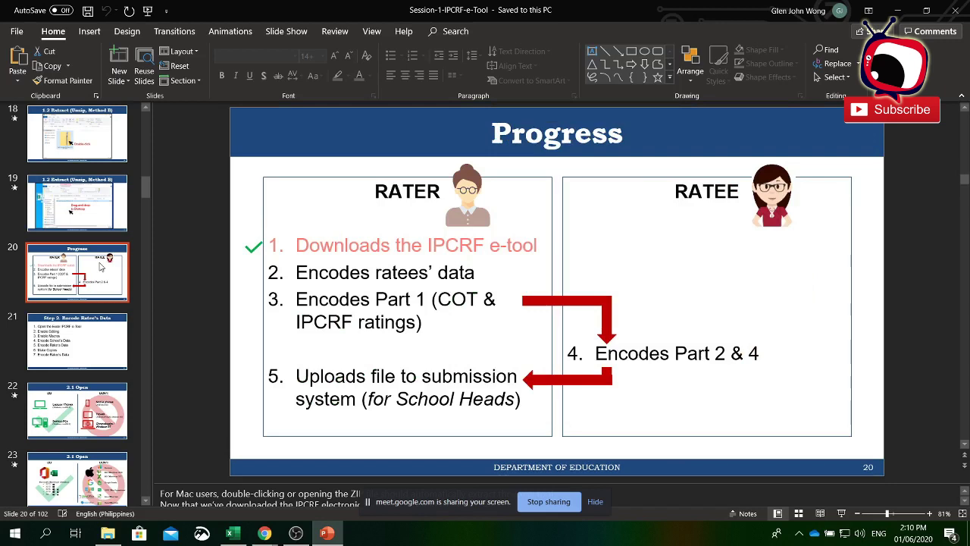
Highlight the rater's steps: download the IPCRF e-tool, encode ratees' data, and encode Part 1
left_click(299, 244)
left_click_drag(299, 245, 534, 246)
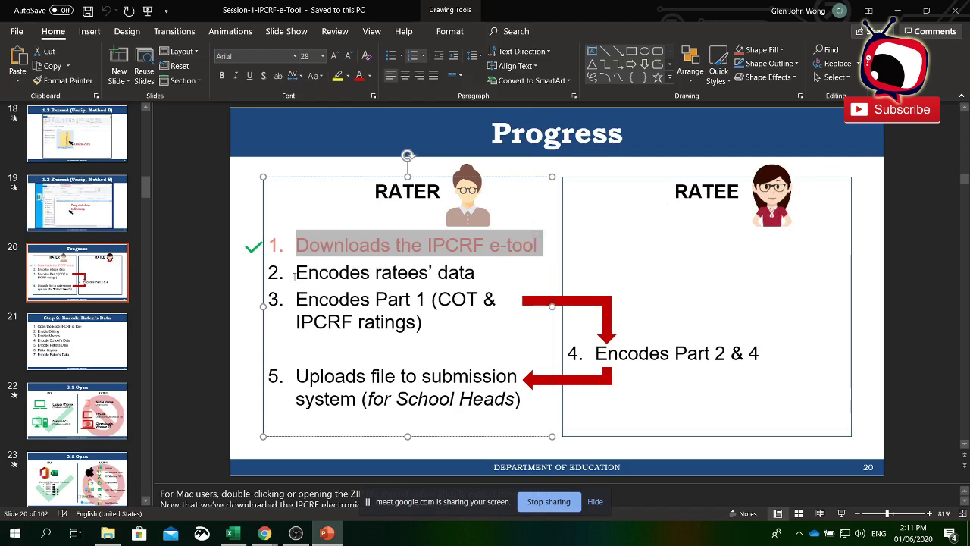
left_click_drag(295, 277, 469, 275)
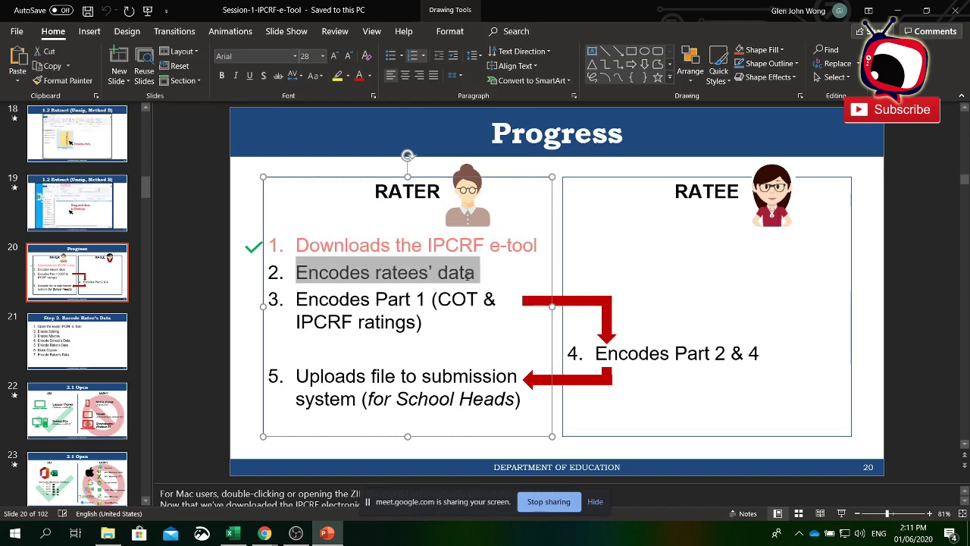
left_click(364, 323)
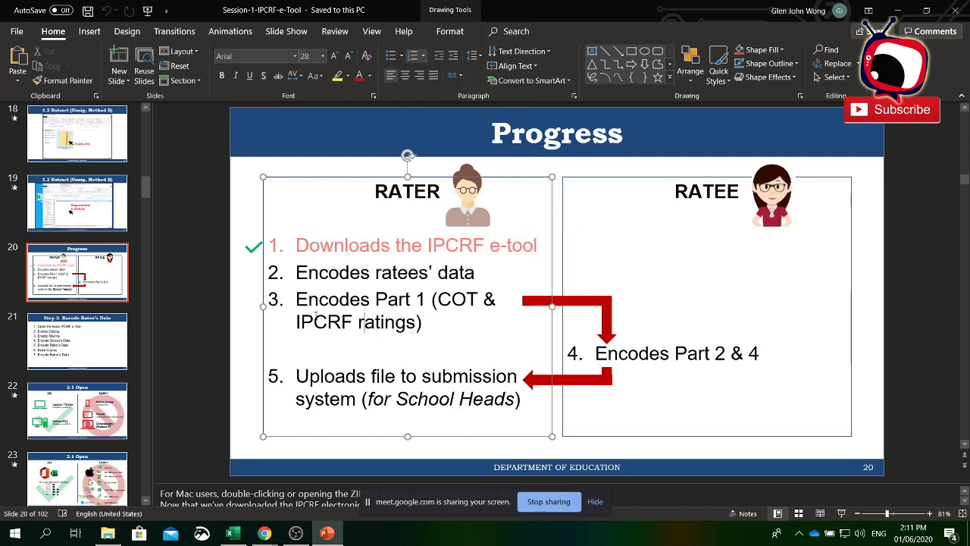
mouse_move(294, 300)
left_mouse_down()
mouse_move(480, 295)
mouse_move(490, 320)
left_mouse_up()
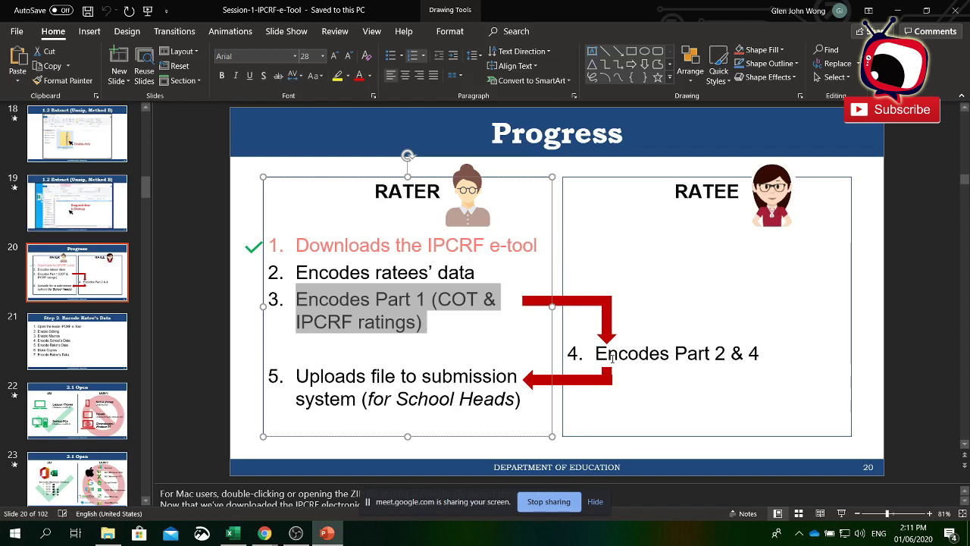
Highlight the Encodes Part 2 & 4 and Uploads file to submission system steps, then go to slide 21
left_click_drag(596, 354, 763, 355)
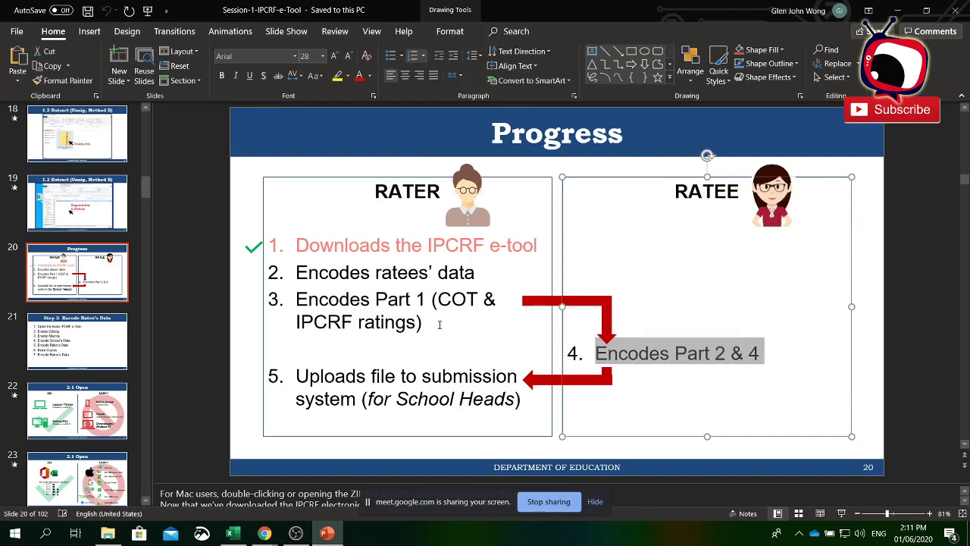
left_click(439, 324)
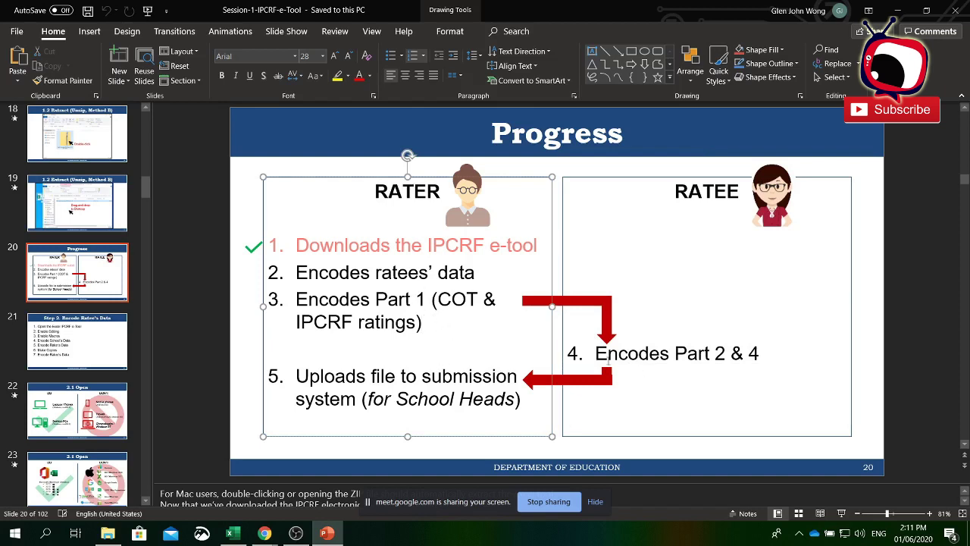
left_click_drag(596, 354, 766, 355)
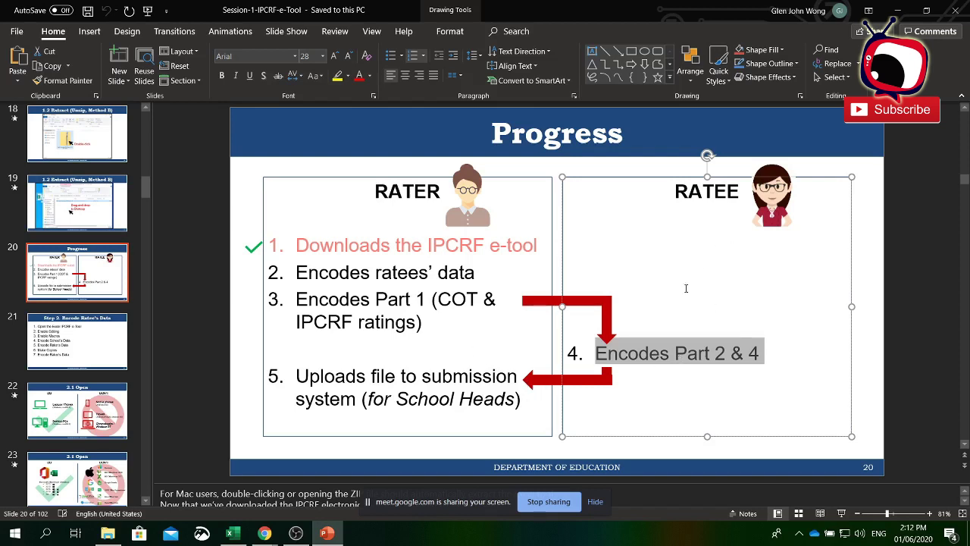
left_click(341, 399)
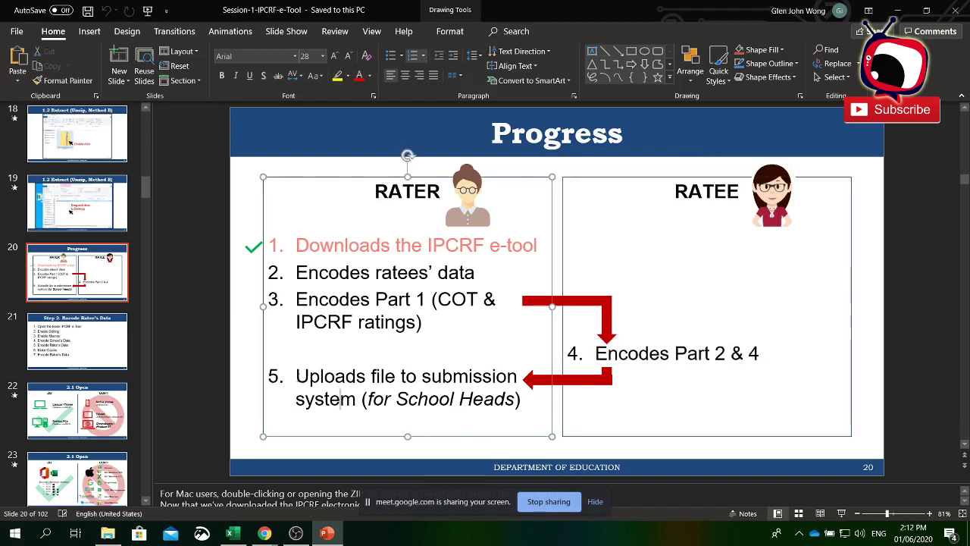
left_click_drag(296, 376, 529, 409)
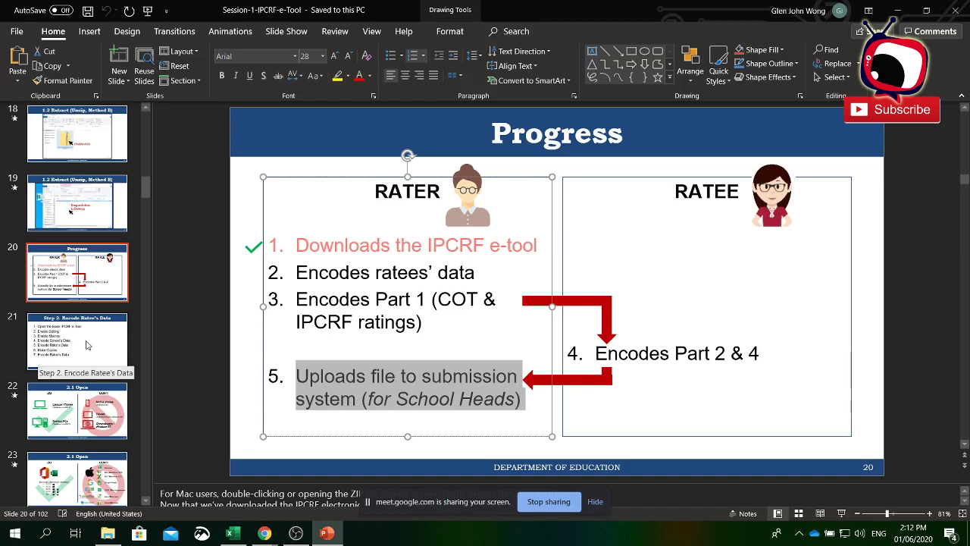
left_click(84, 347)
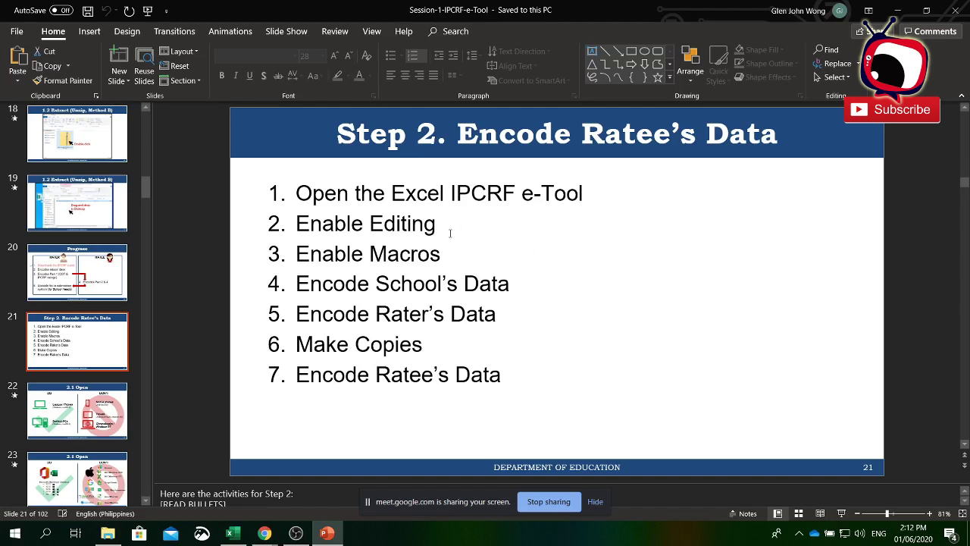
Highlight Enable Editing, Enable Macros, Encode School's Data, Encode Rater's Data and Make Copies, then go to slide 22
left_click_drag(297, 223, 443, 225)
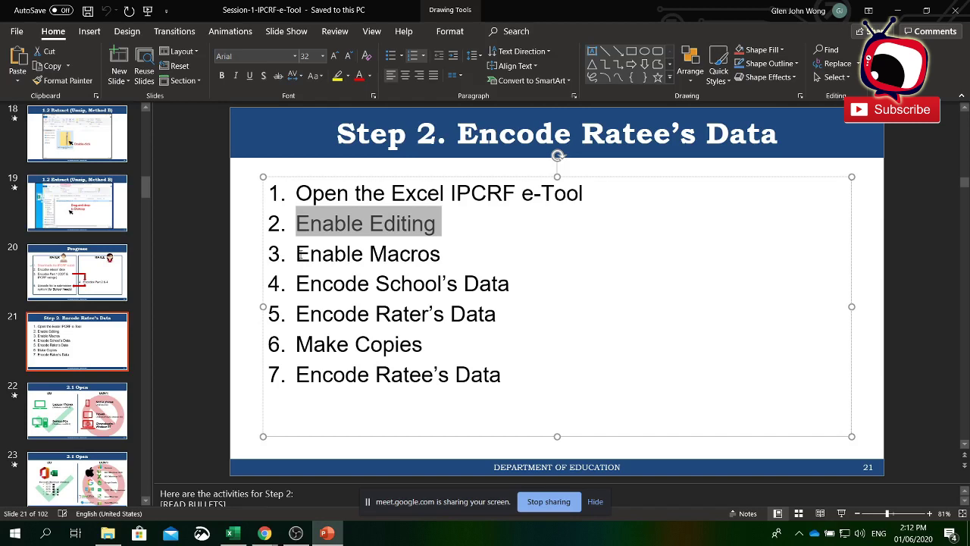
left_click_drag(298, 255, 449, 256)
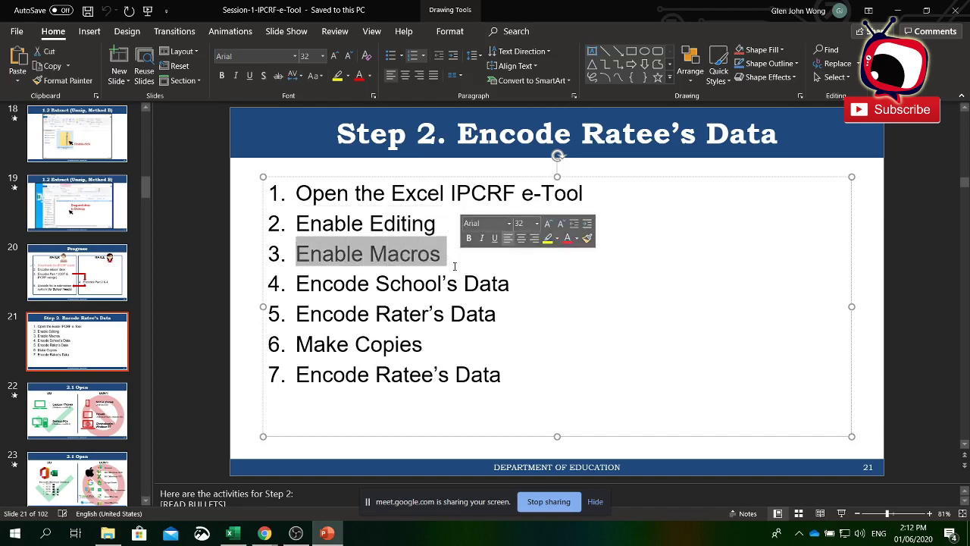
left_click_drag(297, 284, 518, 293)
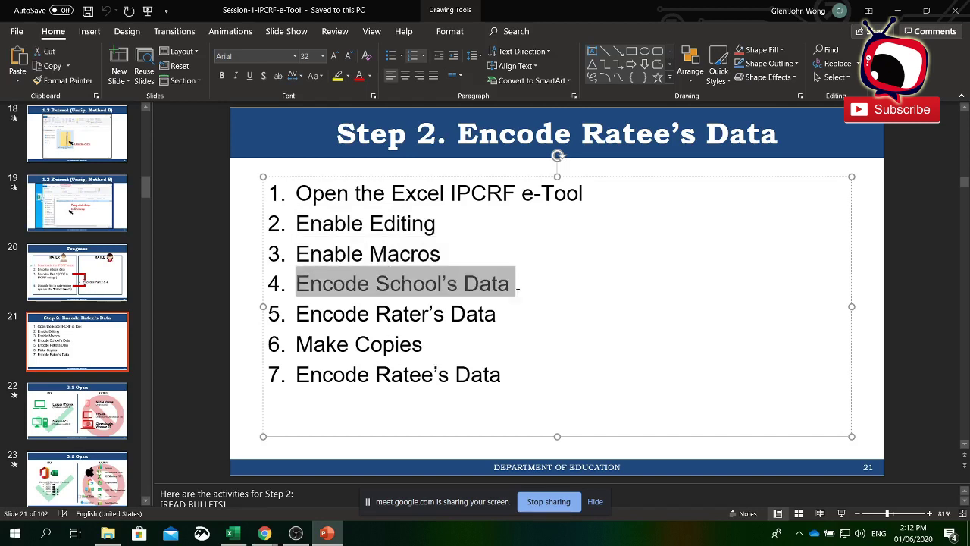
left_click_drag(296, 313, 503, 314)
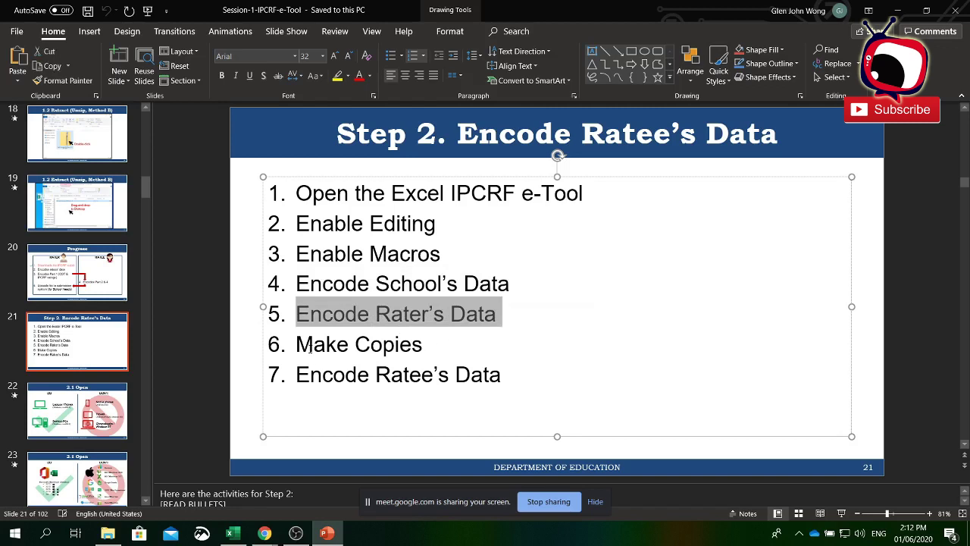
left_click_drag(296, 344, 434, 344)
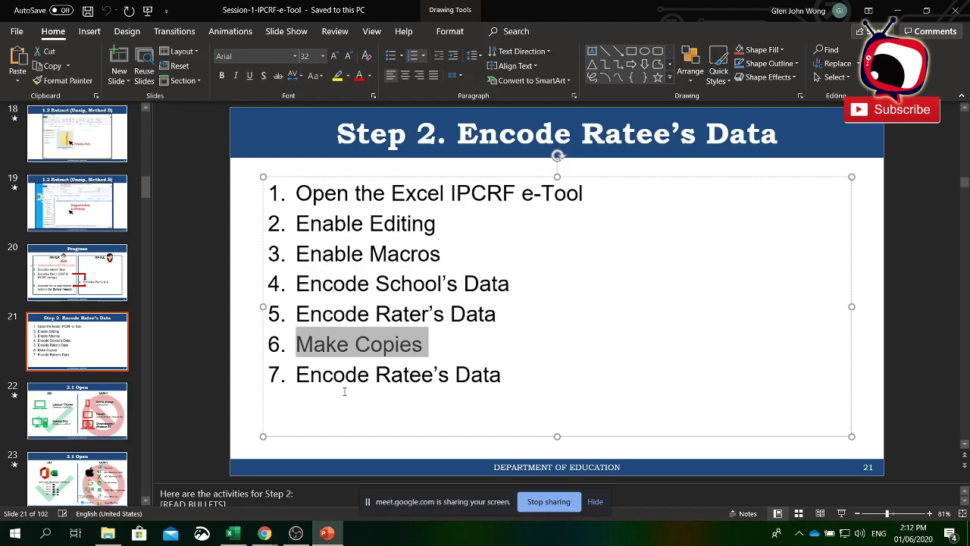
left_click(87, 417)
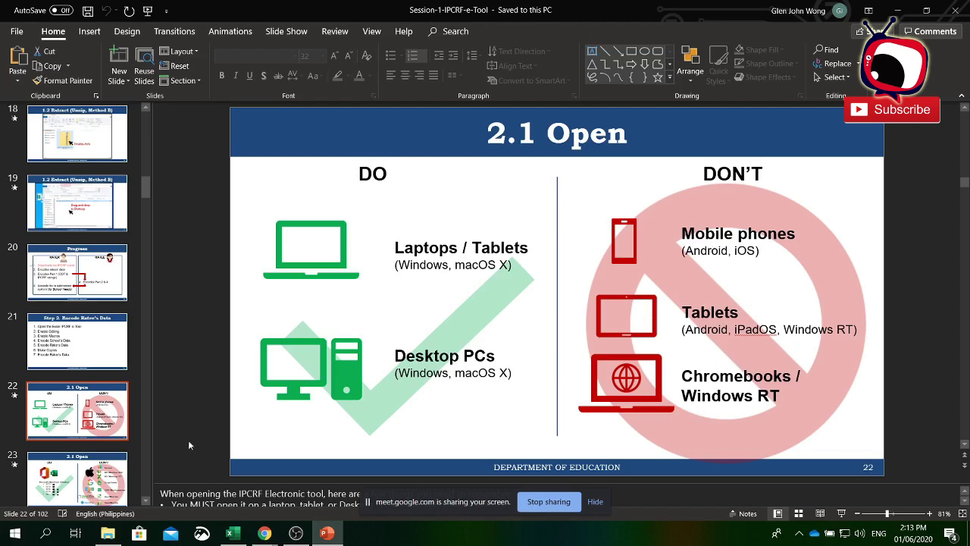
On slide 23, highlight the supported Microsoft Office Excel (Desktop) versions, including 2010 and 365
left_click(146, 502)
left_click_drag(145, 502, 137, 458)
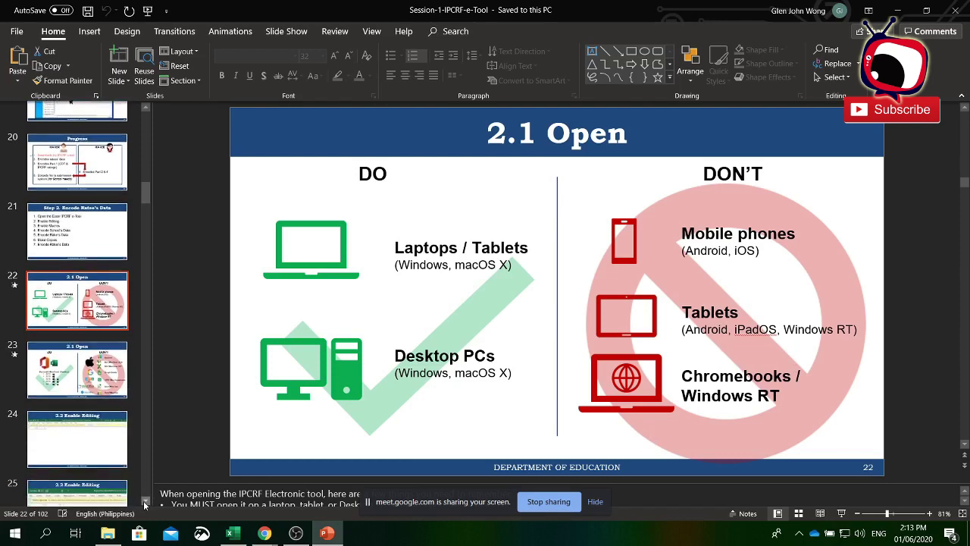
left_click(83, 356)
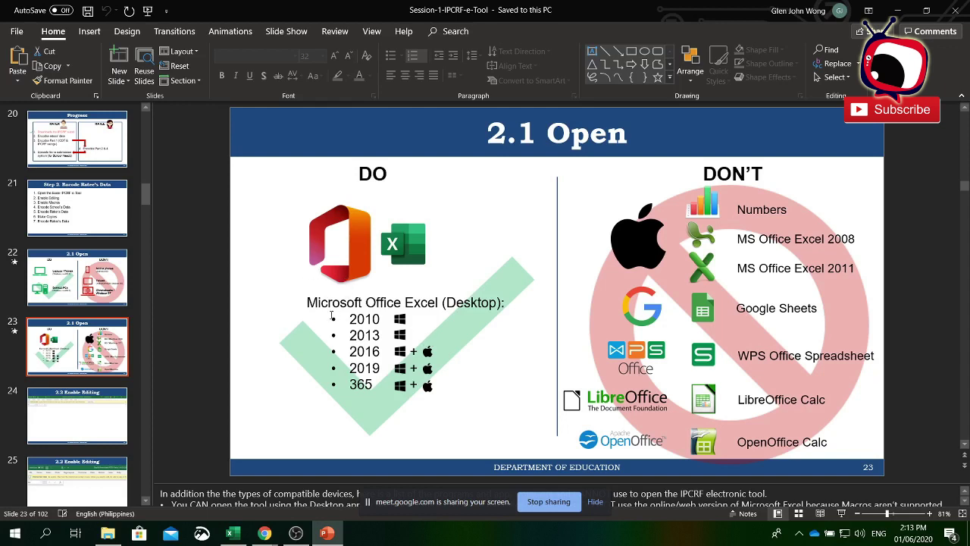
left_click_drag(307, 302, 498, 304)
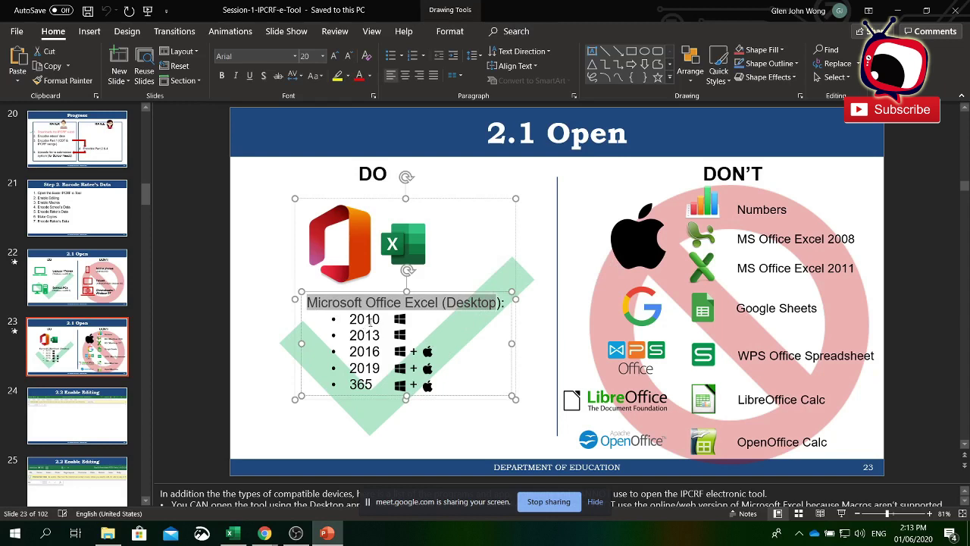
left_click_drag(350, 319, 402, 321)
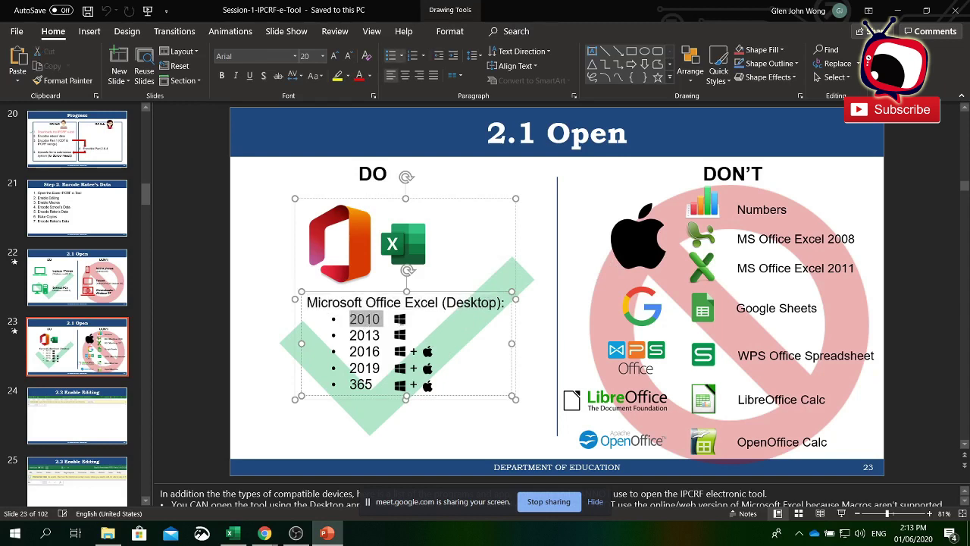
left_click(350, 386)
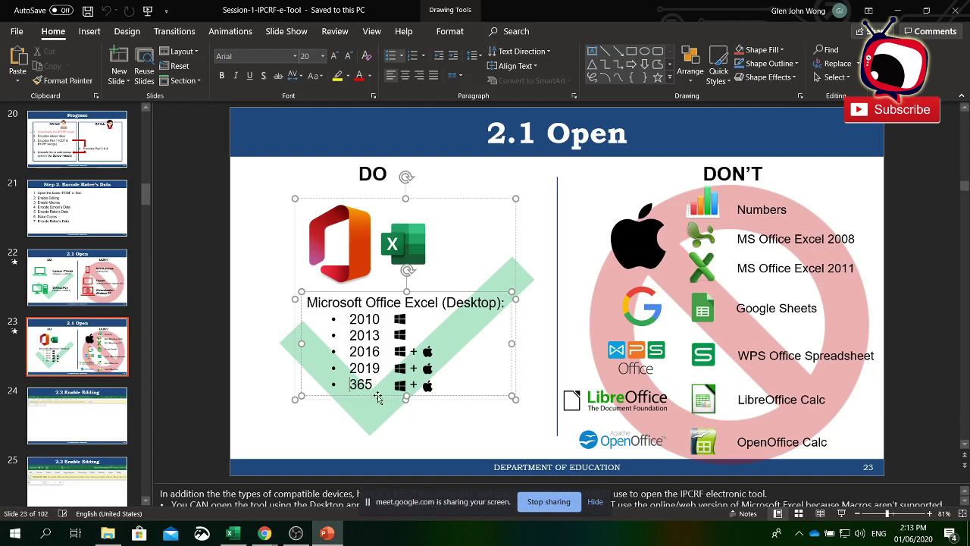
left_click_drag(376, 385, 349, 386)
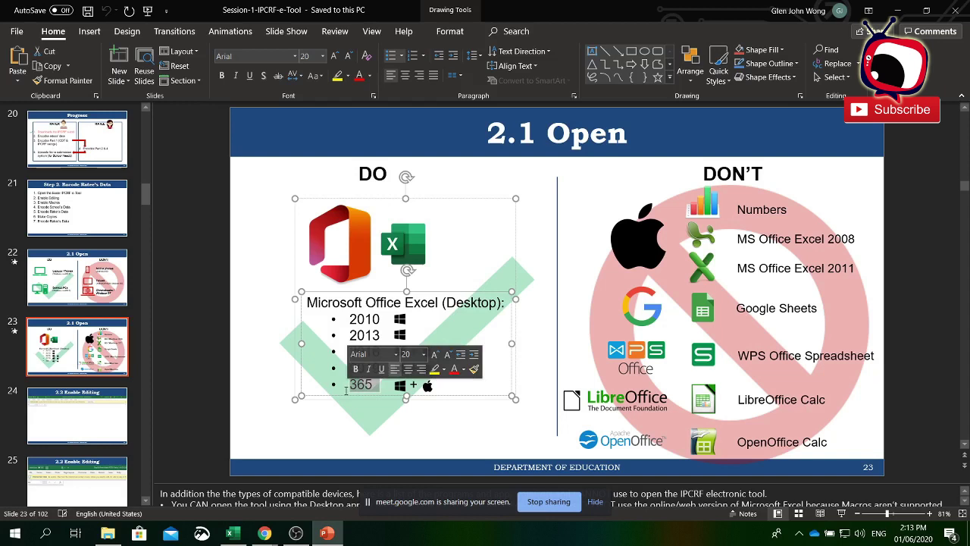
Point out unsupported Numbers, Excel 2008 and Google Sheets, re-mark the desktop heading, then go to slide 24
left_click(772, 213)
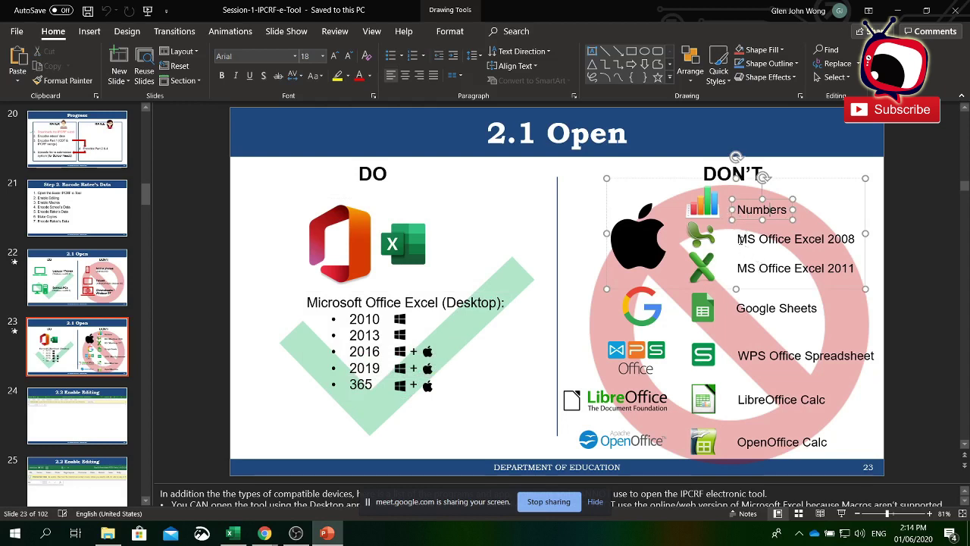
left_click_drag(741, 239, 764, 274)
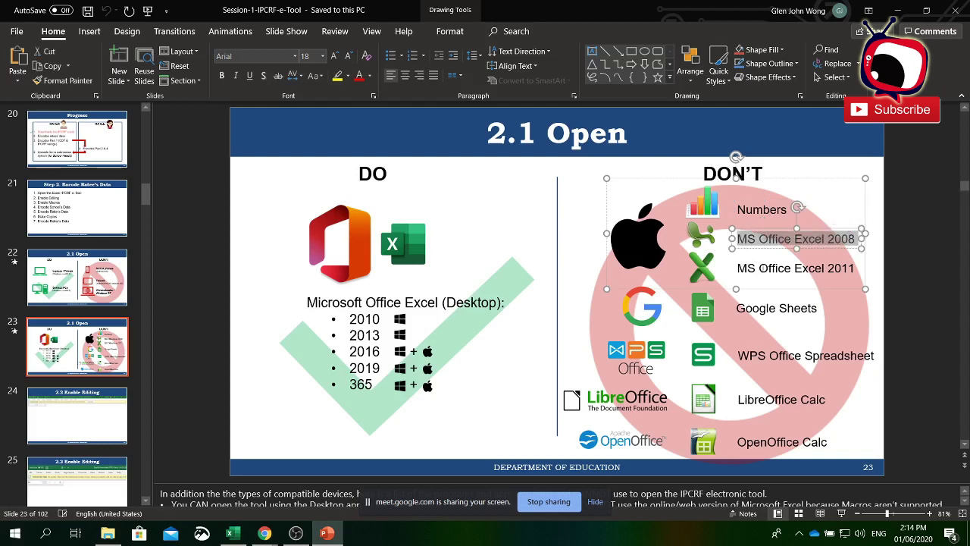
left_click(788, 308)
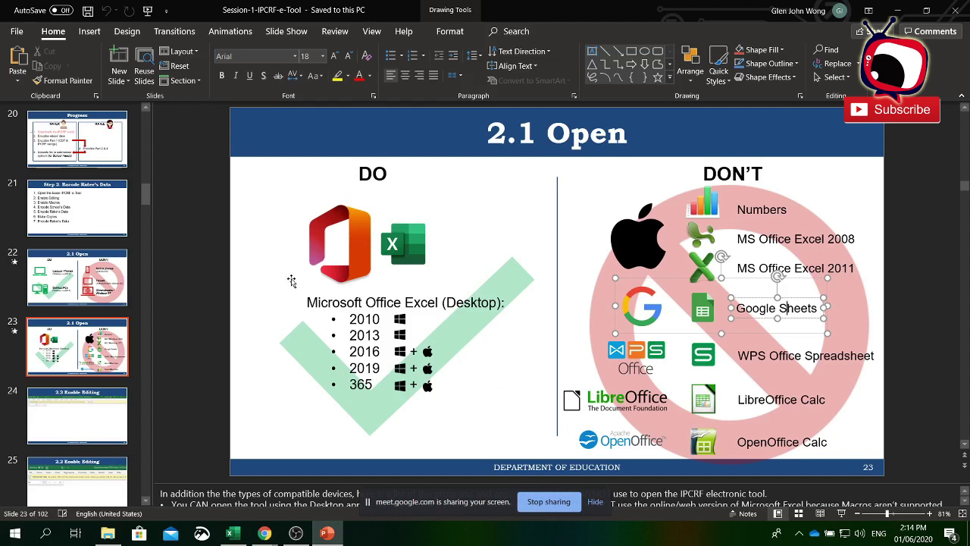
left_click_drag(308, 302, 496, 303)
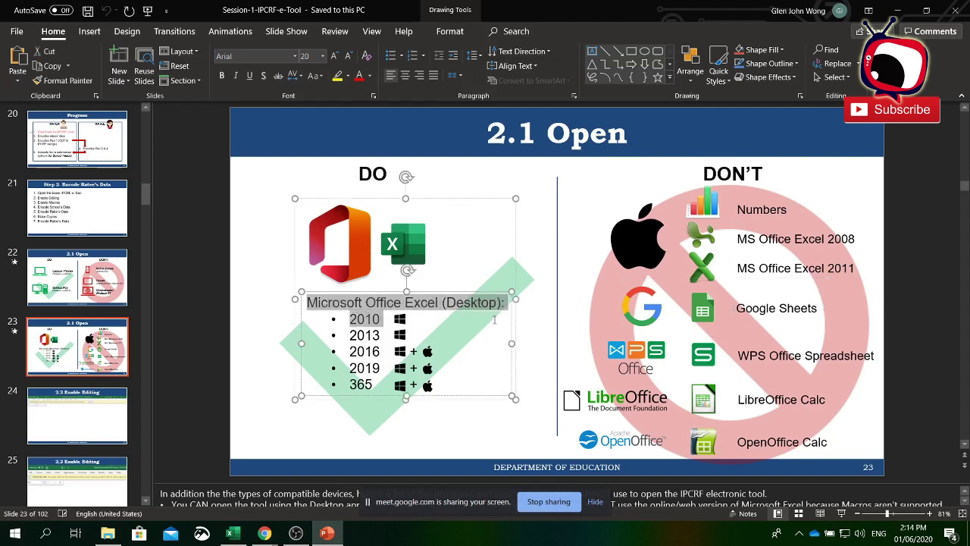
mouse_move(497, 302)
left_mouse_down()
mouse_move(493, 329)
mouse_move(497, 304)
left_mouse_up()
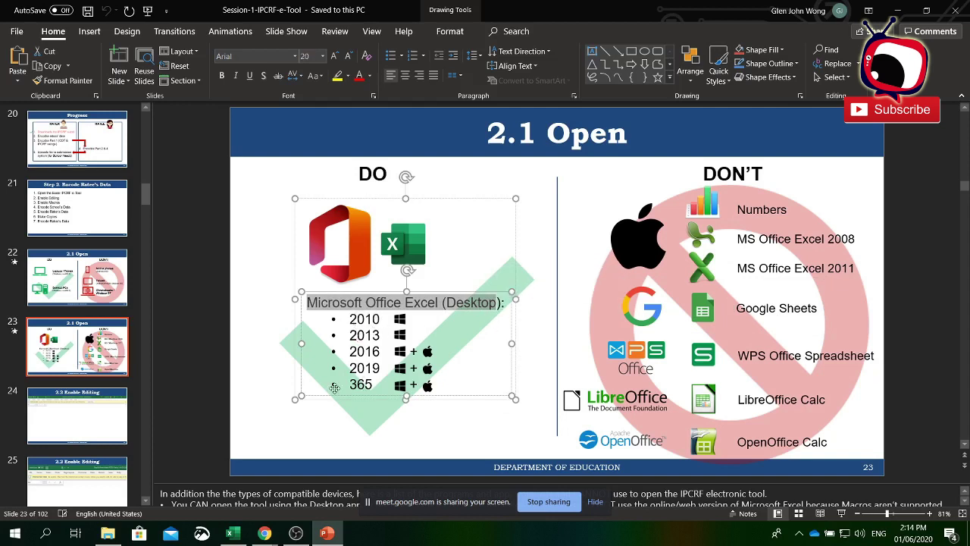
left_click(92, 430)
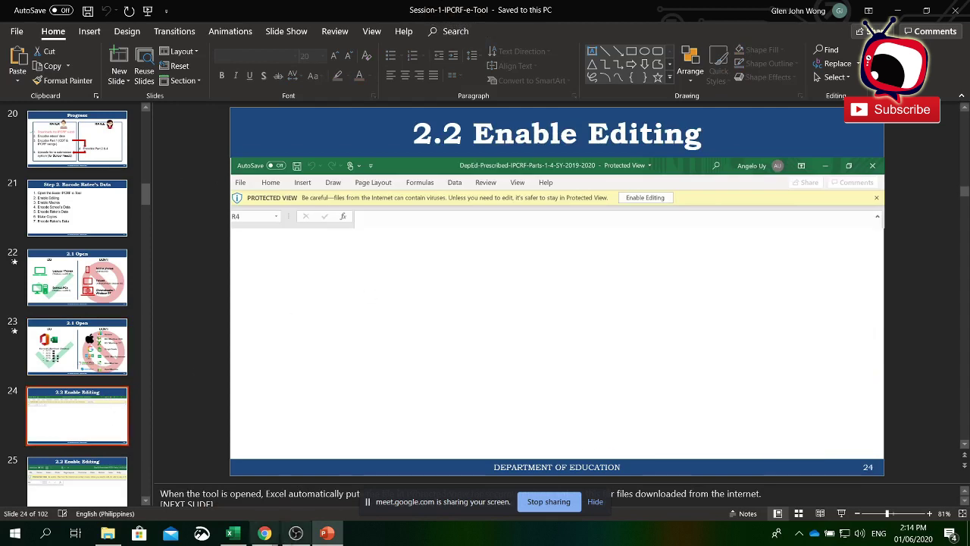
Minimise PowerPoint and Chrome, then close the blank Book1 workbook in Excel
mouse_move(240, 540)
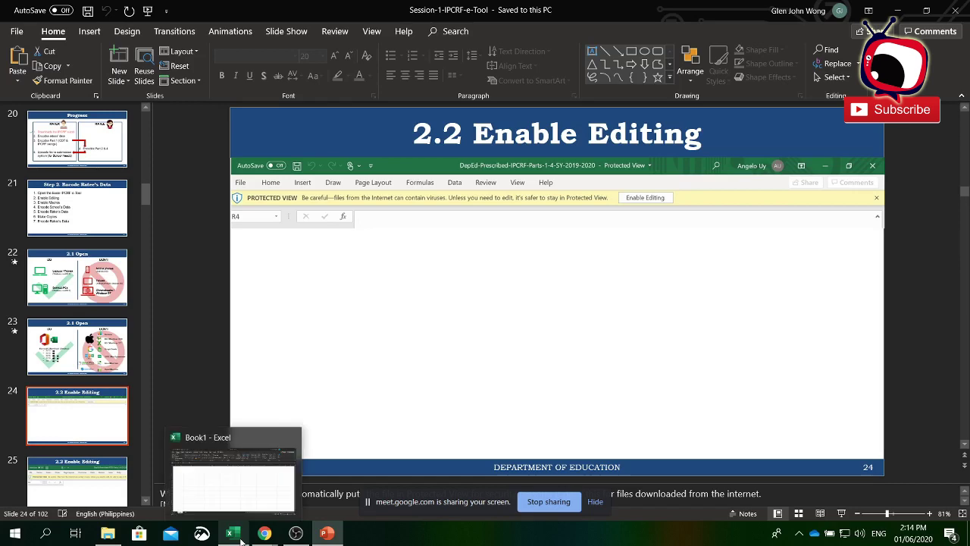
left_click(898, 10)
left_click(896, 10)
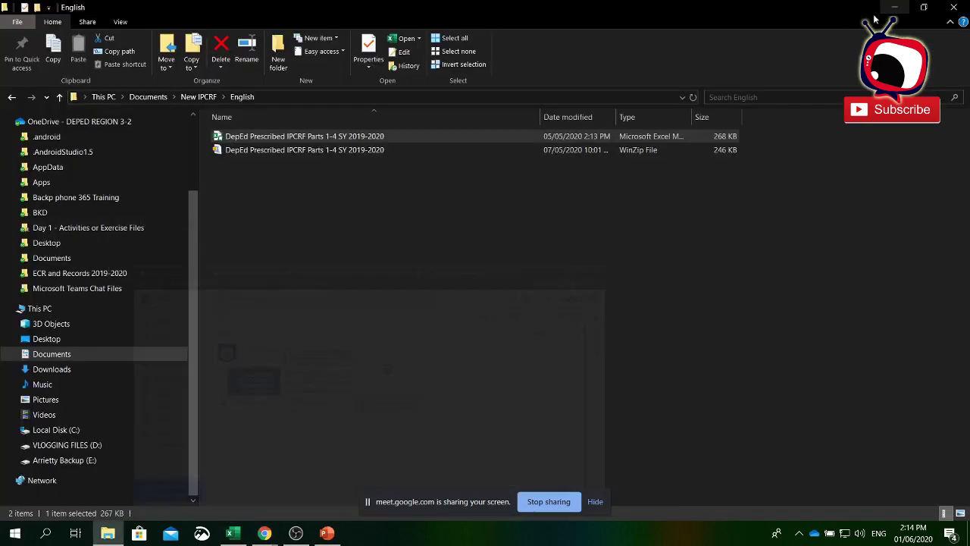
left_click(234, 535)
left_click(235, 537)
left_click(235, 536)
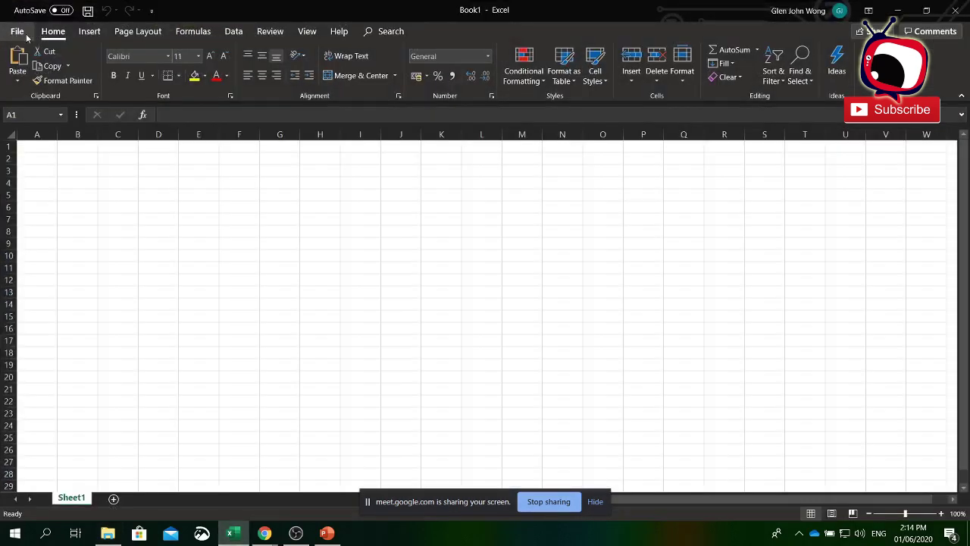
left_click(24, 34)
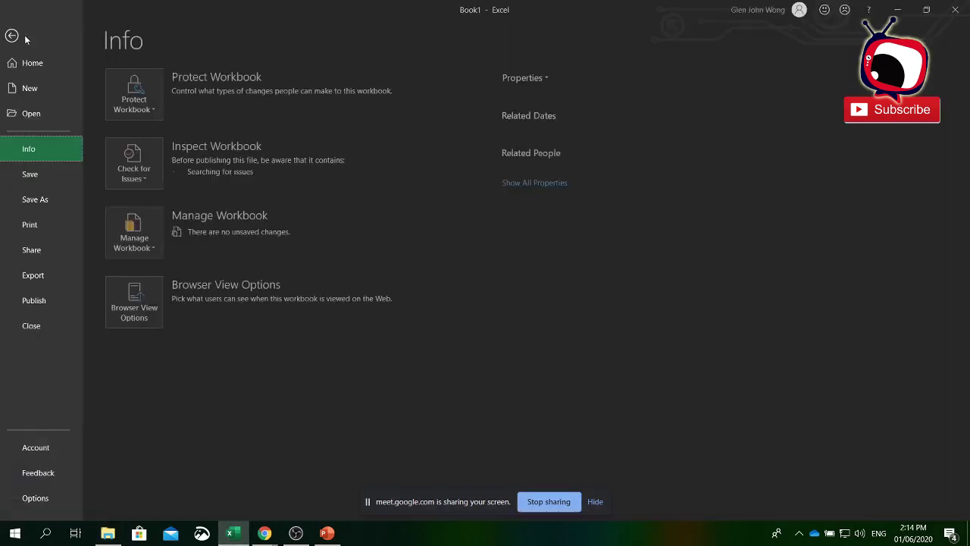
left_click(47, 325)
In the English folder, select the DepEd IPCRF Parts 1-4 Excel workbook
left_click(107, 533)
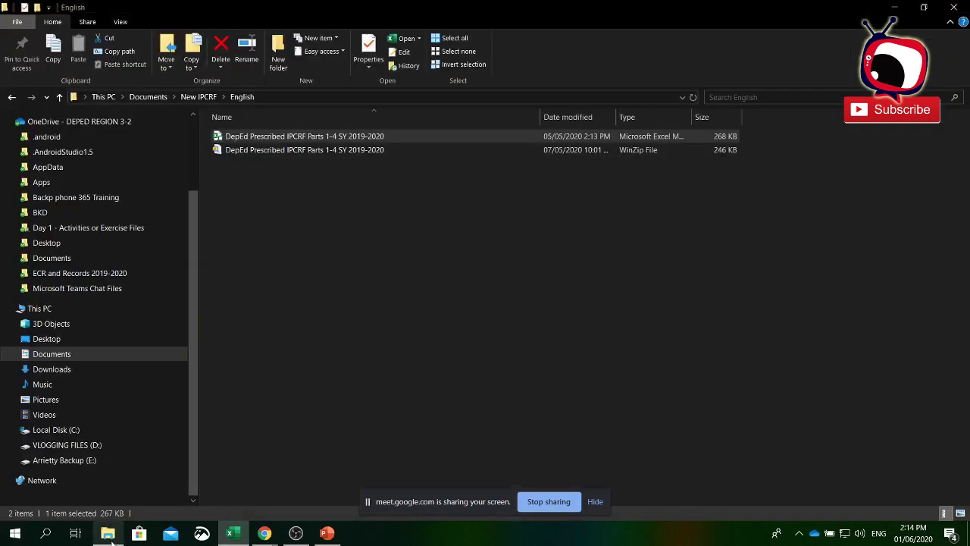
left_click(317, 151)
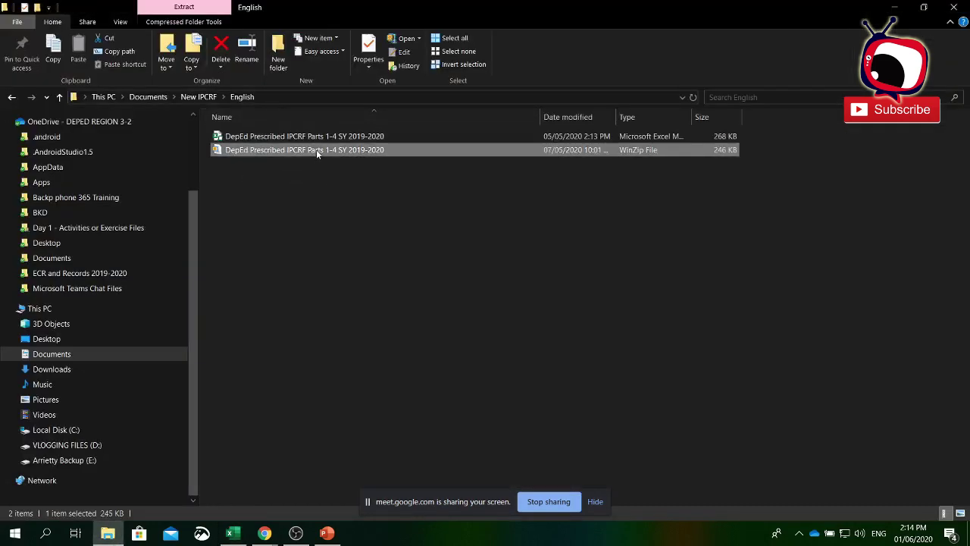
left_click(312, 140)
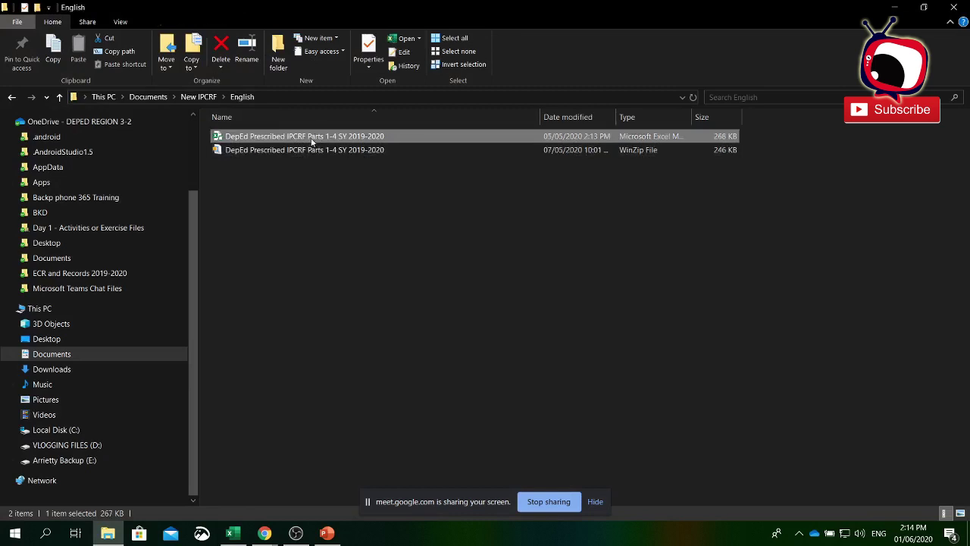
Open the DepEd Prescribed IPCRF Parts 1-4 SY 2019-2020 workbook in Excel
double_click(311, 139)
mouse_move(235, 537)
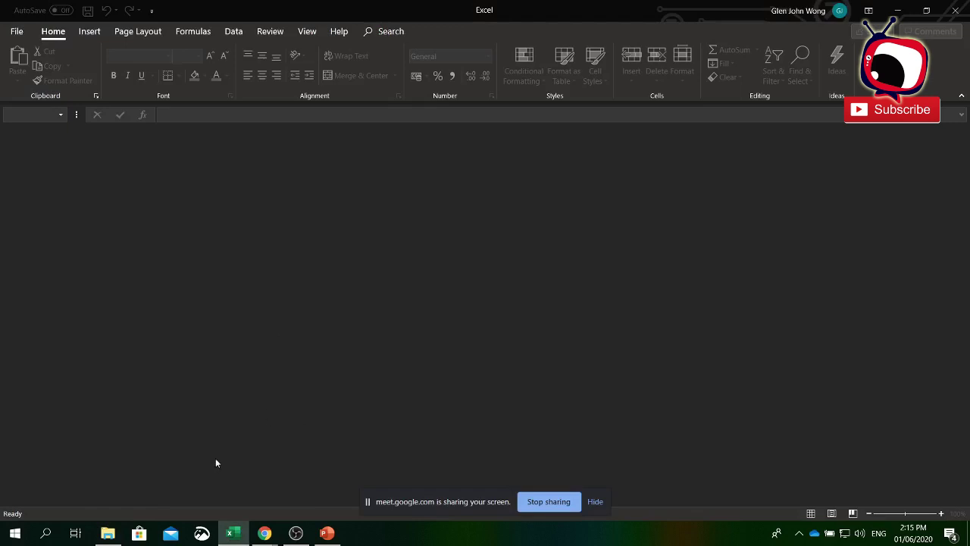
mouse_move(108, 533)
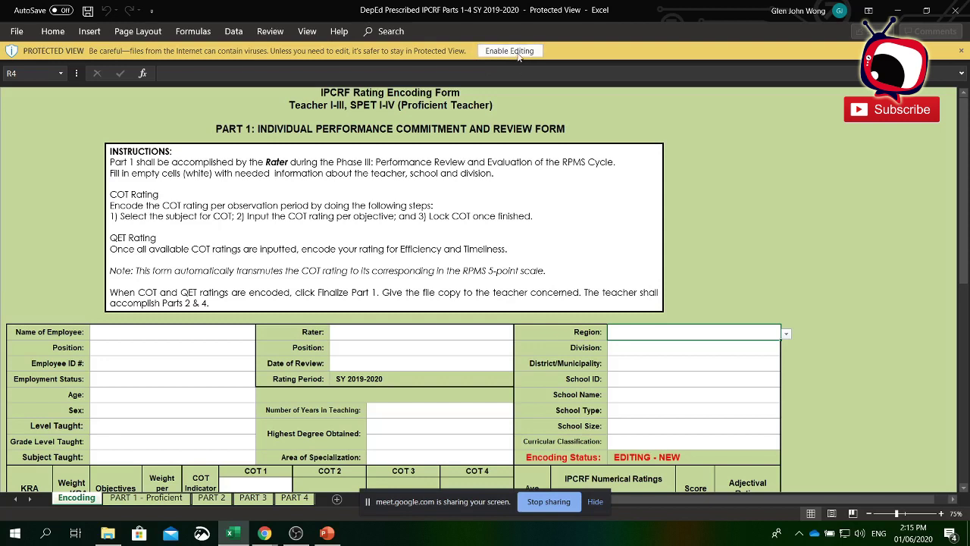
Enable editing on the IPCRF workbook and check its Info page showing the locked sheets
left_click(515, 52)
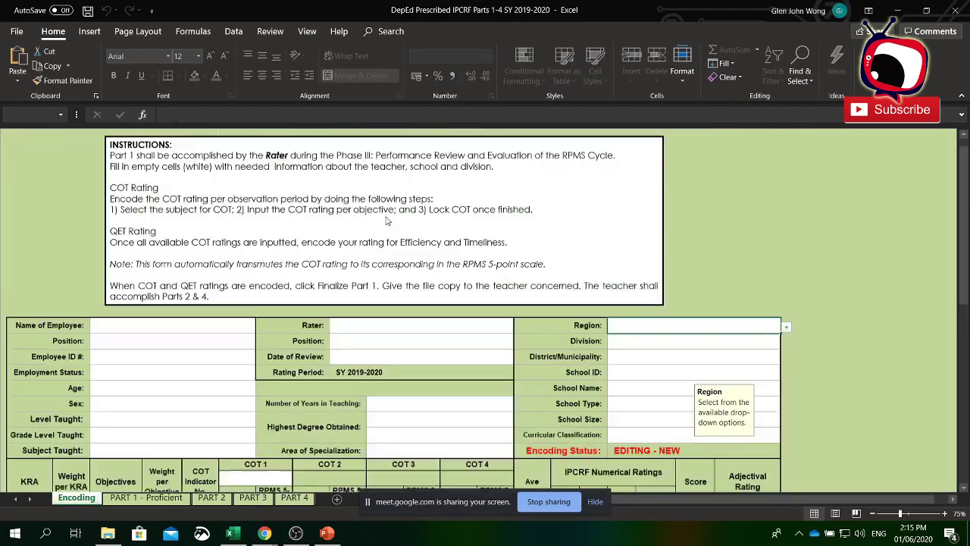
left_click(16, 32)
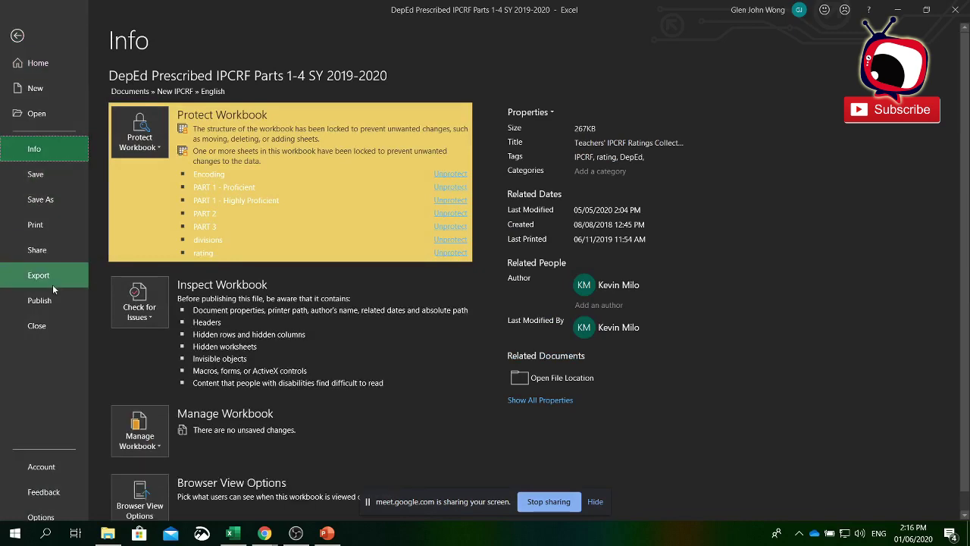
left_click(17, 36)
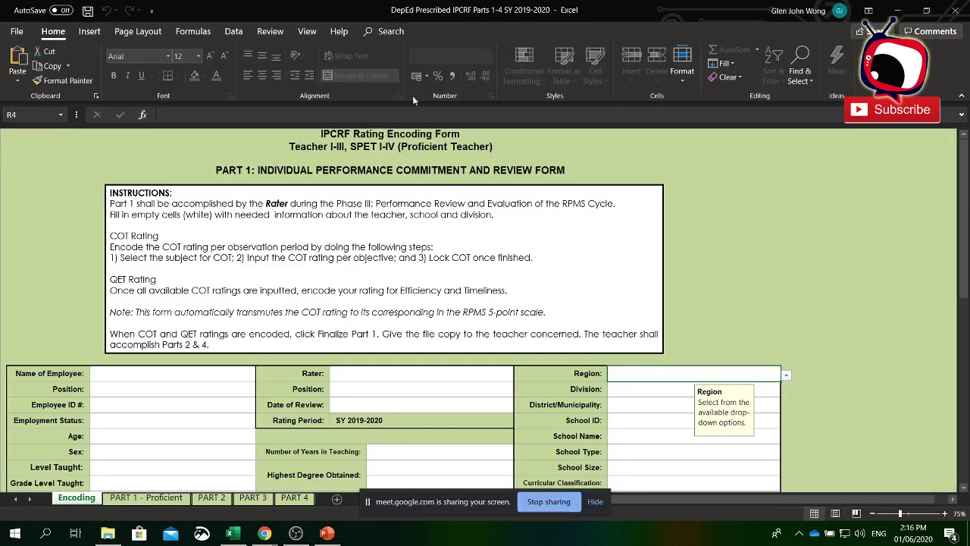
left_click(19, 33)
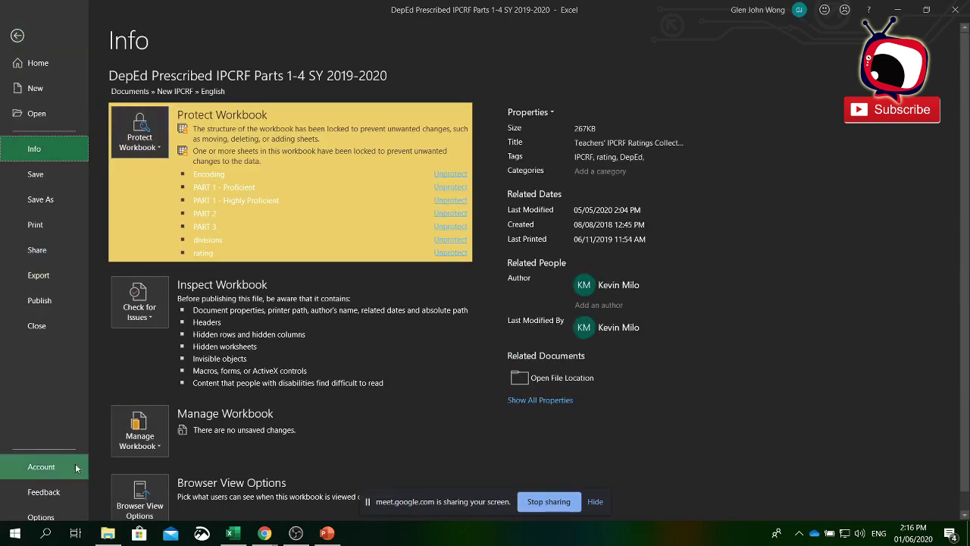
scroll(57, 492, "down", 1)
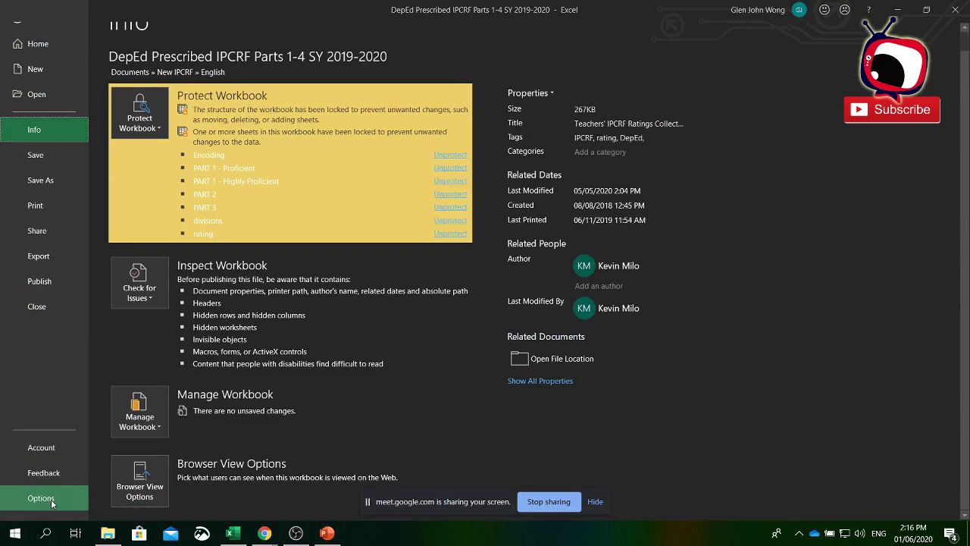
Open Excel Options from the File menu and switch to its Trust Center page
left_click(42, 498)
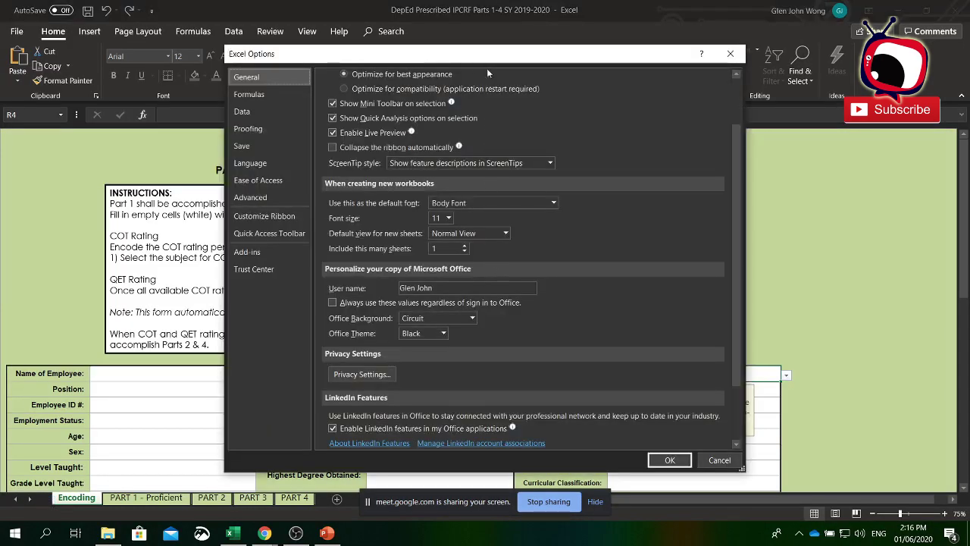
mouse_move(486, 58)
left_mouse_down()
mouse_move(453, 47)
mouse_move(474, 43)
left_mouse_up()
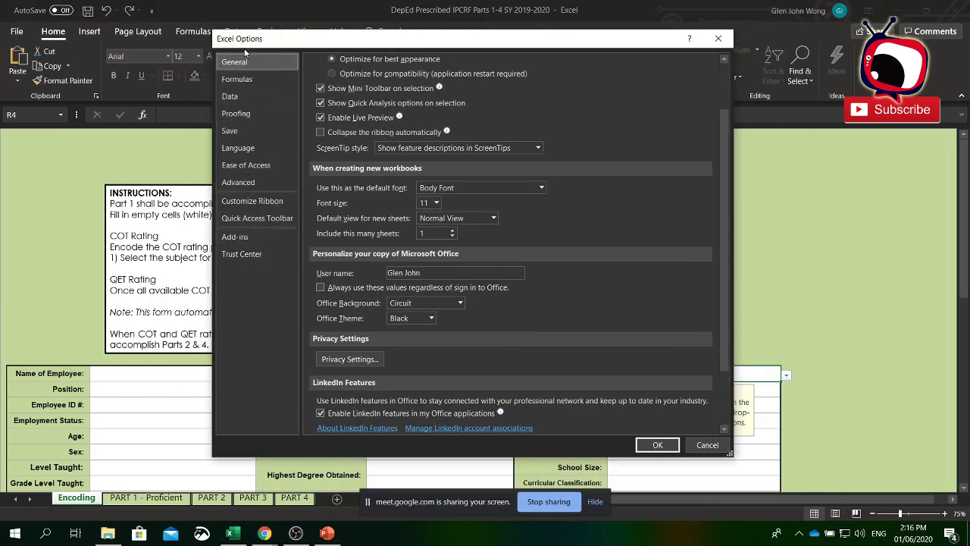
left_click(240, 258)
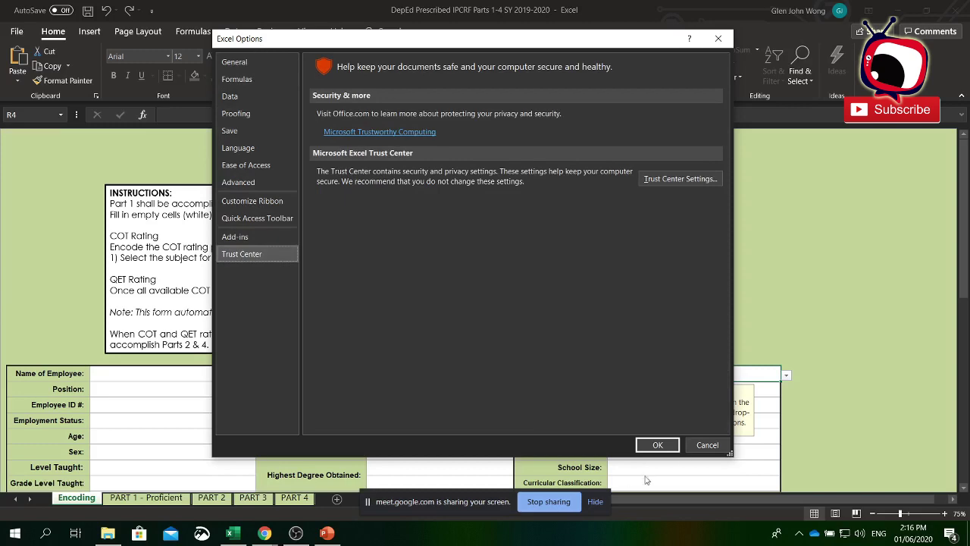
left_click(705, 447)
left_click(18, 34)
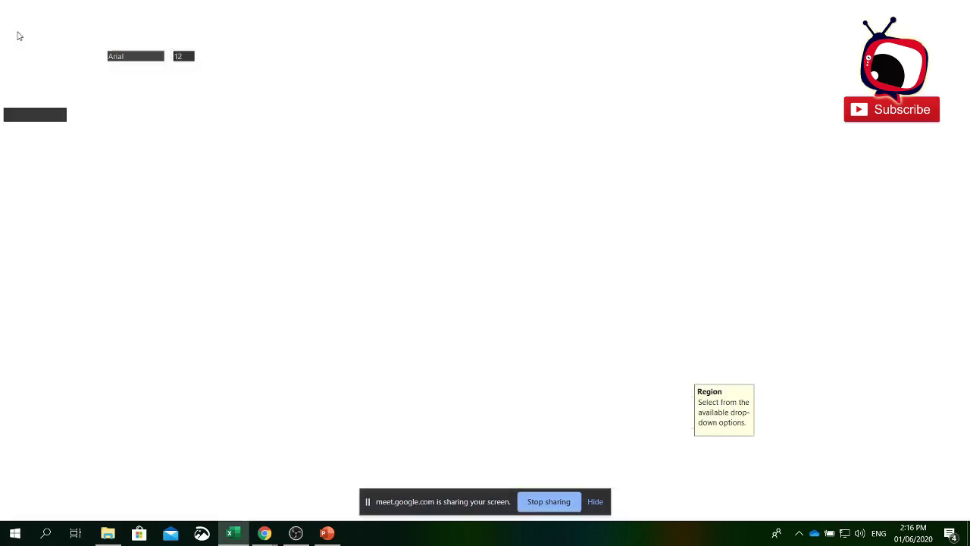
scroll(51, 508, "down", 1)
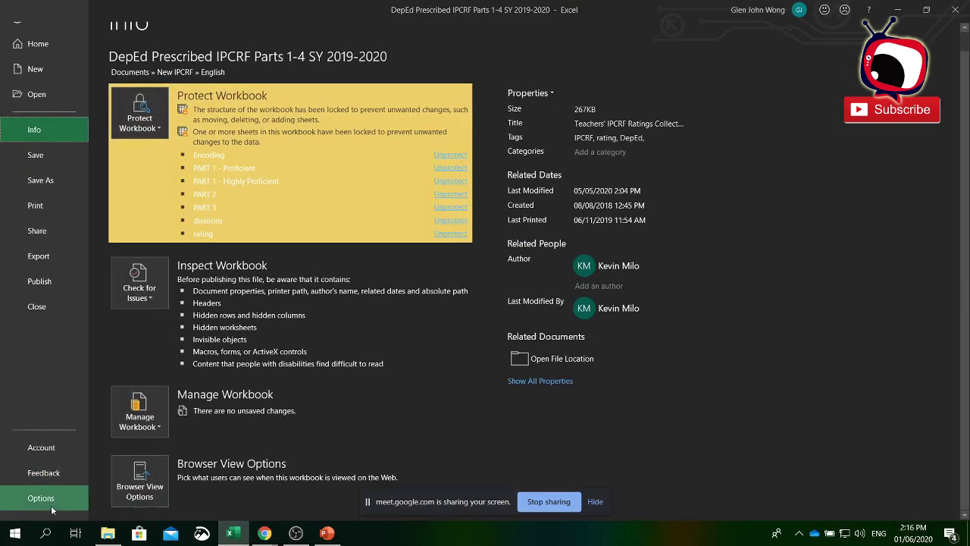
left_click(48, 504)
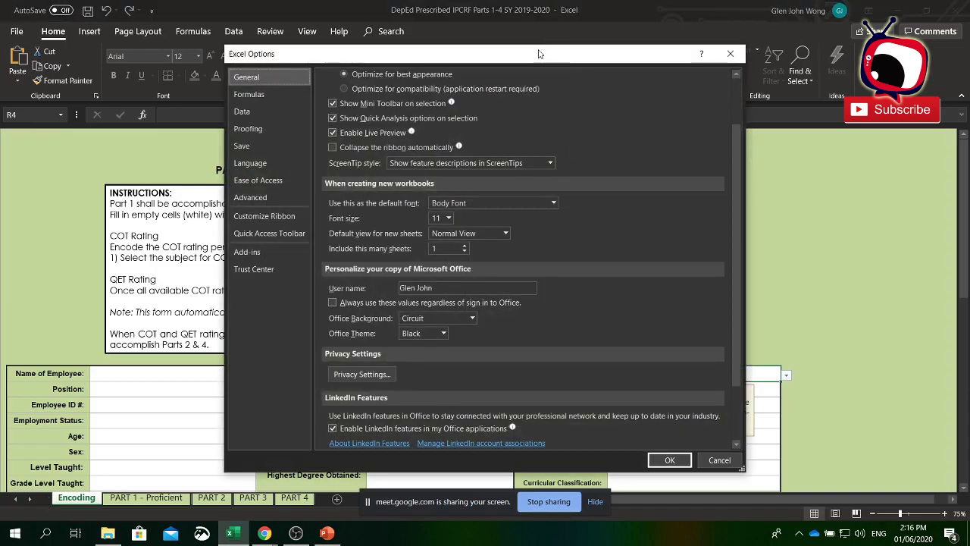
left_click_drag(538, 54, 554, 24)
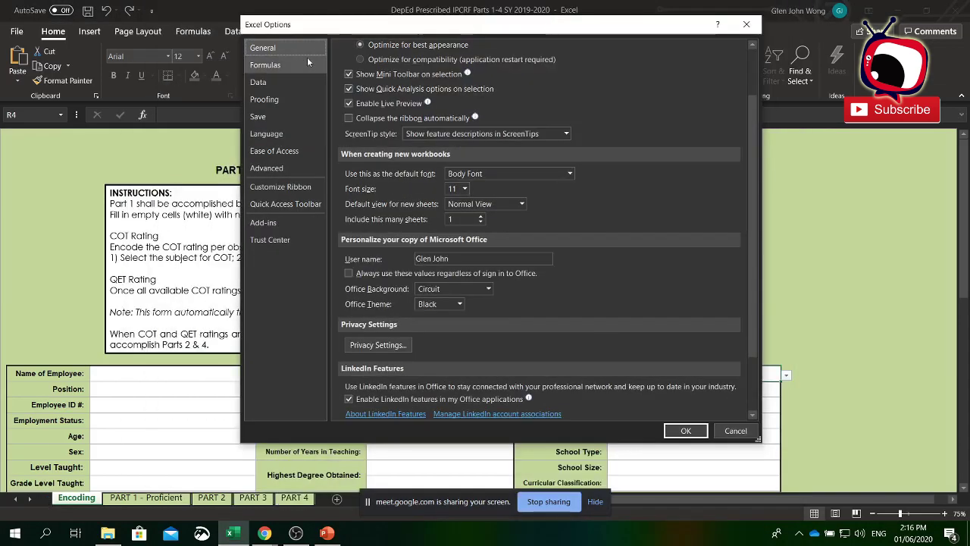
left_click(279, 241)
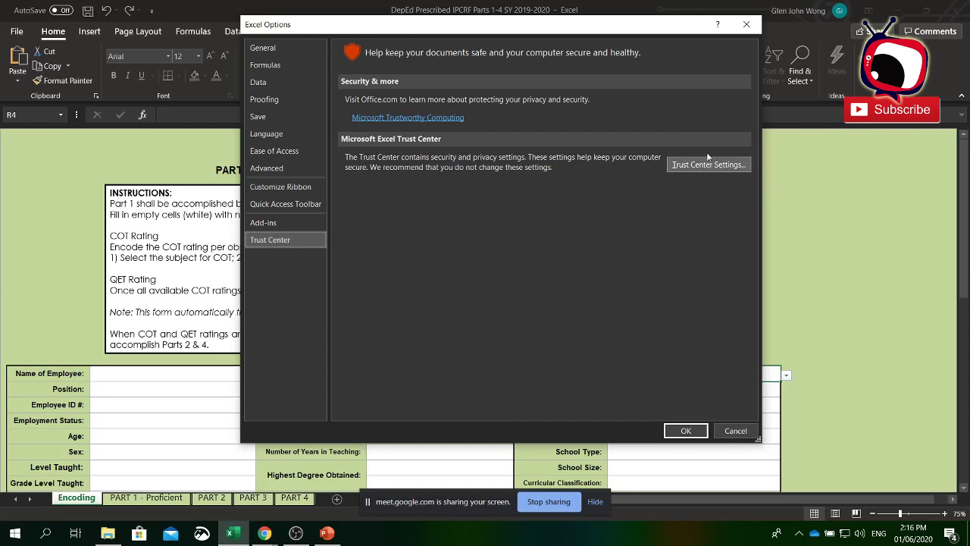
In Trust Center Settings, choose Enable all macros under Macro Settings and confirm with OK
left_click(689, 168)
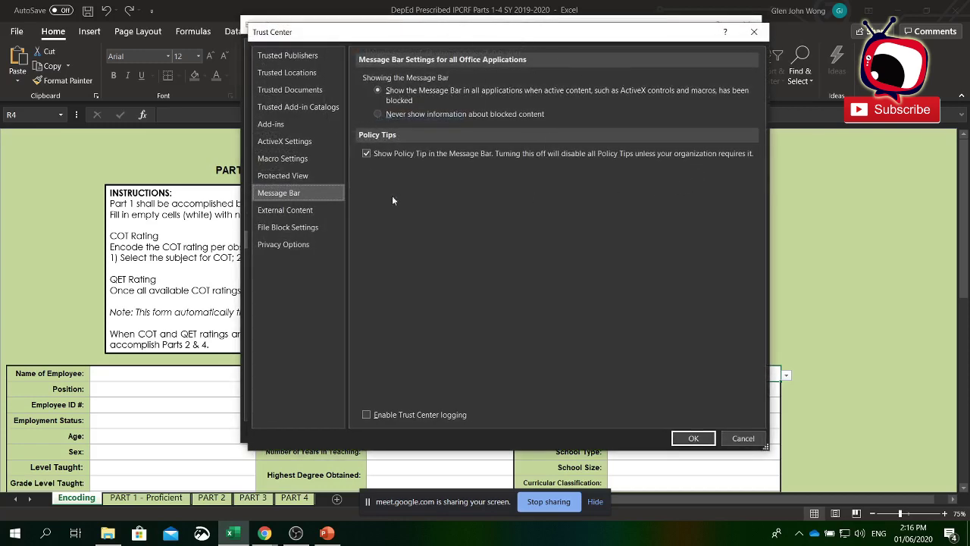
left_click_drag(456, 126, 363, 54)
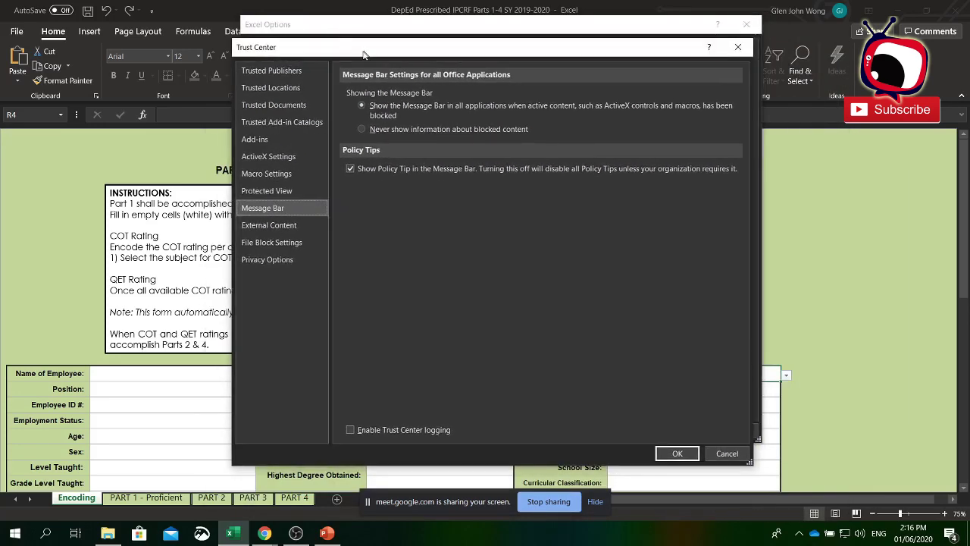
left_click(274, 176)
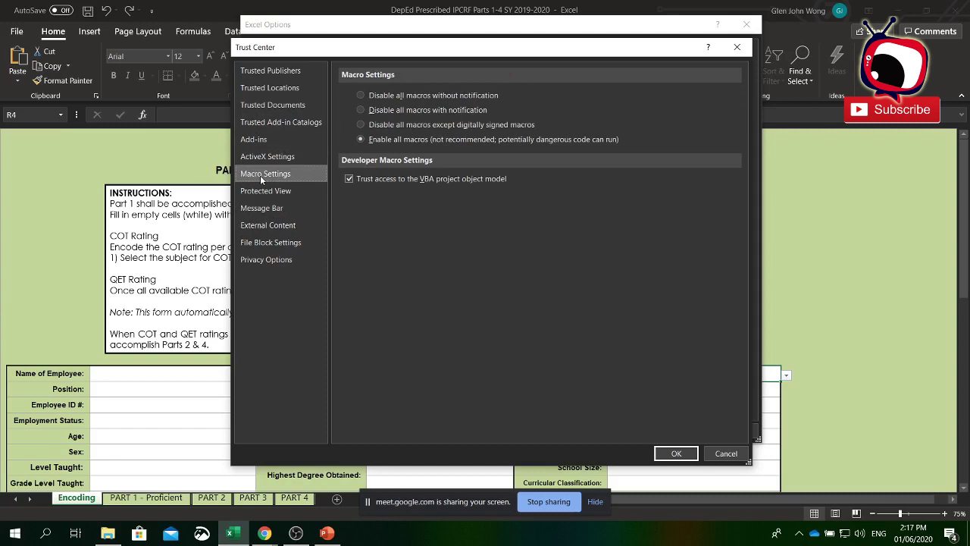
left_click(360, 140)
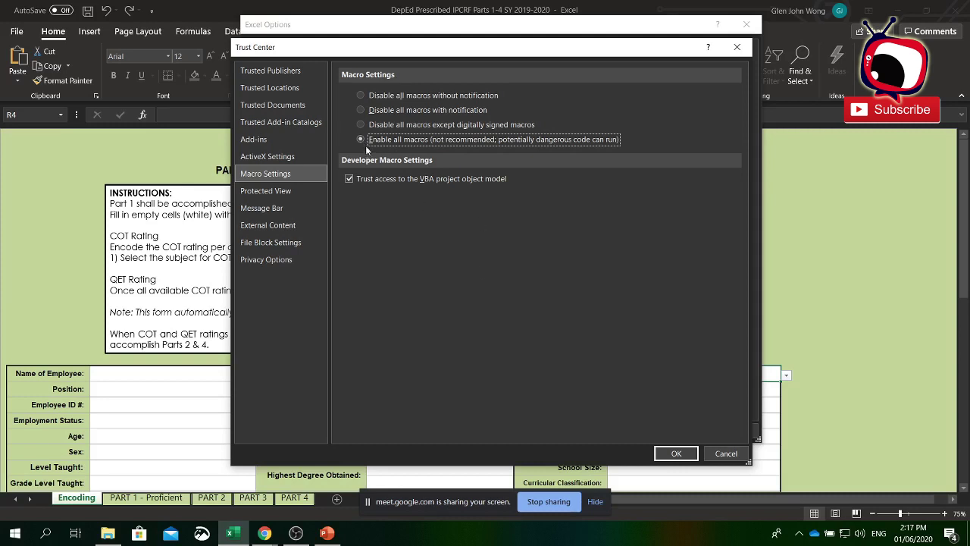
left_click(676, 453)
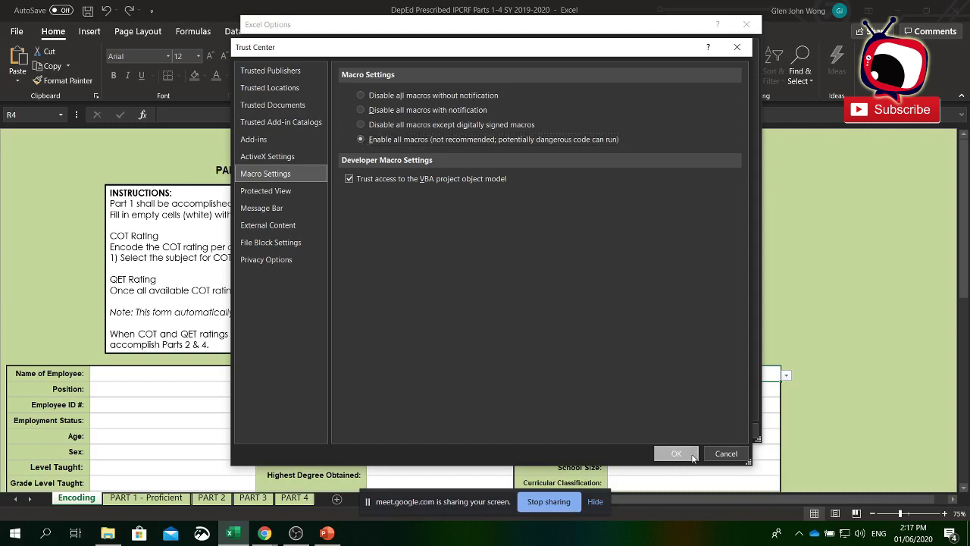
left_click(687, 431)
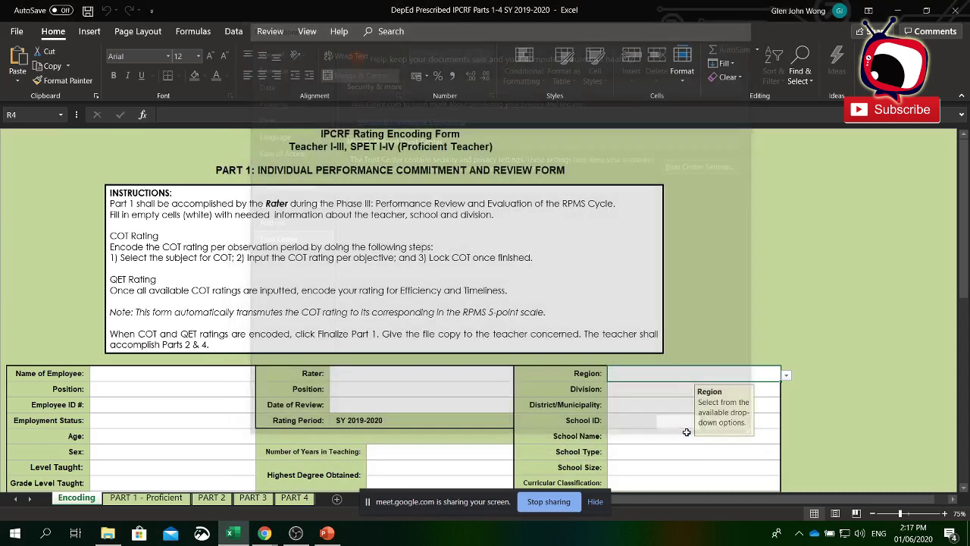
scroll(457, 396, "down", 7)
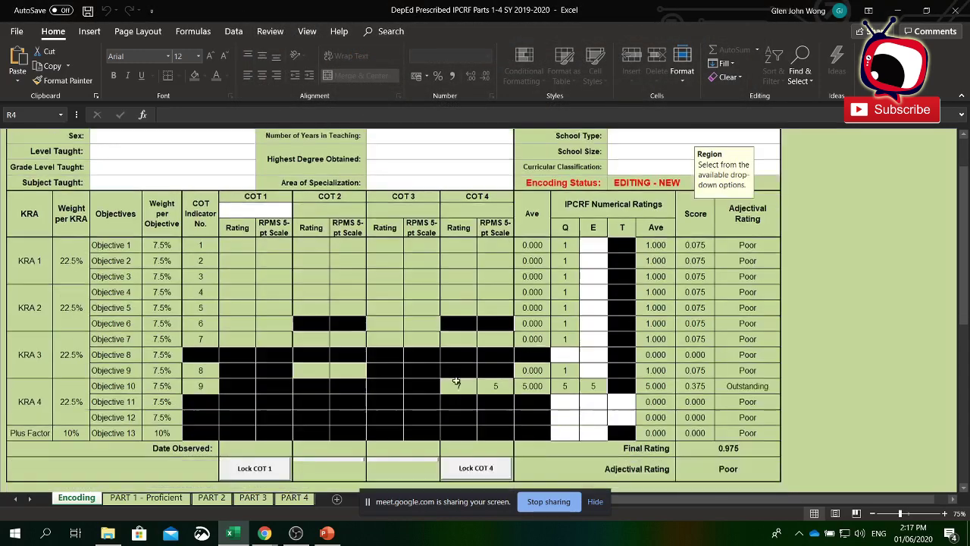
scroll(470, 373, "up", 7)
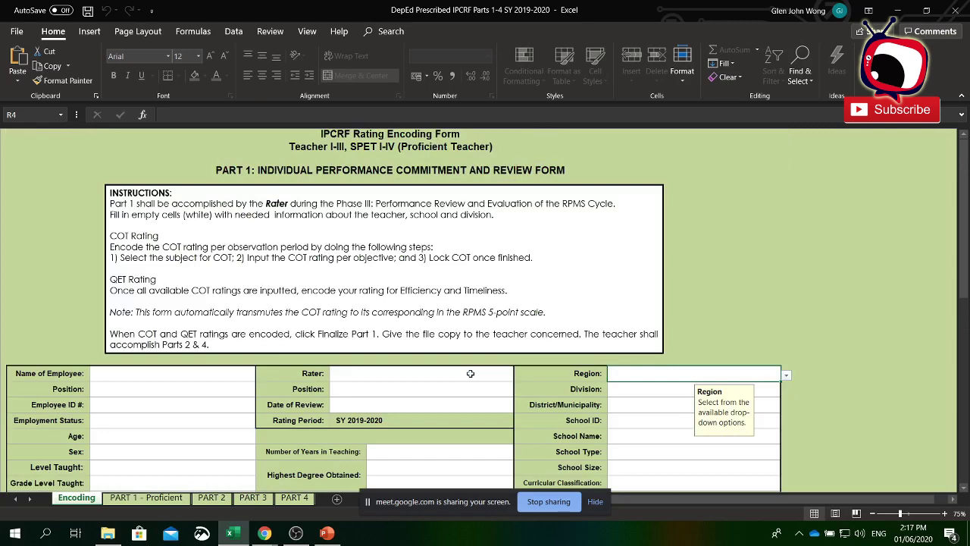
scroll(470, 373, "down", 5)
scroll(486, 277, "up", 5)
scroll(406, 275, "down", 5)
scroll(425, 304, "down", 3)
scroll(447, 325, "down", 2)
scroll(446, 324, "down", 3)
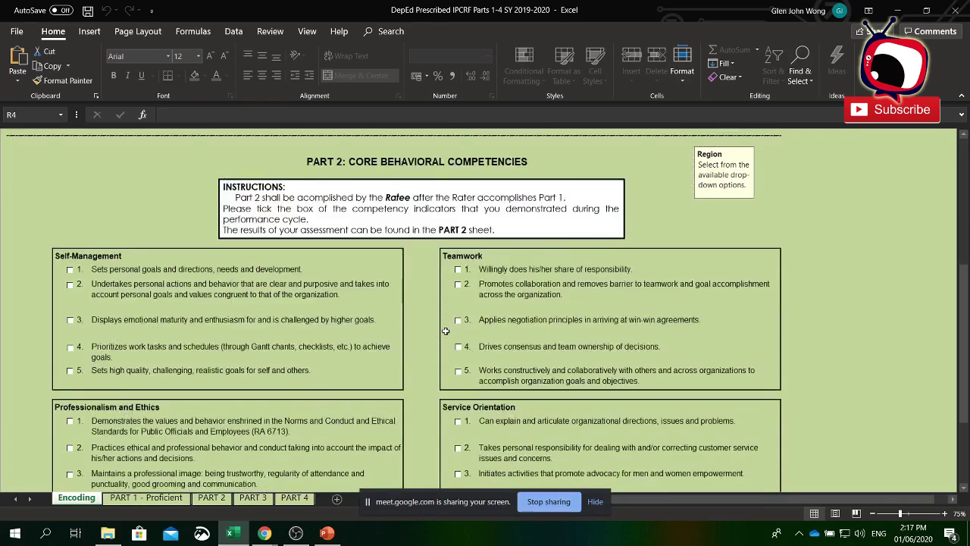
scroll(336, 223, "down", 3)
scroll(487, 294, "up", 3)
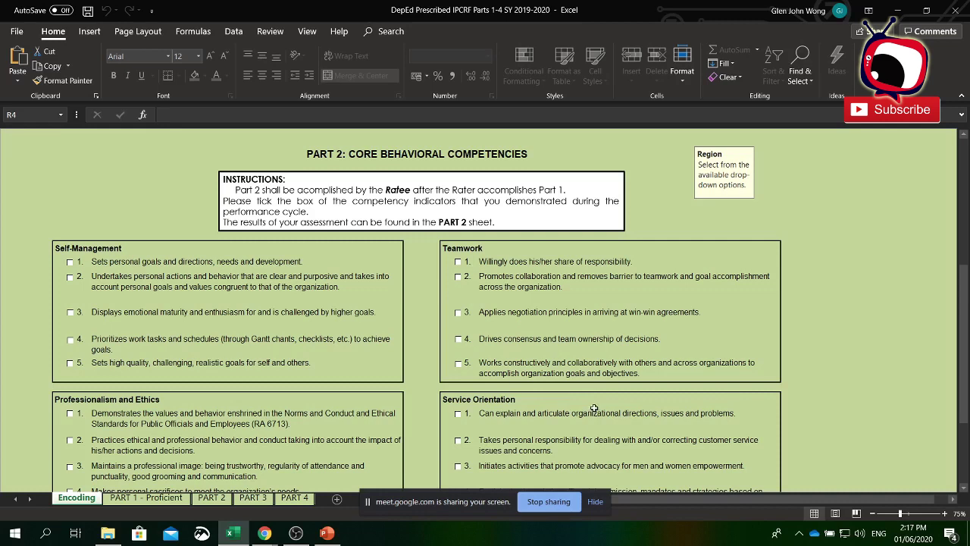
left_click(211, 500)
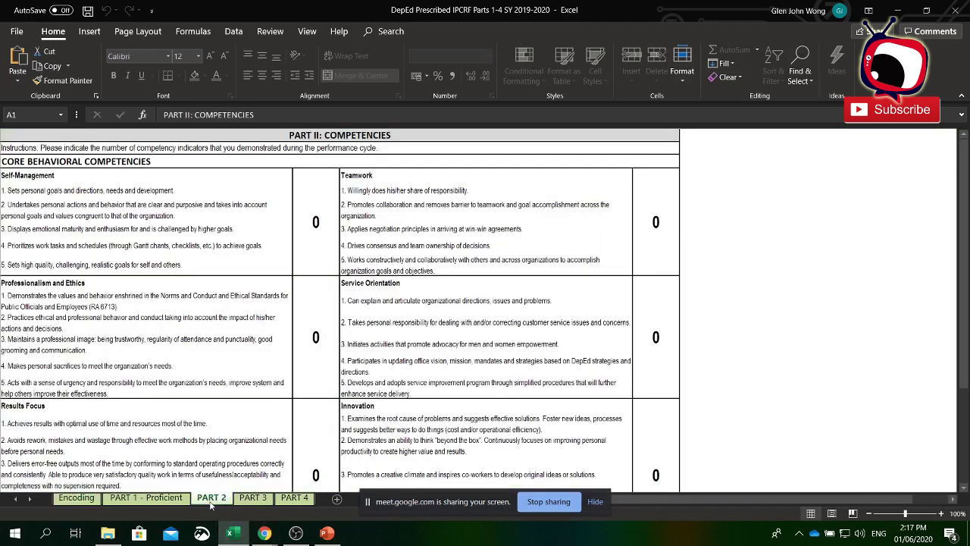
left_click(78, 499)
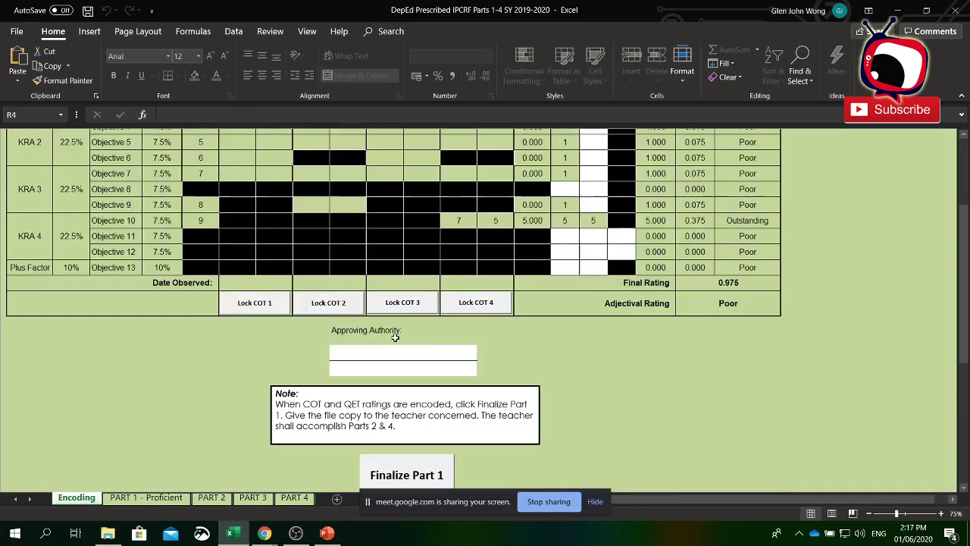
scroll(402, 322, "up", 10)
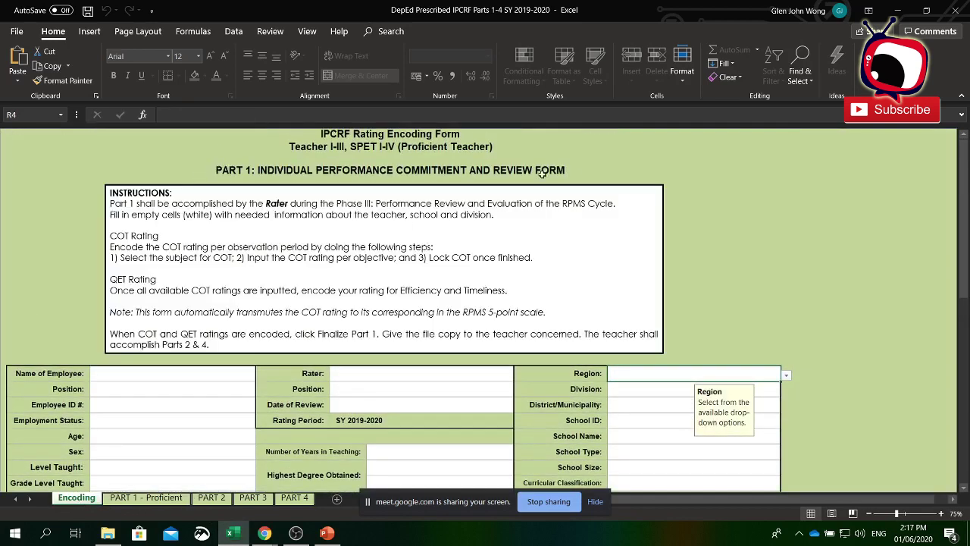
scroll(424, 353, "down", 7)
scroll(424, 353, "down", 3)
scroll(394, 368, "down", 2)
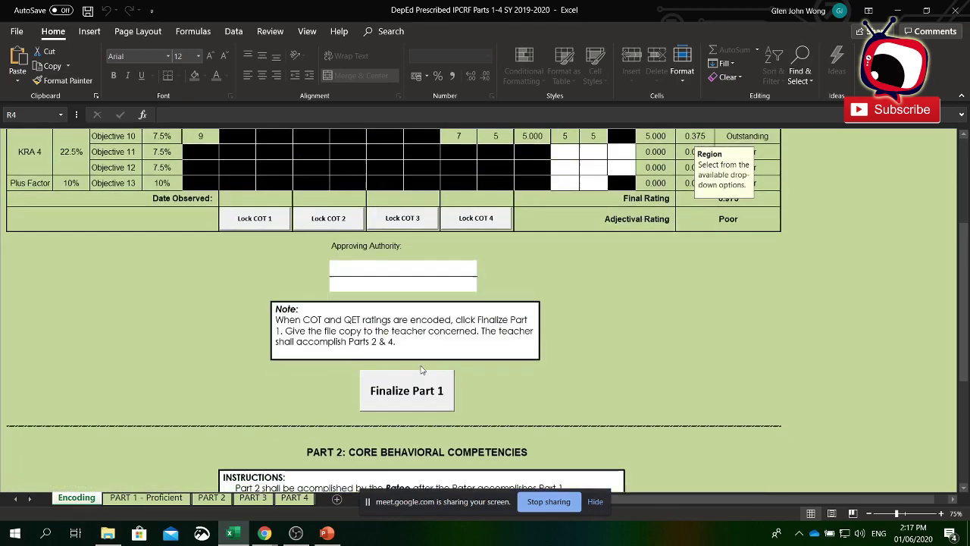
scroll(363, 383, "down", 2)
scroll(338, 436, "down", 1)
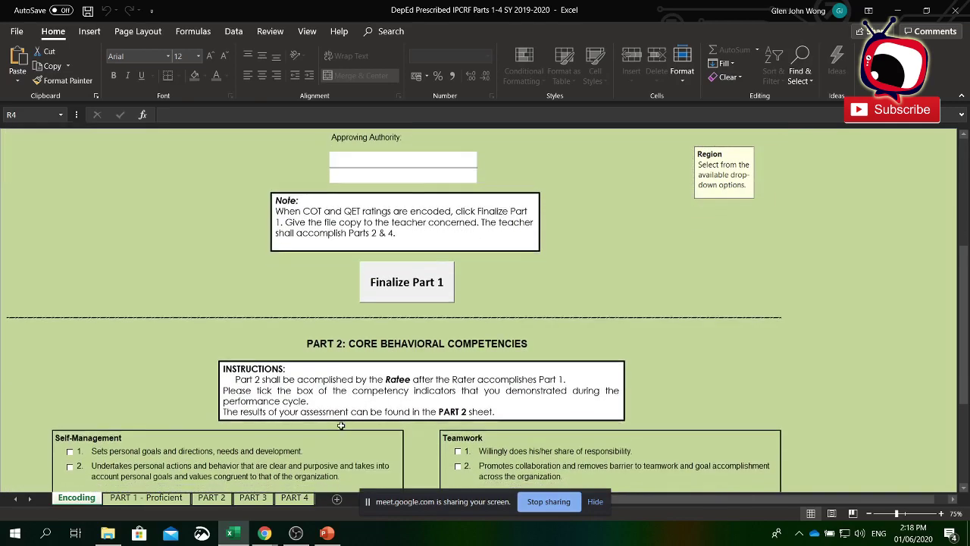
scroll(337, 432, "down", 4)
scroll(571, 328, "up", 8)
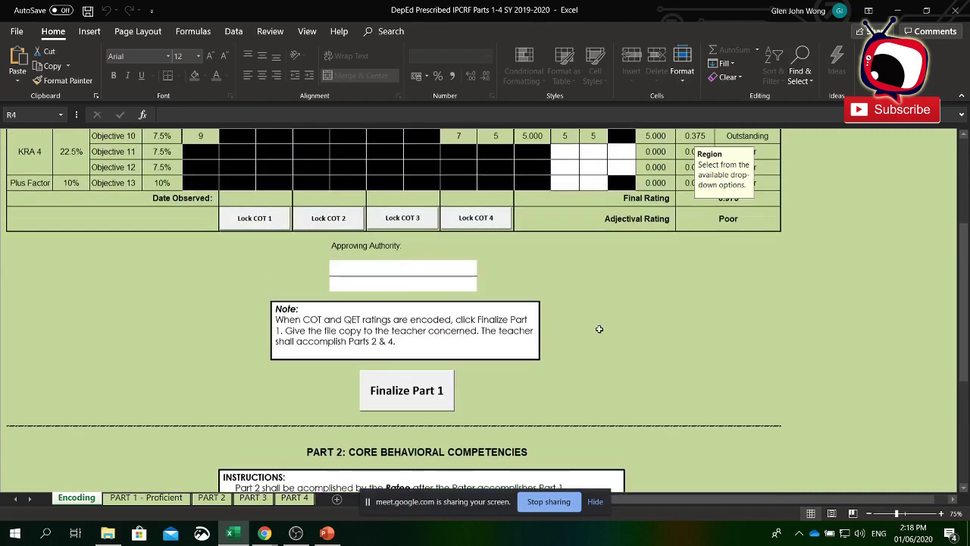
scroll(595, 326, "up", 3)
scroll(604, 319, "up", 6)
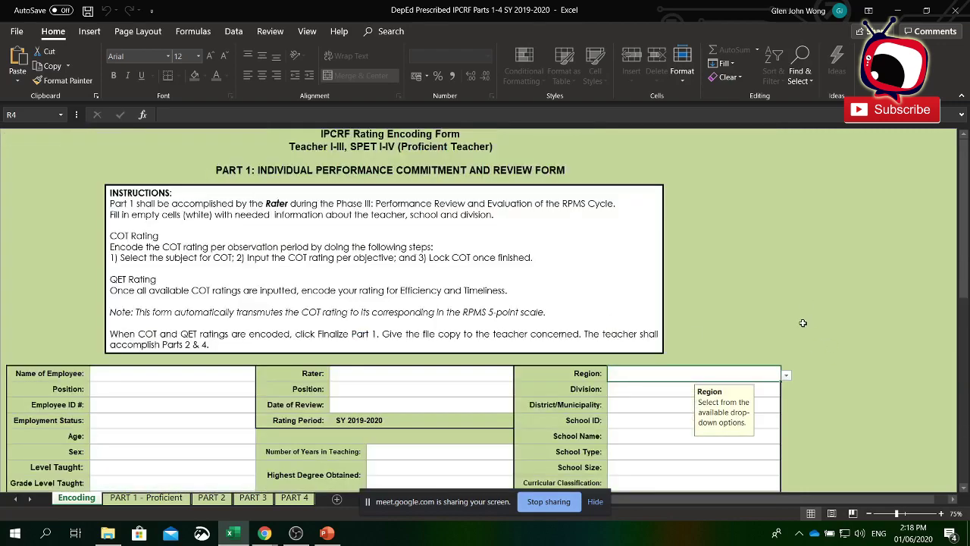
scroll(966, 195, "down", 7)
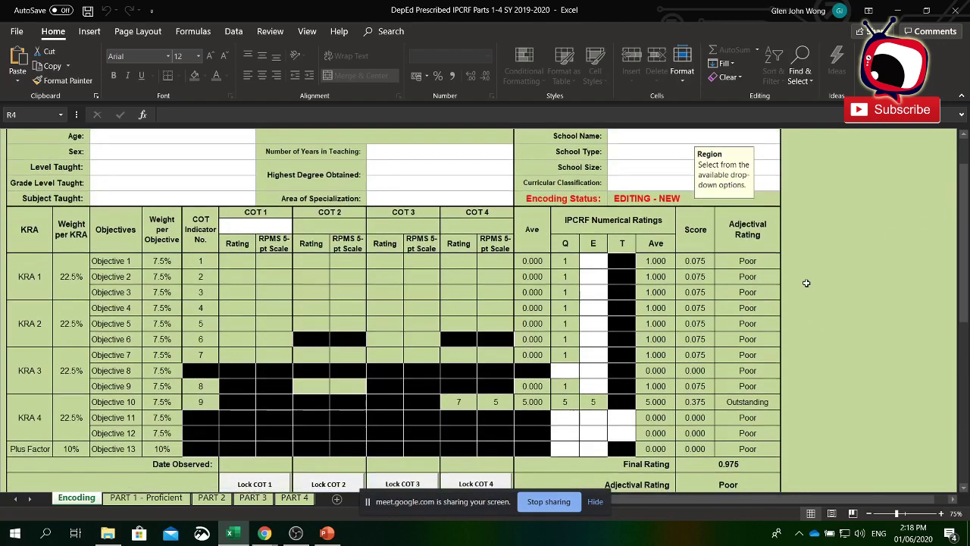
scroll(806, 283, "up", 7)
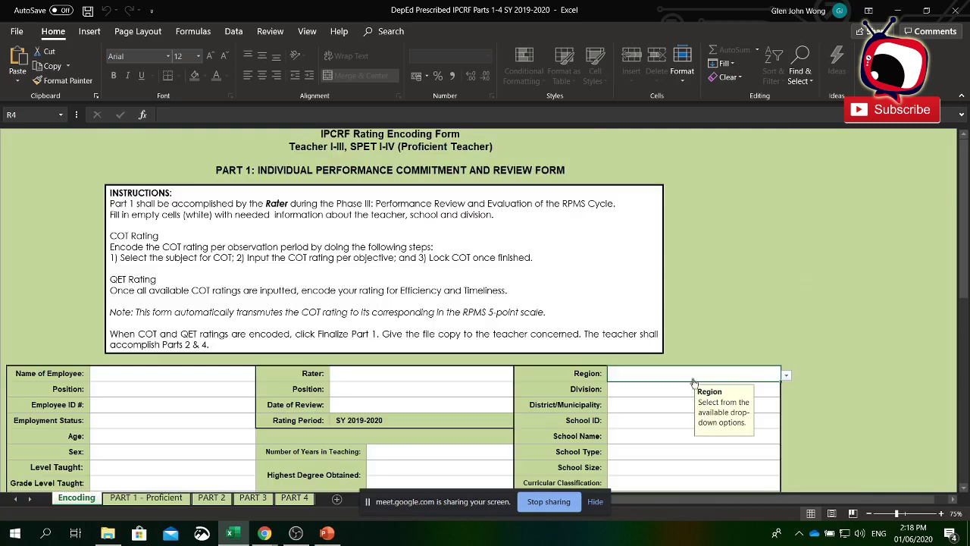
Set the Region to III - Central Luzon
key("alt+Down")
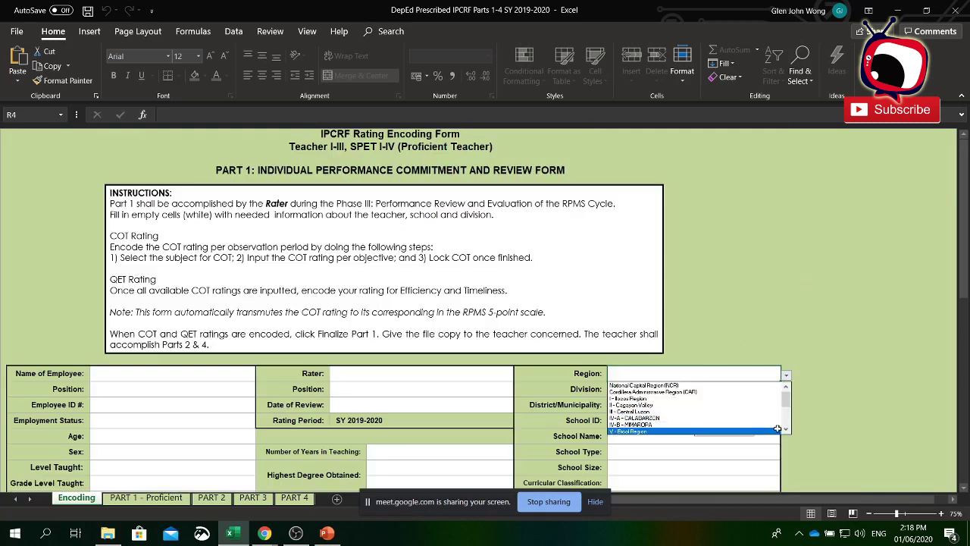
left_click(787, 429)
left_click(787, 429)
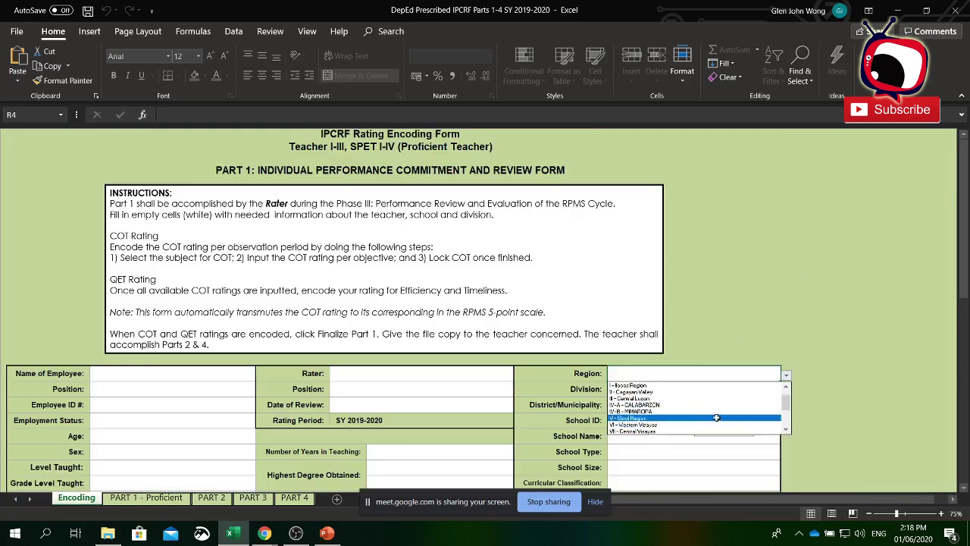
left_click(630, 398)
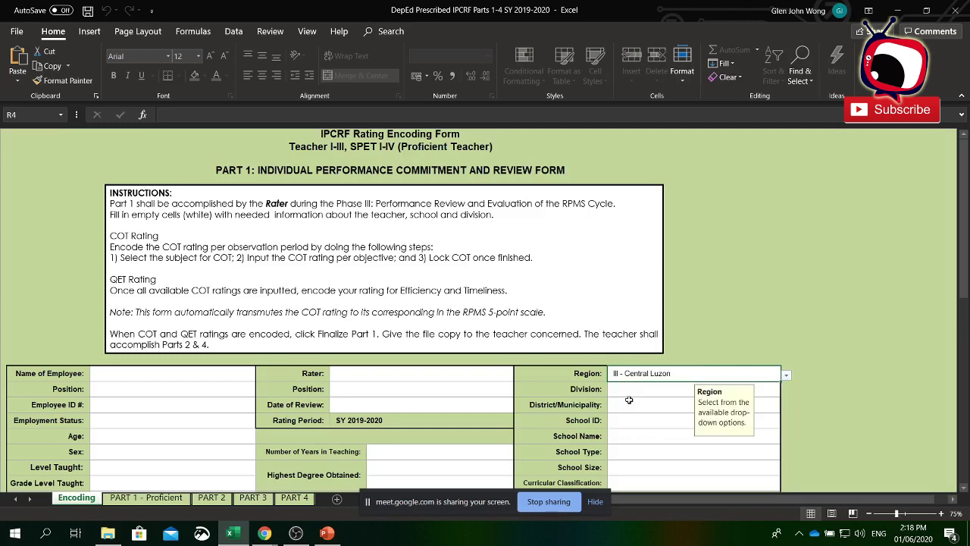
Set the Division to Tarlac City from its drop-down list
left_click(632, 392)
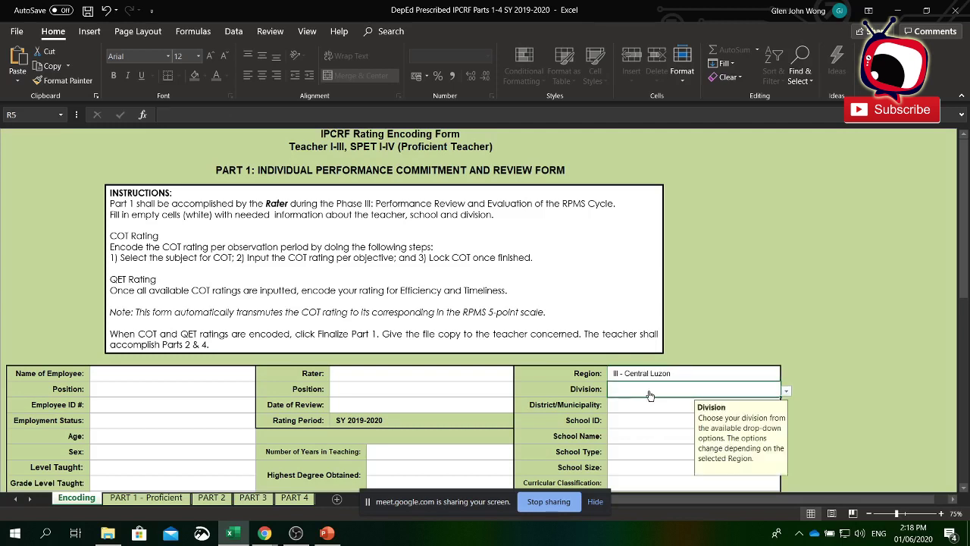
left_click(784, 394)
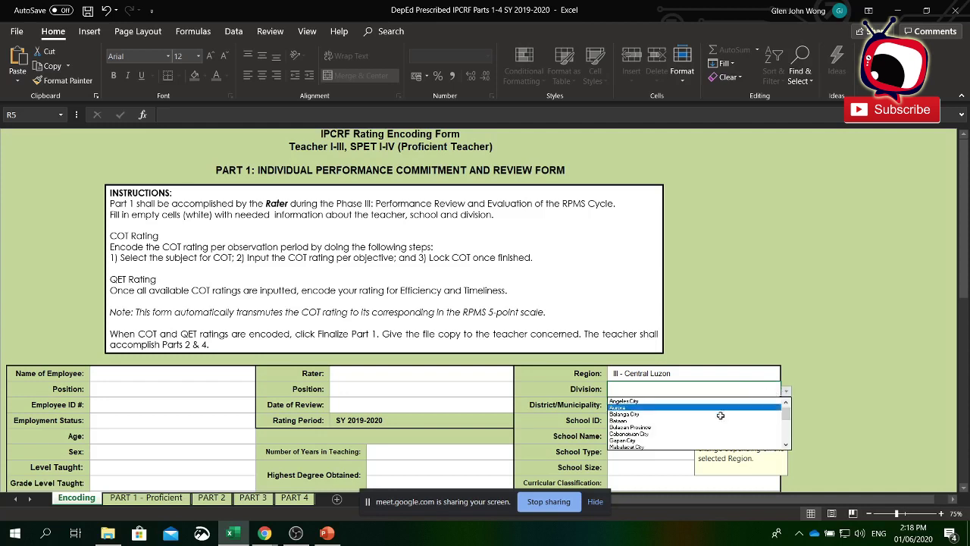
scroll(785, 447, "down", 1)
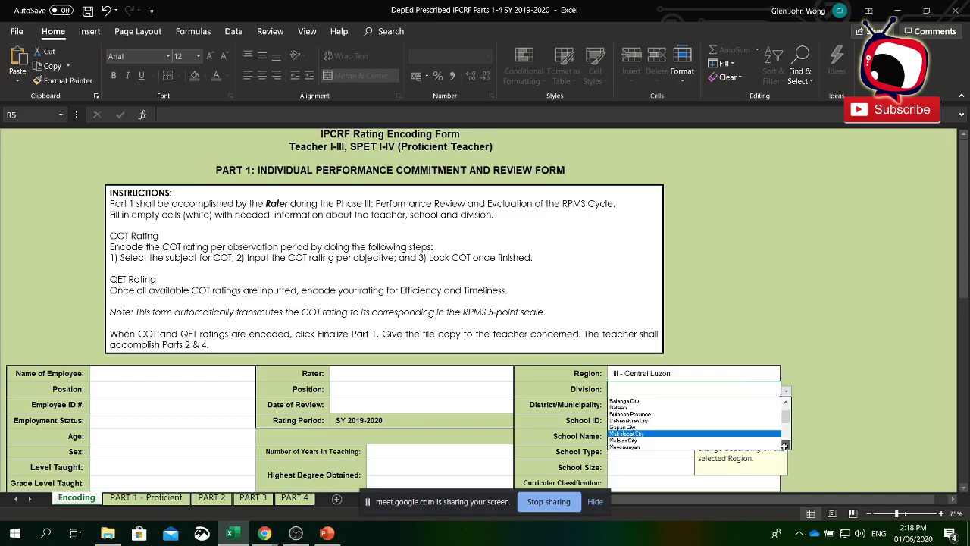
scroll(785, 446, "down", 1)
scroll(785, 446, "down", 1)
scroll(786, 445, "down", 1)
scroll(785, 445, "down", 2)
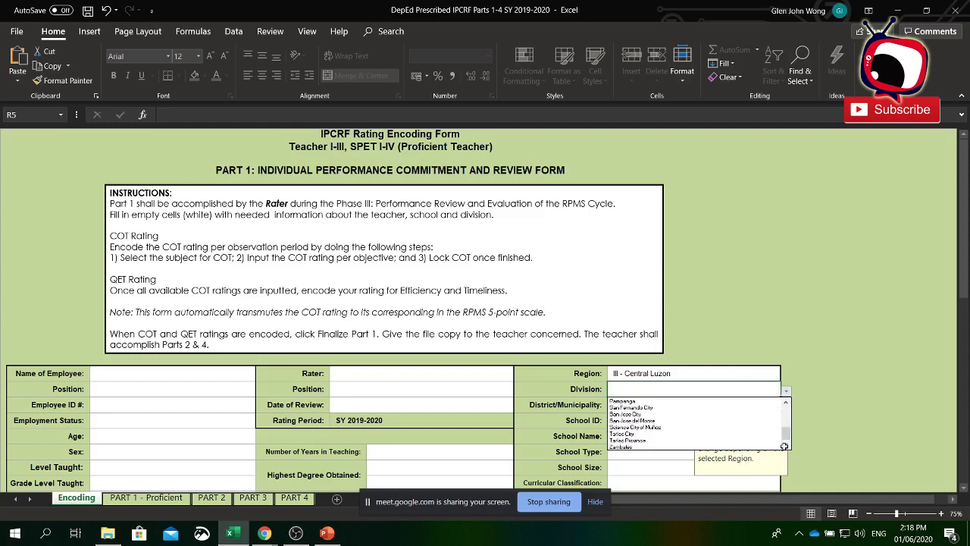
left_click(640, 435)
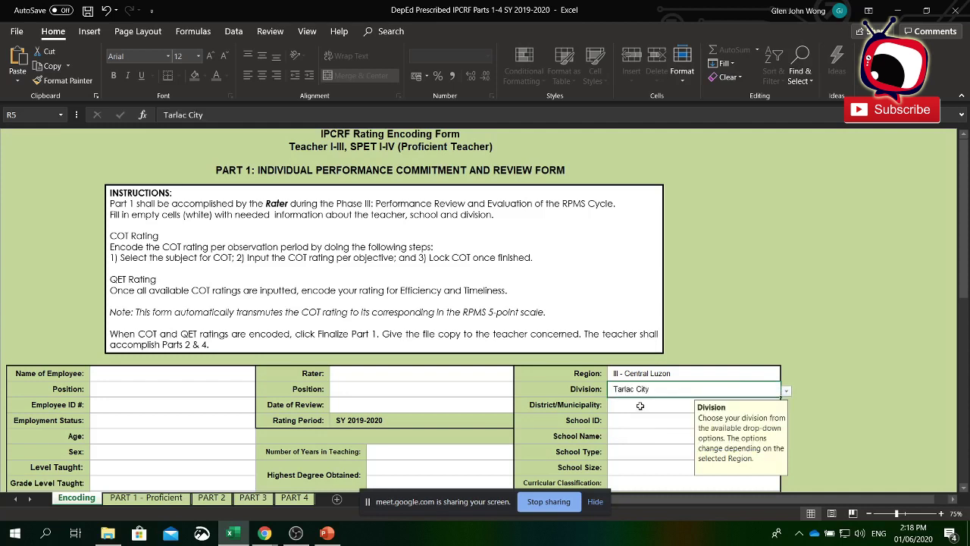
Enter Tarlac City as the District/Municipality
left_click(641, 405)
type("T")
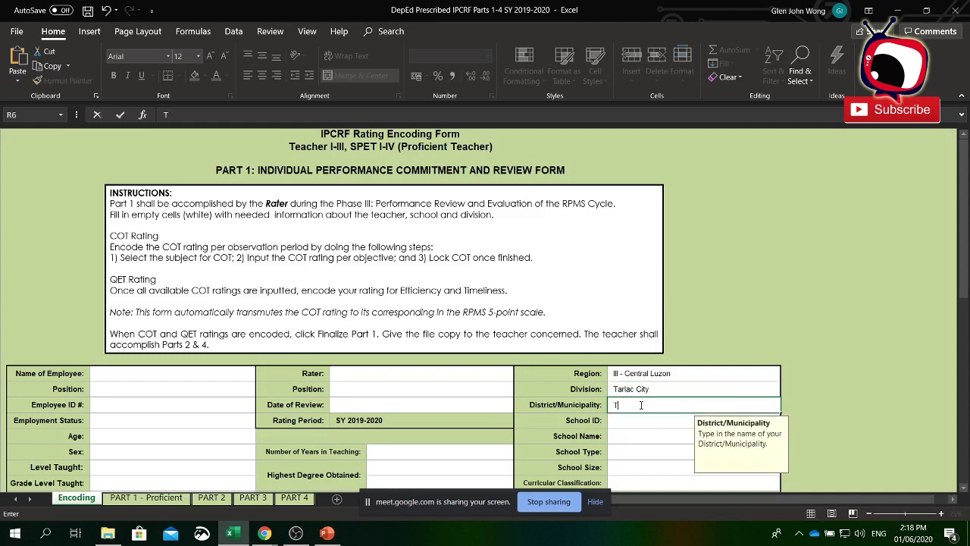
type("arlac City")
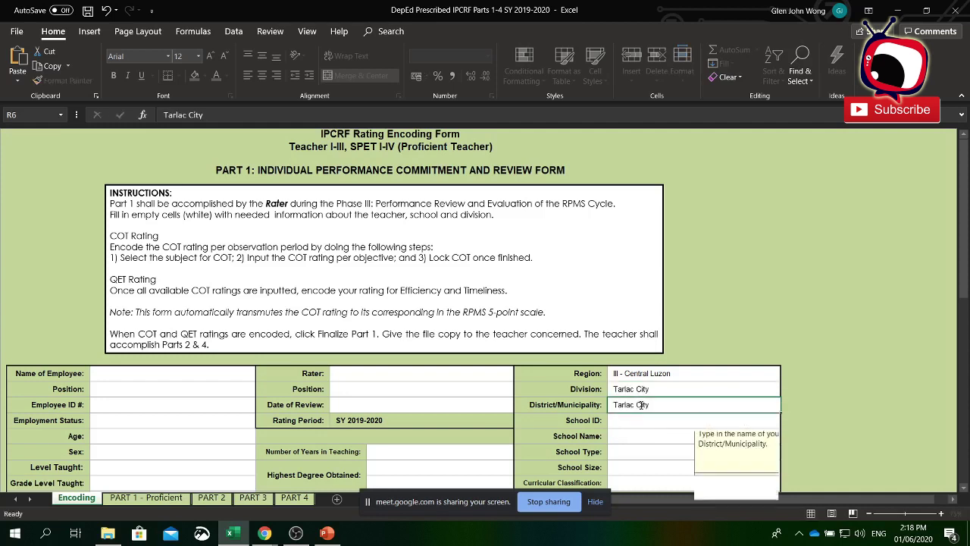
left_click(695, 425)
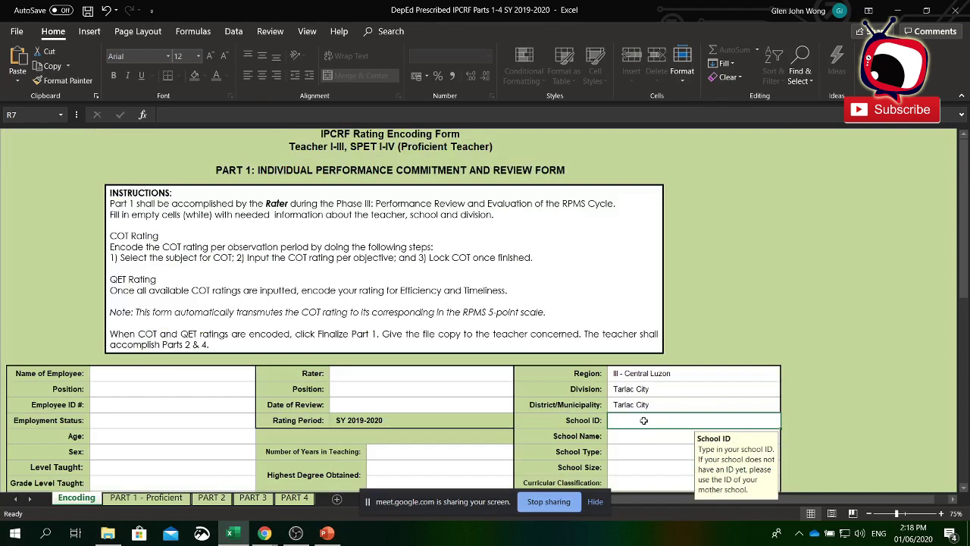
Enter School ID 300960 and the school name Central Azucarera De Tarlac High School
type("300960")
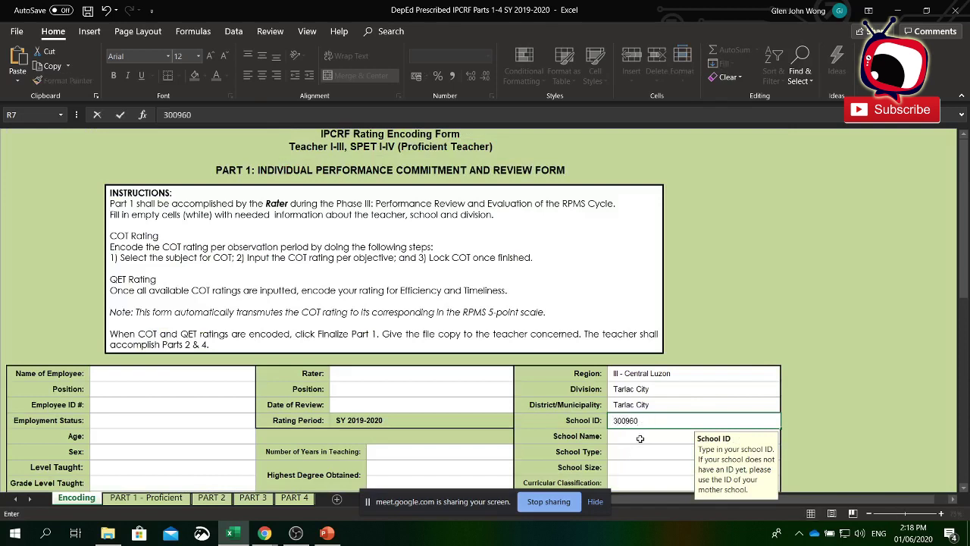
left_click(641, 440)
type("Cen")
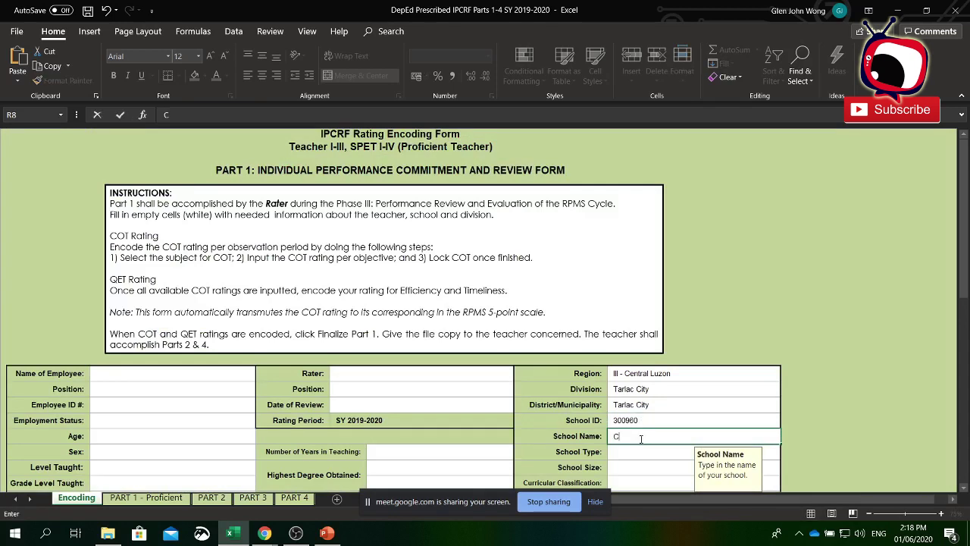
type("tral ")
type("Azucarer")
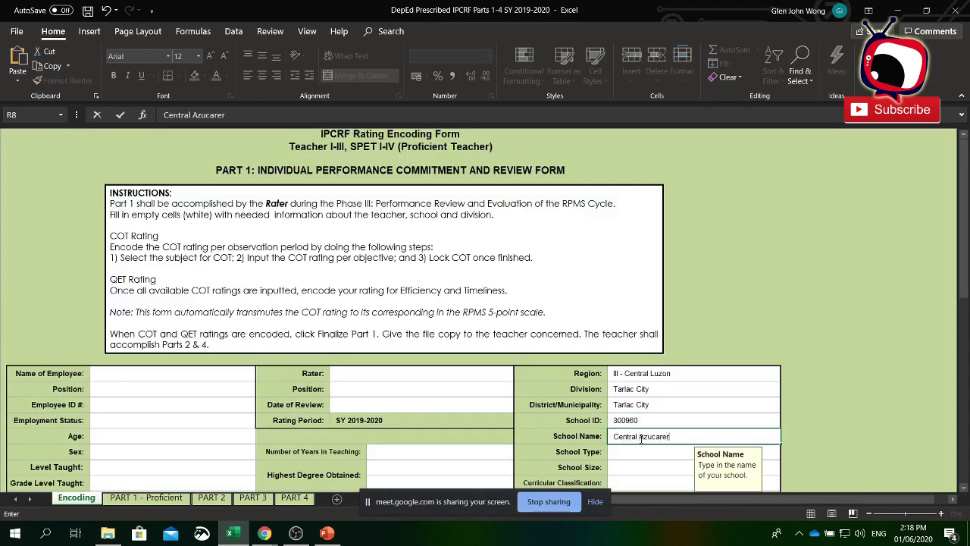
type("a De T")
type("arlac High S")
type("chool")
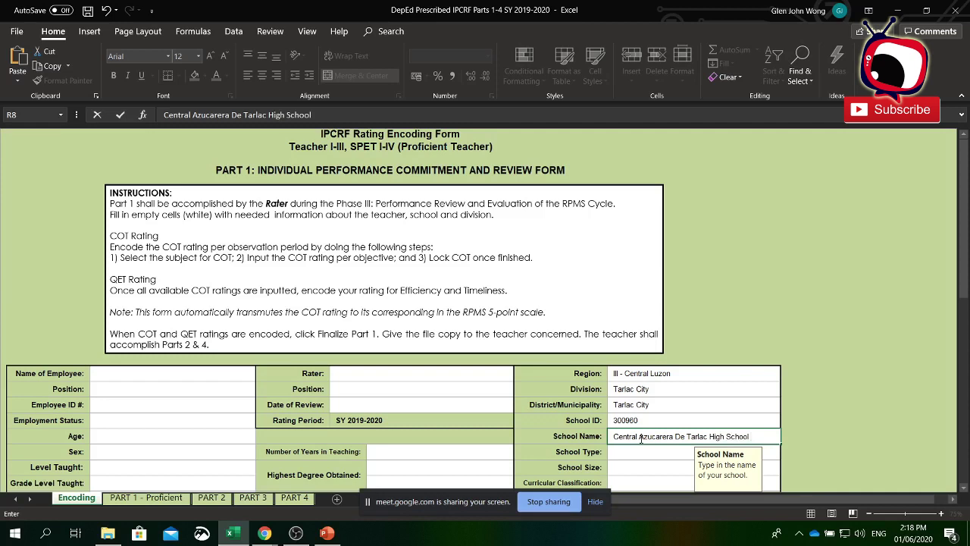
type(" - Main")
left_click(644, 455)
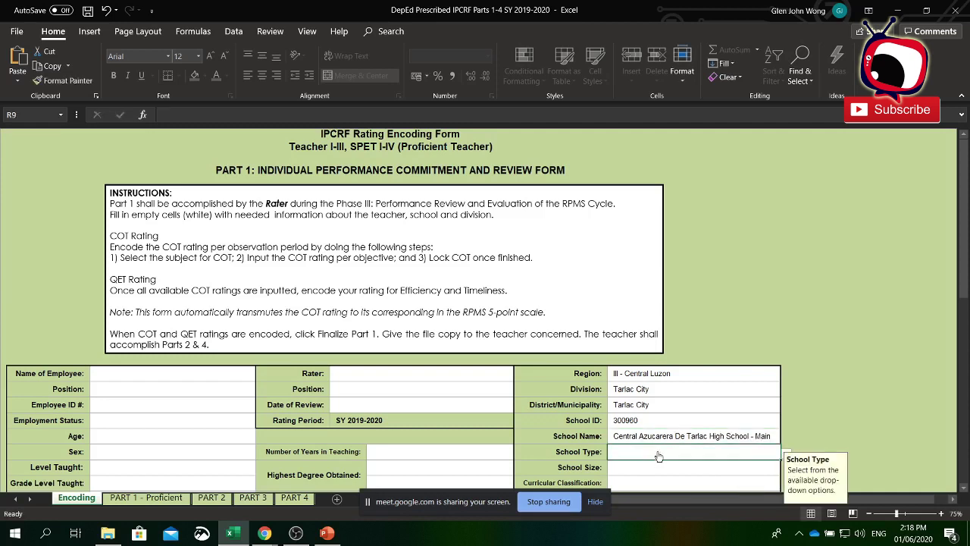
Set the school type to Urban and the school size to Large
left_click(786, 452)
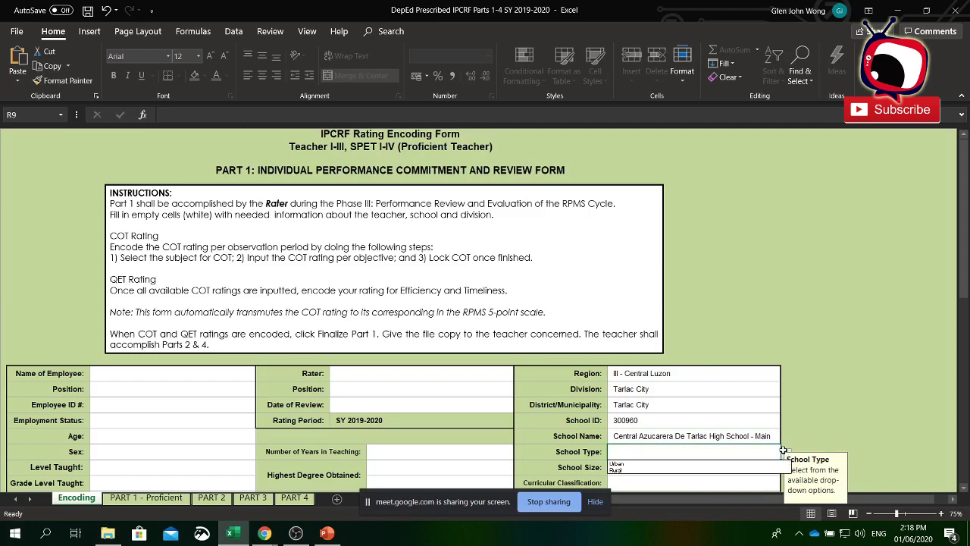
left_click(687, 464)
left_click(667, 468)
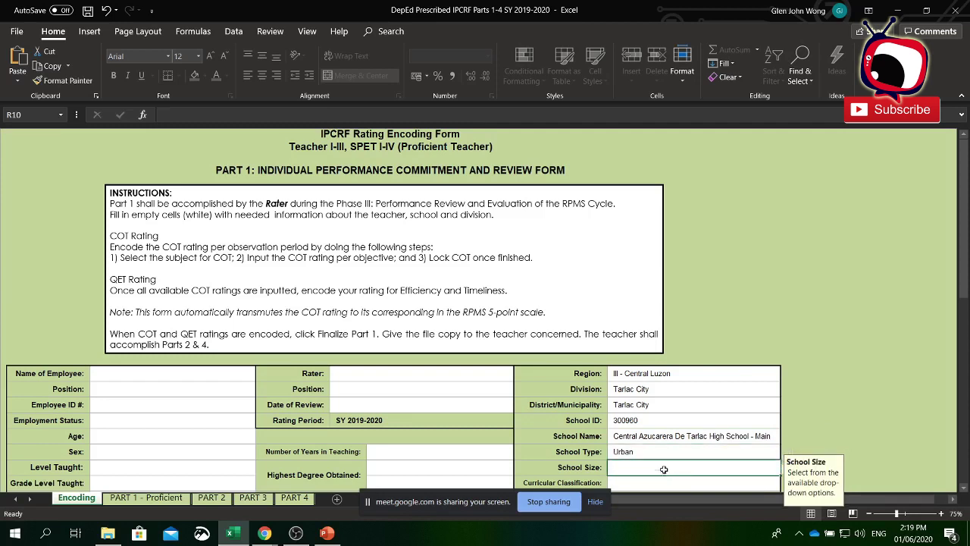
left_click(782, 469)
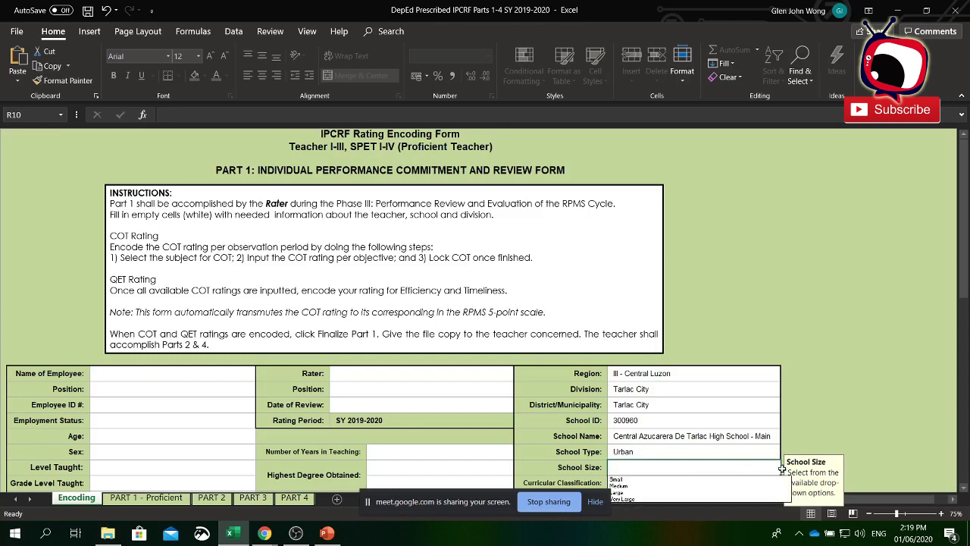
left_click(703, 494)
scroll(649, 182, "down", 6)
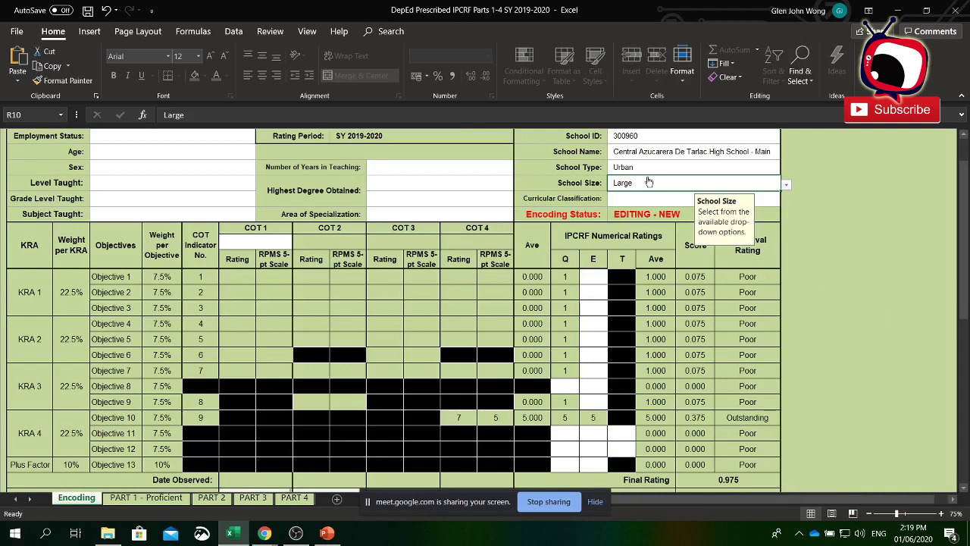
left_click(787, 185)
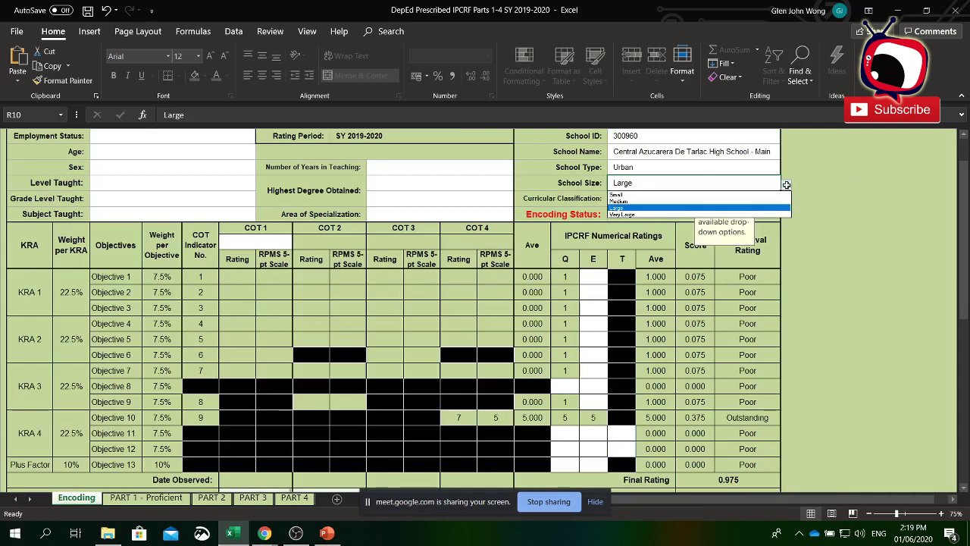
left_click(635, 207)
Set the curricular classification to Kindergarten; Grade 7-10; Grade 11-12
left_click(646, 200)
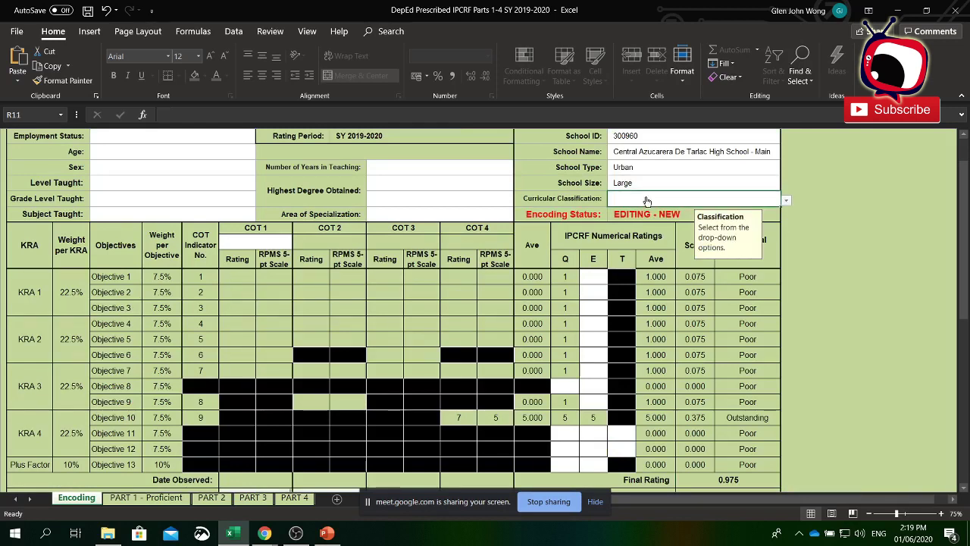
left_click(786, 203)
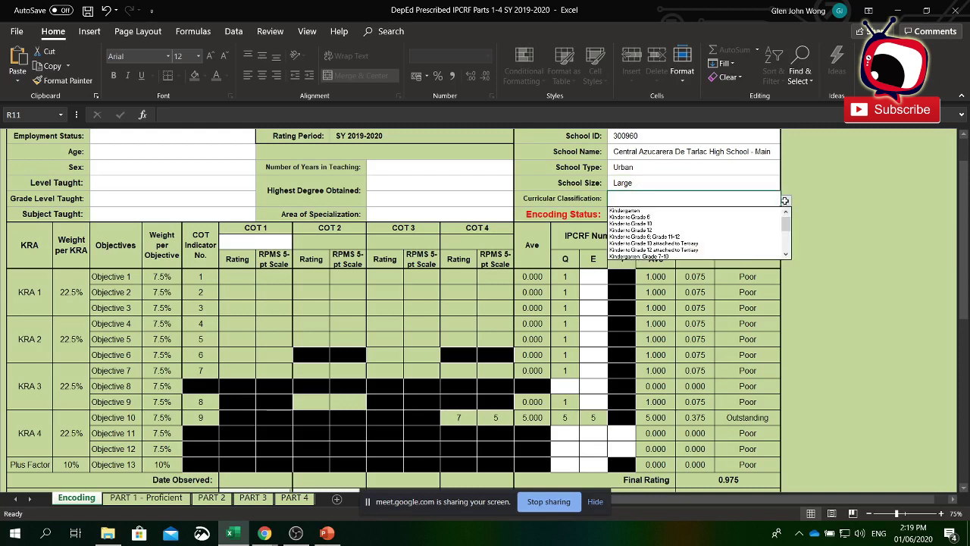
scroll(683, 239, "down", 3)
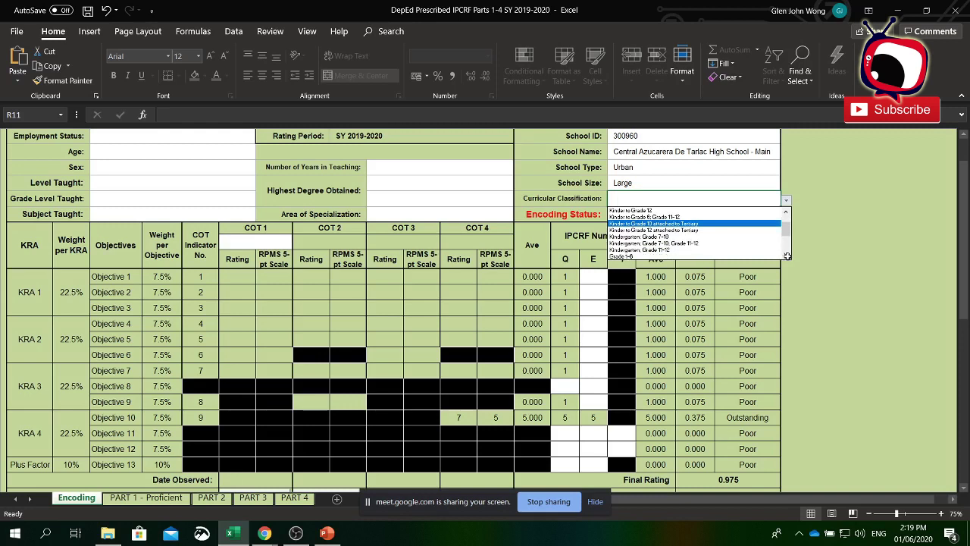
left_click(708, 243)
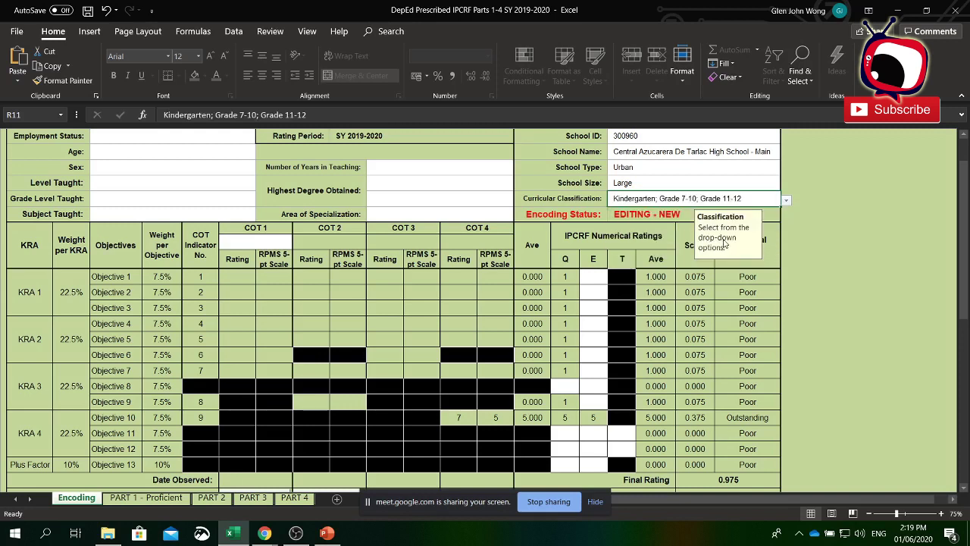
scroll(406, 326, "up", 2)
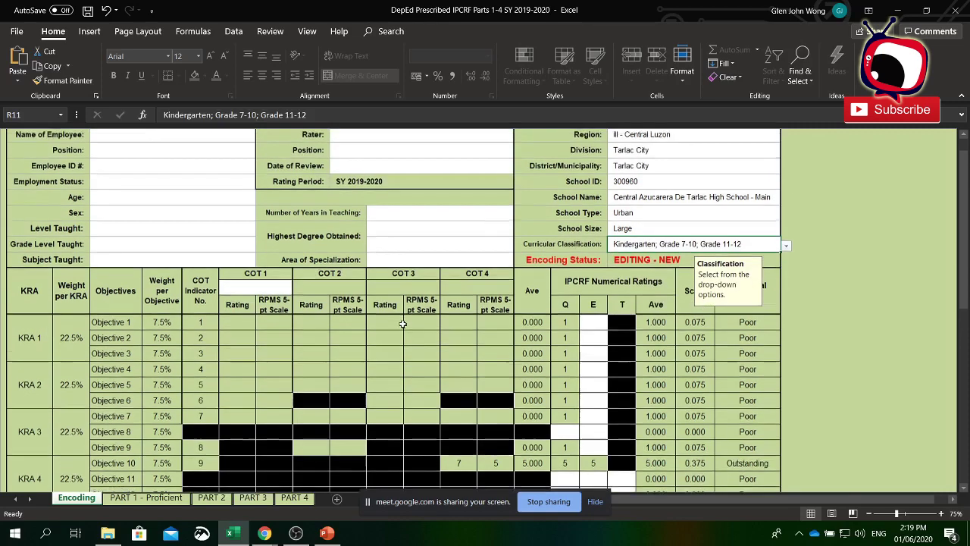
scroll(406, 326, "up", 3)
scroll(409, 334, "up", 1)
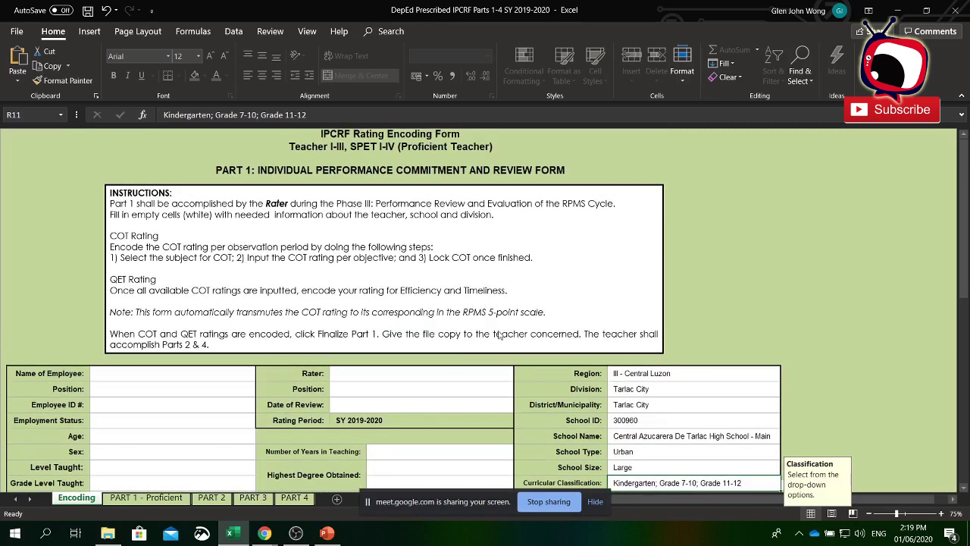
Enter the rater's name in the Rater field
left_click(409, 376)
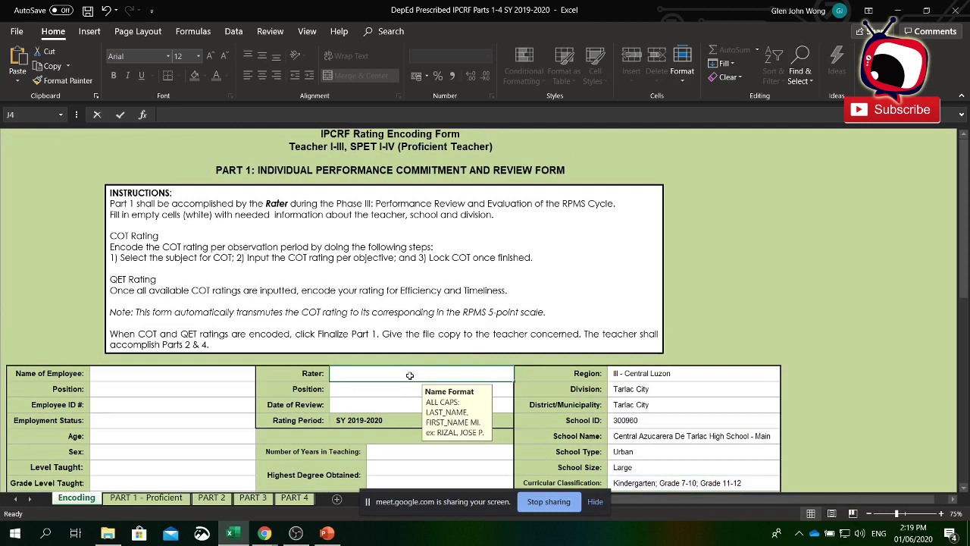
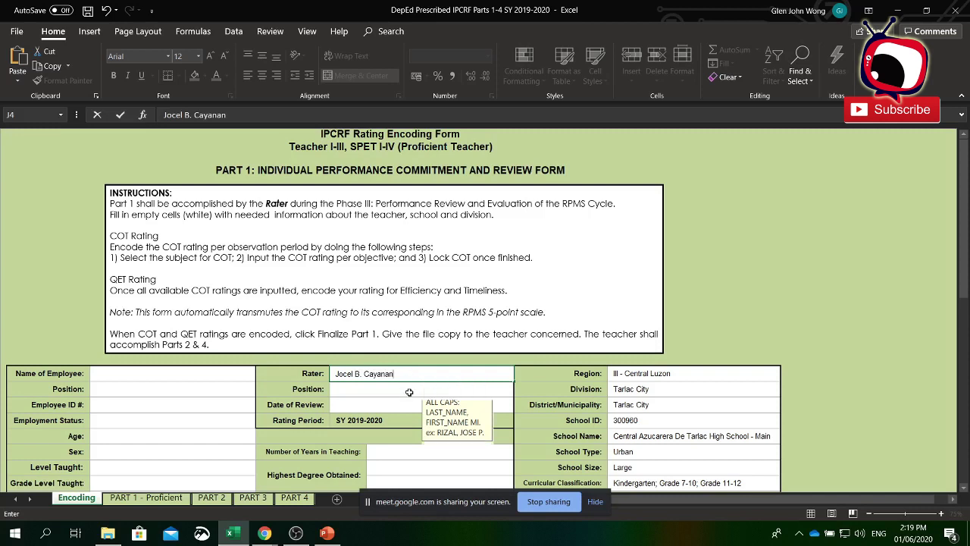
left_click(411, 392)
Set the rater's position to Master Teacher IV from the dropdown
type("Ma")
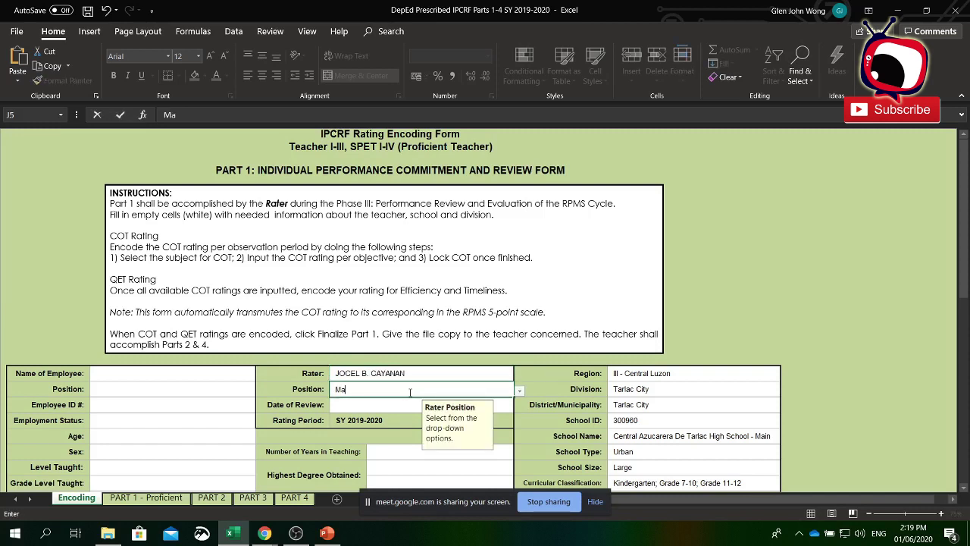
key("BackSpace")
key("BackSpace")
key("Up")
key("Down")
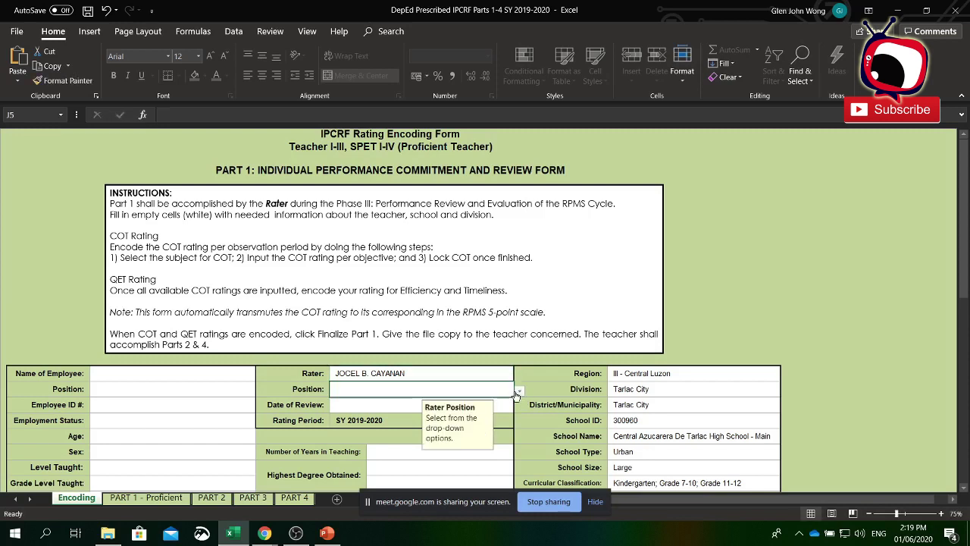
left_click(519, 393)
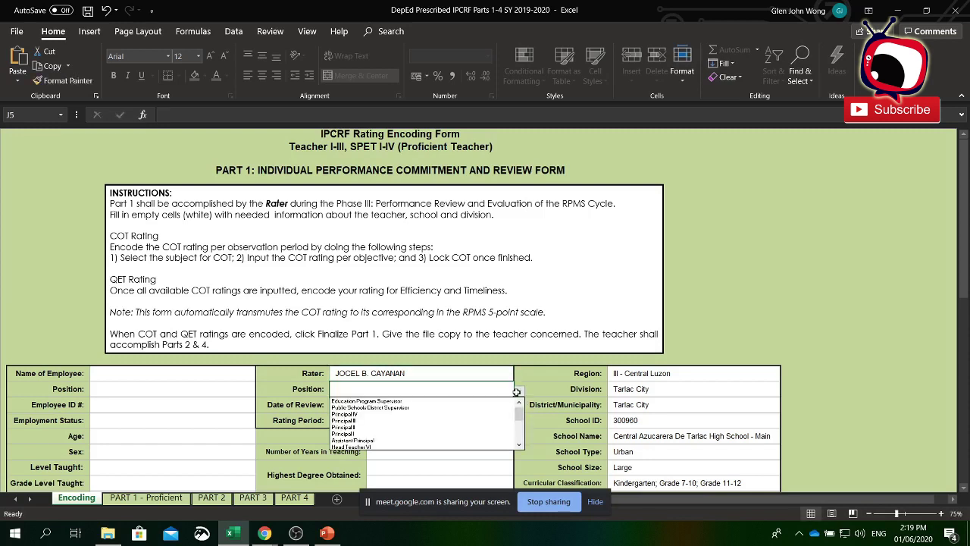
left_click(519, 445)
scroll(519, 447, "down", 3)
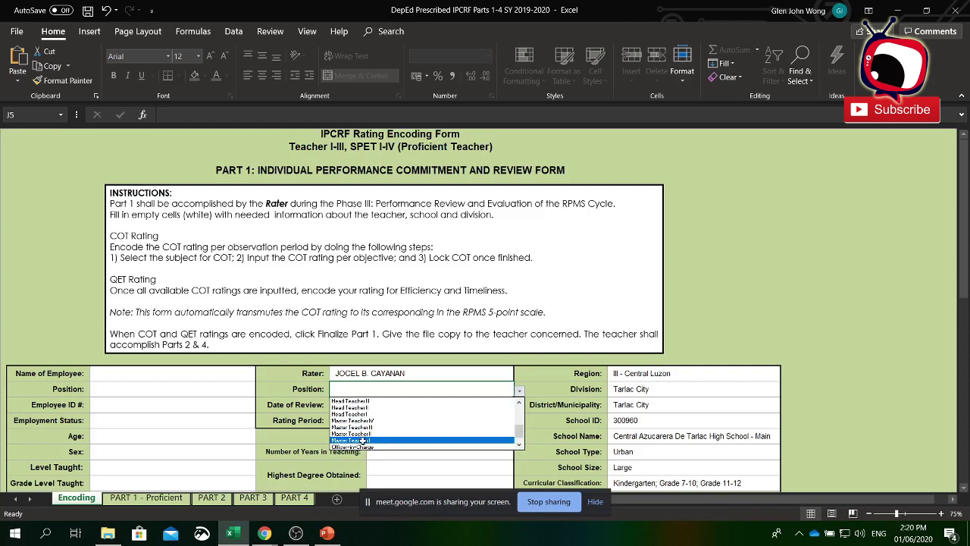
left_click(368, 420)
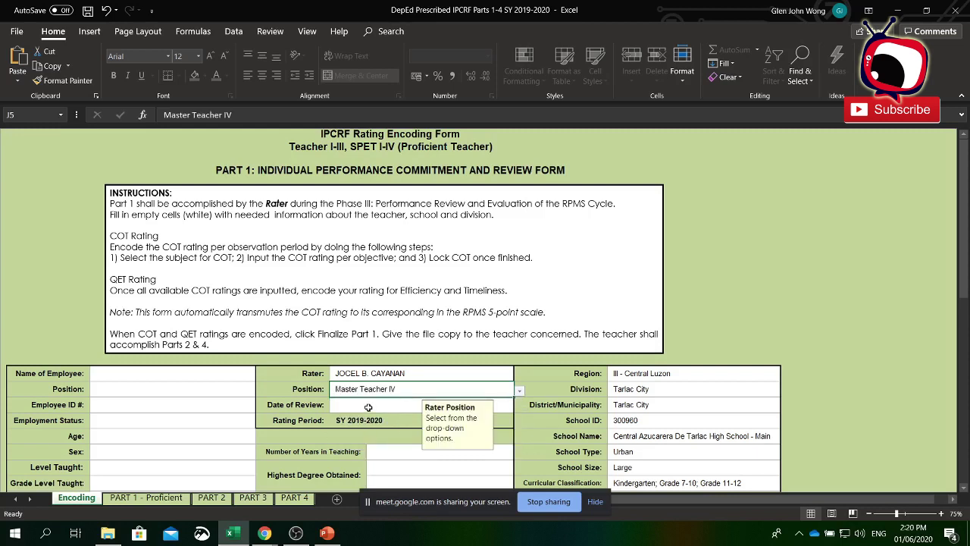
Begin entering 2020-06-21 as the Date of Review
left_click(369, 407)
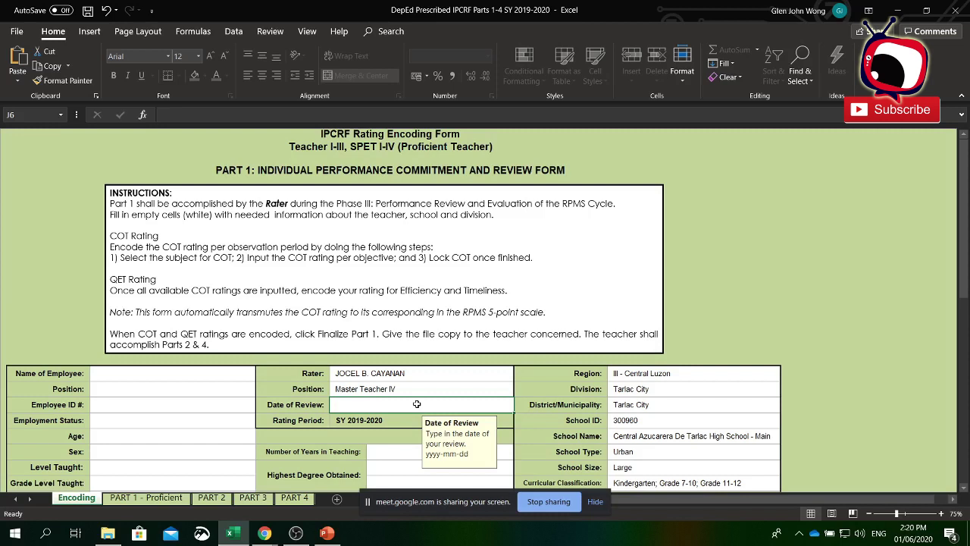
type("Master Teacher IV")
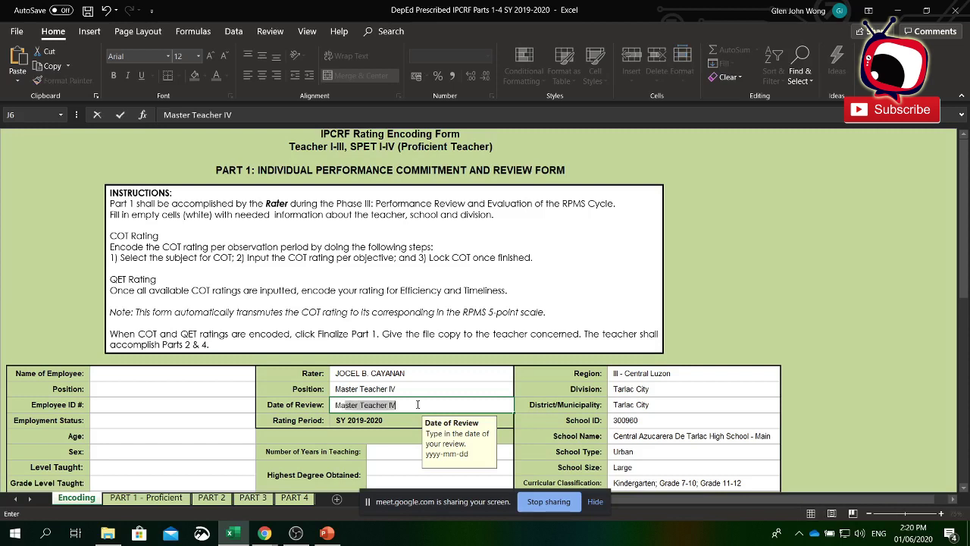
key("BackSpace")
key("BackSpace")
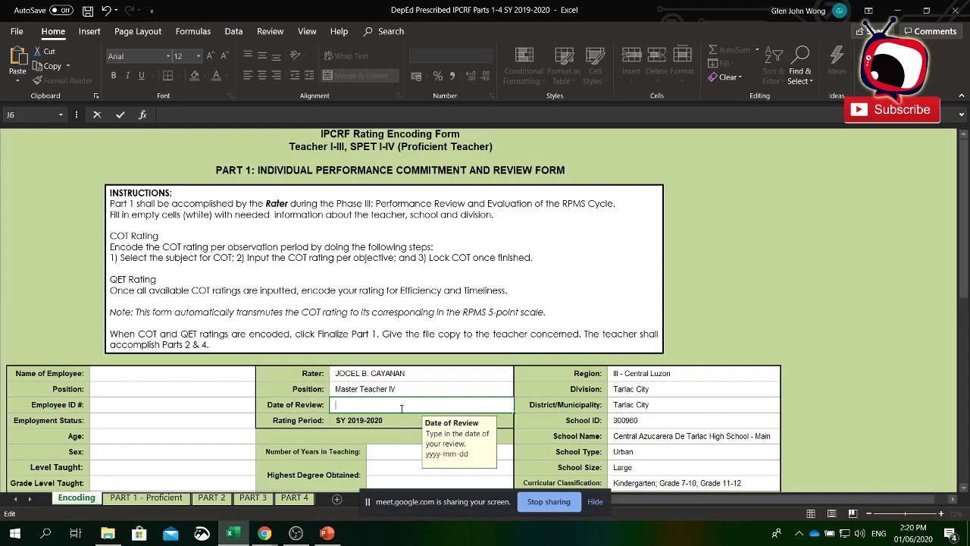
type("2020-06-21")
Enter the employee's full name in the ratee section
left_click(159, 373)
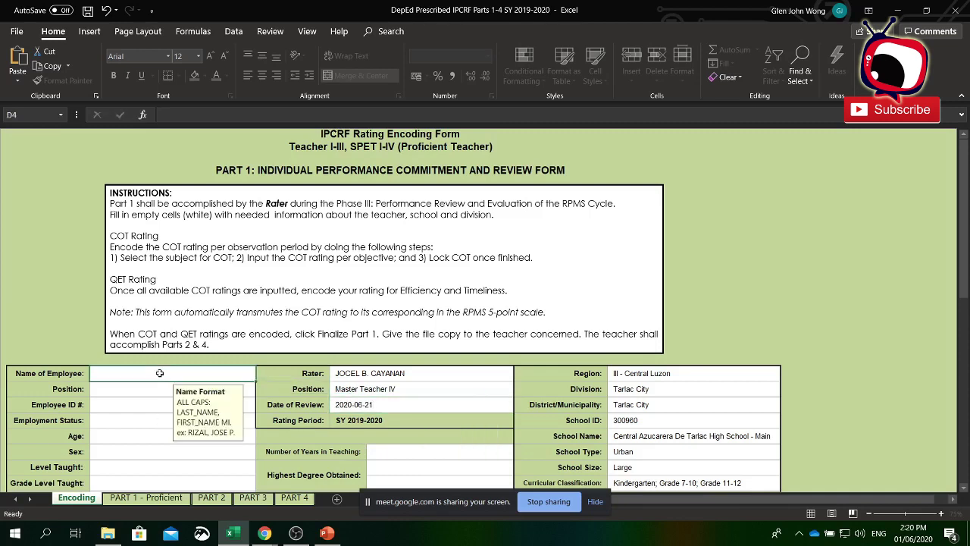
scroll(500, 415, "down", 5)
scroll(222, 279, "up", 5)
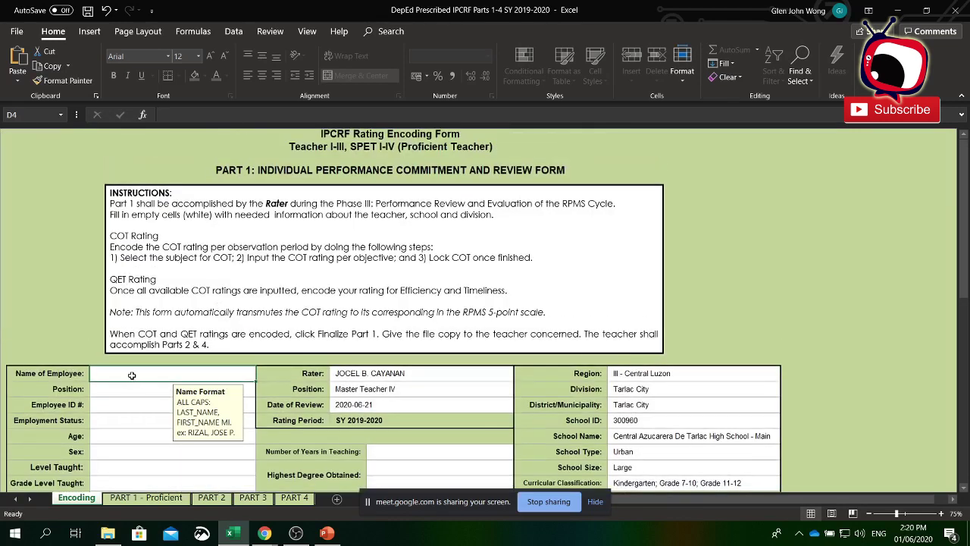
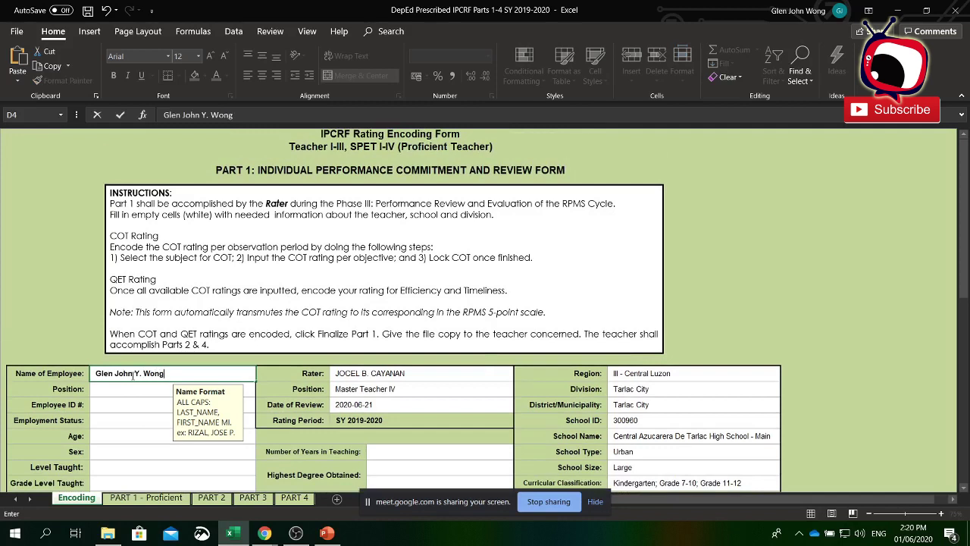
key("Return")
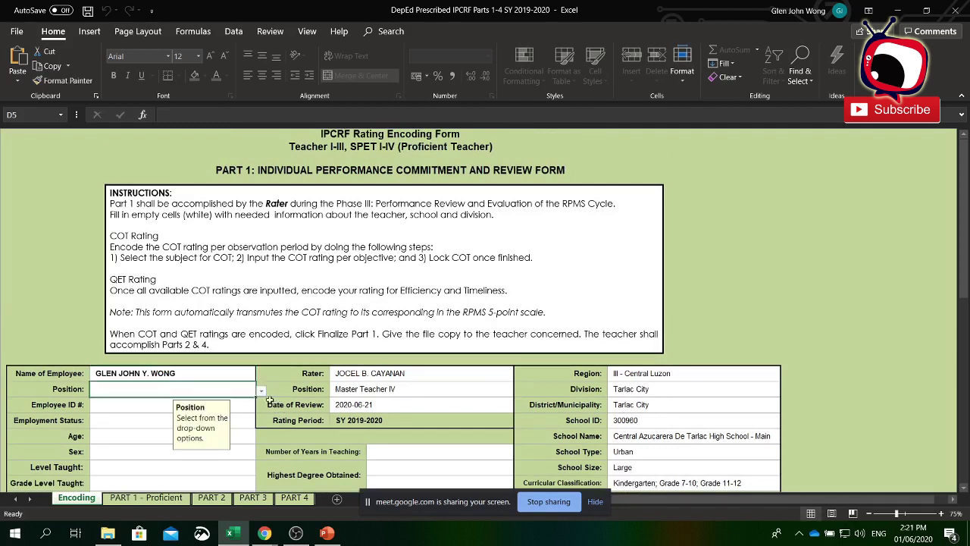
Set the employee's position to Teacher II and enter the employee ID
left_click(261, 391)
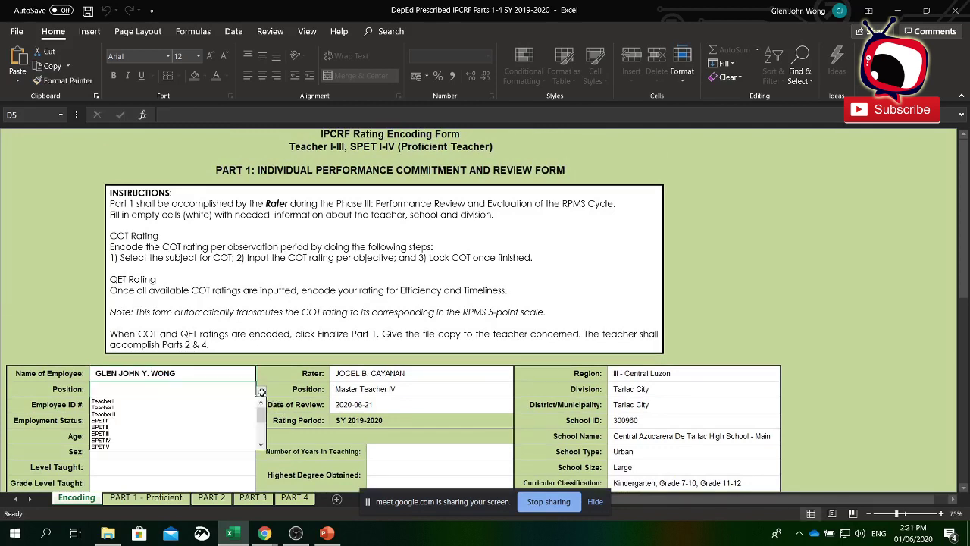
left_click(140, 407)
left_click(140, 408)
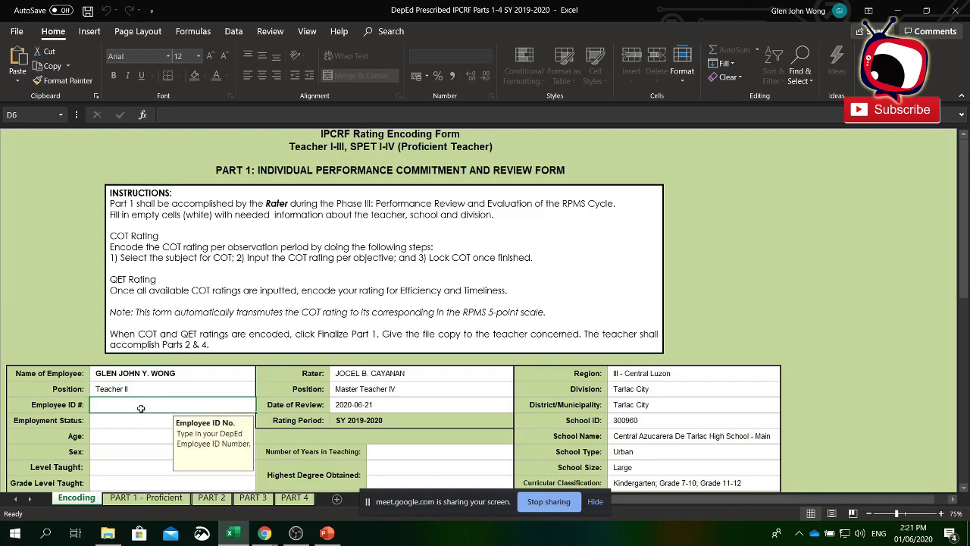
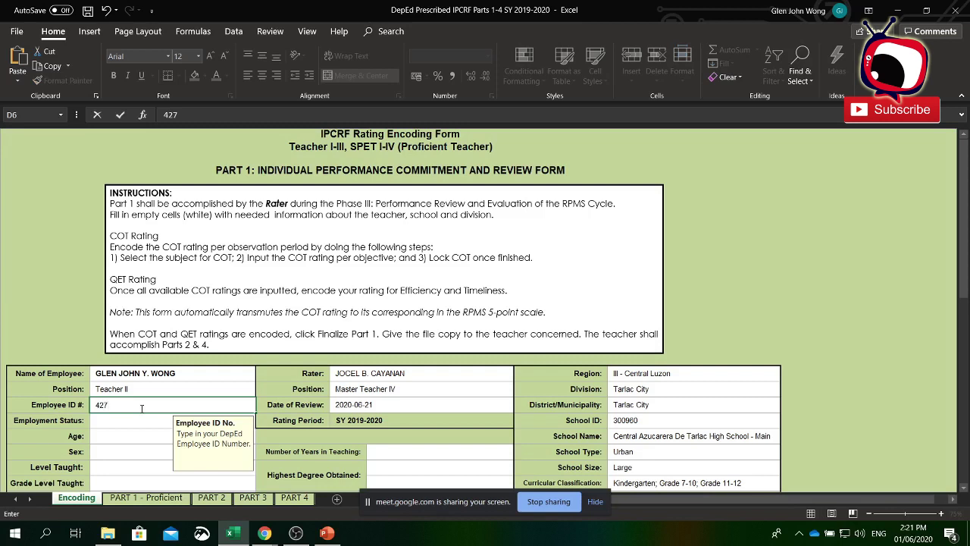
left_click(102, 424)
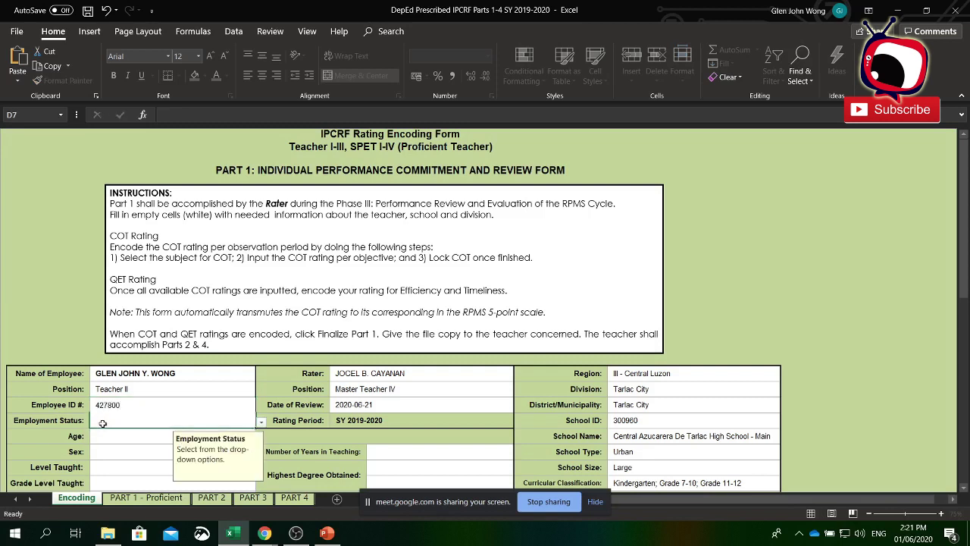
Pick Regular Permanent status, age 41-45 and sex Male from the dropdowns
left_click(260, 423)
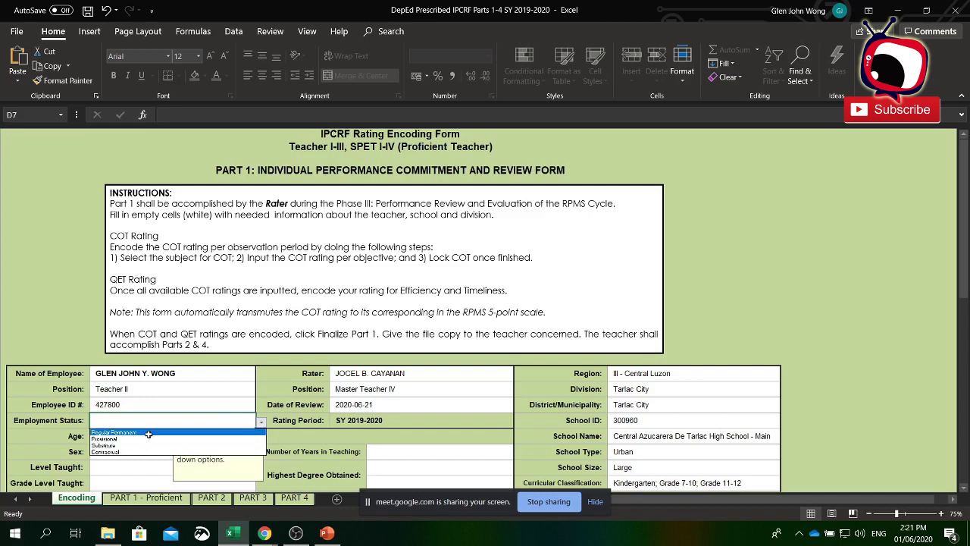
left_click(149, 432)
left_click(148, 437)
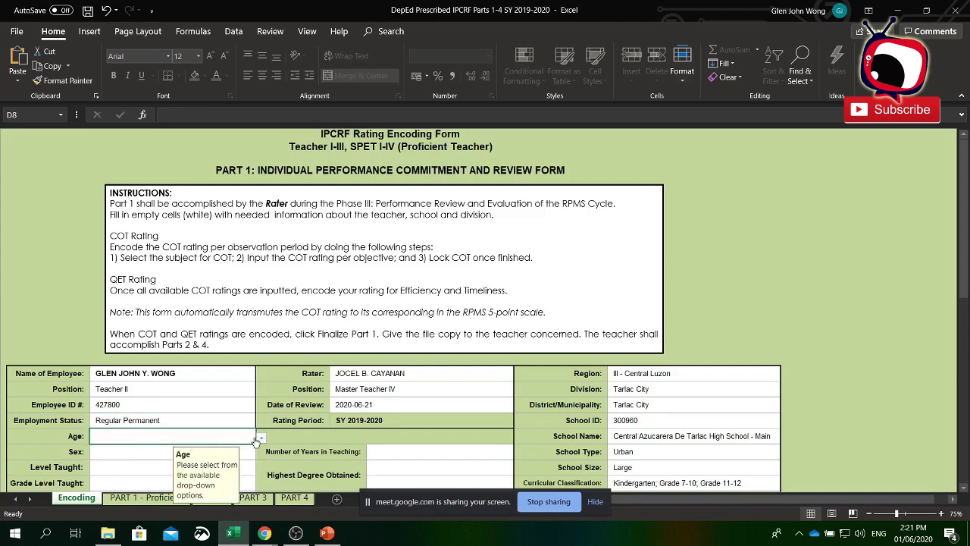
left_click(260, 438)
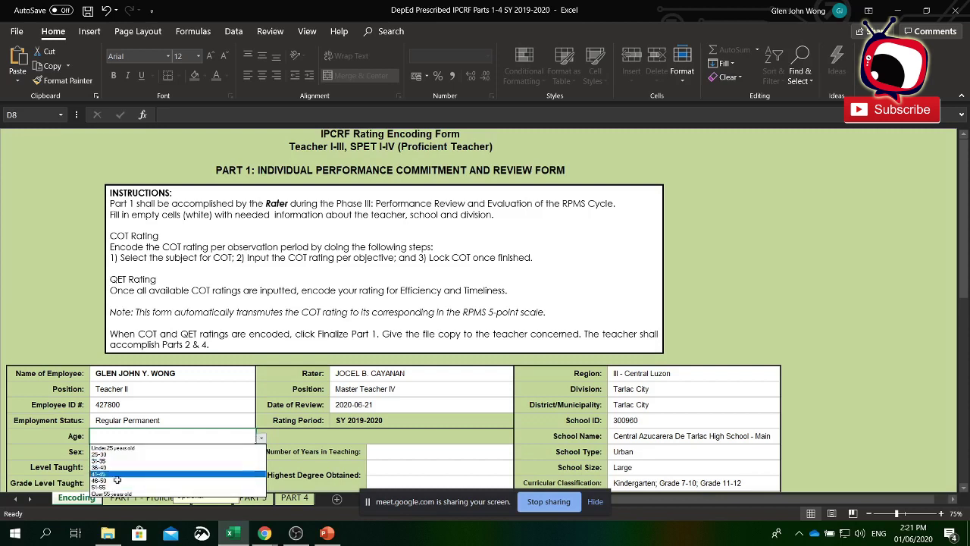
left_click(111, 475)
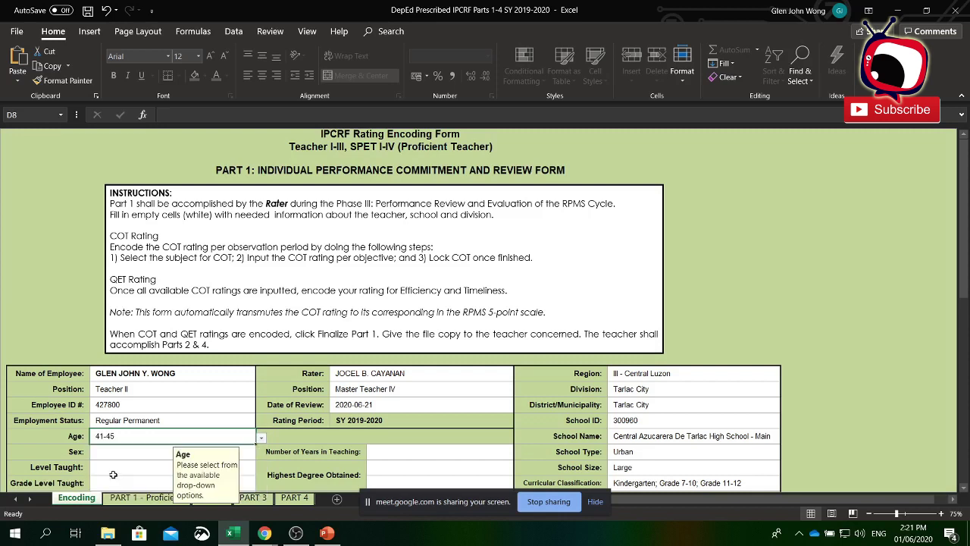
left_click(149, 455)
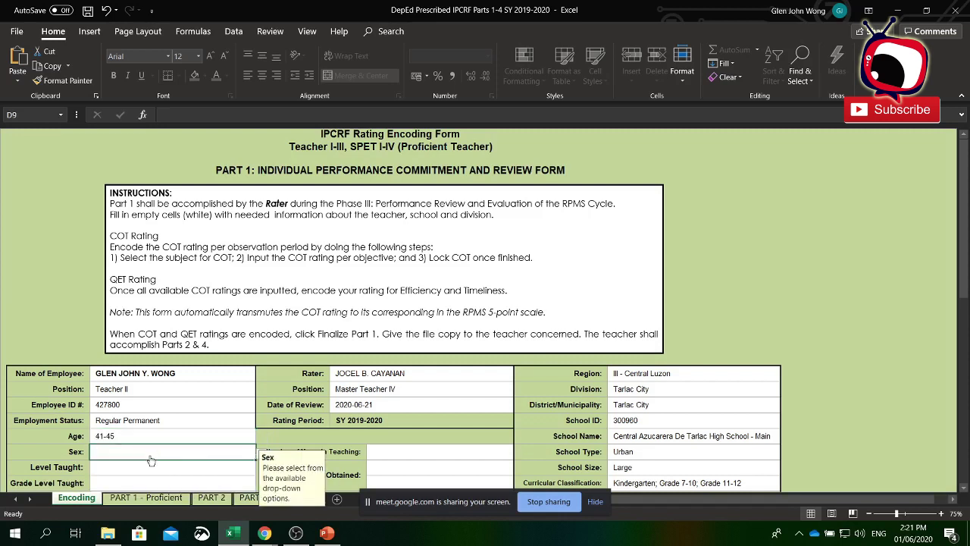
left_click(259, 452)
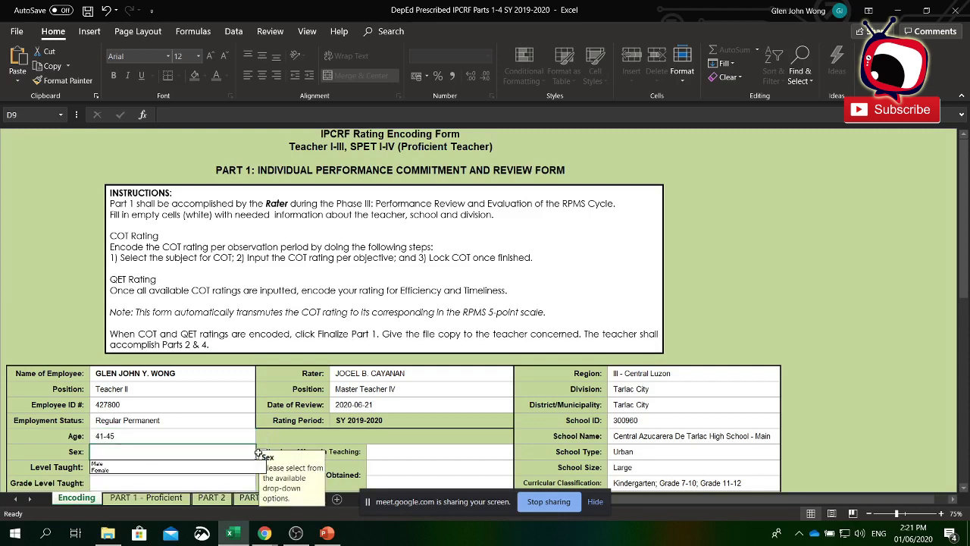
left_click(221, 463)
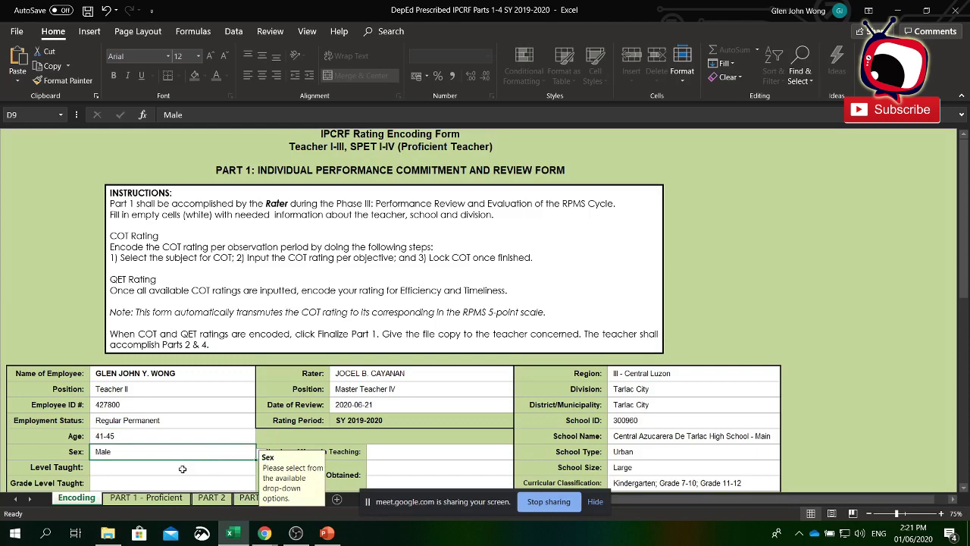
left_click(182, 470)
left_click_drag(963, 291, 964, 326)
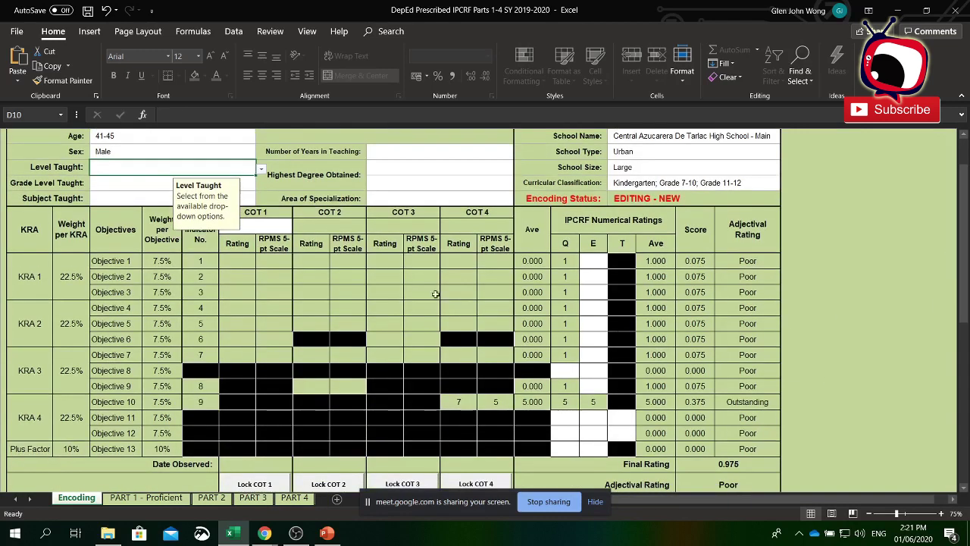
Try Senior High School and Grade 12, then close the Strand list unchosen
left_click(260, 172)
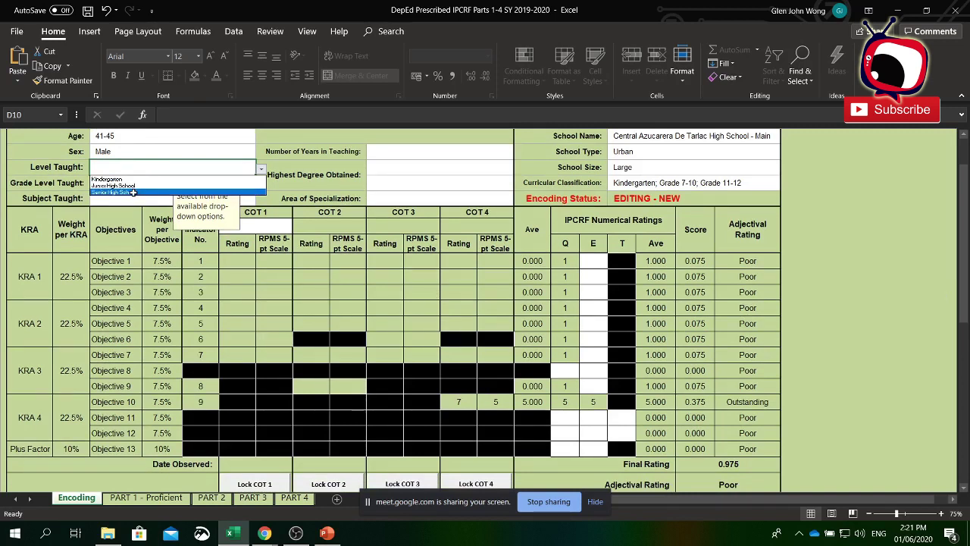
left_click(134, 193)
left_click(128, 182)
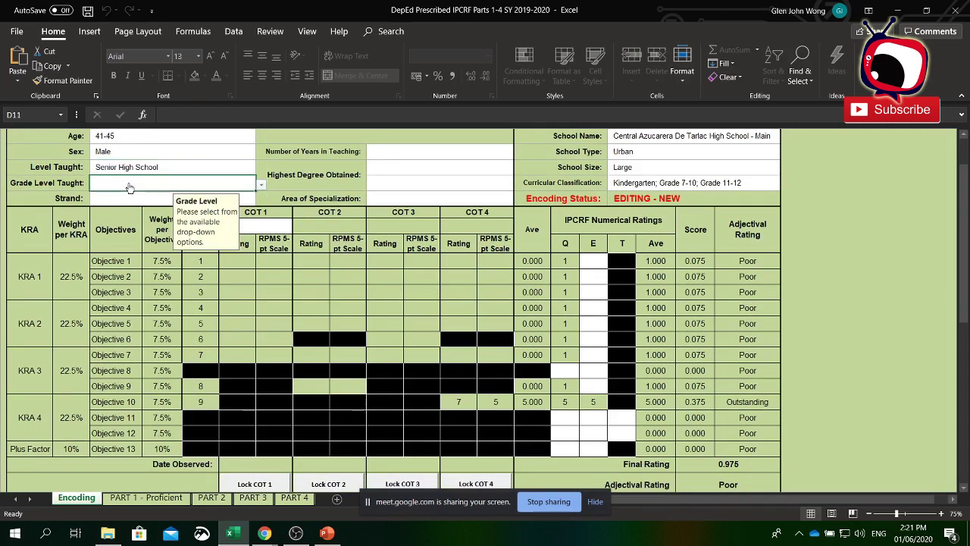
left_click(260, 185)
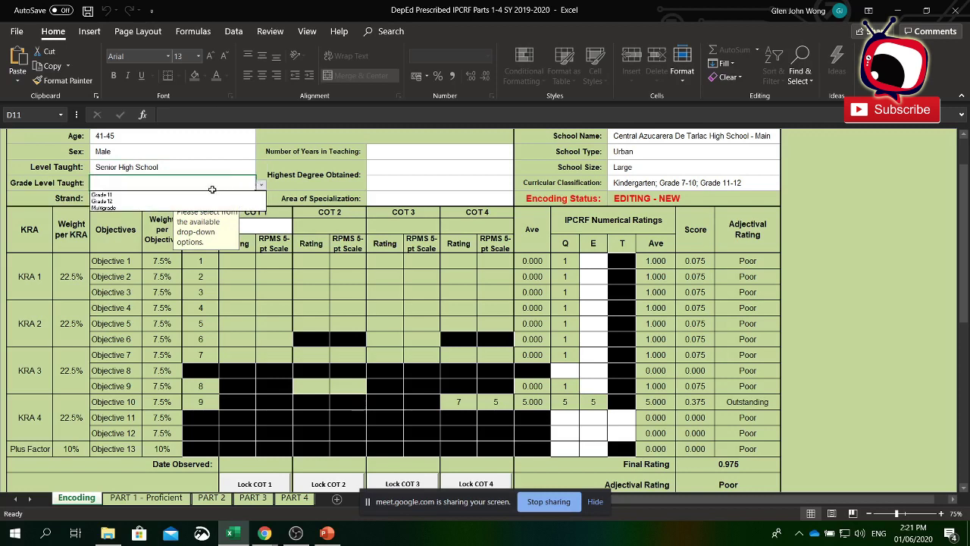
left_click(137, 200)
left_click(135, 199)
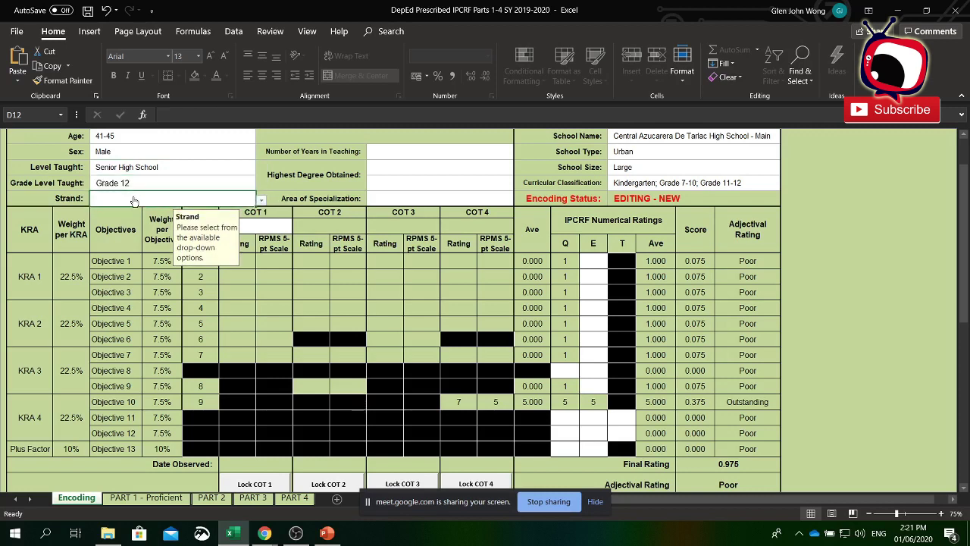
left_click(260, 200)
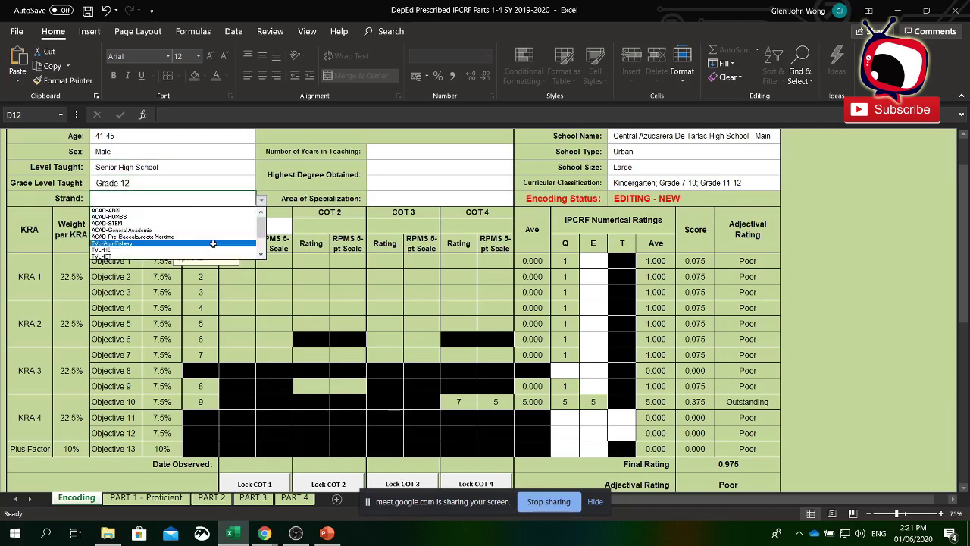
left_click(262, 254)
left_click(261, 255)
left_click(261, 255)
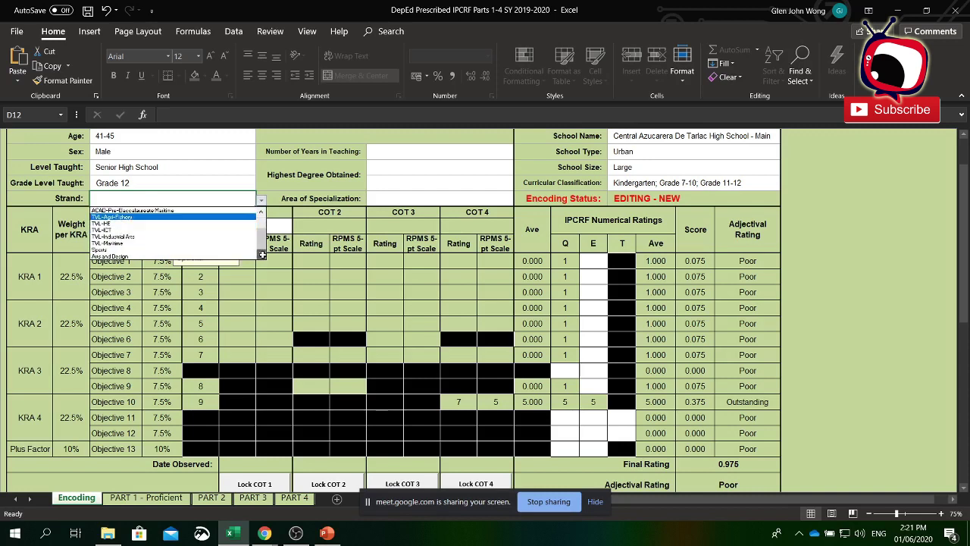
mouse_move(262, 197)
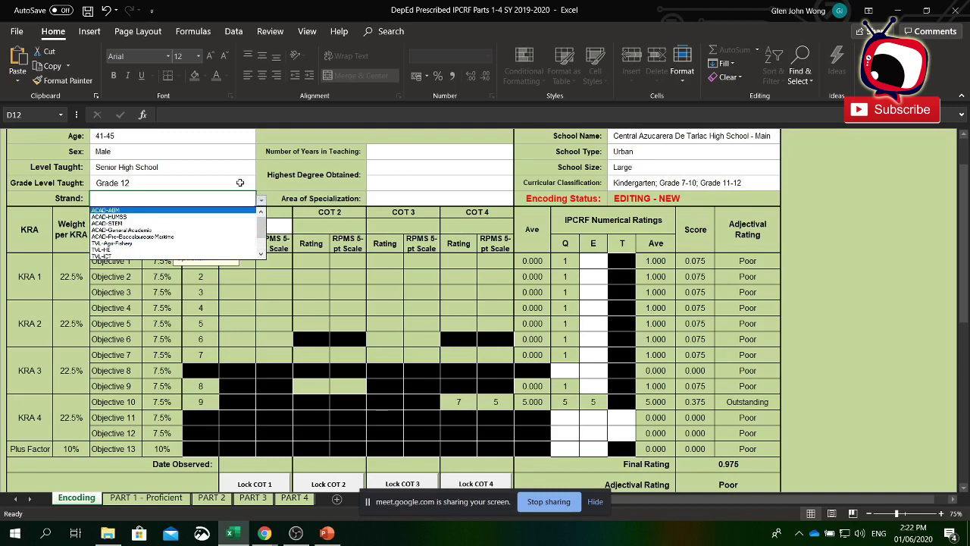
left_click(263, 198)
key("Up")
key("Up")
Change Level Taught to Junior High School and Grade Level to Grade 7
left_click(259, 172)
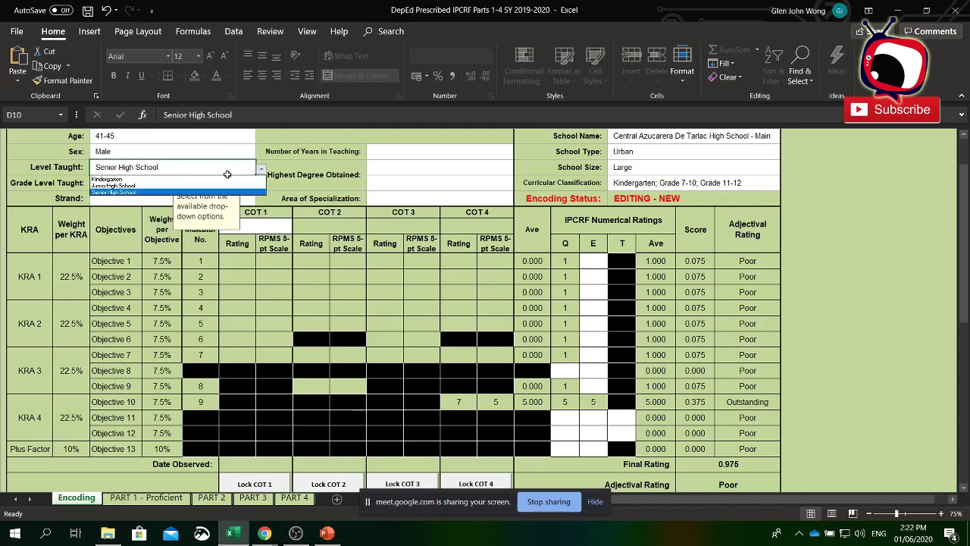
left_click(160, 184)
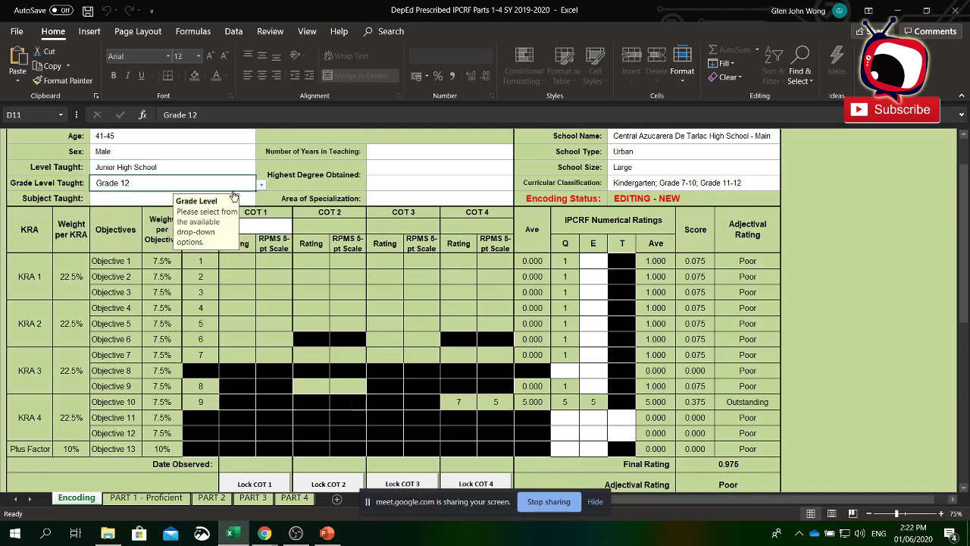
left_click(160, 188)
left_click(261, 184)
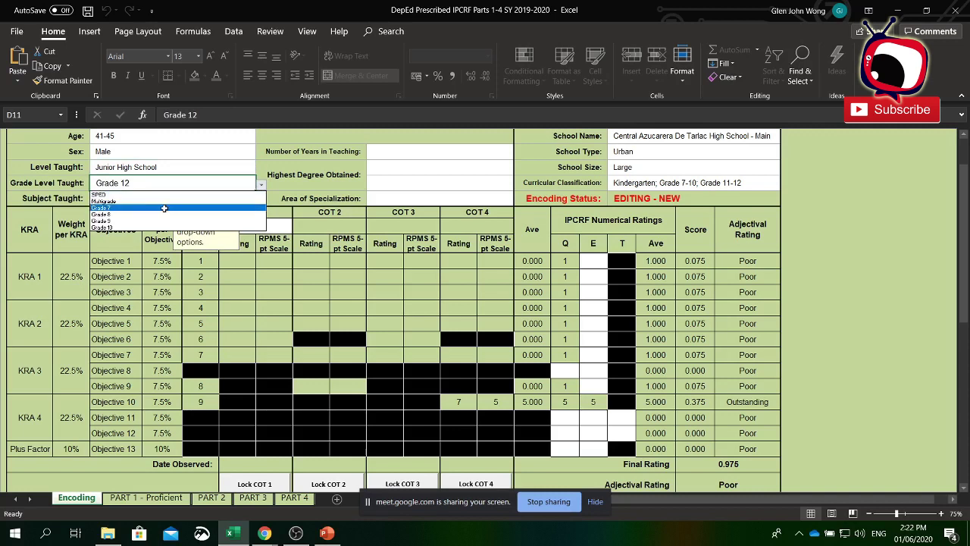
left_click(164, 207)
left_click(158, 203)
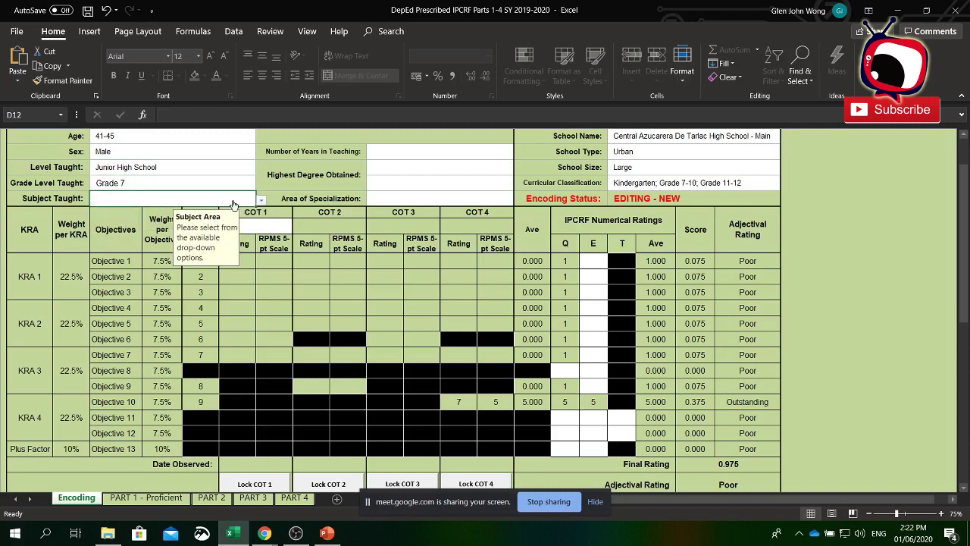
left_click(262, 202)
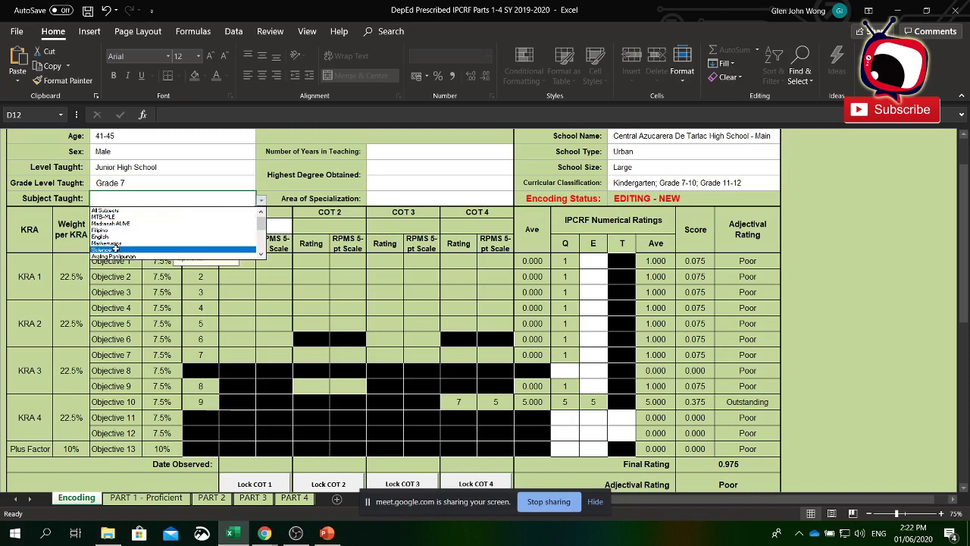
key("Escape")
Keep Junior High School as the level and set Subject Taught to English
left_click(175, 166)
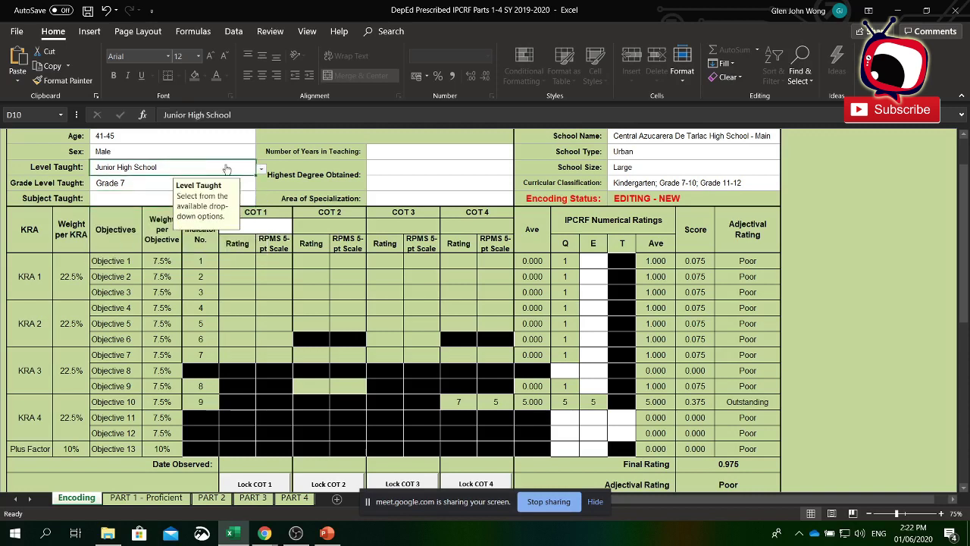
left_click(261, 169)
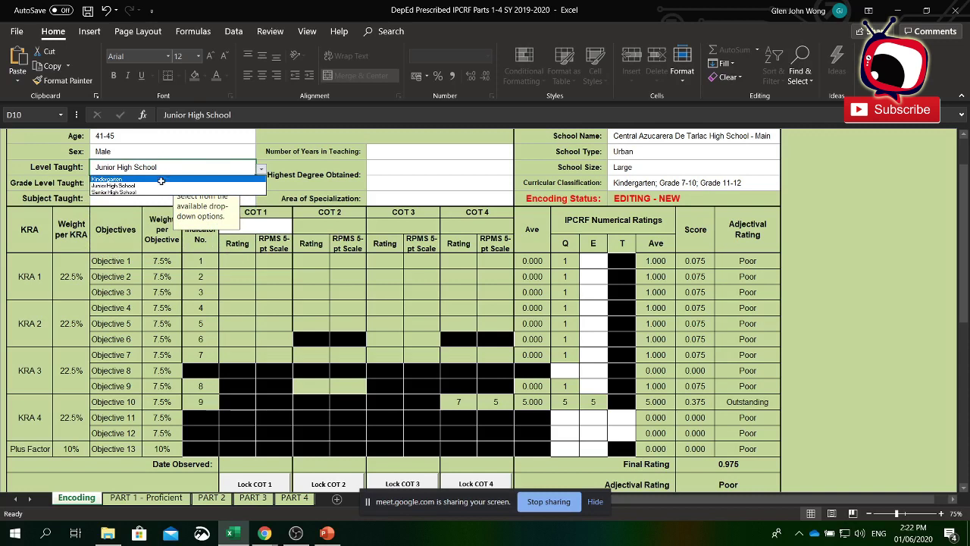
left_click(167, 185)
left_click(139, 186)
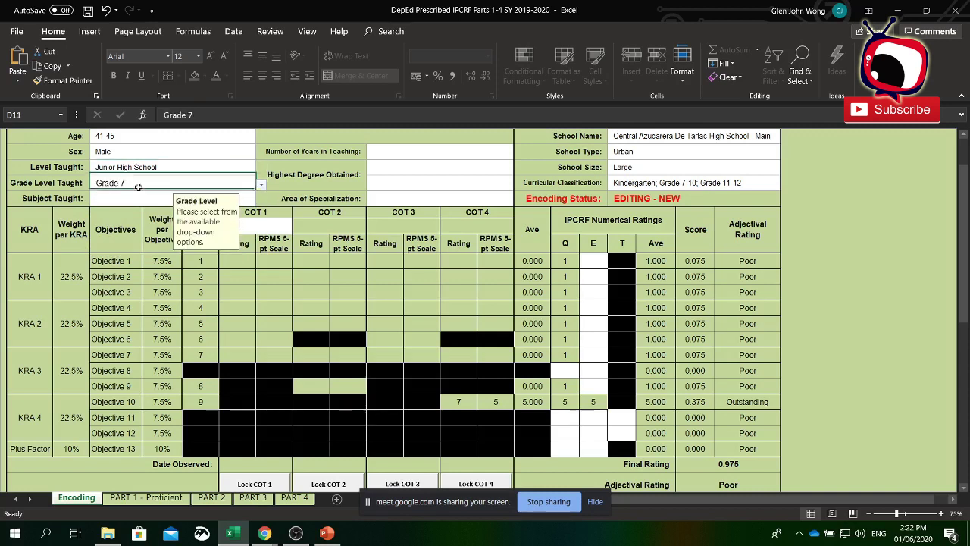
left_click(138, 199)
left_click(261, 200)
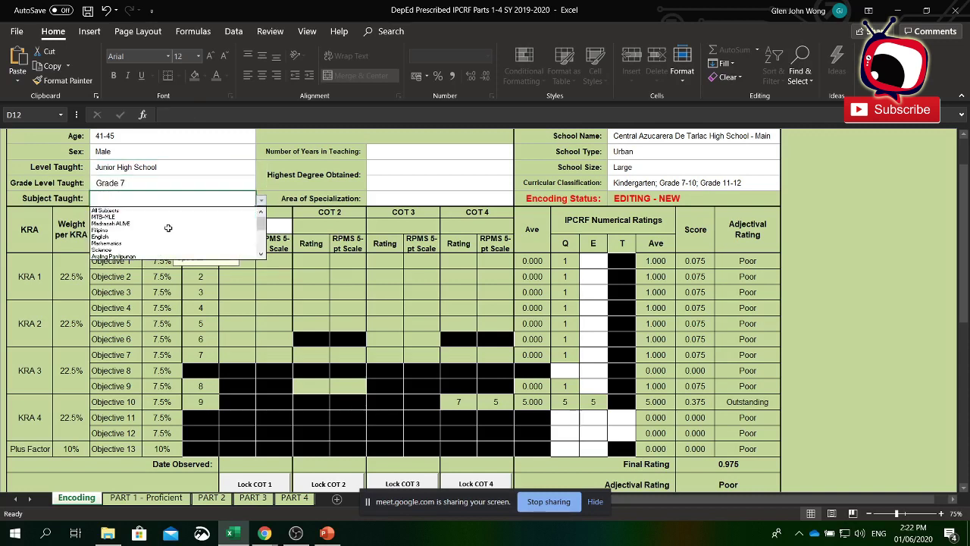
left_click(152, 235)
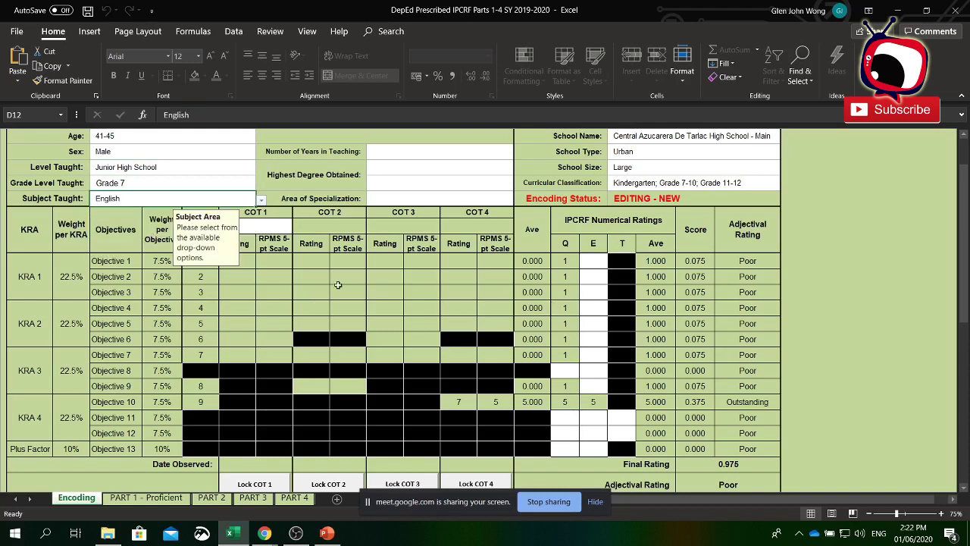
left_click(394, 154)
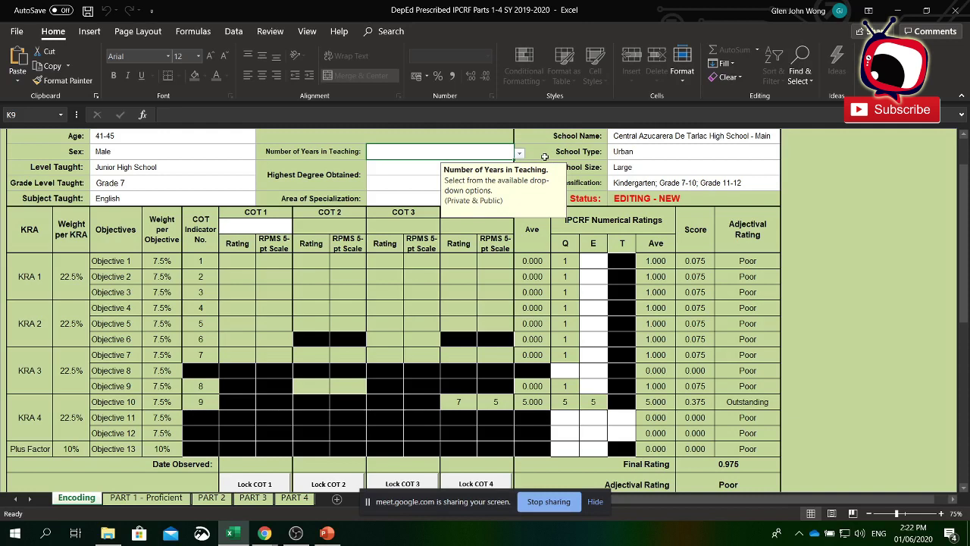
Set Number of Years in Teaching to More than 10 years
left_click(520, 153)
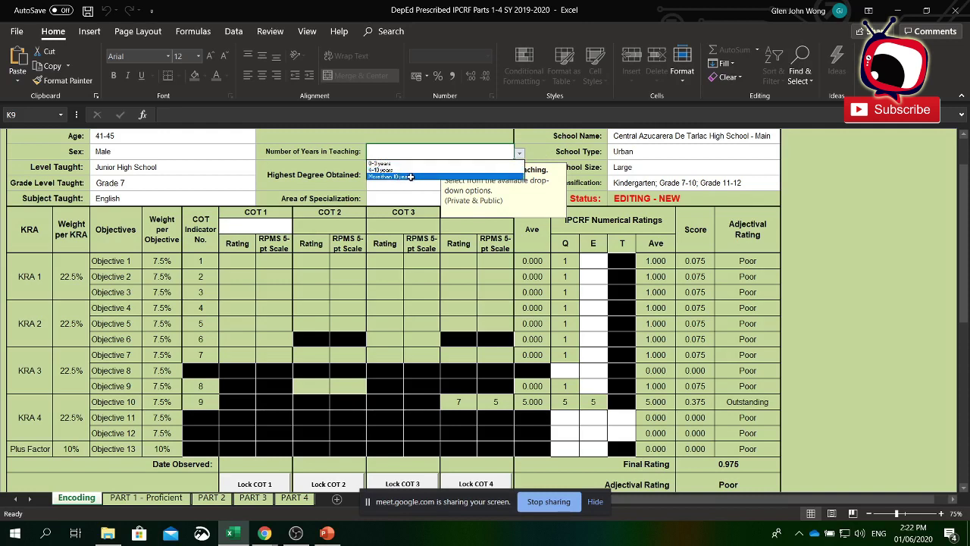
left_click(410, 176)
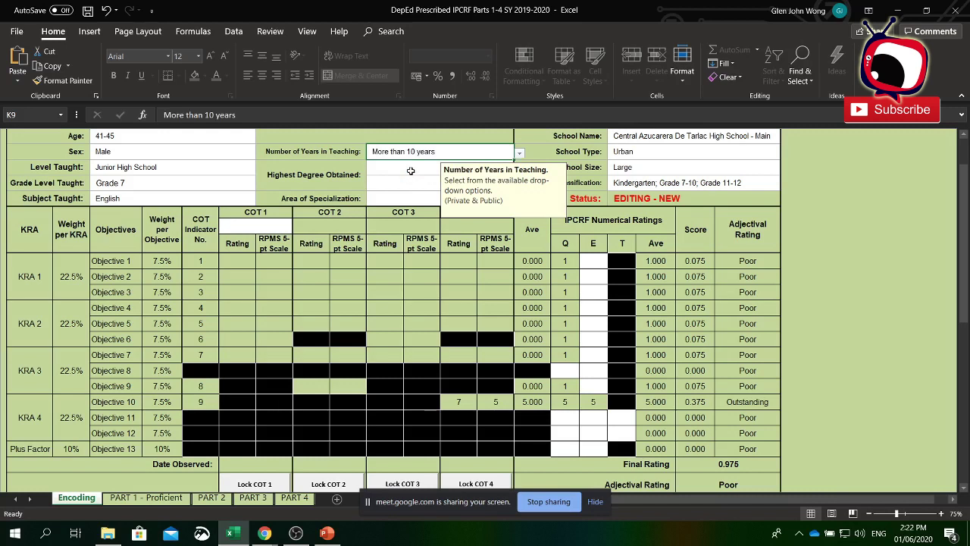
left_click(410, 177)
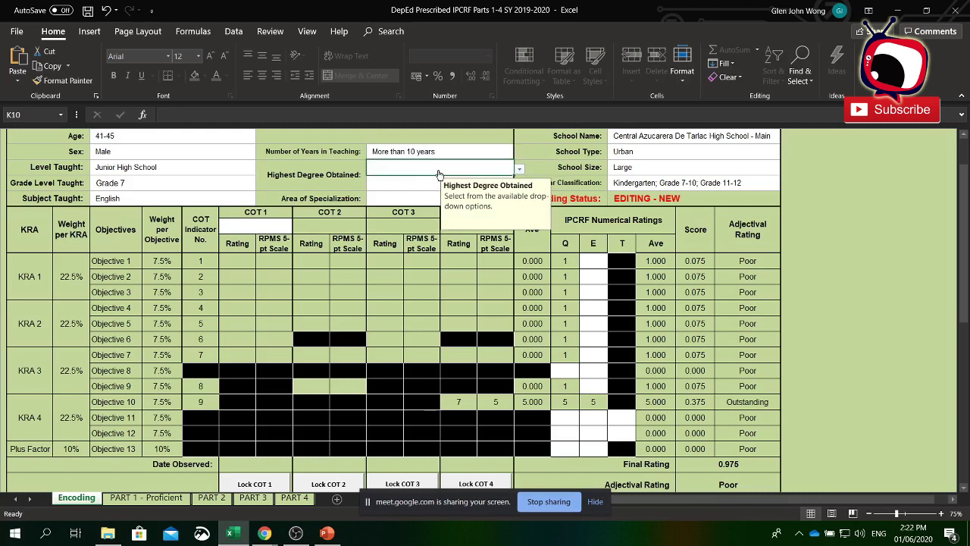
Choose Bachelor's Degree and specify it as Bachelor of Science in Computer Science
left_click(519, 169)
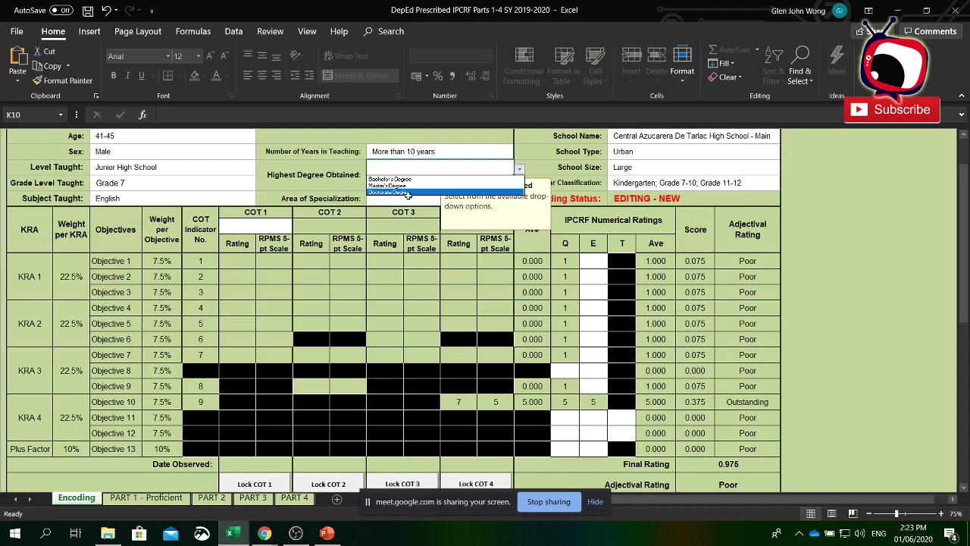
left_click(406, 179)
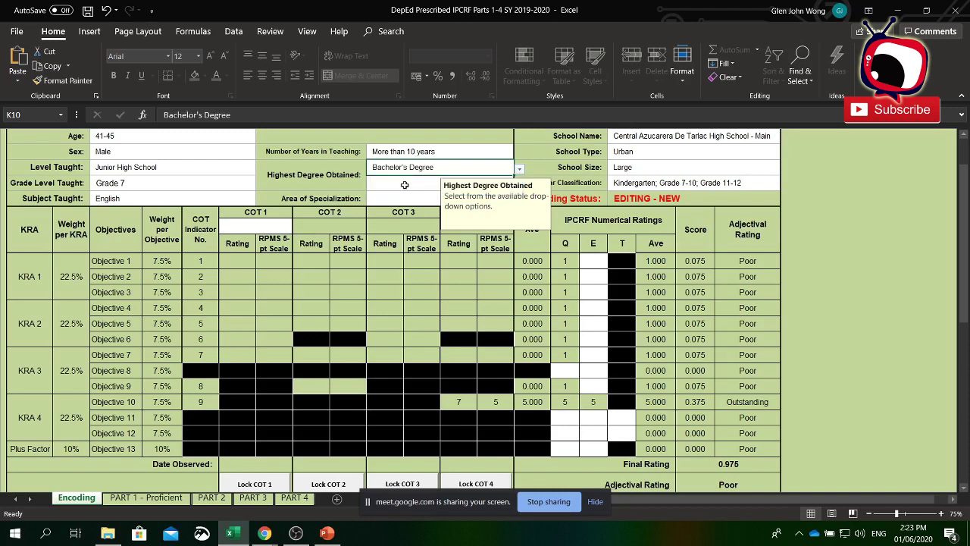
left_click(405, 184)
double_click(405, 184)
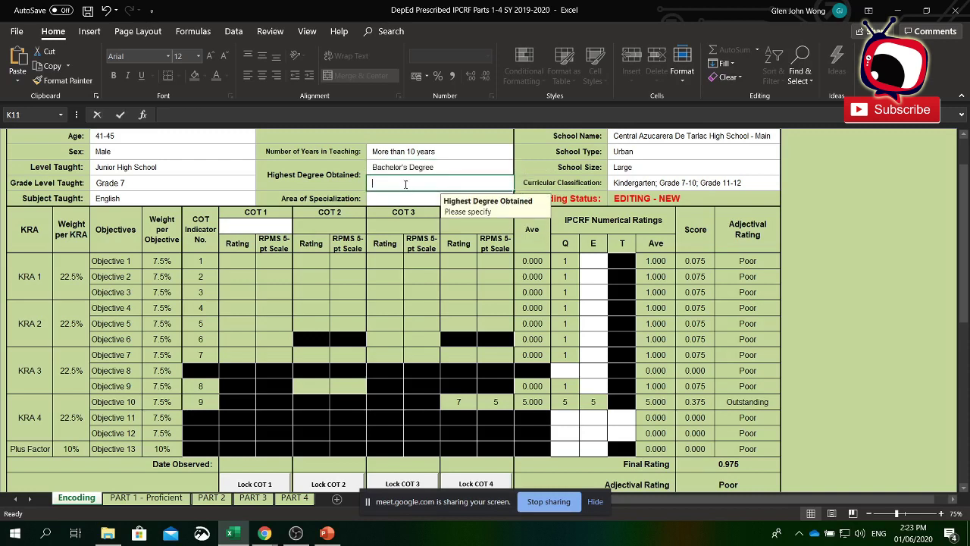
type("Bacheor")
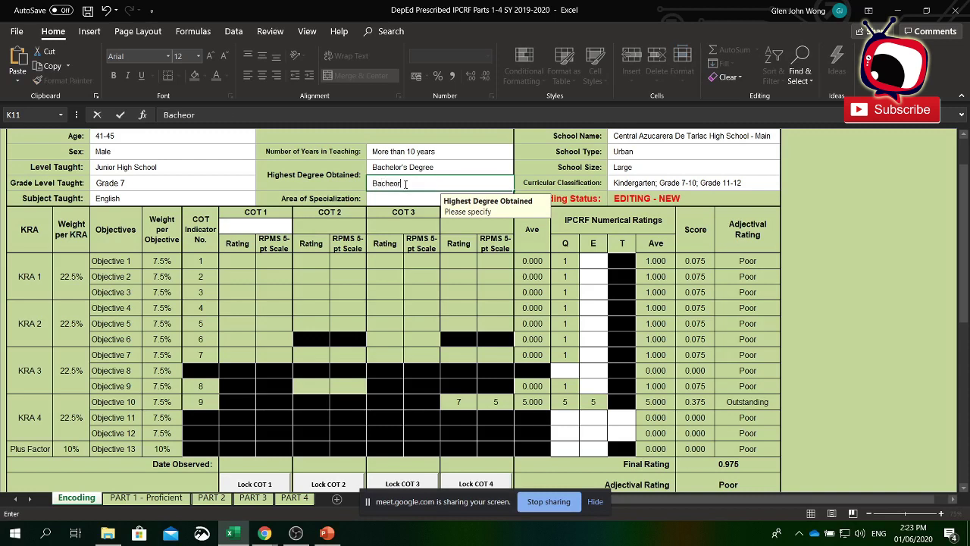
type("lor of Scien")
type("ce in Compu")
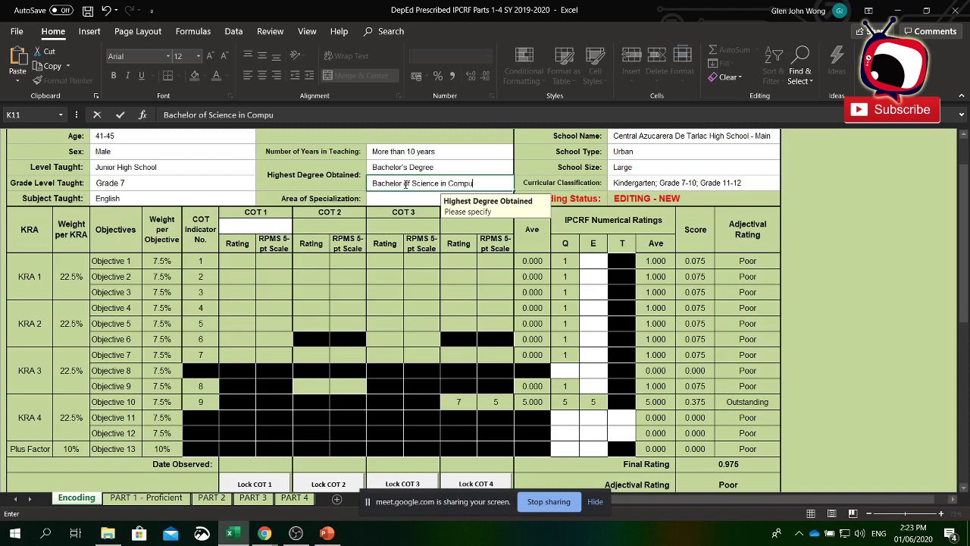
type("Scienc")
type("er Science")
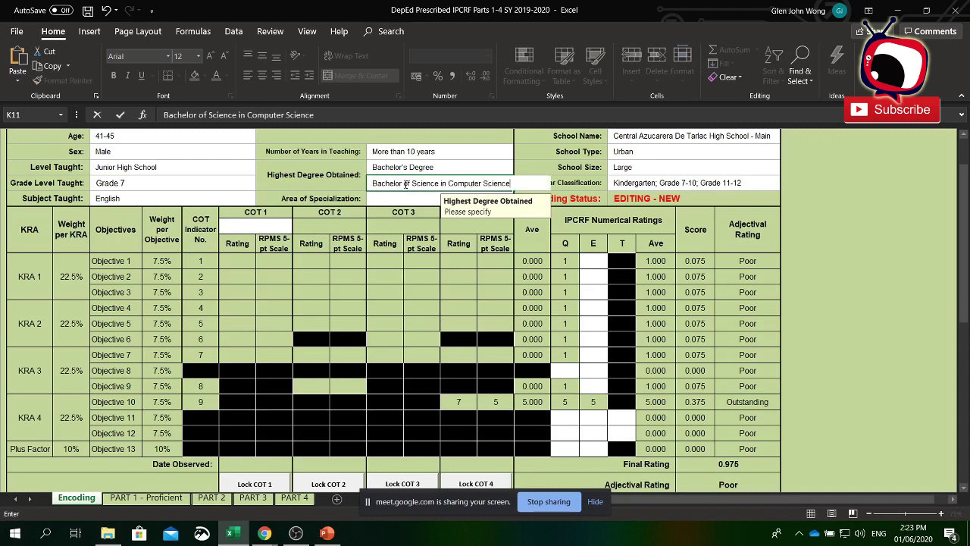
left_click(424, 202)
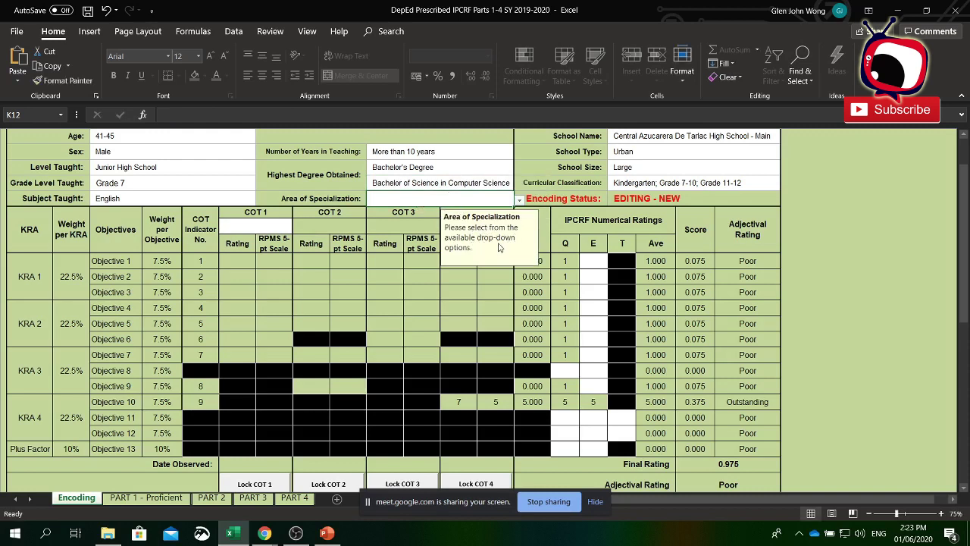
Choose English from the Area of Specialization dropdown in K12
left_click(519, 200)
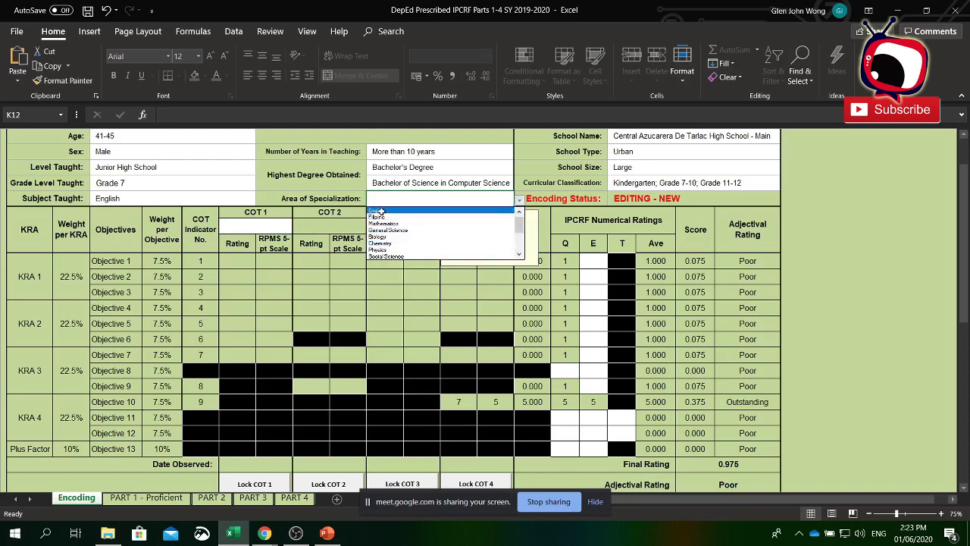
left_click(379, 212)
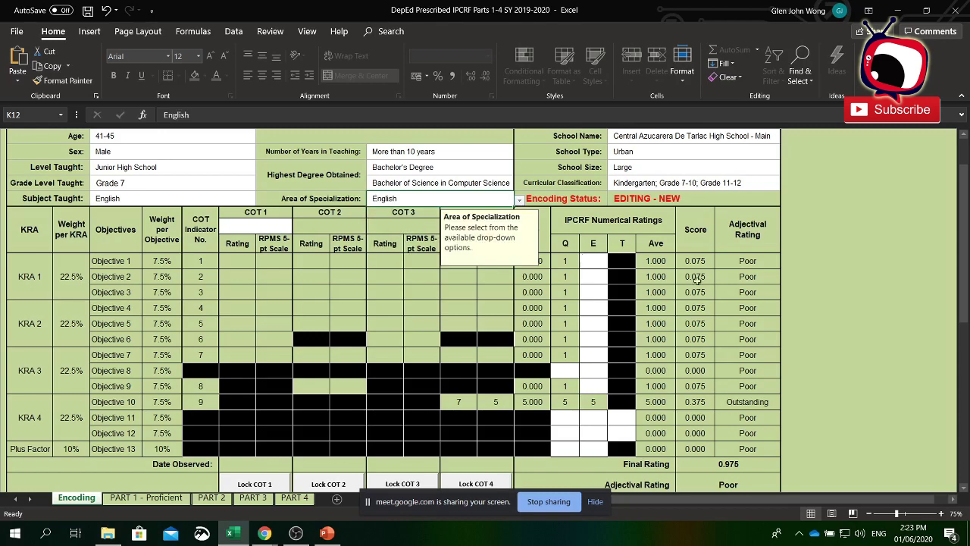
scroll(324, 309, "down", 2)
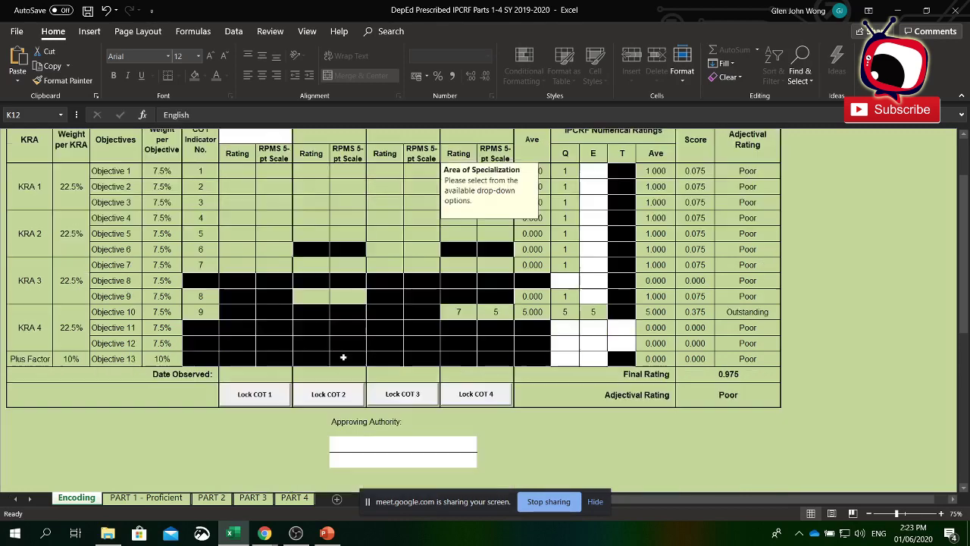
scroll(322, 313, "up", 1)
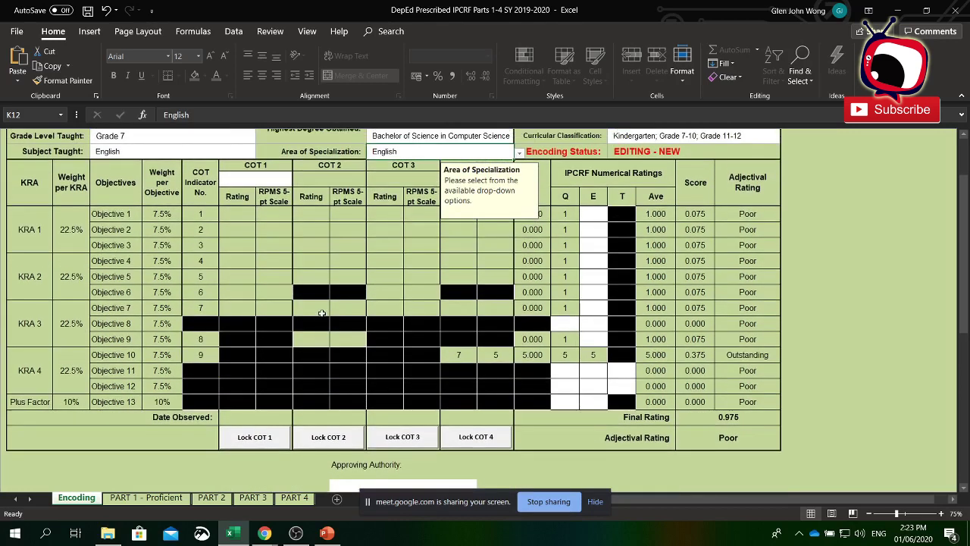
left_click(256, 180)
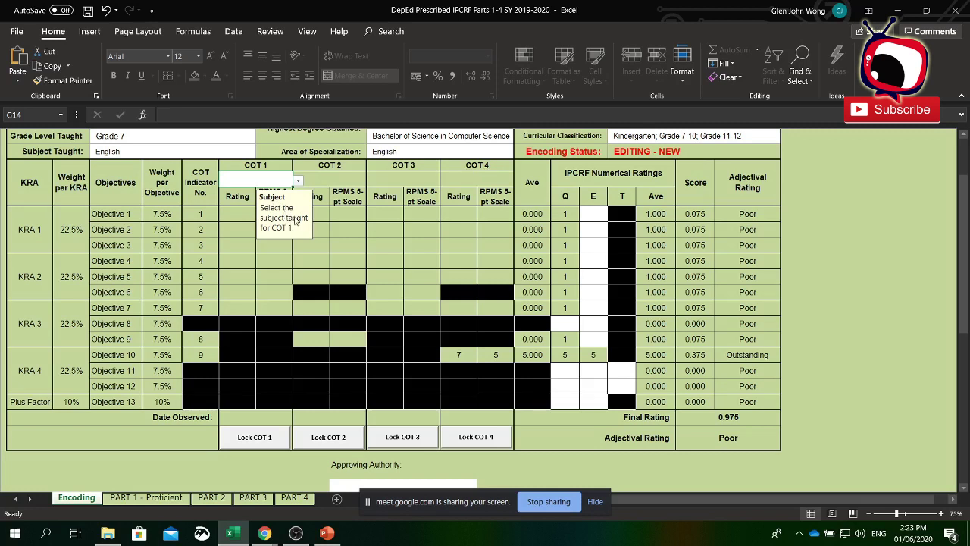
Make English the COT 1 subject
left_click(298, 181)
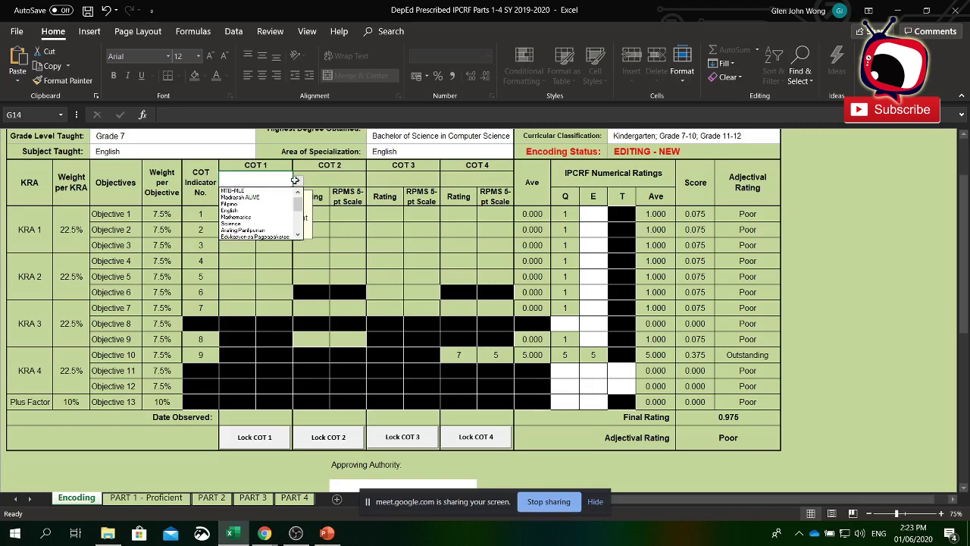
left_click(267, 210)
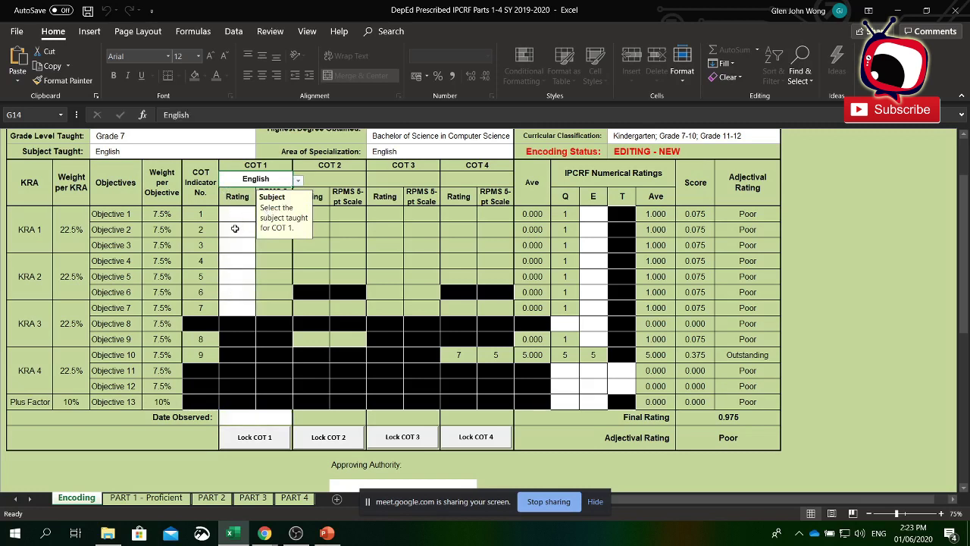
left_click(233, 213)
left_click(235, 292)
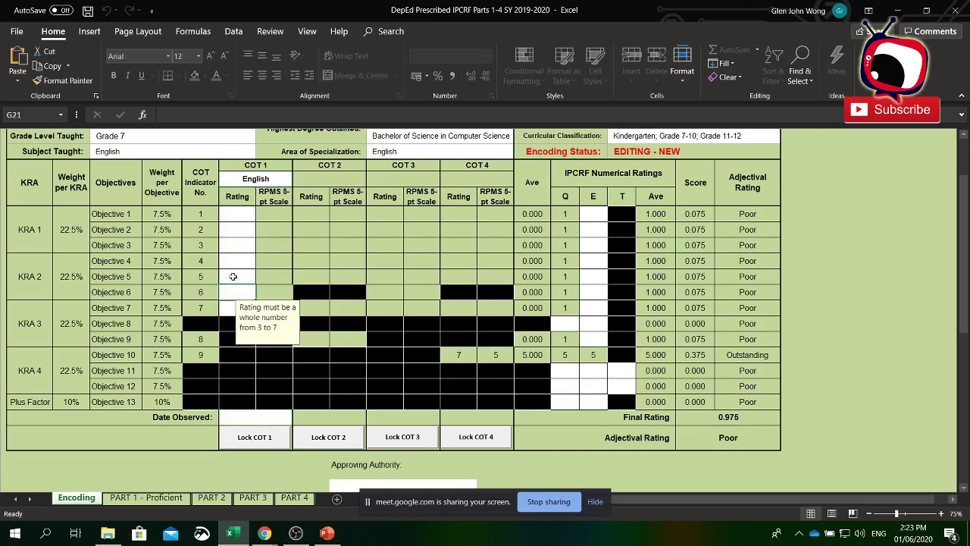
left_click(235, 222)
left_click(234, 212)
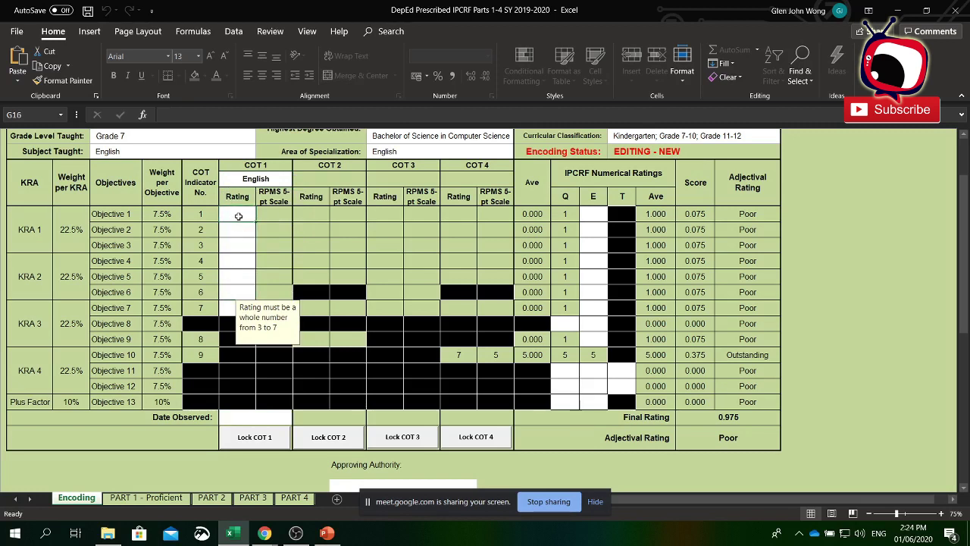
Type the ratings down the COT 1 objective cells, mostly 5s
type("3")
key("Return")
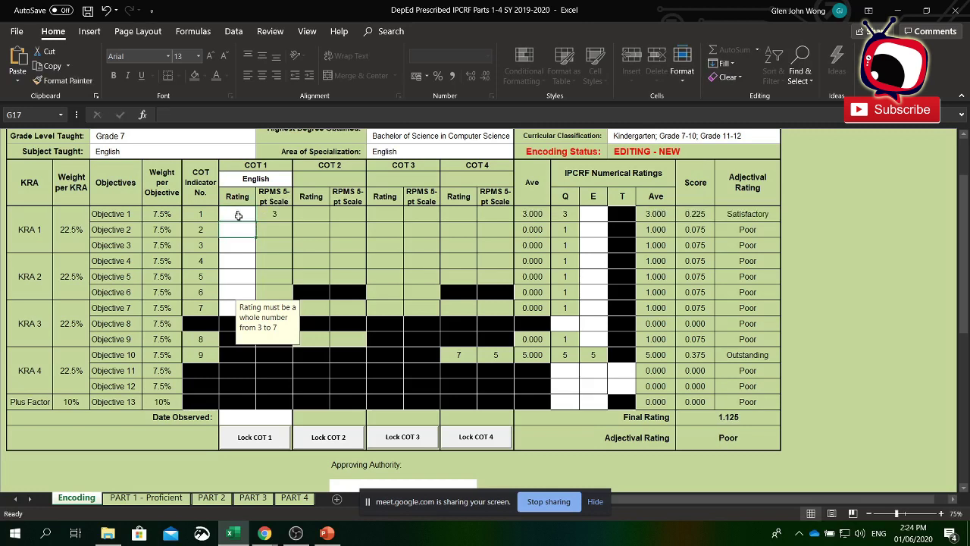
type("5")
key("Return")
type("5")
key("Return")
type("5")
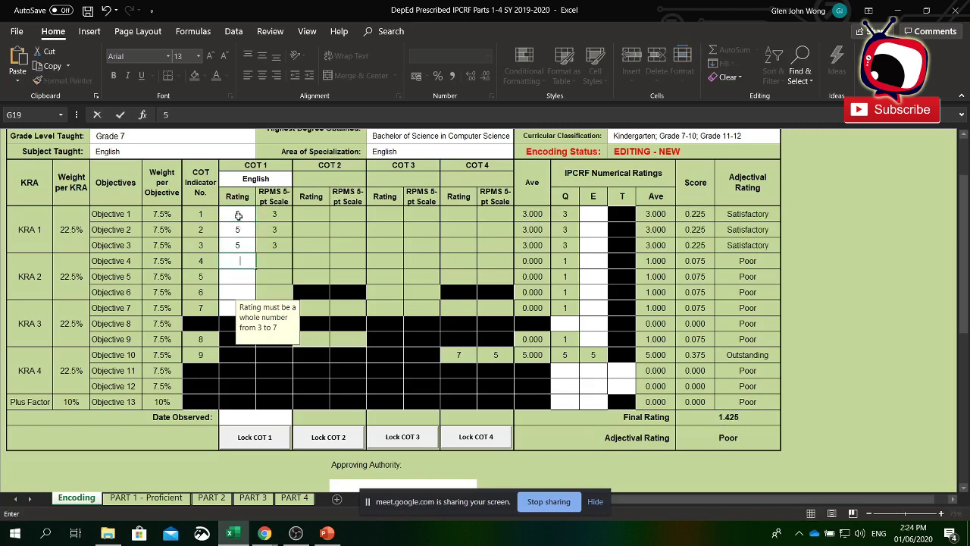
key("Return")
key("Return")
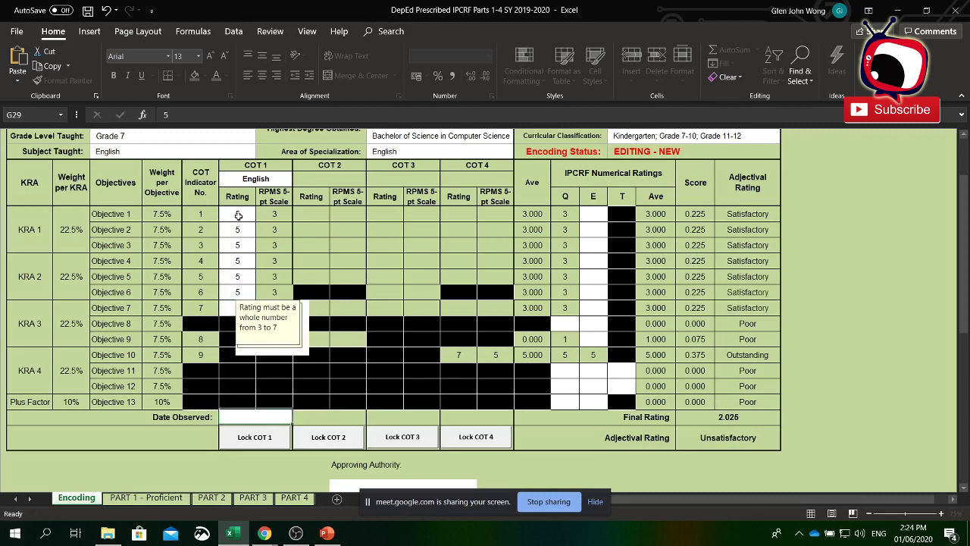
key("Return")
type("5")
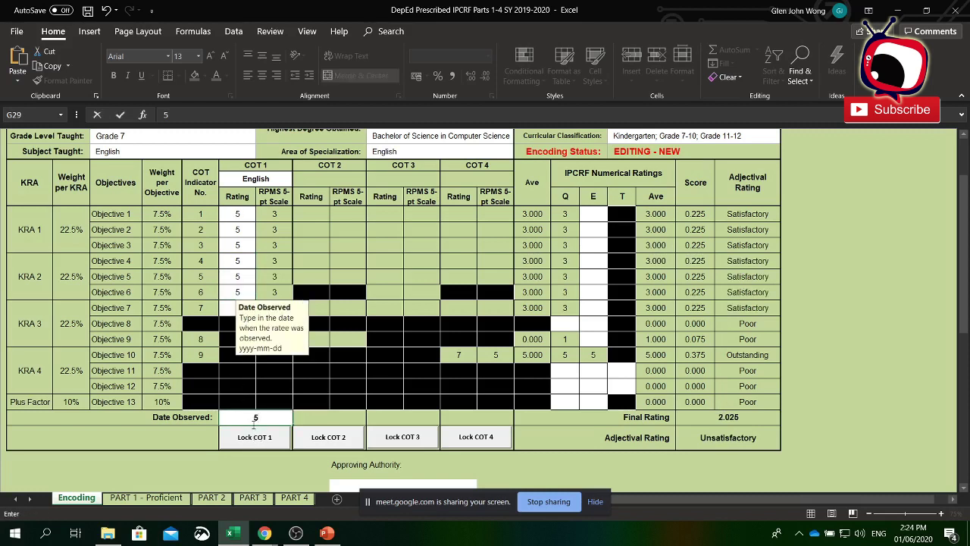
Clear the stray 5 from the COT 1 Date Observed cell and recheck the ratings
left_click(248, 417)
key("BackSpace")
left_click(232, 311)
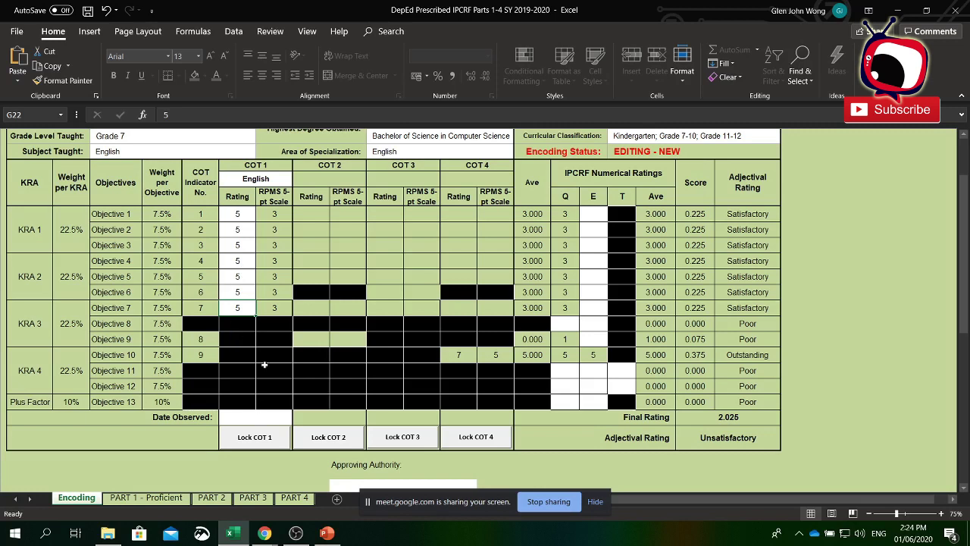
left_click(237, 228)
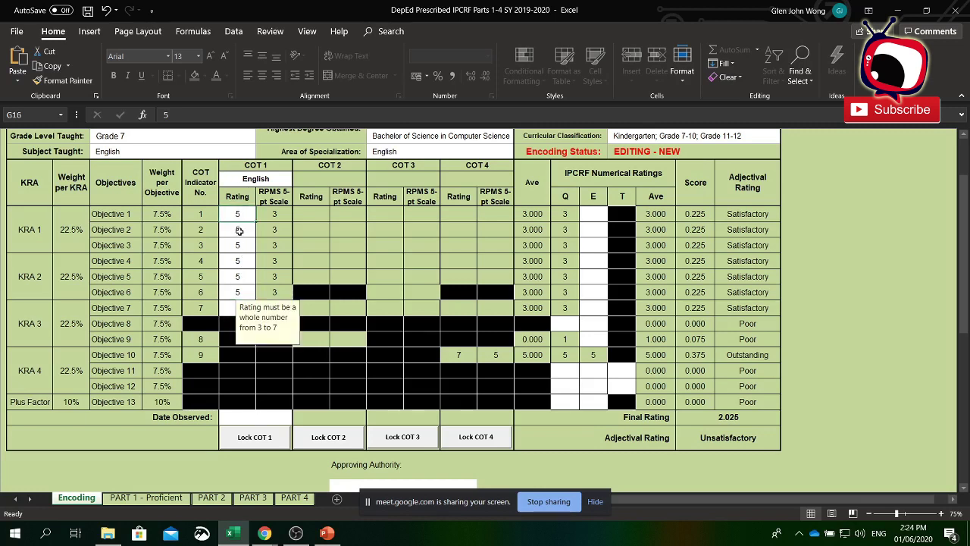
left_click(241, 291)
key("Down")
left_click(246, 421)
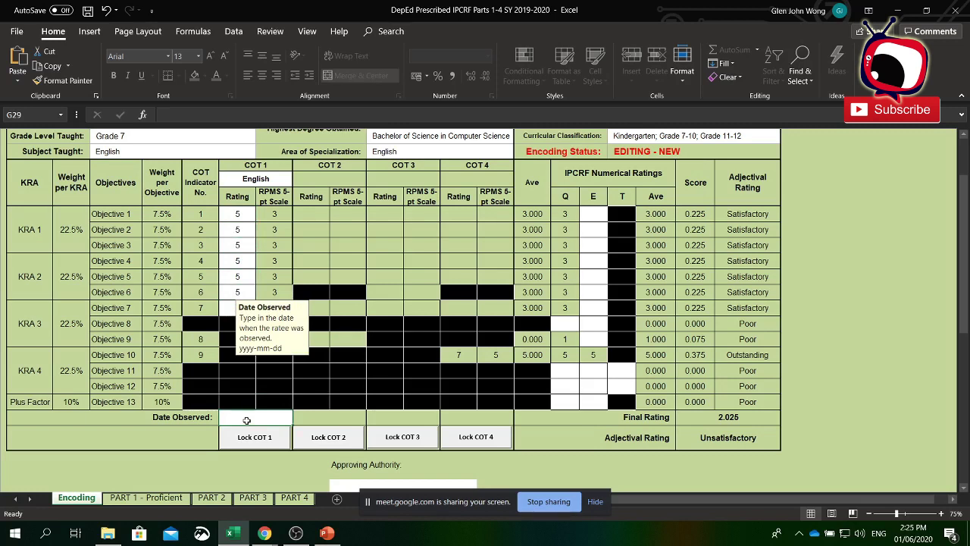
Enter 2019-06-20 as the COT 1 Date Observed, correcting the mistyped year
type("2020")
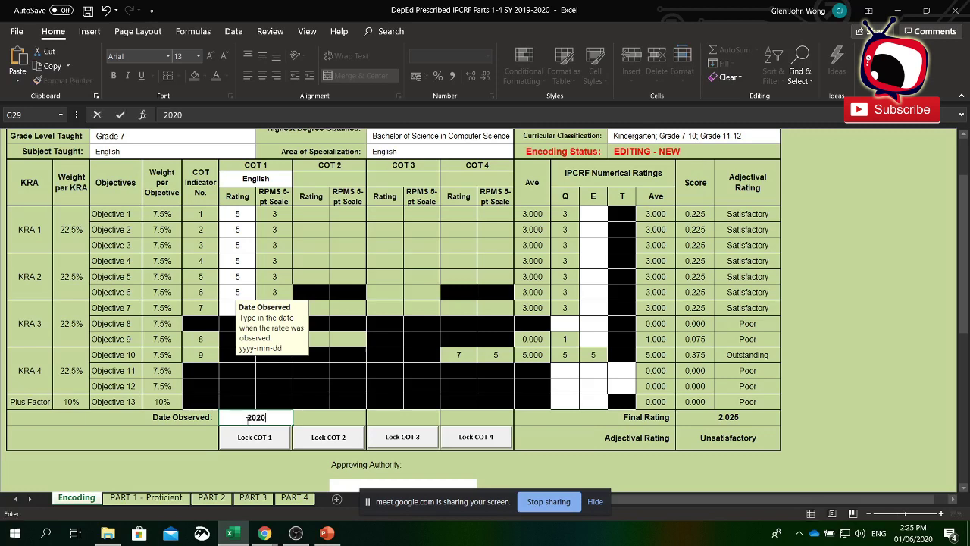
type("-06")
left_click(259, 417)
key("BackSpace")
key("BackSpace")
type("19")
type("-06-20")
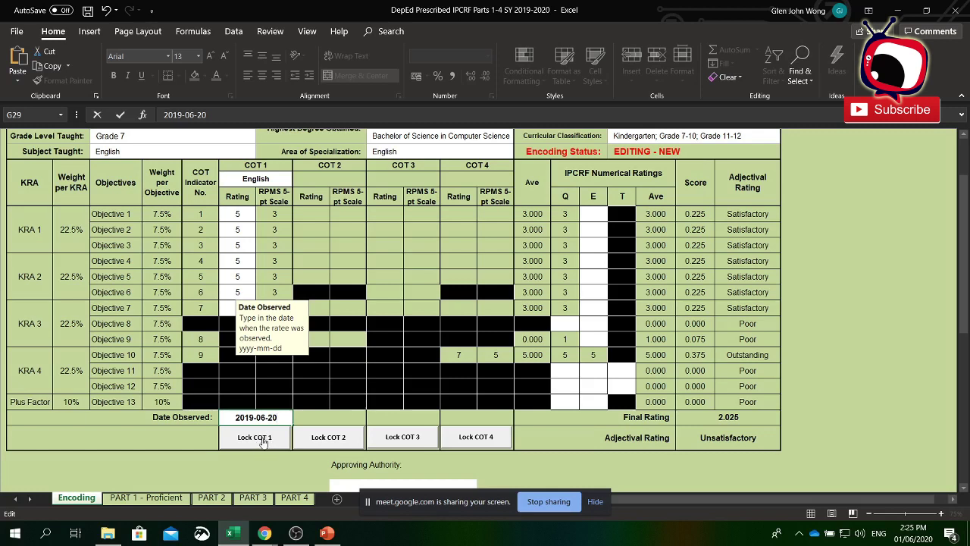
Lock COT 1 by entering and confirming the rater's password
left_click(261, 440)
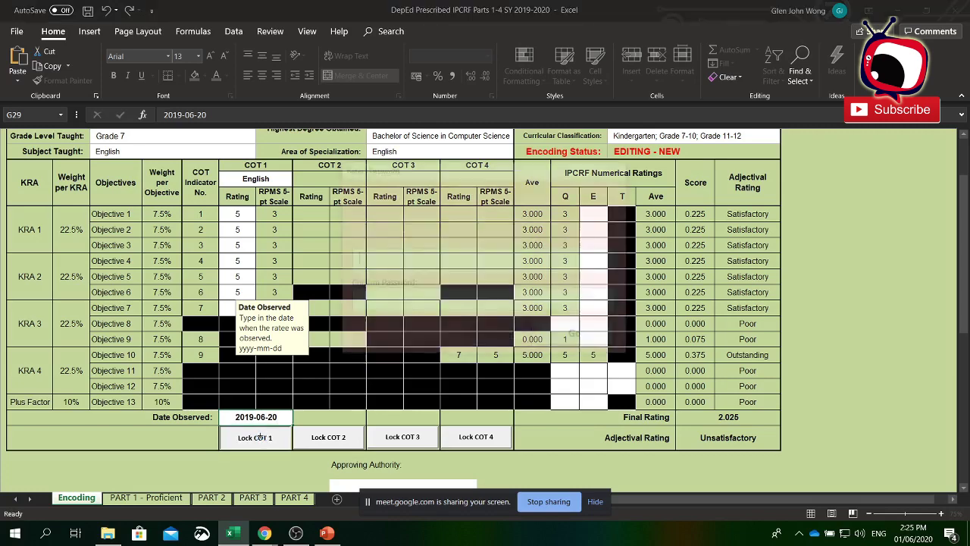
mouse_move(434, 174)
left_mouse_down()
mouse_move(428, 107)
mouse_move(443, 132)
left_mouse_up()
left_click(410, 220)
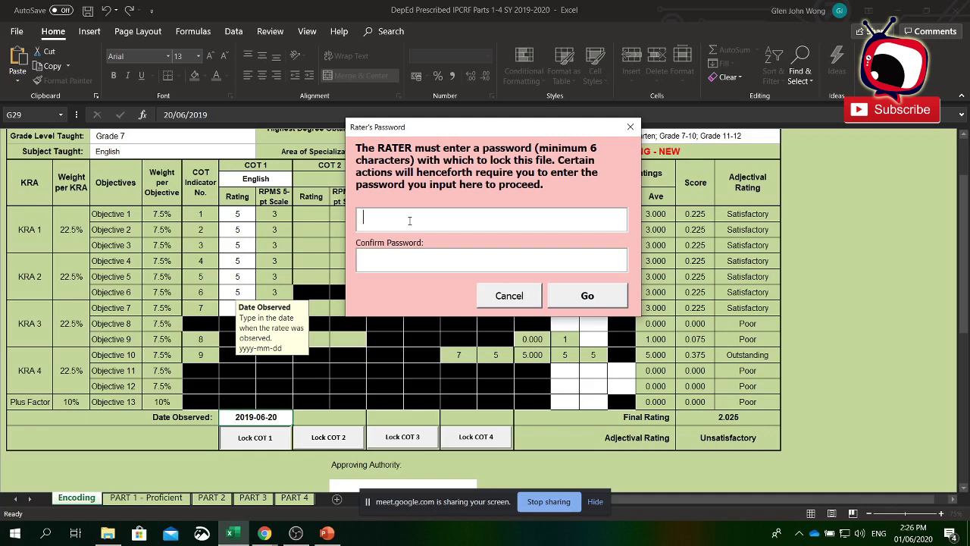
type("****")
type("**")
left_click(391, 258)
type("**")
type("****")
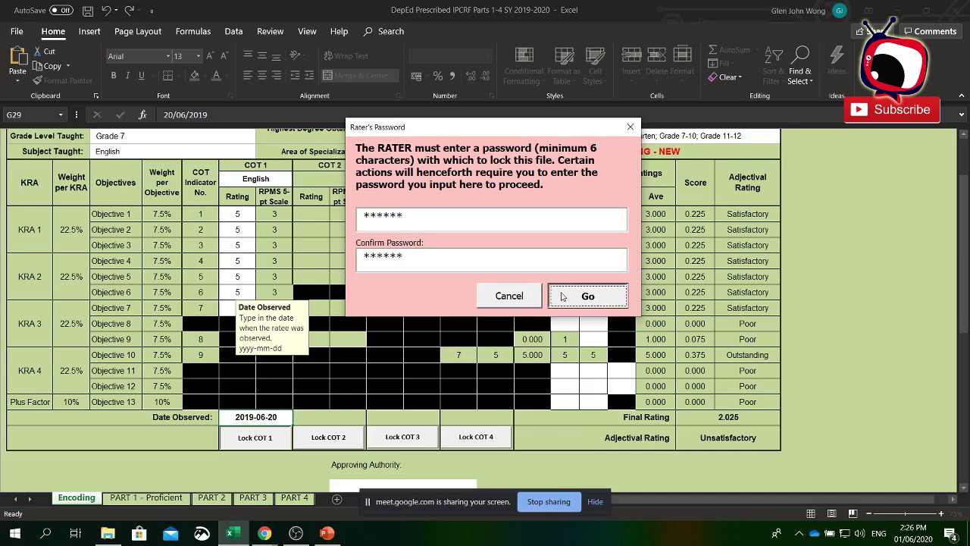
left_click(586, 296)
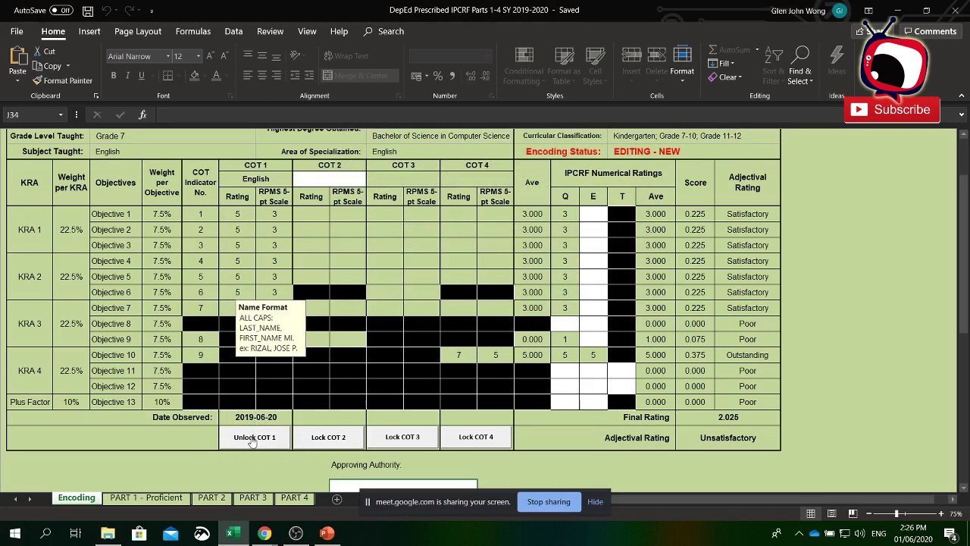
Choose English as the COT 2 subject
left_click(331, 179)
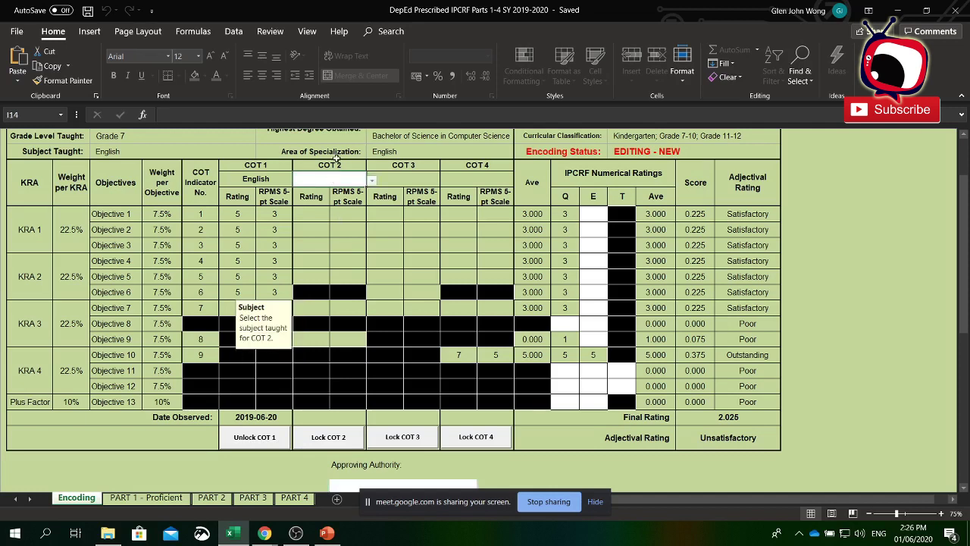
left_click(371, 181)
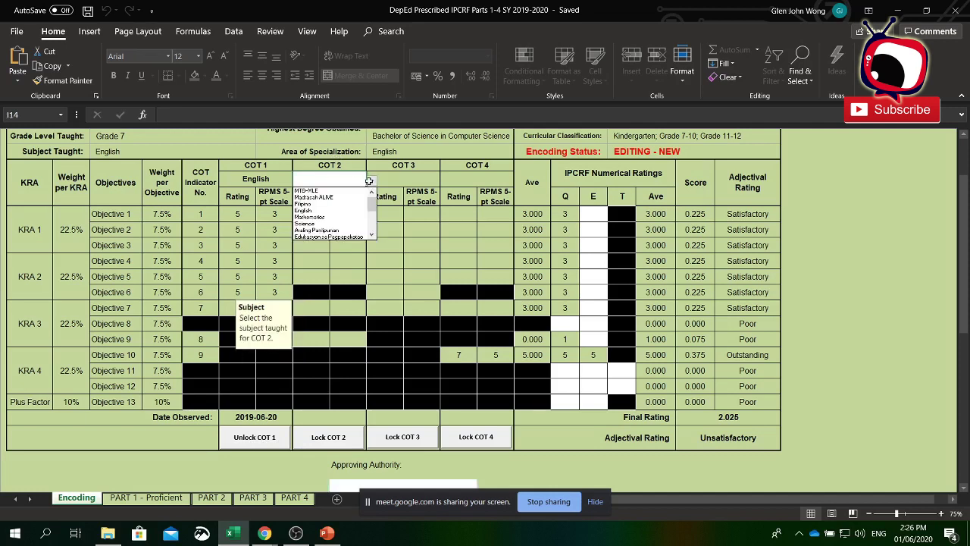
left_click(325, 212)
left_click(318, 217)
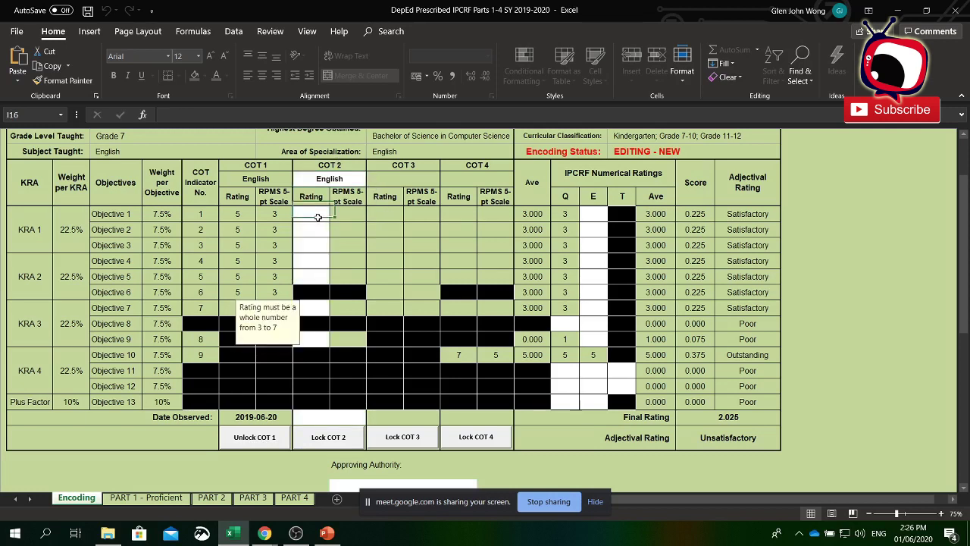
Enter a rating of 5 for each COT 2 objective
type("5")
key("Return")
type("5")
key("Return")
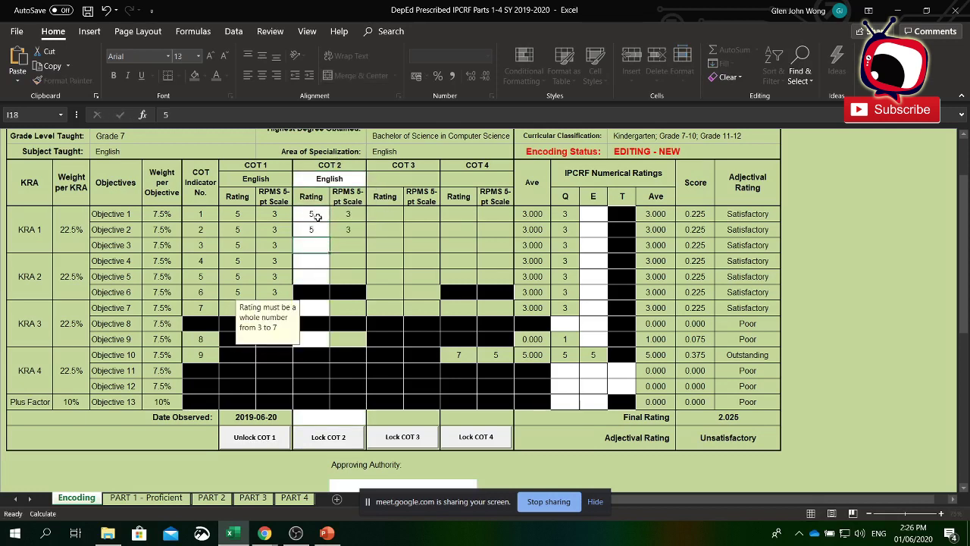
type("5")
key("Return")
type("5")
key("Return")
type("5")
key("Return")
type("5")
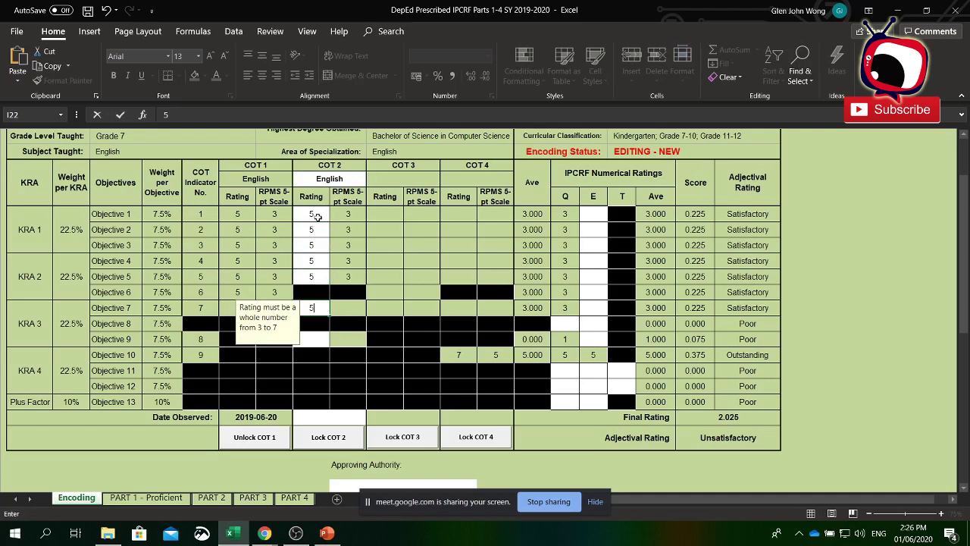
key("Return")
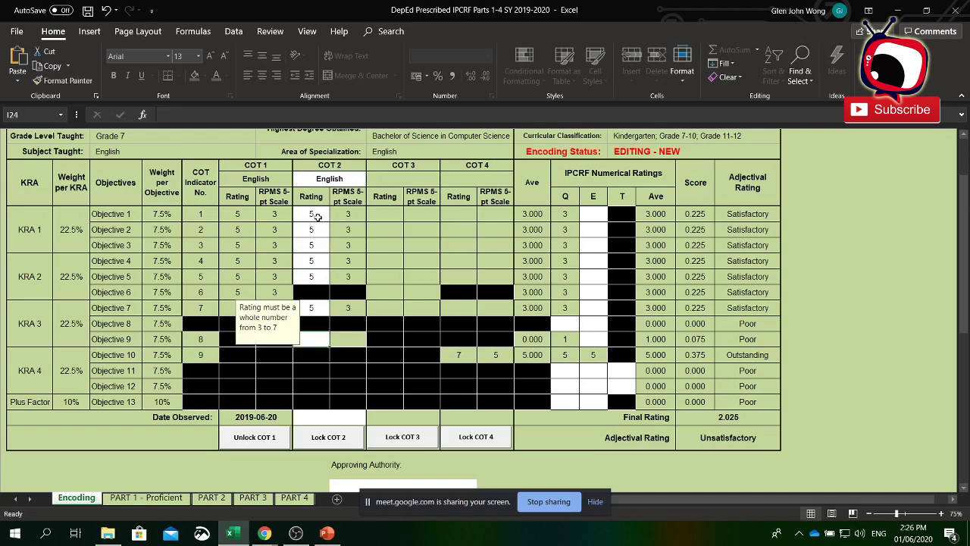
type("5")
Date COT 2 as 2019-09-15 and lock it with the rater's password
left_click(322, 420)
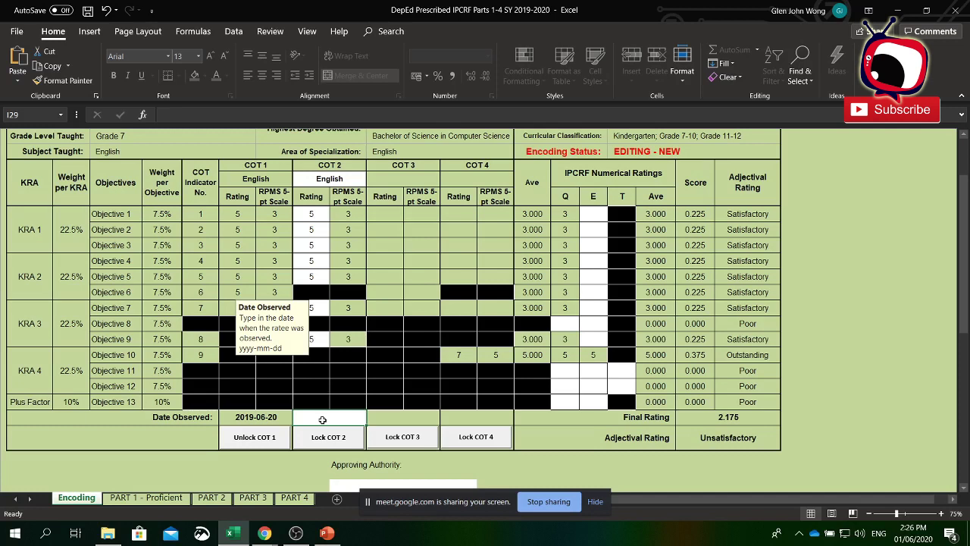
type("2019")
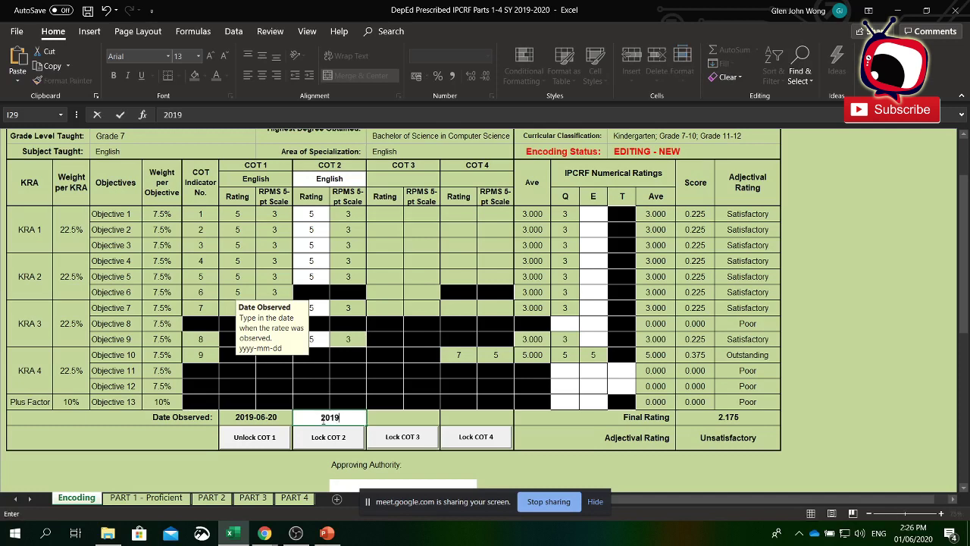
type("-")
type("09")
type("-")
type("15")
left_click(347, 440)
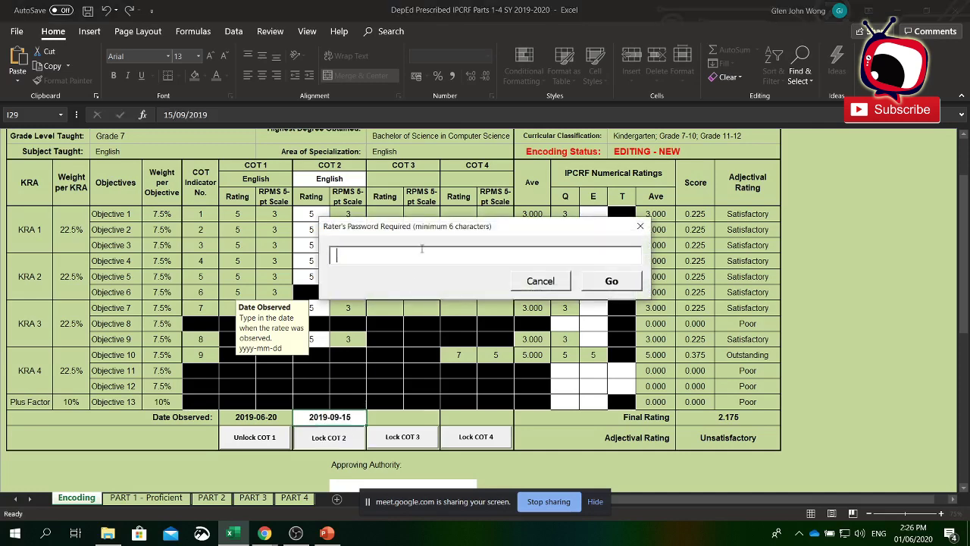
left_click_drag(383, 232, 329, 245)
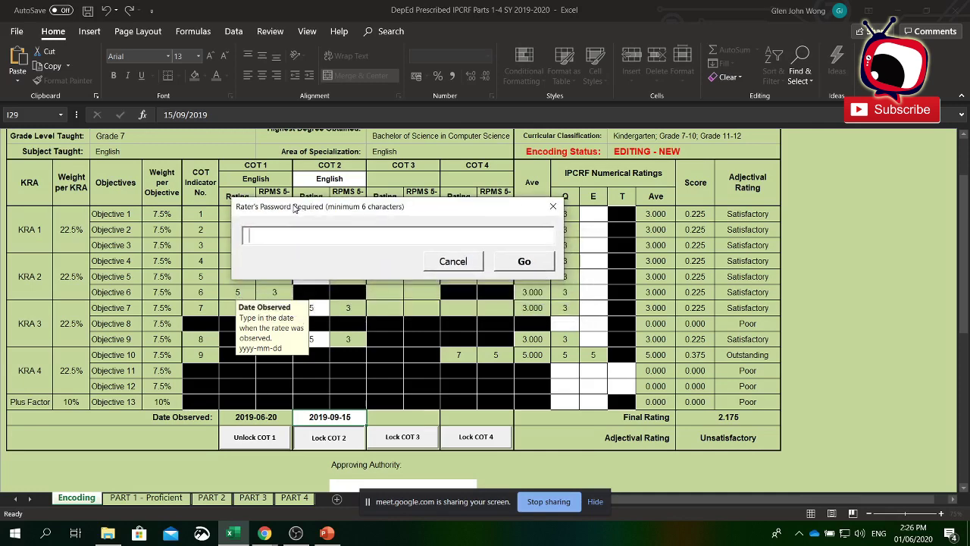
left_click_drag(329, 245, 324, 205)
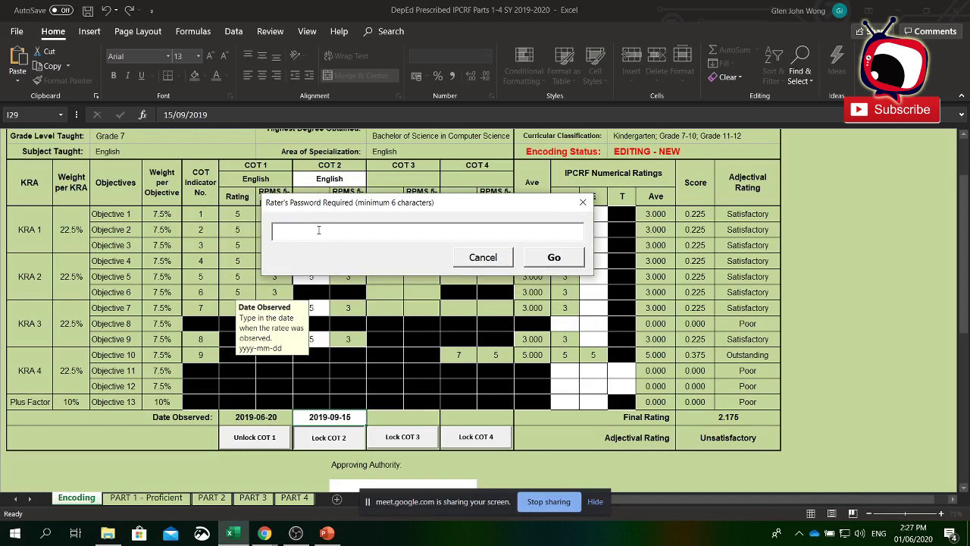
type("****")
type("**")
Lock COT 2 and set the COT 3 subject to English
left_click(552, 260)
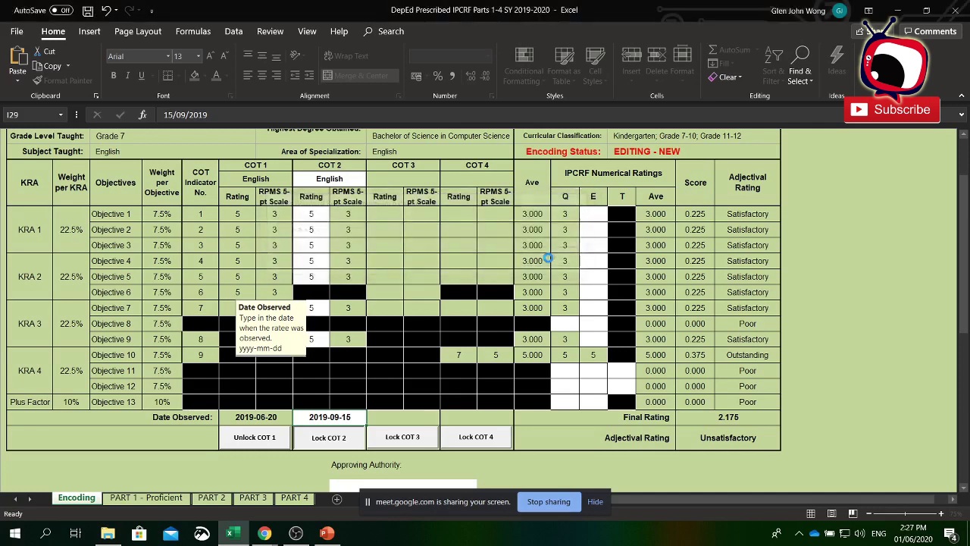
left_click(432, 181)
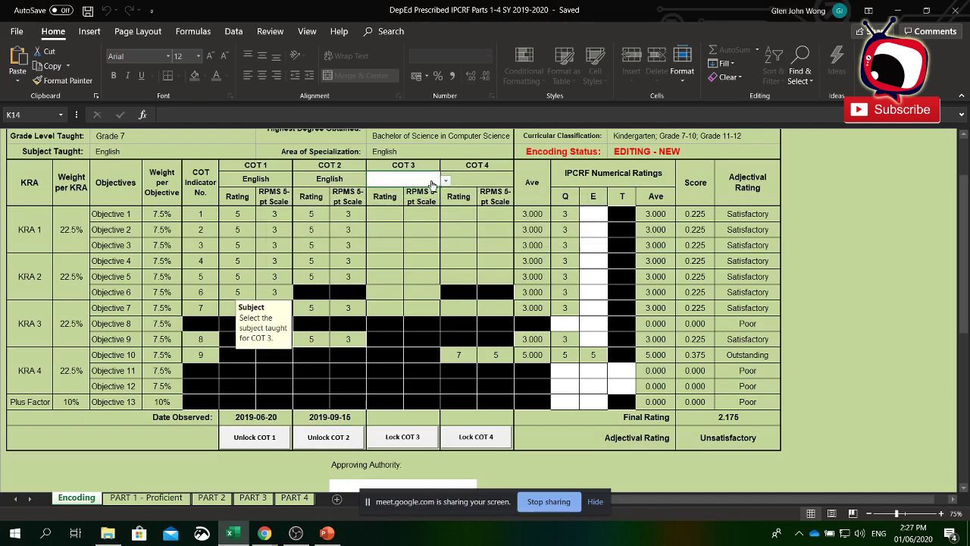
left_click(445, 182)
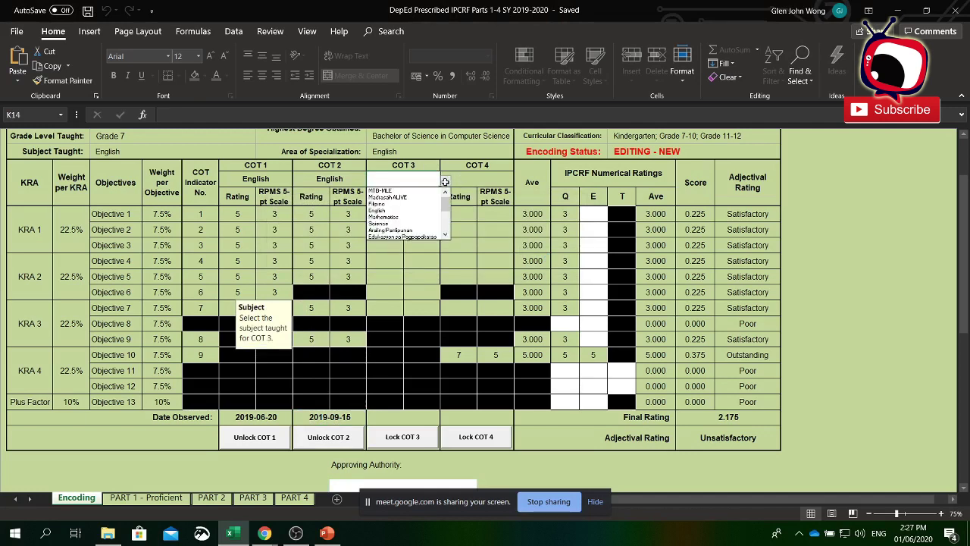
left_click(404, 210)
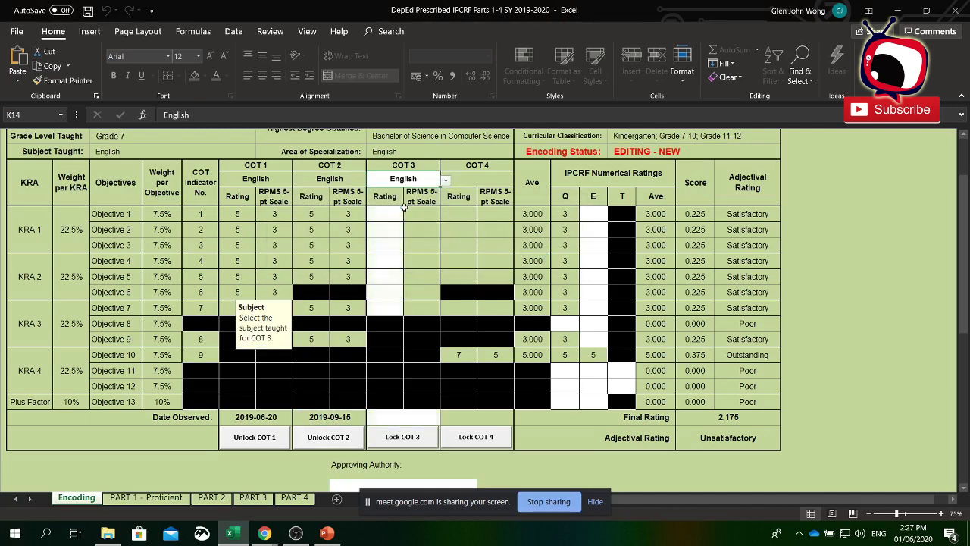
Enter a rating of 5 for each COT 3 objective
left_click(385, 214)
type("5")
key("Return")
type("5")
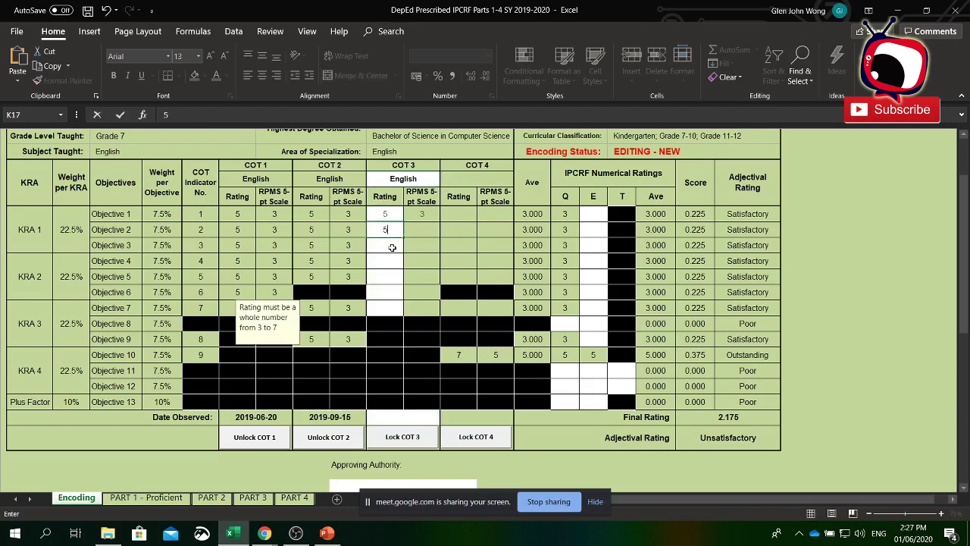
key("Return")
type("5")
key("Return")
type("5")
key("Return")
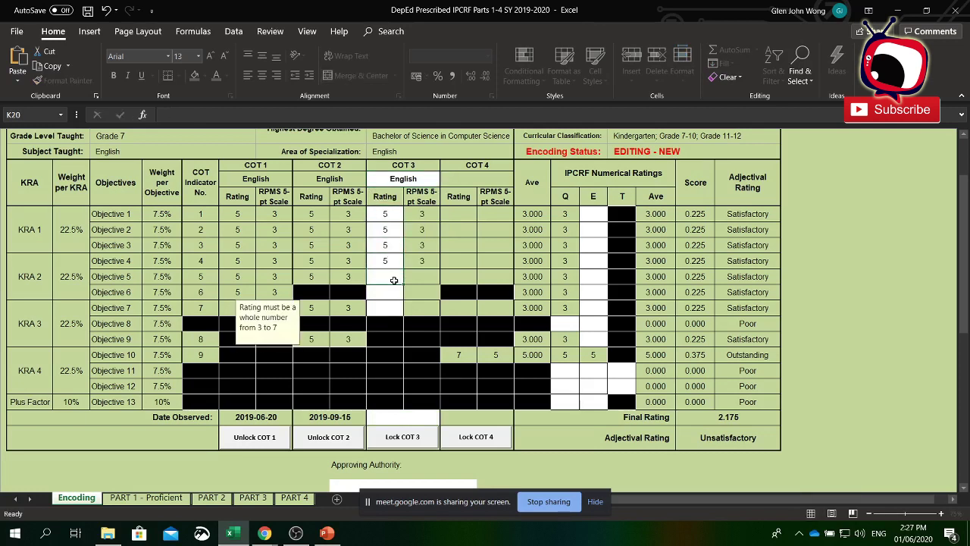
type("5")
key("Return")
type("5")
key("Return")
type("5")
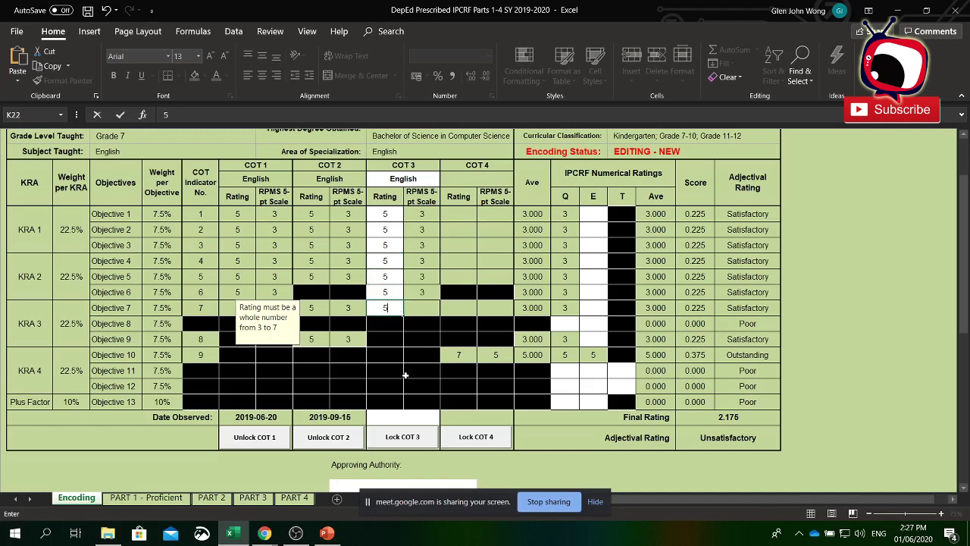
Set the COT 3 observation date to 2019-12-05 and start locking COT 3
left_click(407, 417)
type("20")
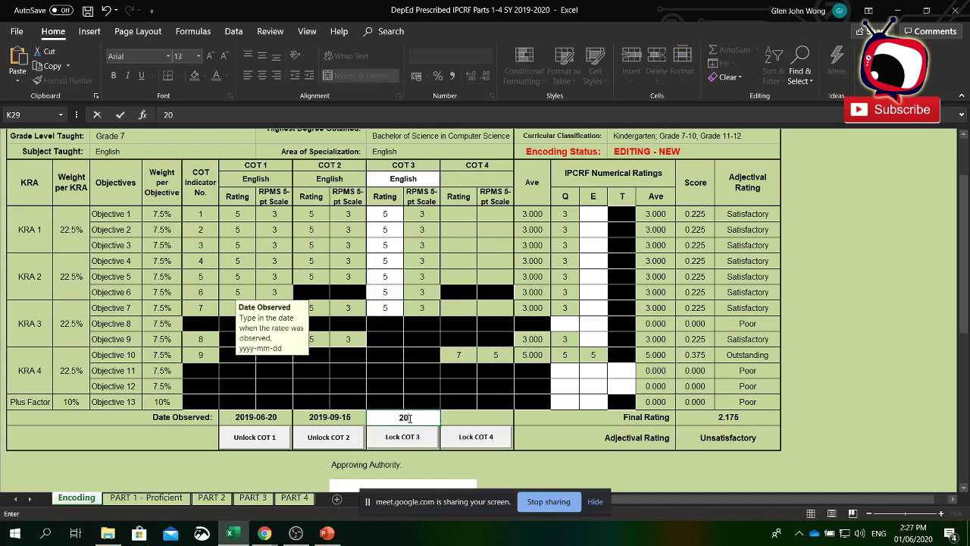
type("19-")
type("12")
type("-")
type("05")
left_click(420, 439)
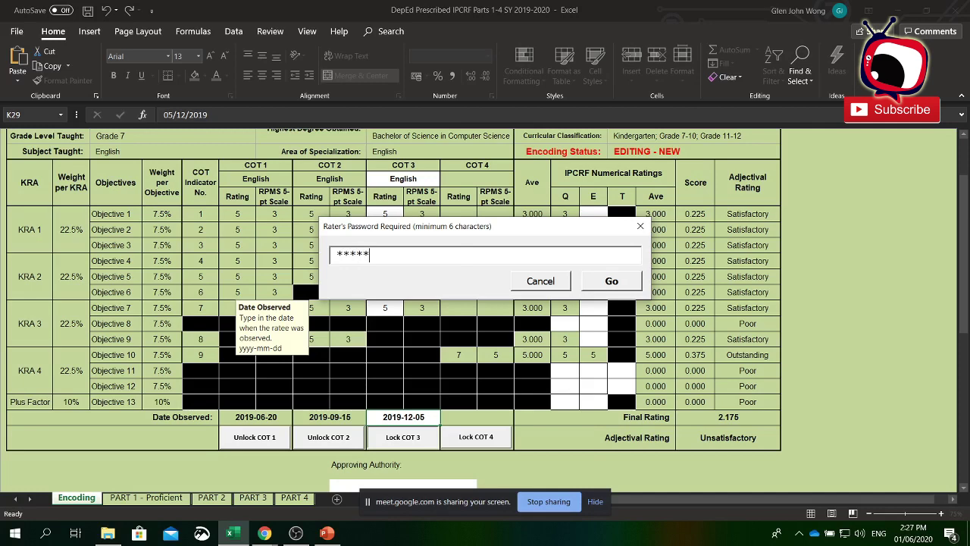
Lock COT 3 with the rater's password and set the COT 4 subject to English
left_click(611, 281)
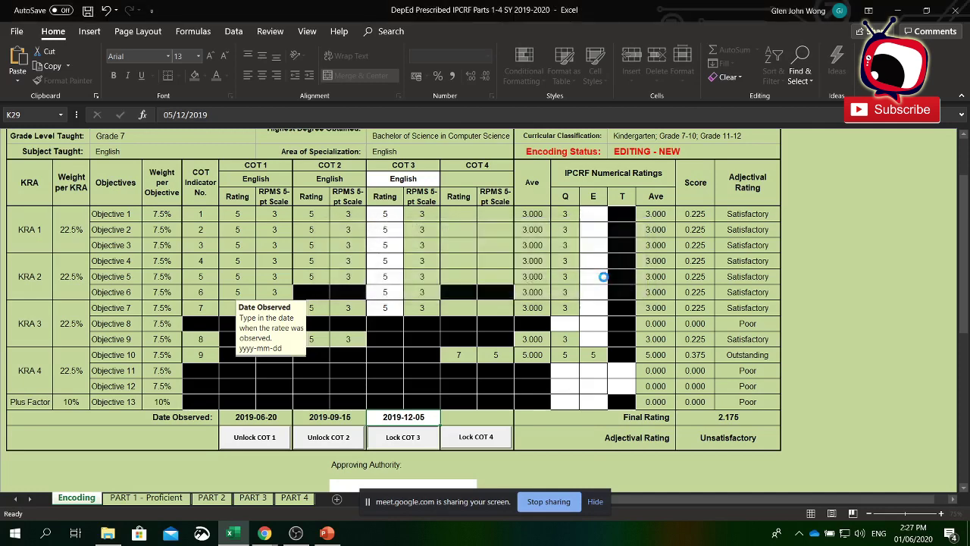
left_click(495, 178)
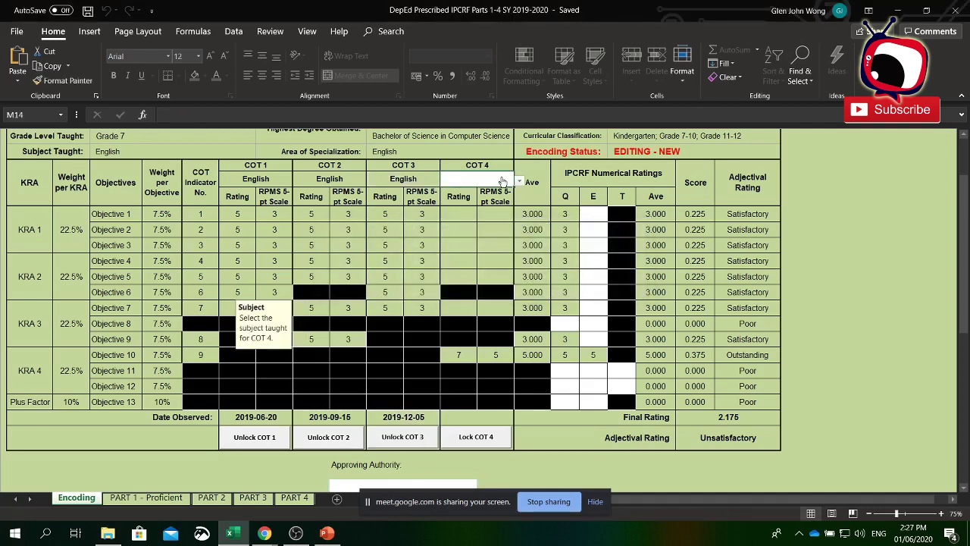
left_click(520, 182)
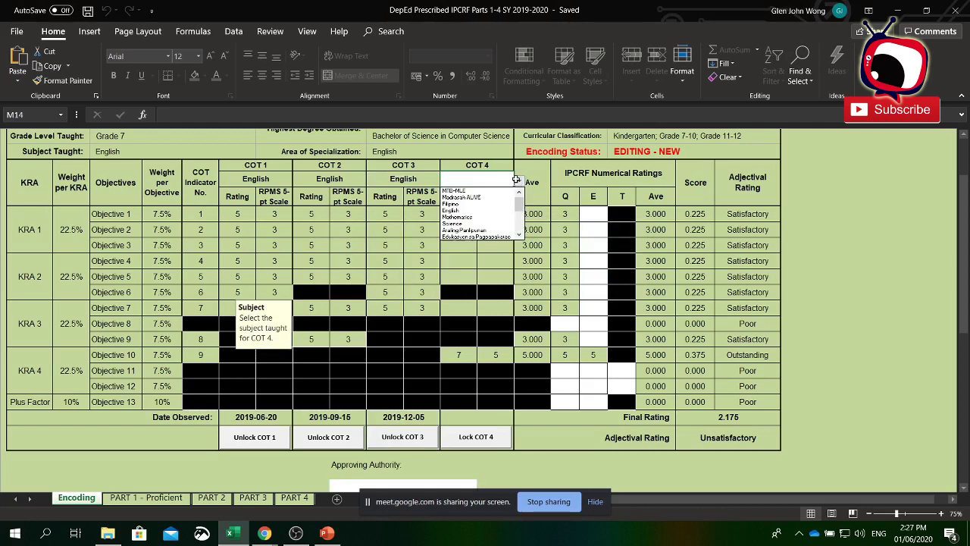
left_click(485, 210)
Rate every COT 4 objective 5, date it 2020-02-18, and start locking COT 4
type("5")
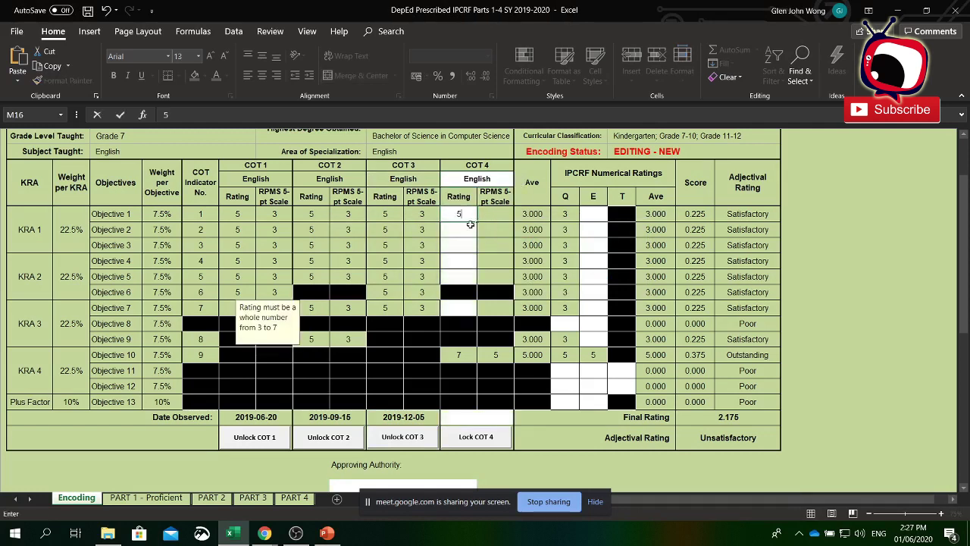
key("Return")
type("5")
key("Return")
type("5")
key("Return")
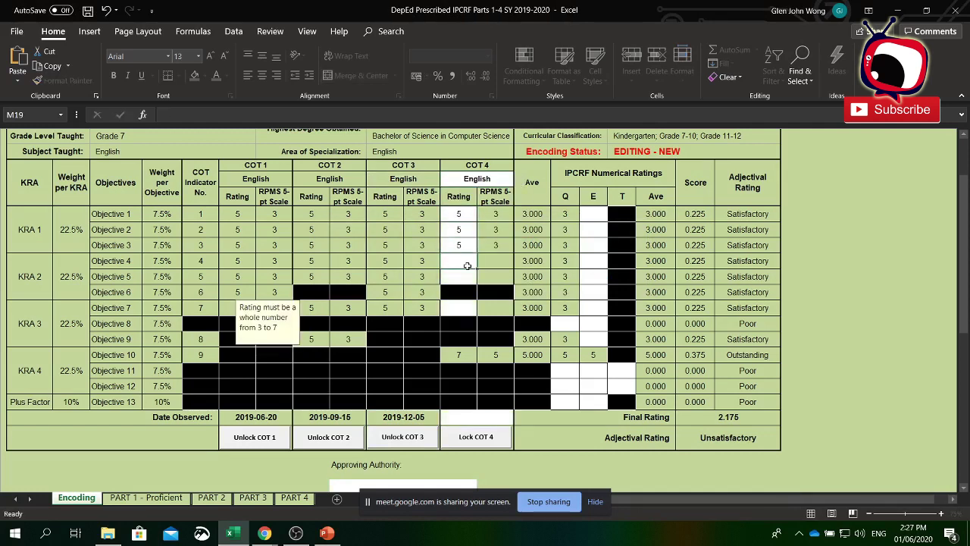
type("5")
key("Return")
key("Return")
type("5")
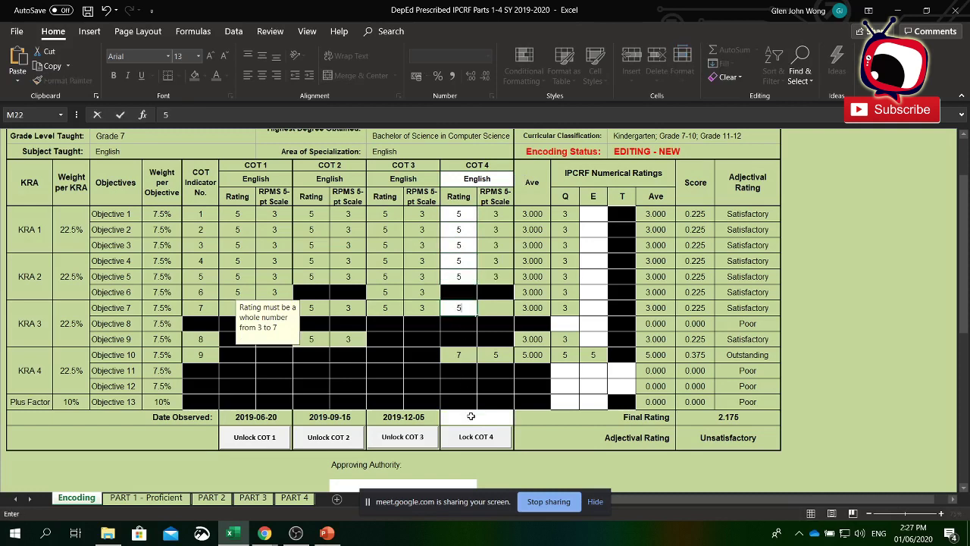
key("Return")
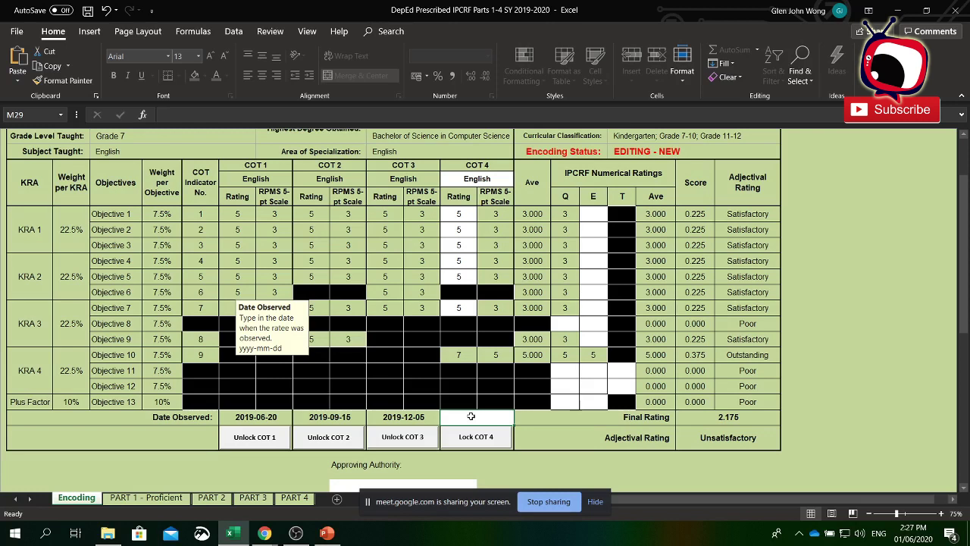
type("2020")
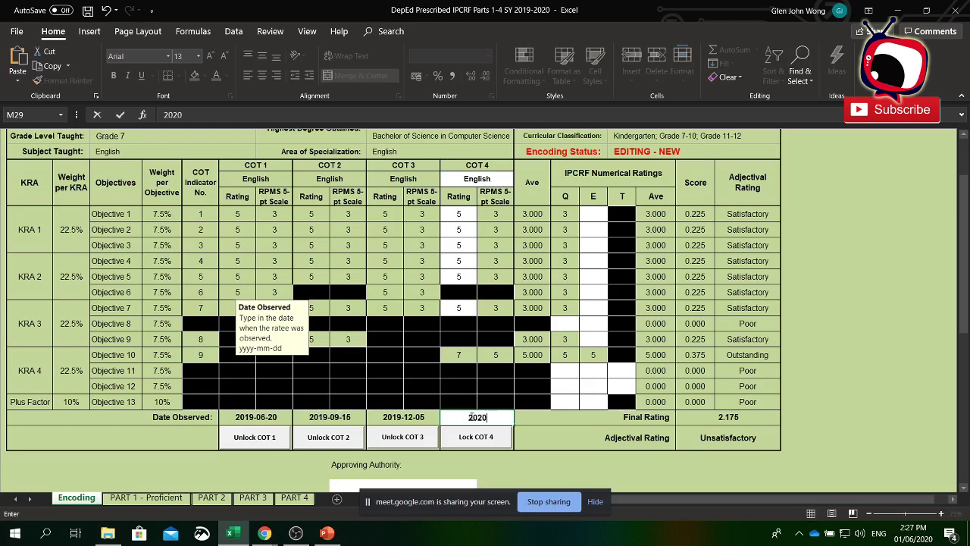
type("-")
type("02-")
type("18")
left_click(497, 445)
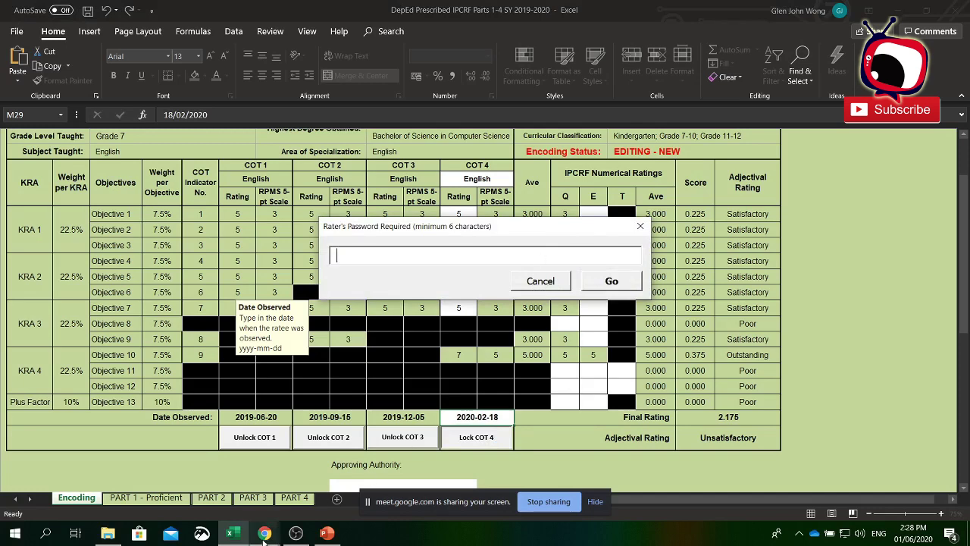
Review the Google Meet participant list, then return to the Excel workbook
mouse_move(265, 535)
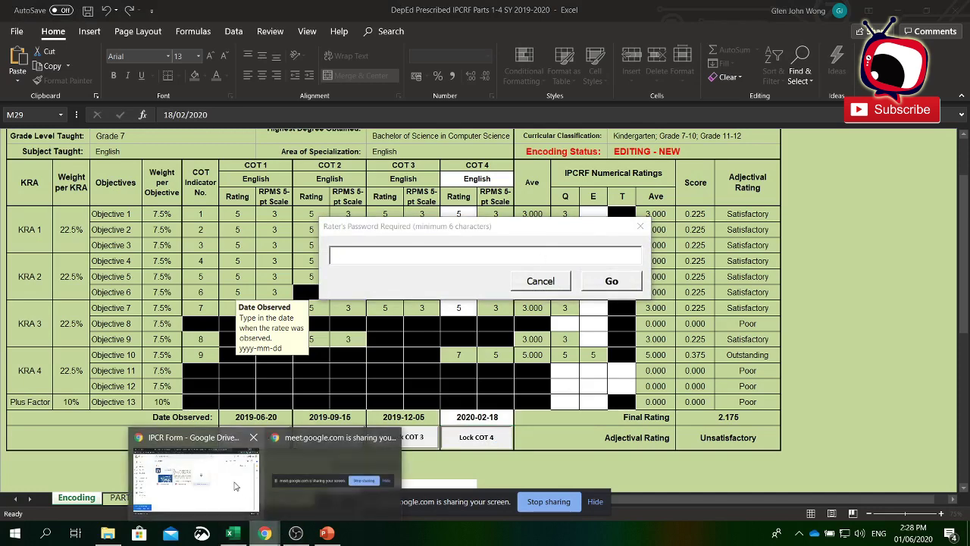
left_click(235, 485)
left_click(507, 10)
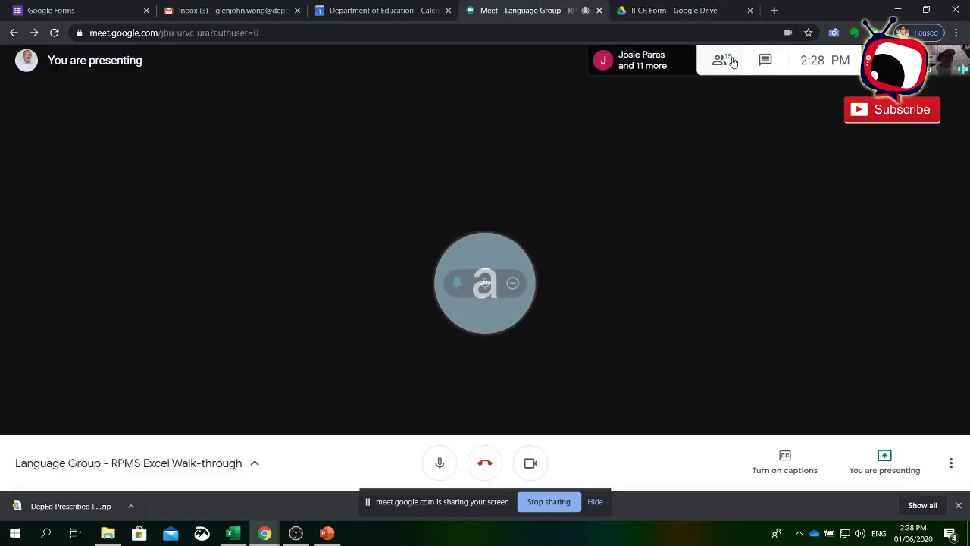
left_click(724, 60)
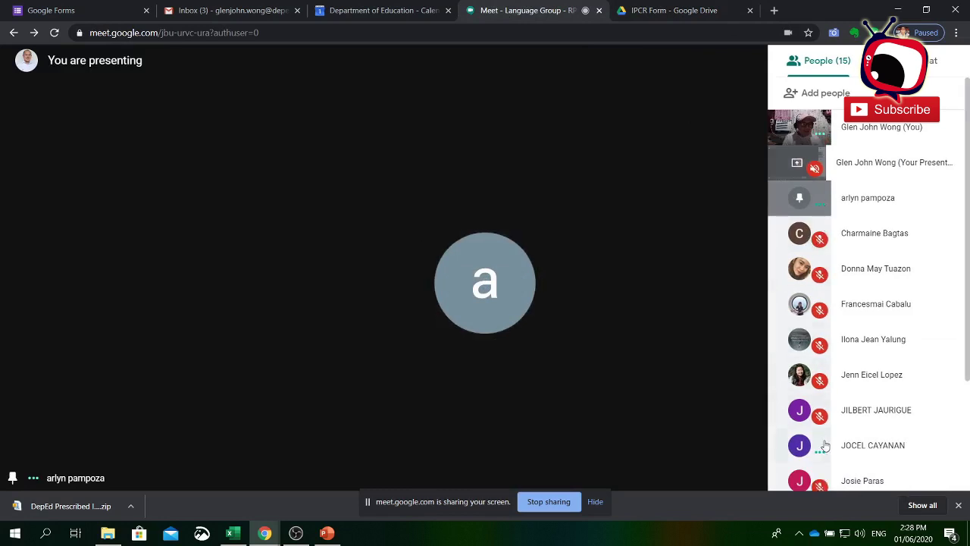
scroll(825, 418, "down", 2)
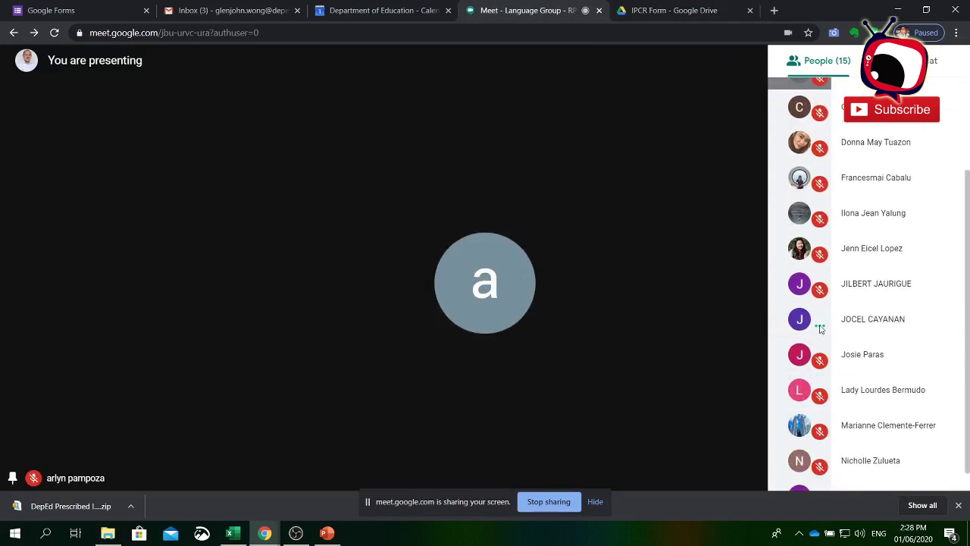
scroll(803, 425, "down", 1)
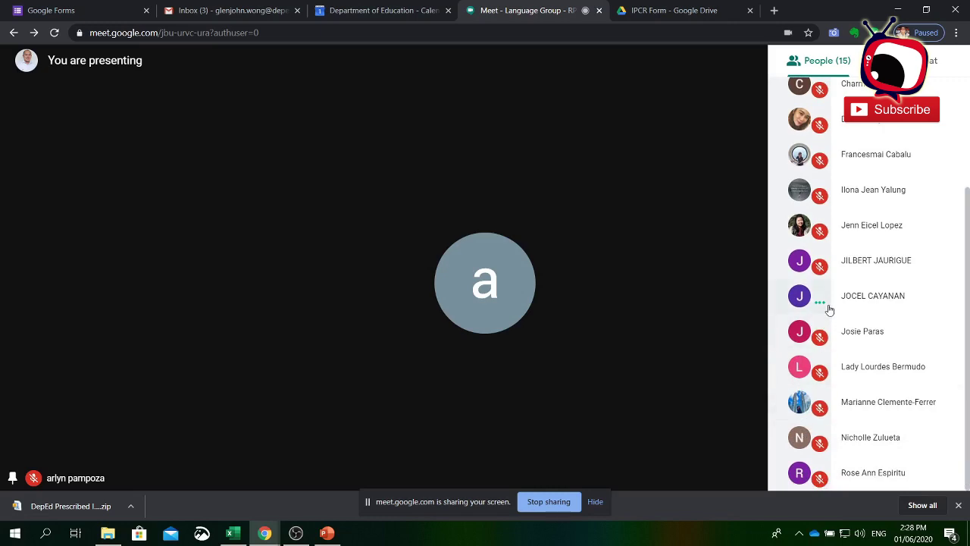
scroll(824, 281, "up", 3)
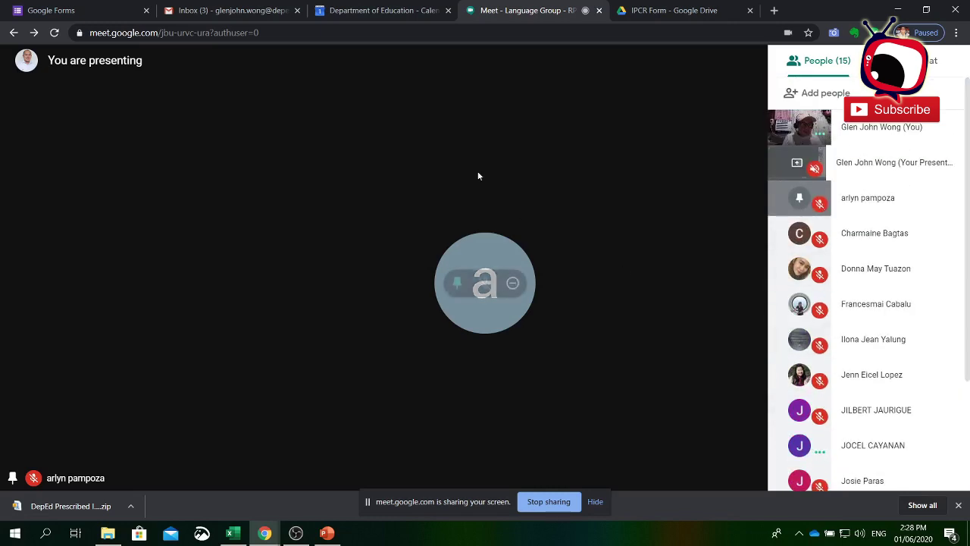
left_click(232, 534)
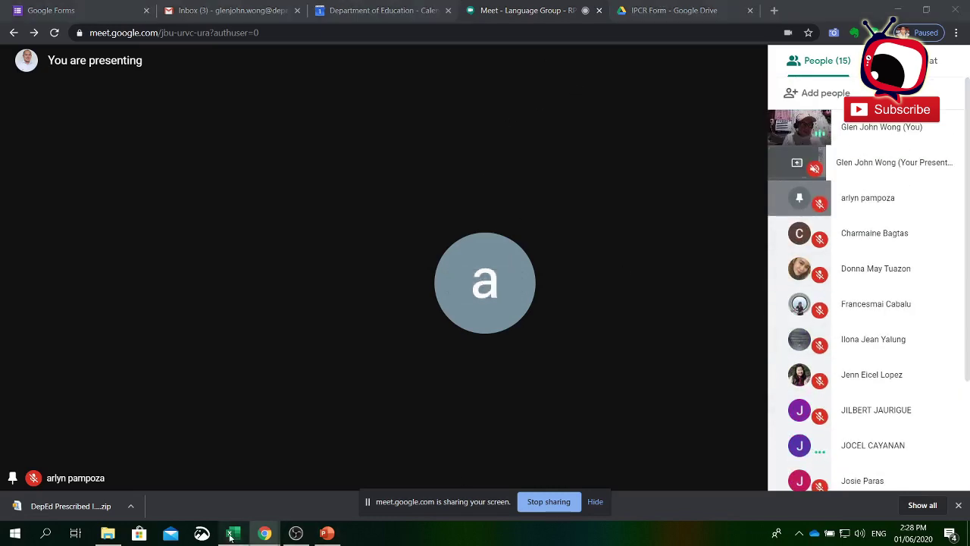
Enter the rater's password to lock COT 4
left_click(413, 229)
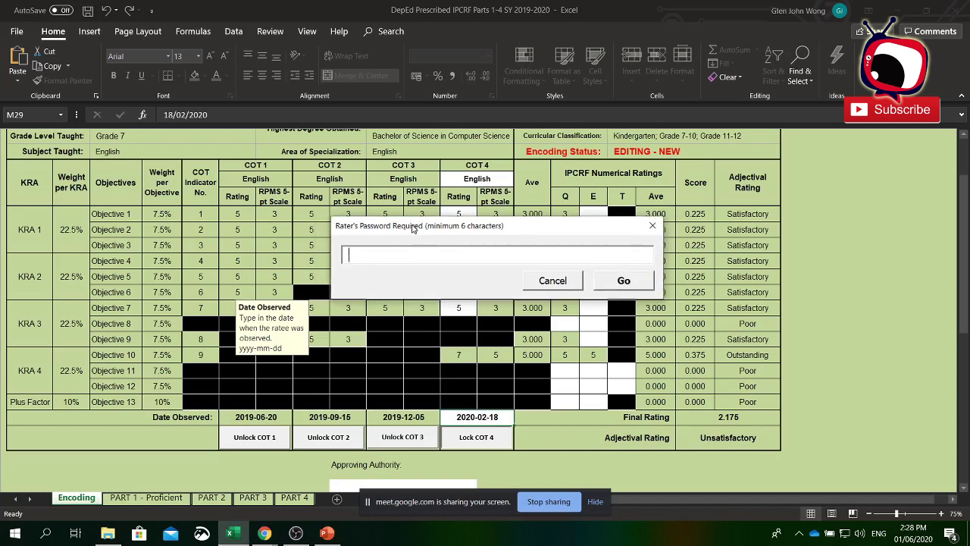
left_click_drag(413, 229, 403, 226)
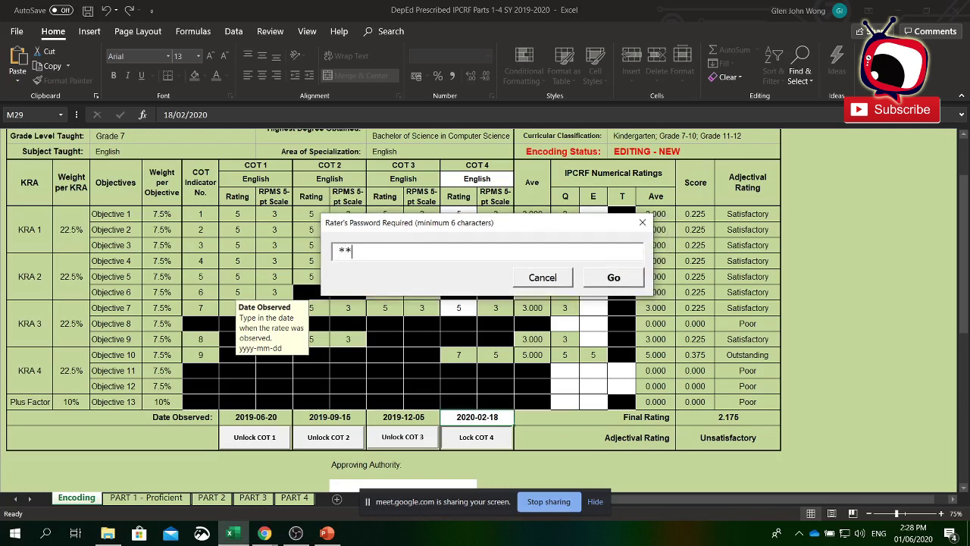
type("**")
left_click(610, 278)
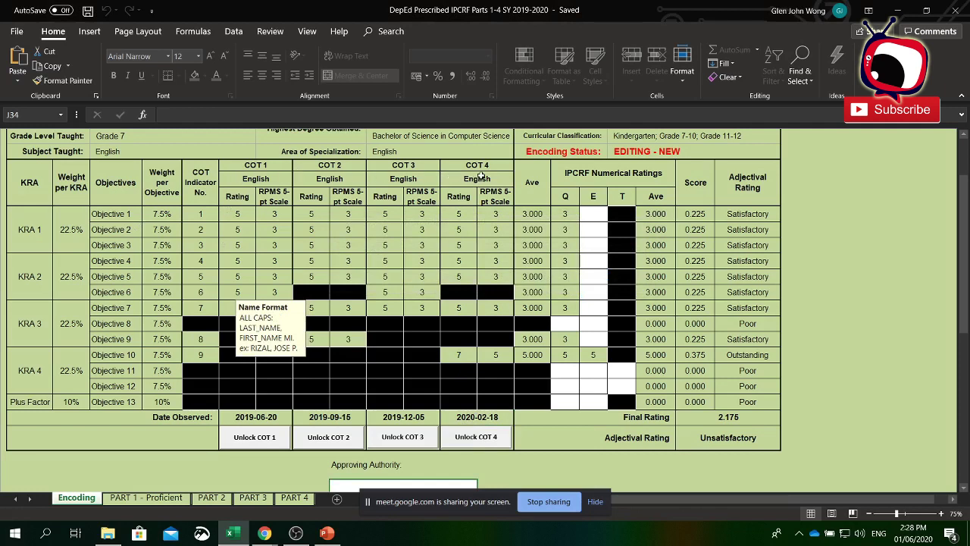
Enter 5 in the E rating cells for Objectives 1–9
left_click(596, 216)
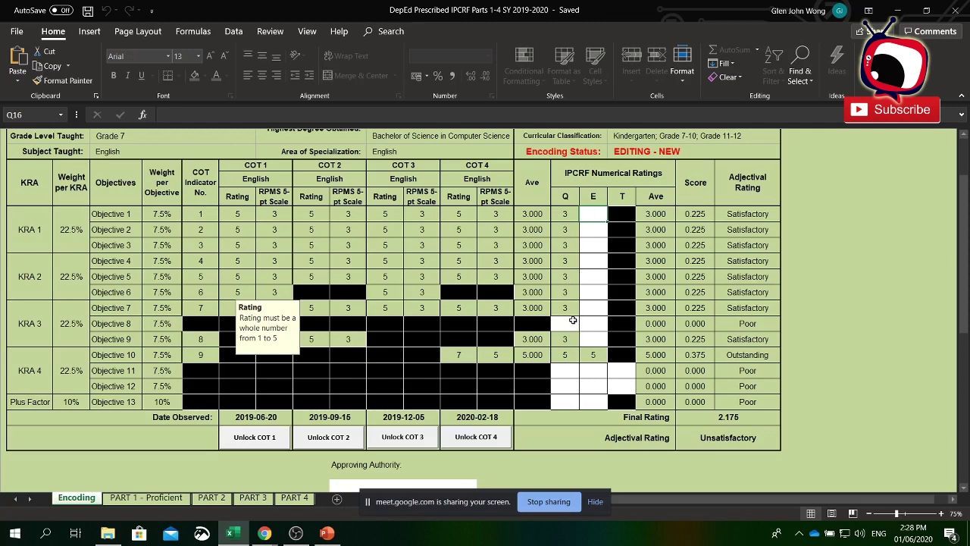
left_click(590, 213)
type("5")
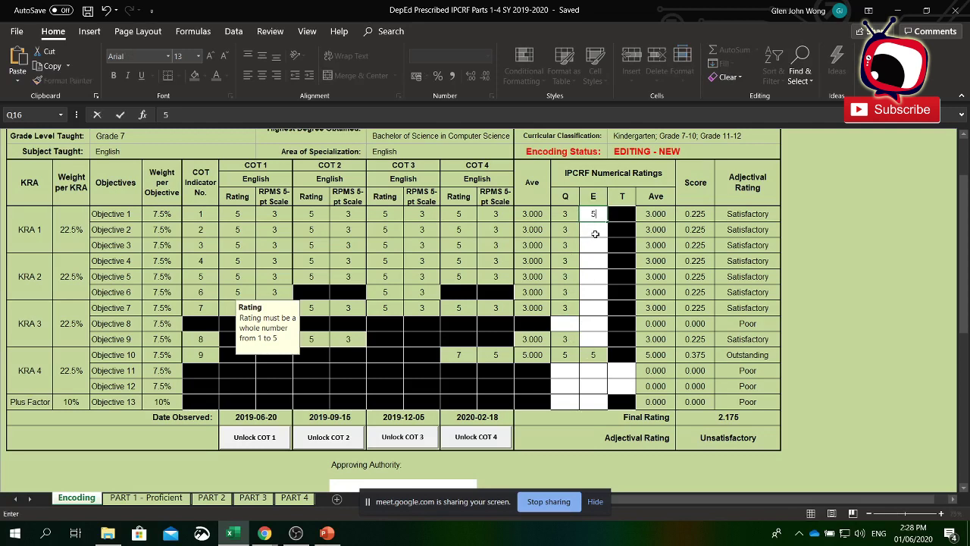
key("Return")
type("5")
key("Return")
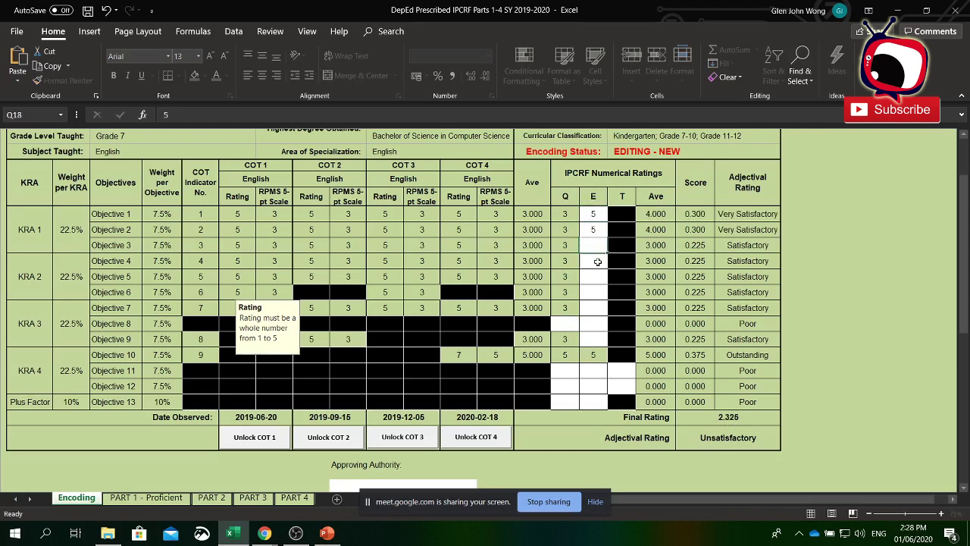
type("5")
key("Return")
type("5")
key("Return")
type("5")
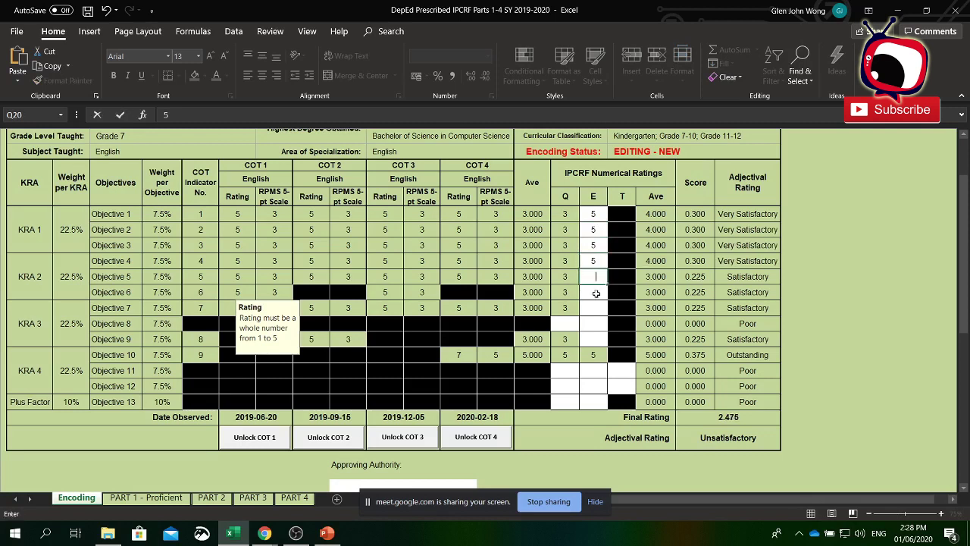
key("Return")
type("5")
key("Return")
type("5")
key("Return")
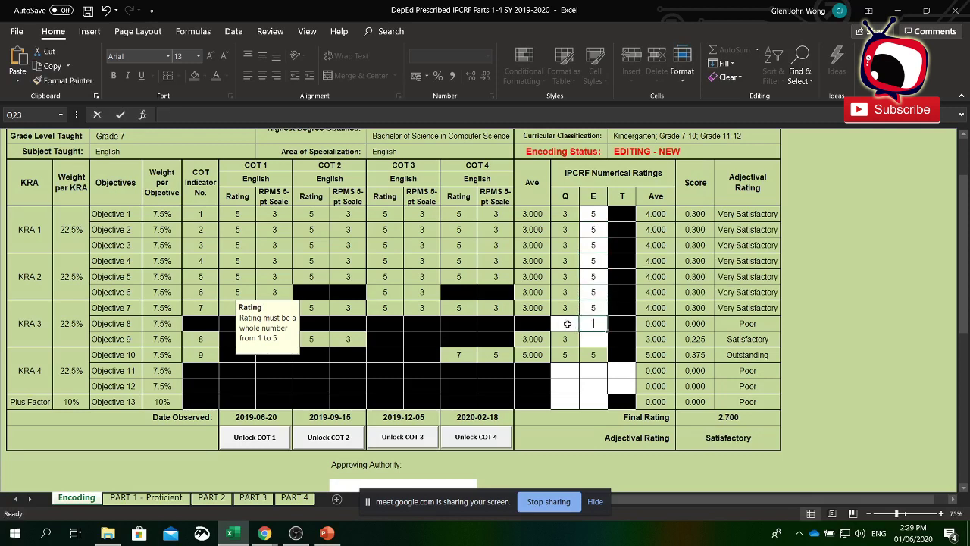
type("5")
left_click(567, 324)
type("5")
Give Objectives 11, 12 and 13 ratings of 5 in their Q, E and T cells
left_click(571, 365)
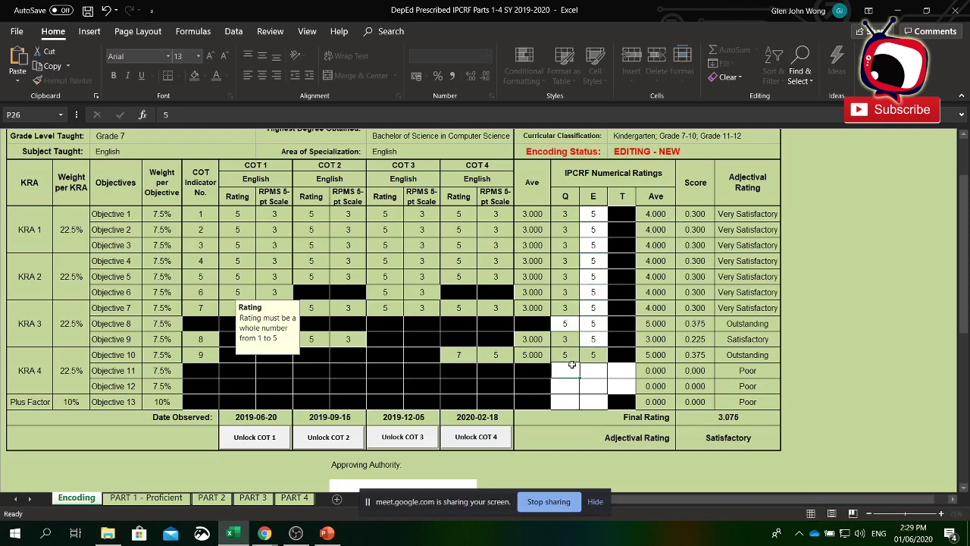
type("5")
left_click(594, 370)
type("5")
left_click(620, 370)
type("5")
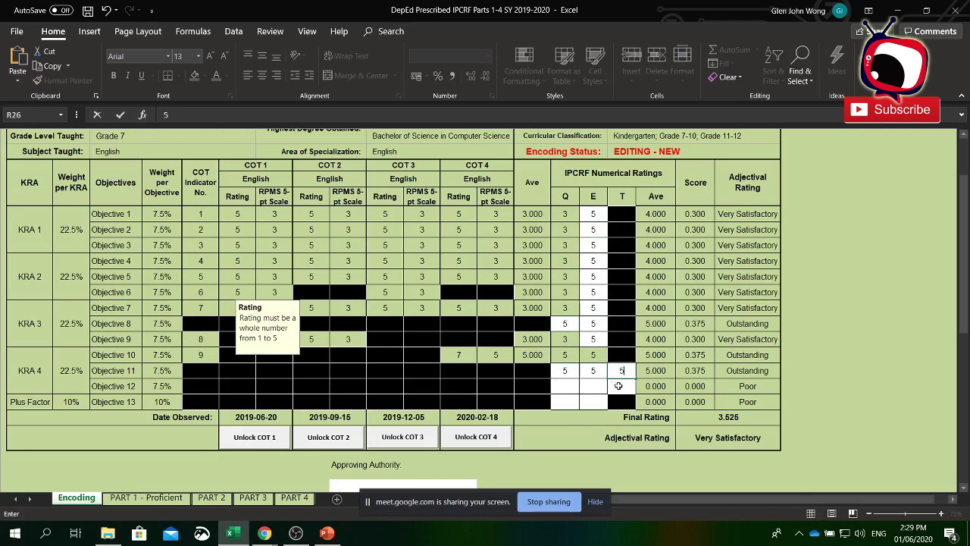
left_click(619, 386)
type("5")
left_click(572, 386)
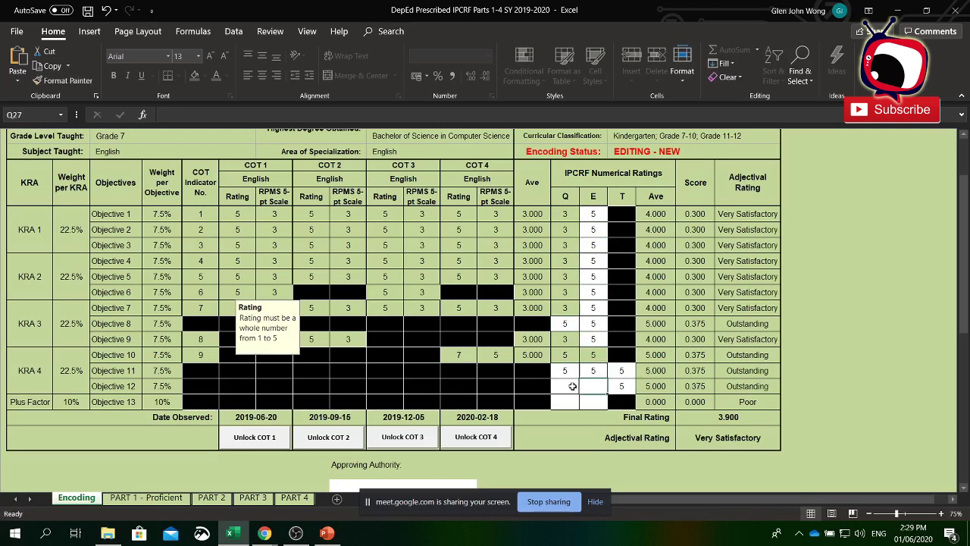
type("5")
left_click(568, 402)
type("5")
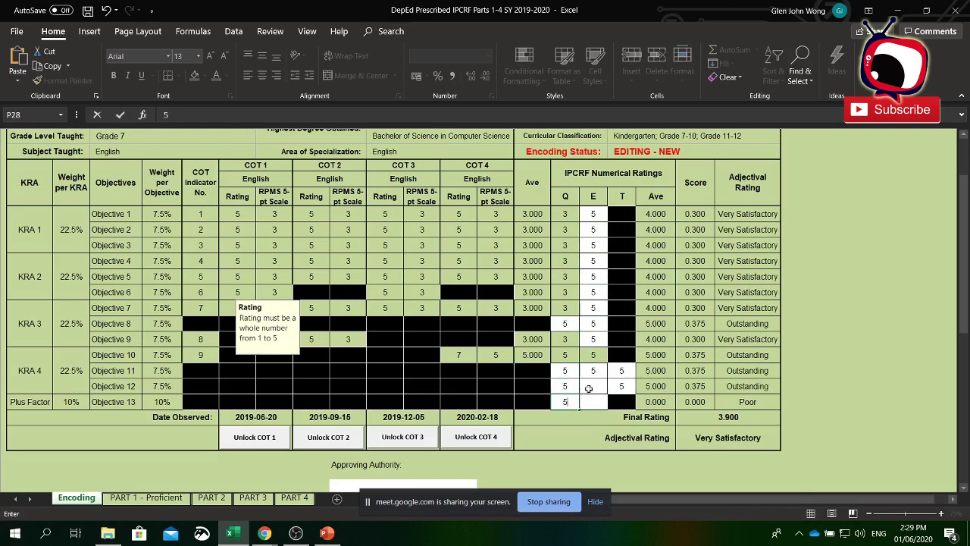
left_click(593, 401)
type("5")
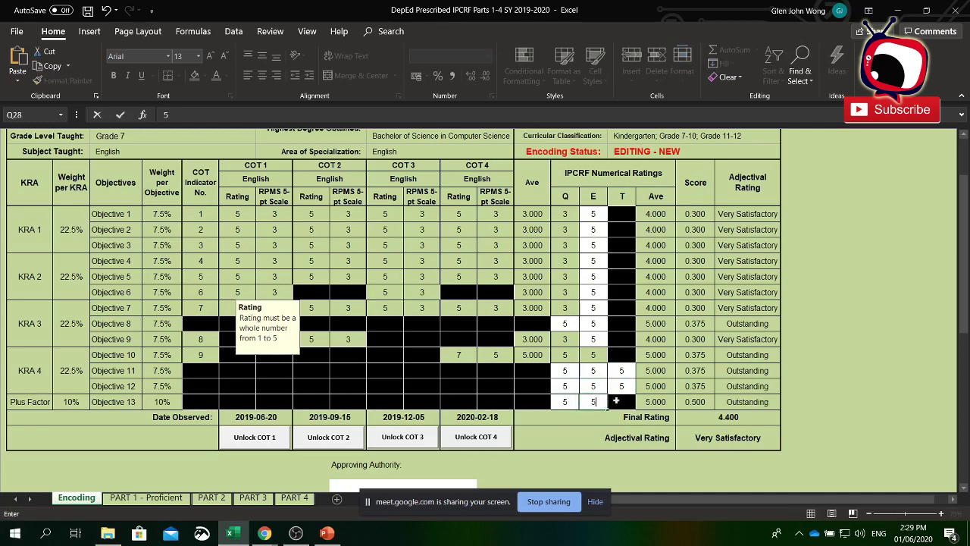
scroll(693, 417, "down", 1)
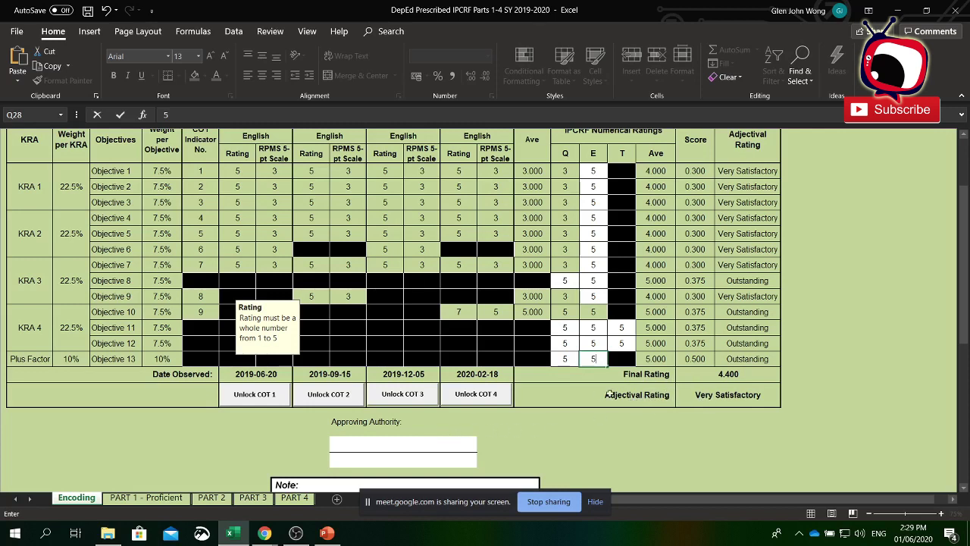
Enter the approving authority's full name in J34, in capitals with surname first
left_click(402, 445)
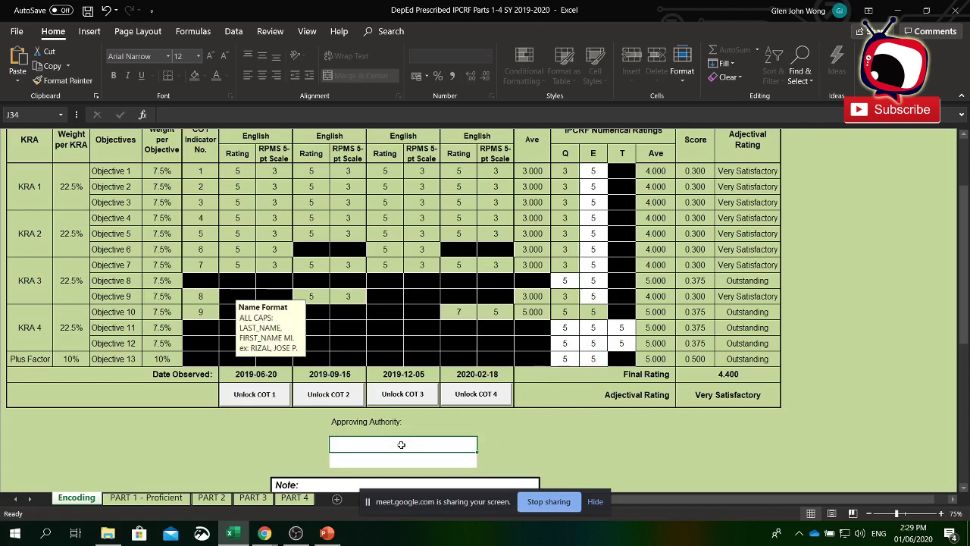
type("A")
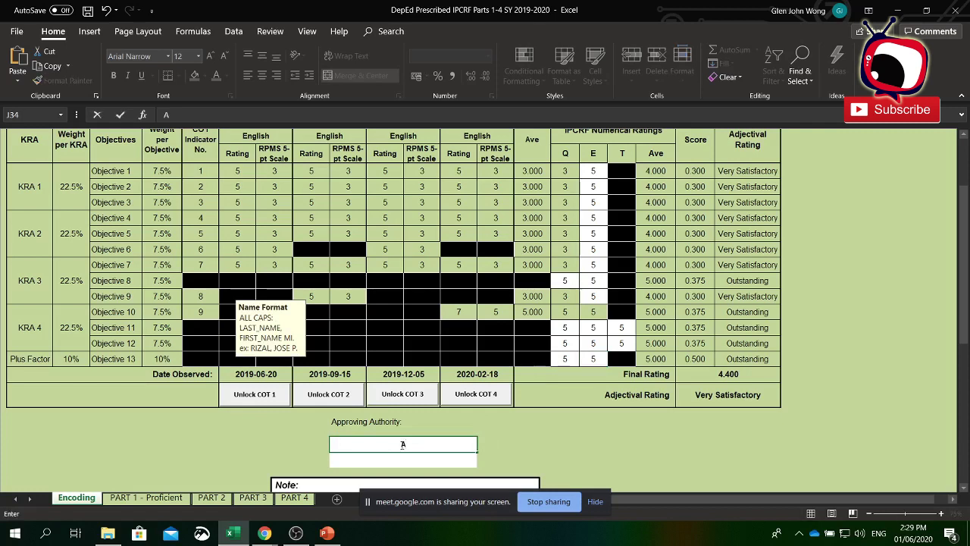
type("phro")
key("BackSpace")
key("BackSpace")
key("BackSpace")
key("BackSpace")
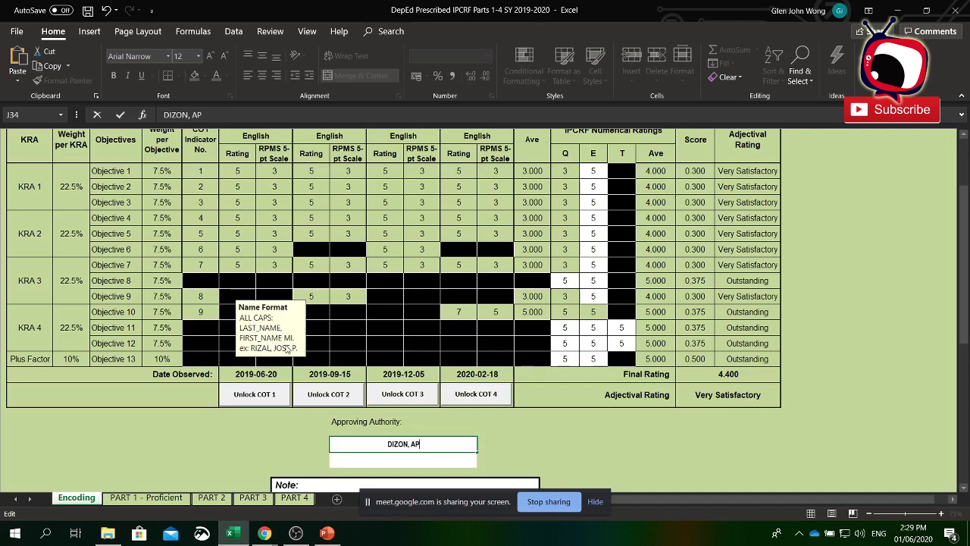
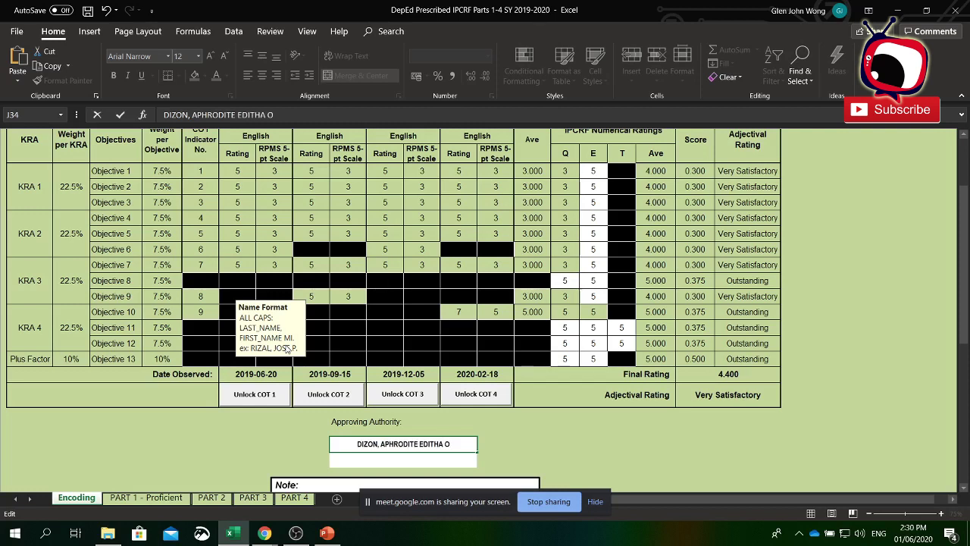
Set the approving authority's position in J35 to Principal II
left_click(430, 464)
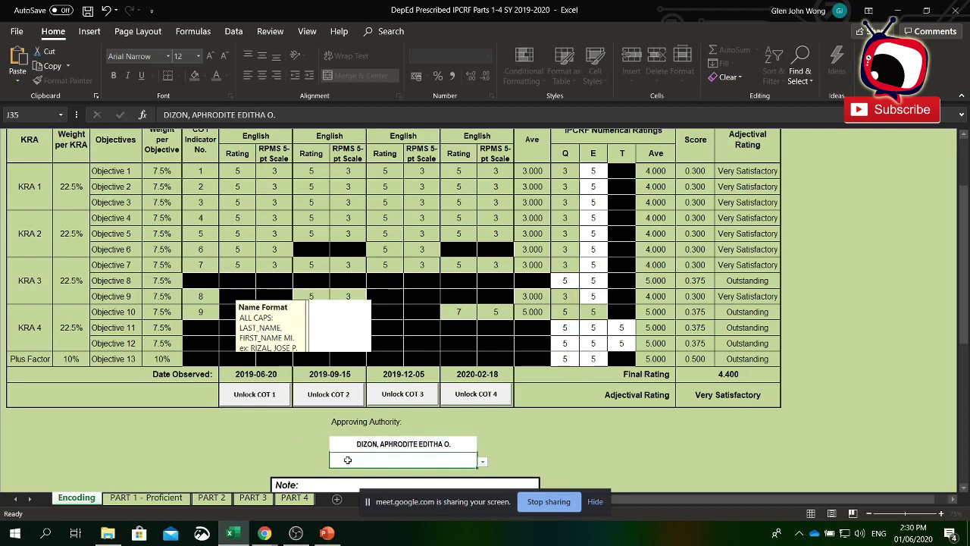
left_click(483, 463)
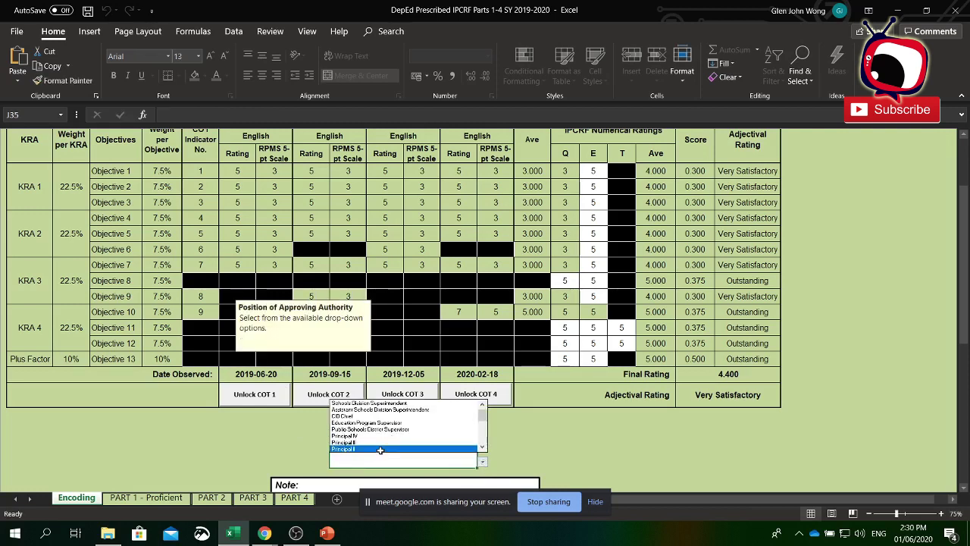
left_click(380, 450)
Scroll through the Encoding sheet to review the filled-in form
scroll(311, 260, "up", 2)
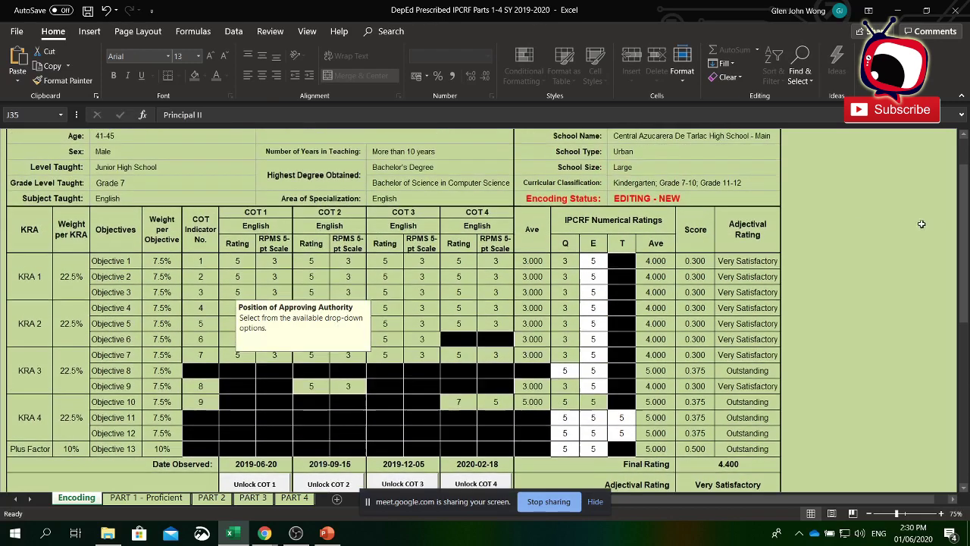
left_click_drag(965, 228, 965, 211)
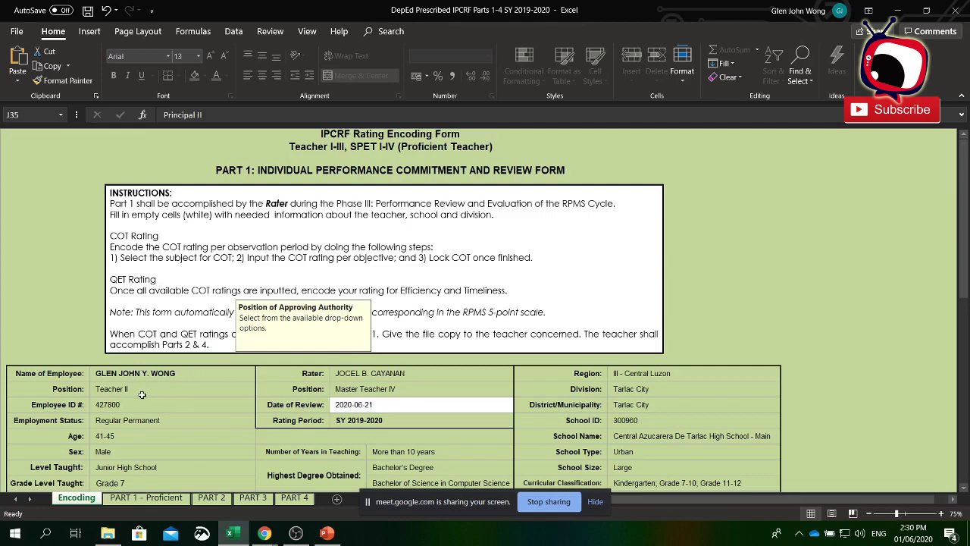
scroll(182, 379, "down", 5)
scroll(176, 382, "down", 1)
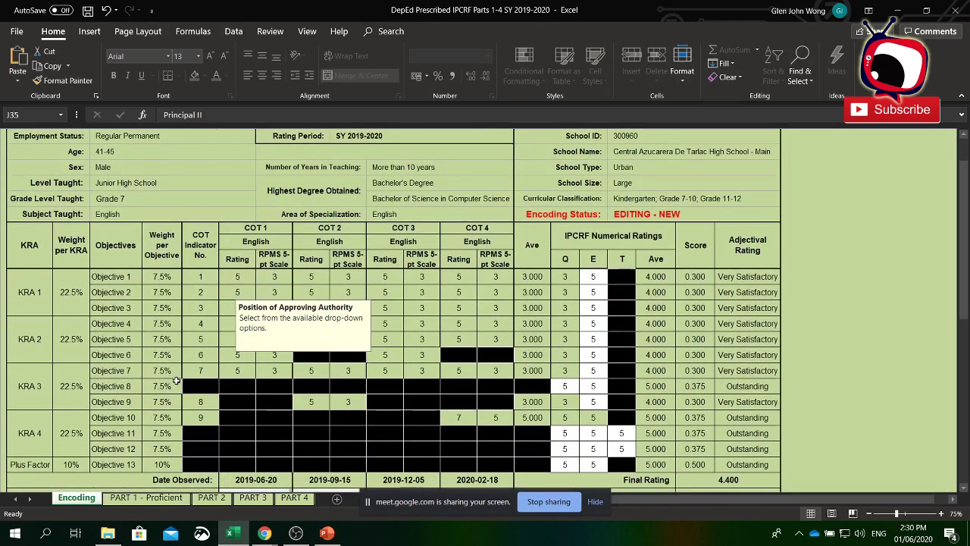
scroll(176, 381, "up", 6)
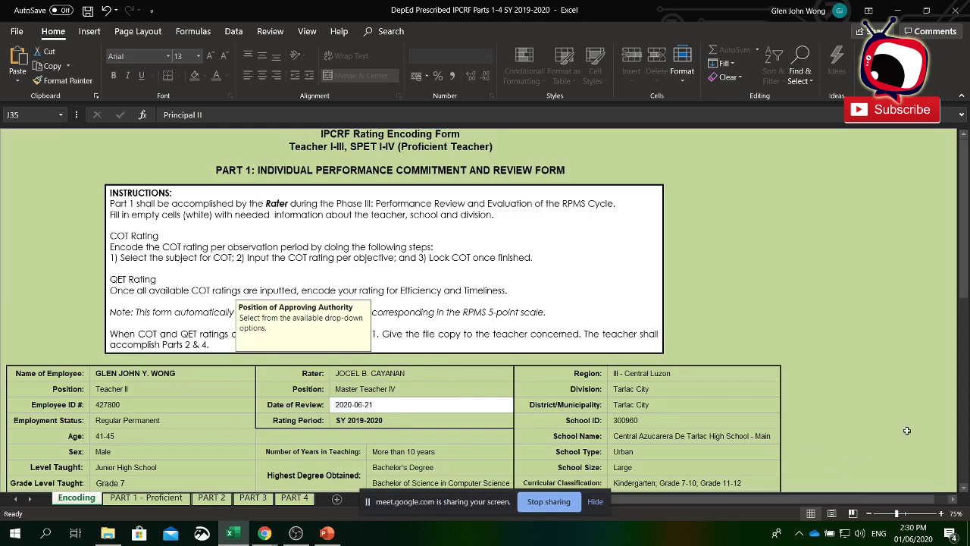
left_click(964, 489)
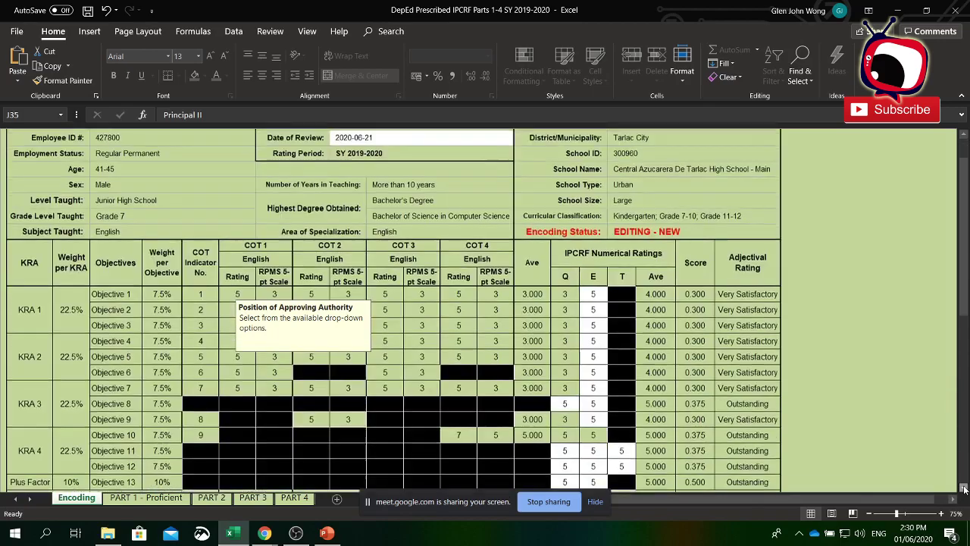
left_click(964, 489)
left_click(964, 489)
left_click(964, 489)
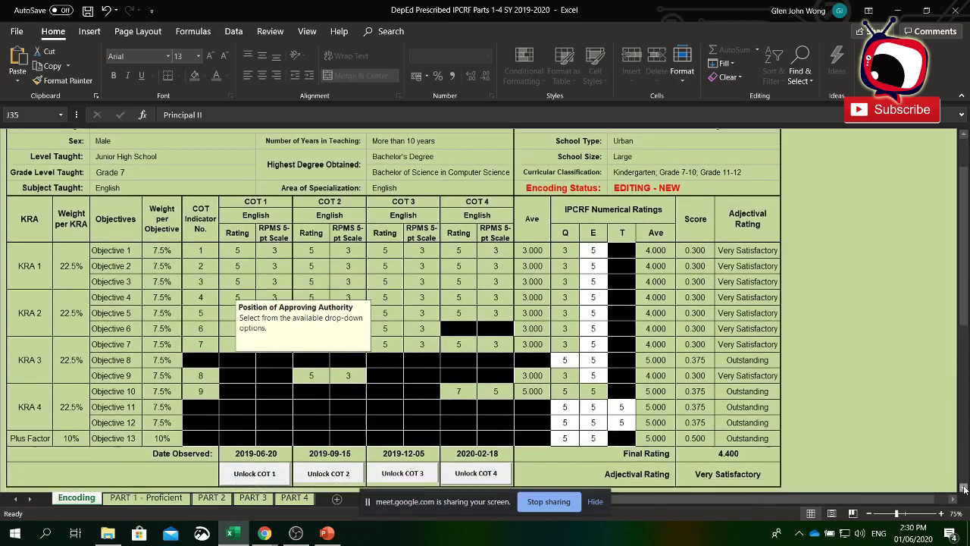
left_click(964, 489)
left_click(964, 489)
left_click(964, 489)
left_click(964, 489)
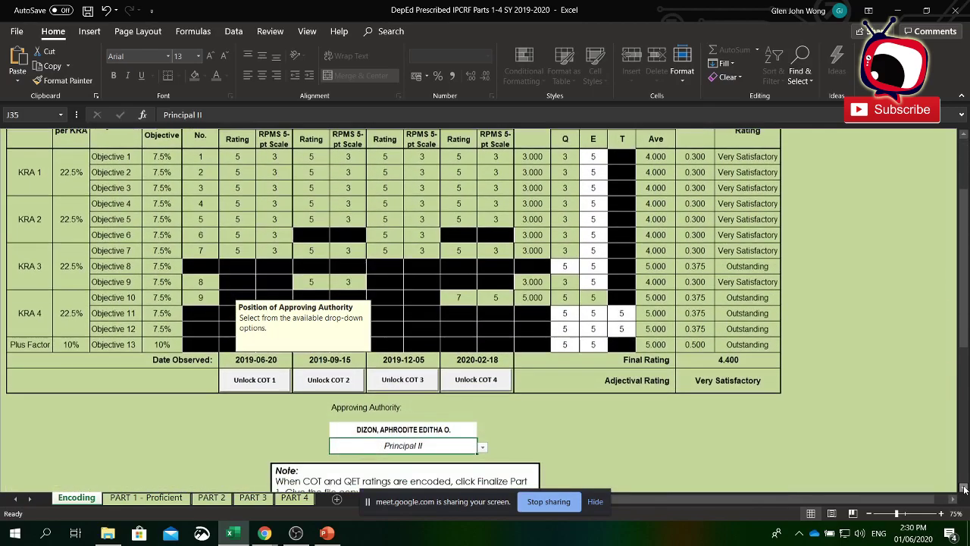
left_click(964, 489)
left_click(965, 489)
left_click(965, 489)
left_click(965, 489)
left_click(965, 489)
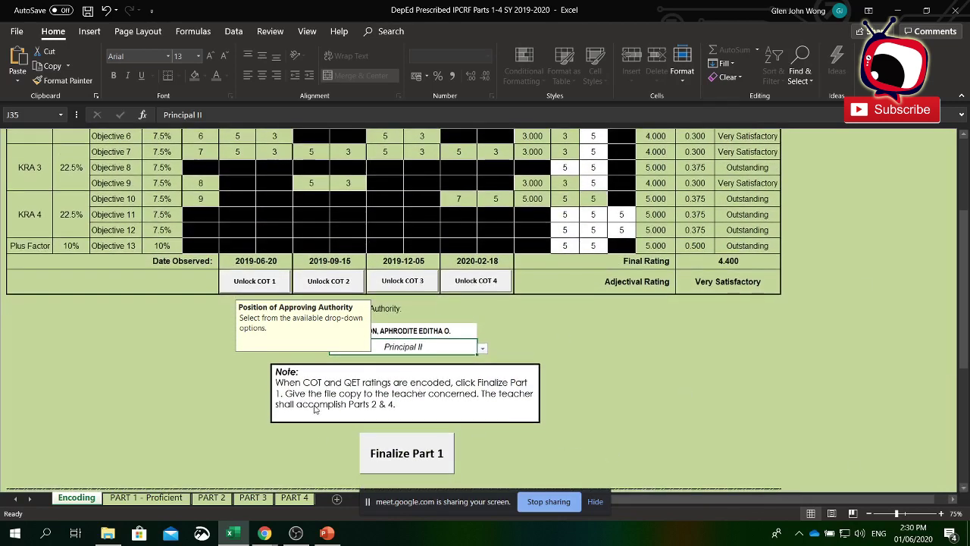
scroll(576, 400, "down", 1)
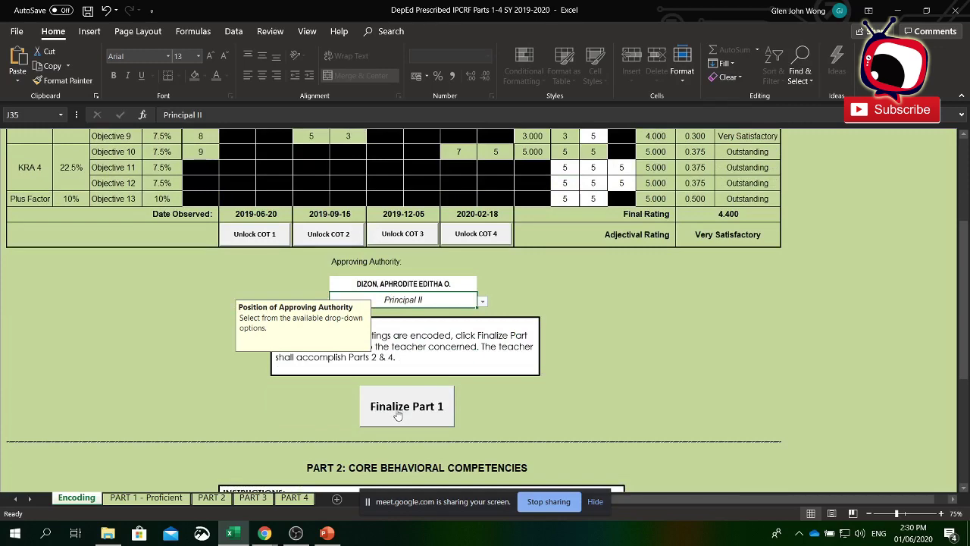
scroll(586, 313, "up", 2)
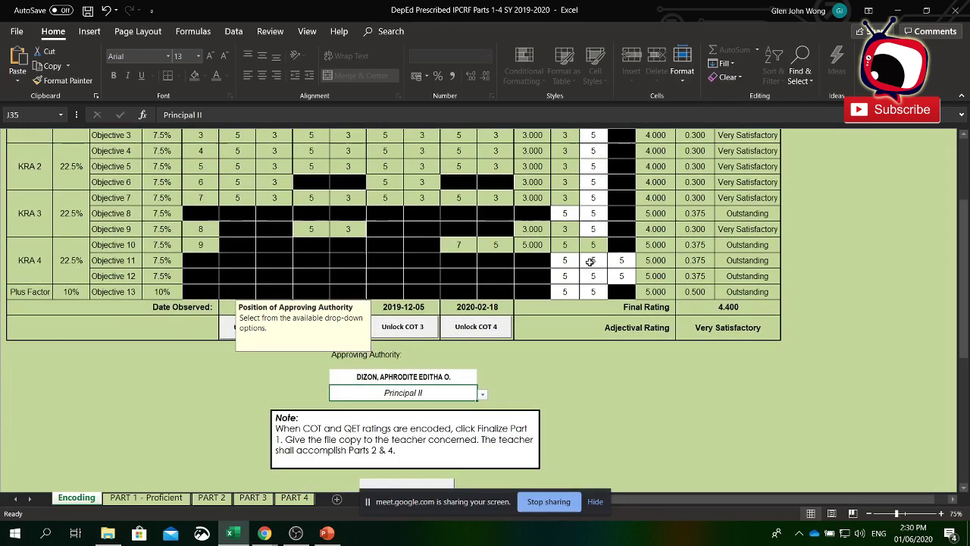
scroll(573, 240, "up", 3)
scroll(573, 240, "up", 5)
scroll(467, 243, "down", 5)
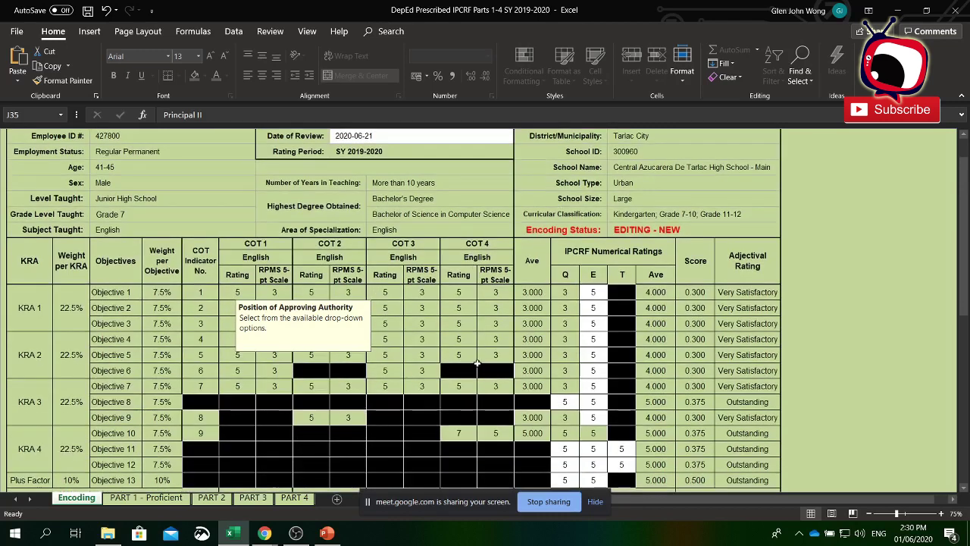
scroll(467, 243, "down", 2)
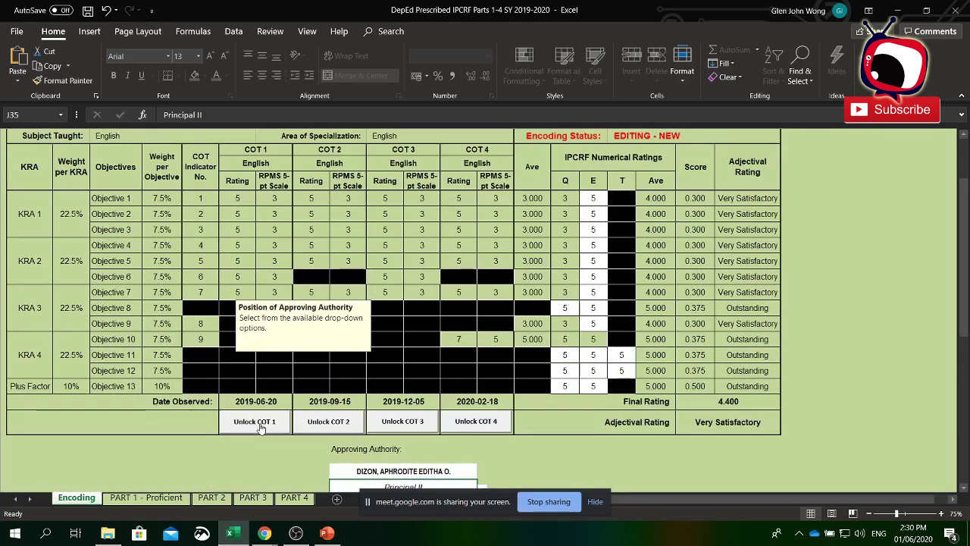
Unlock the COT 1 ratings with the rater's password, relock them, then unlock again
left_click(262, 427)
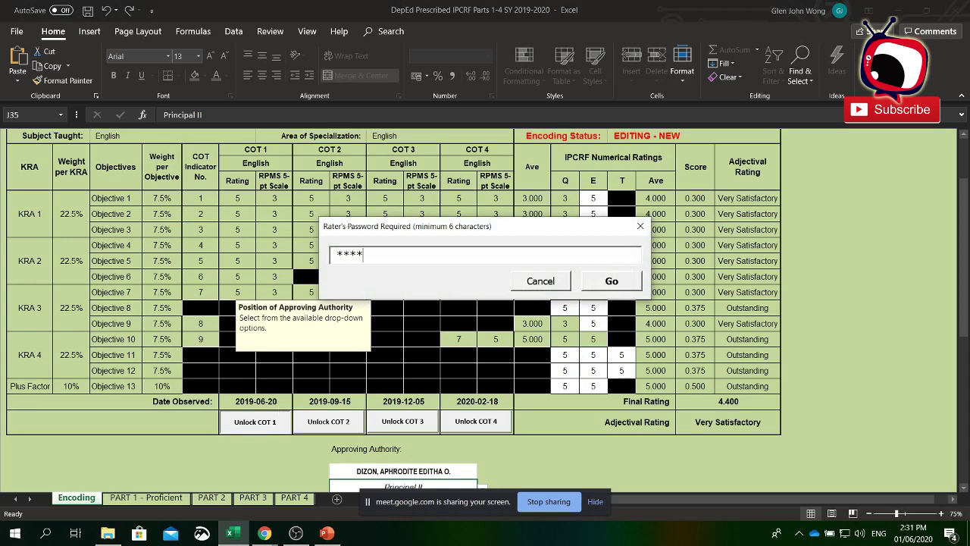
left_click(610, 281)
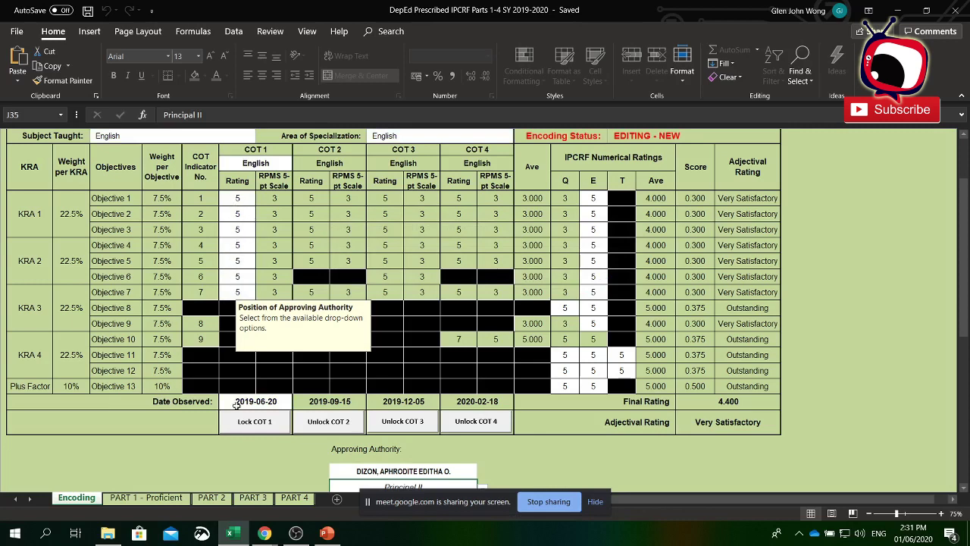
left_click(253, 426)
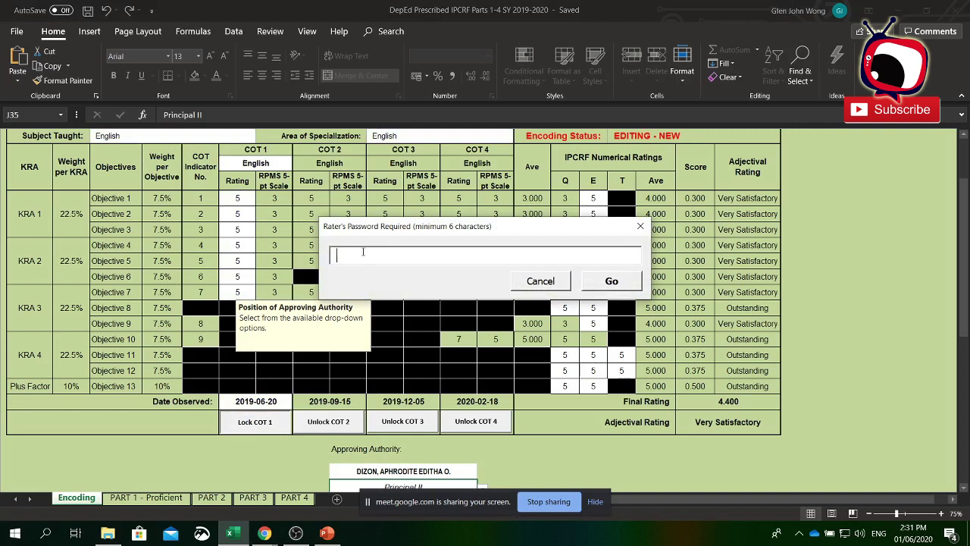
type("*")
left_click(598, 285)
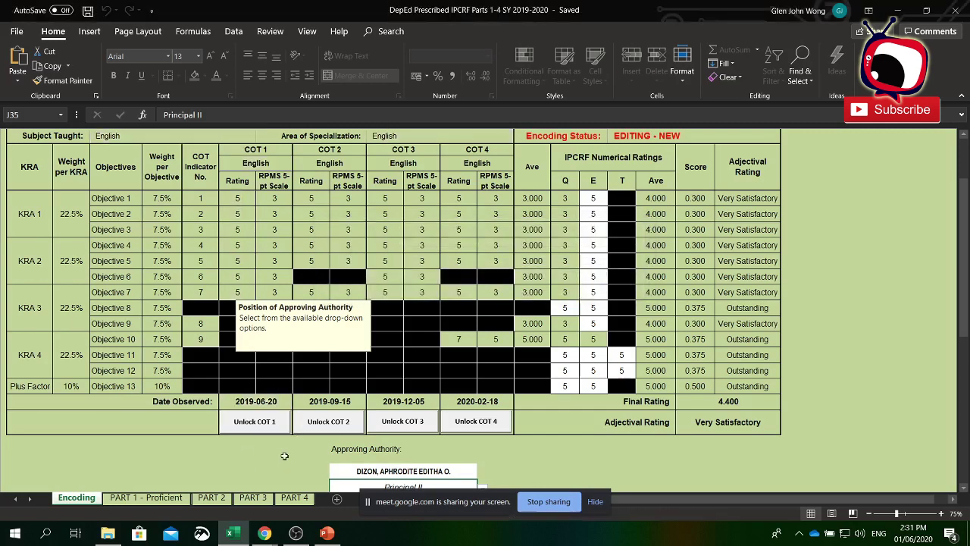
left_click(255, 422)
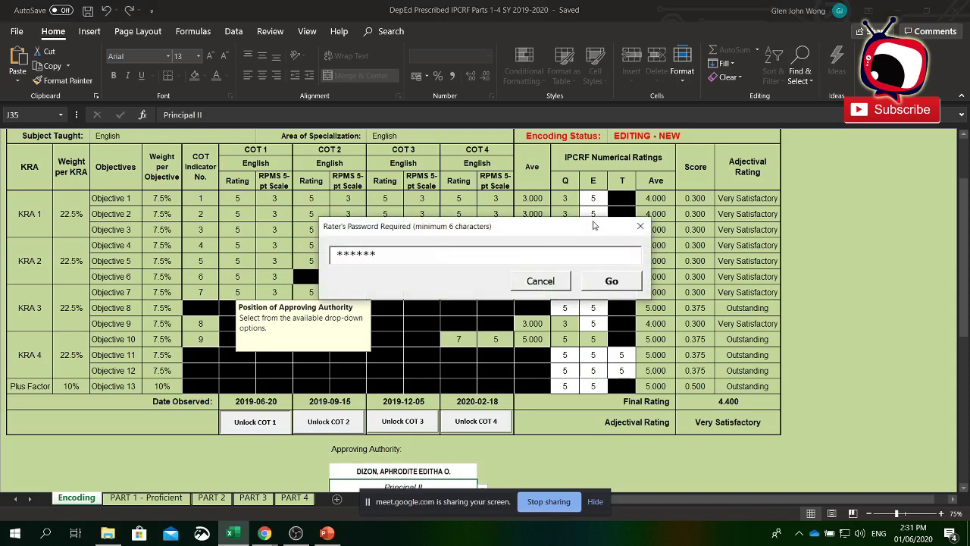
left_click(606, 285)
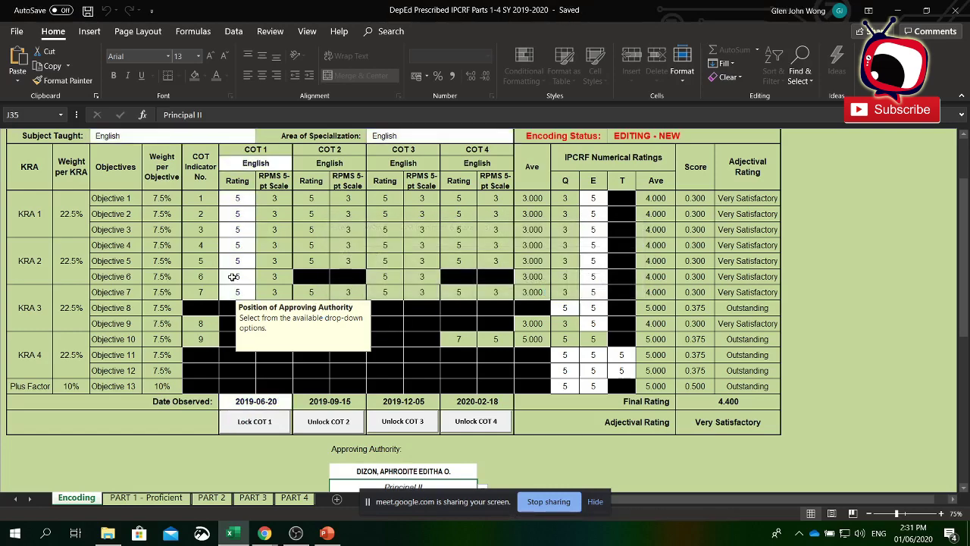
Check the approving authority's position entry, leaving it unchanged
scroll(233, 277, "up", 1)
scroll(205, 250, "up", 2)
scroll(180, 220, "up", 3)
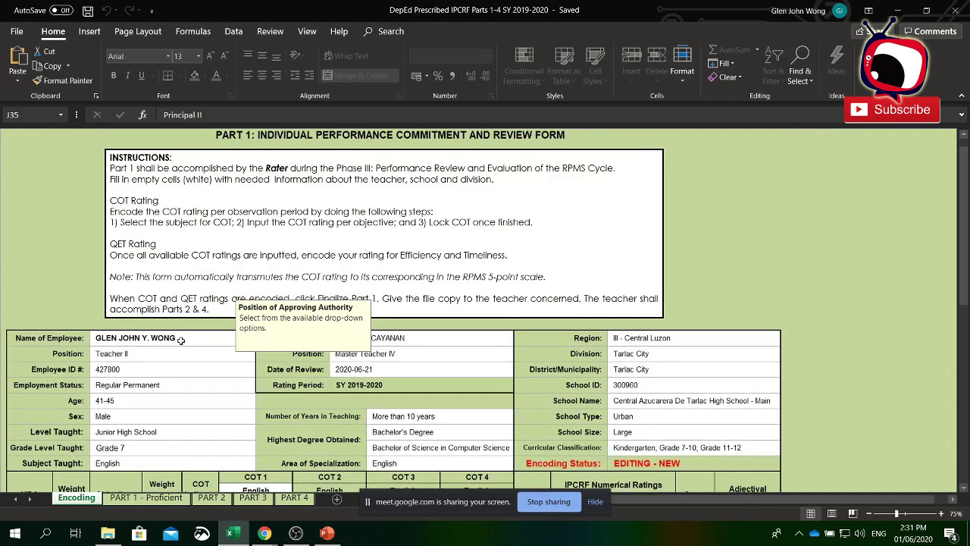
key("F2")
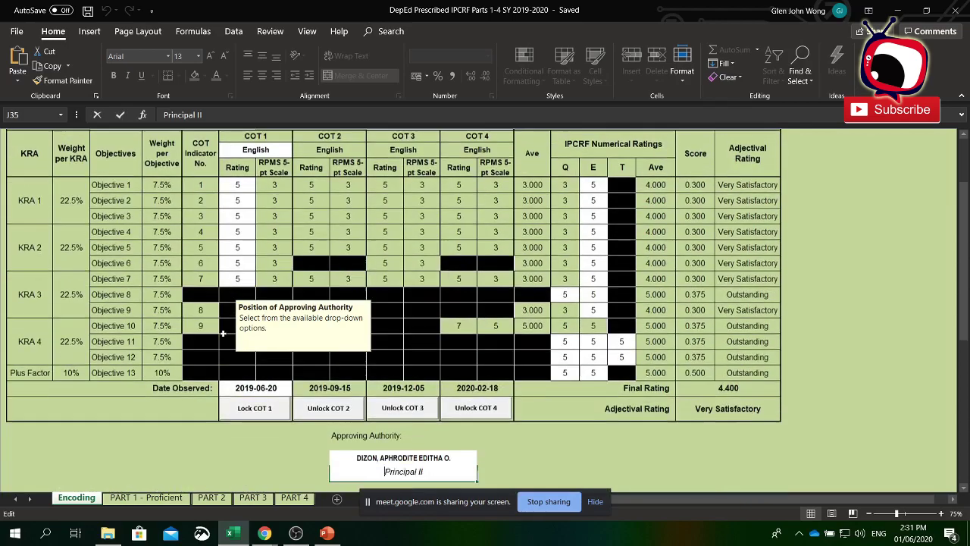
scroll(216, 311, "up", 2)
scroll(206, 276, "up", 2)
scroll(197, 243, "up", 2)
scroll(185, 205, "up", 2)
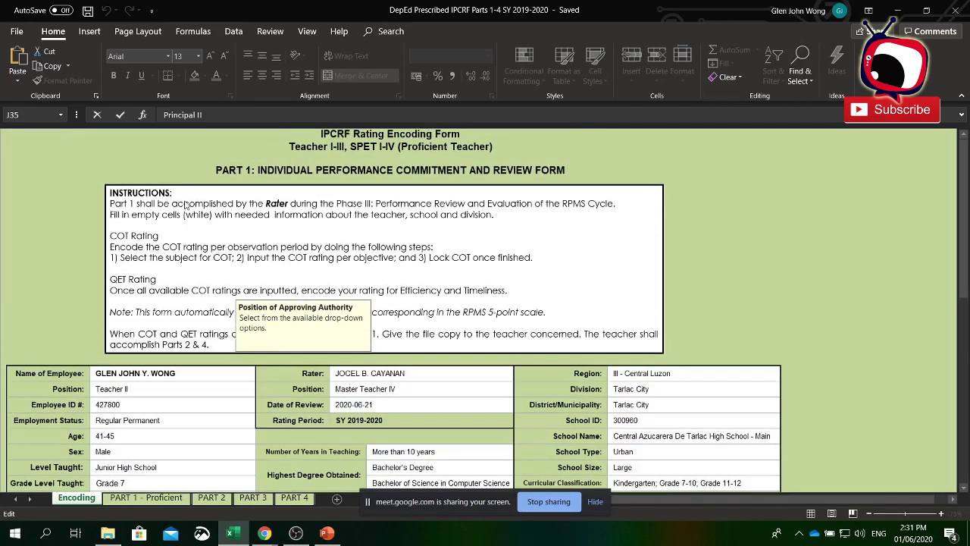
key("Escape")
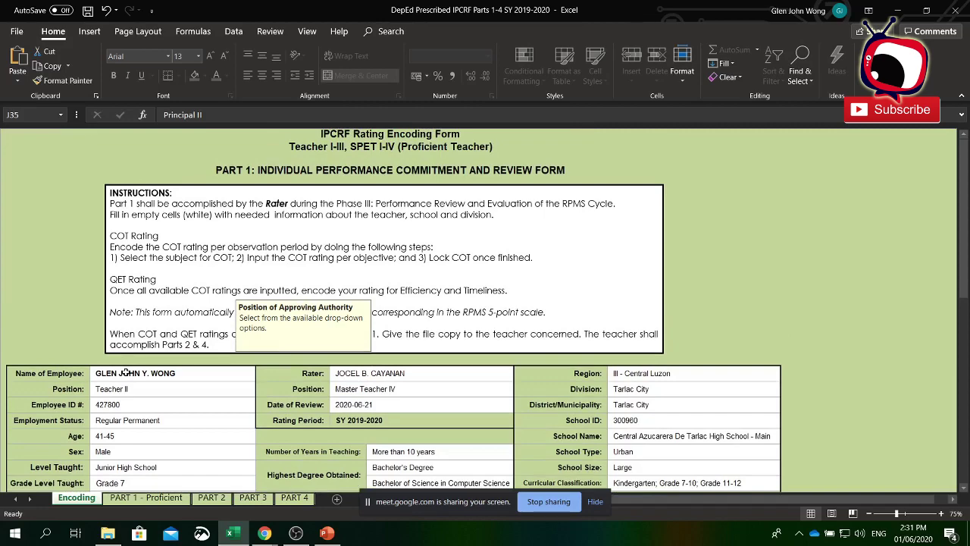
scroll(368, 371, "down", 8)
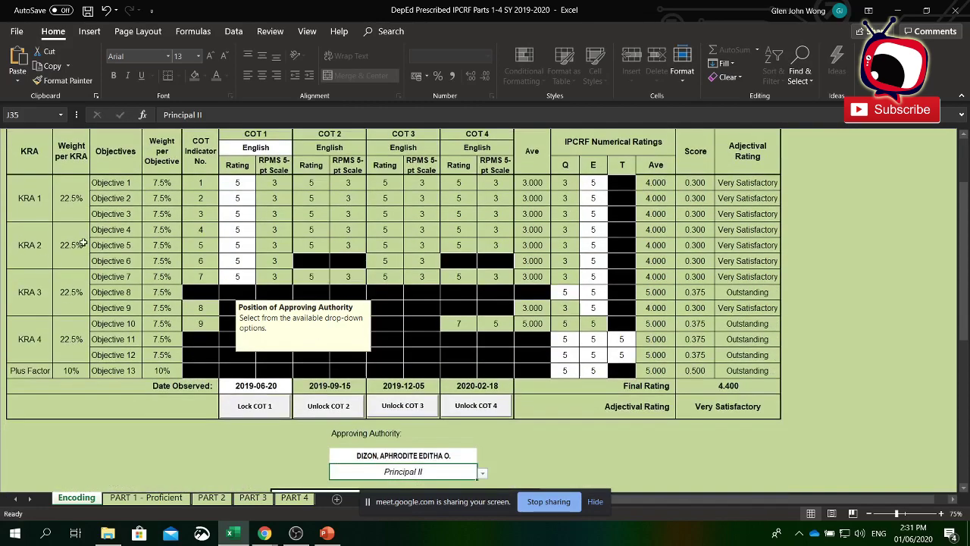
scroll(84, 243, "up", 3)
scroll(91, 265, "up", 1)
scroll(106, 318, "up", 3)
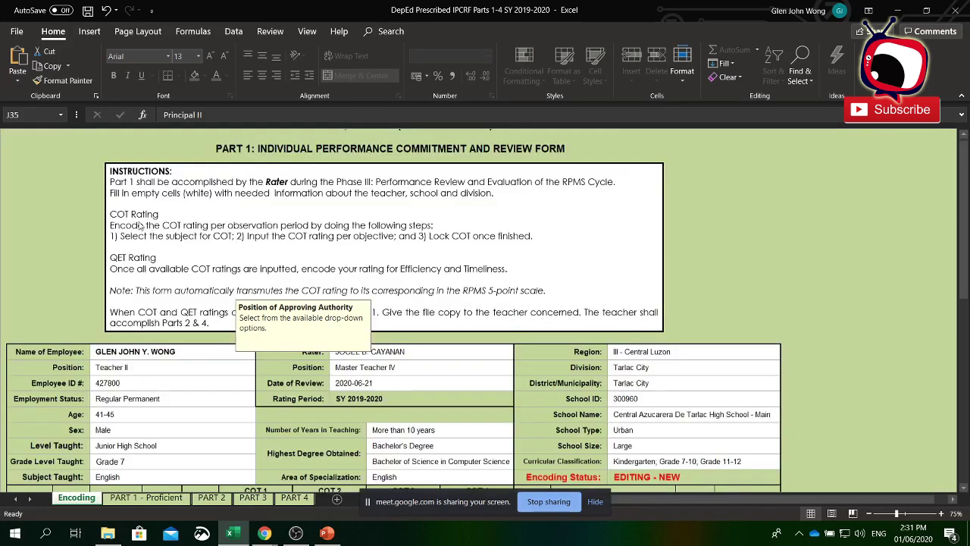
scroll(121, 364, "up", 1)
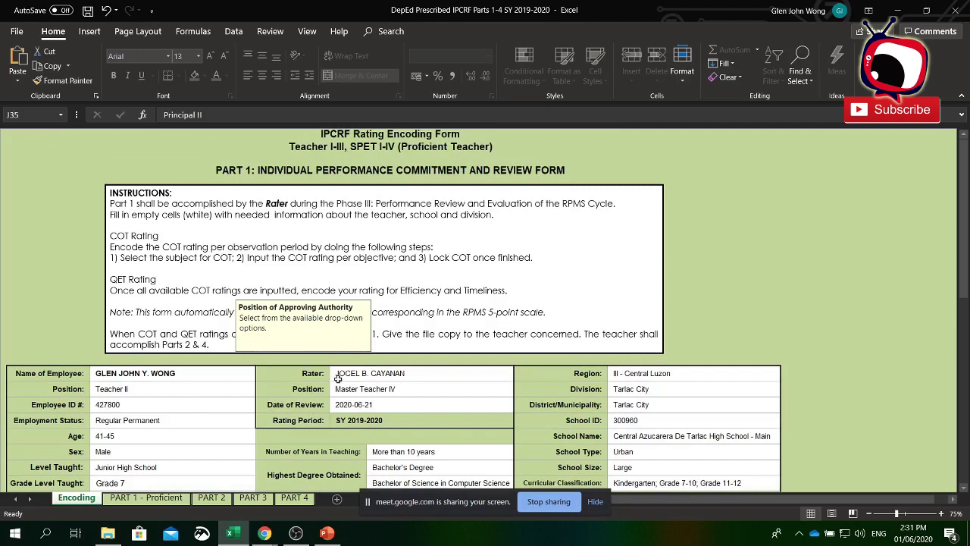
scroll(254, 464, "down", 7)
Unlock the COT 2, COT 3 and COT 4 ratings using the rater's password
left_click(322, 454)
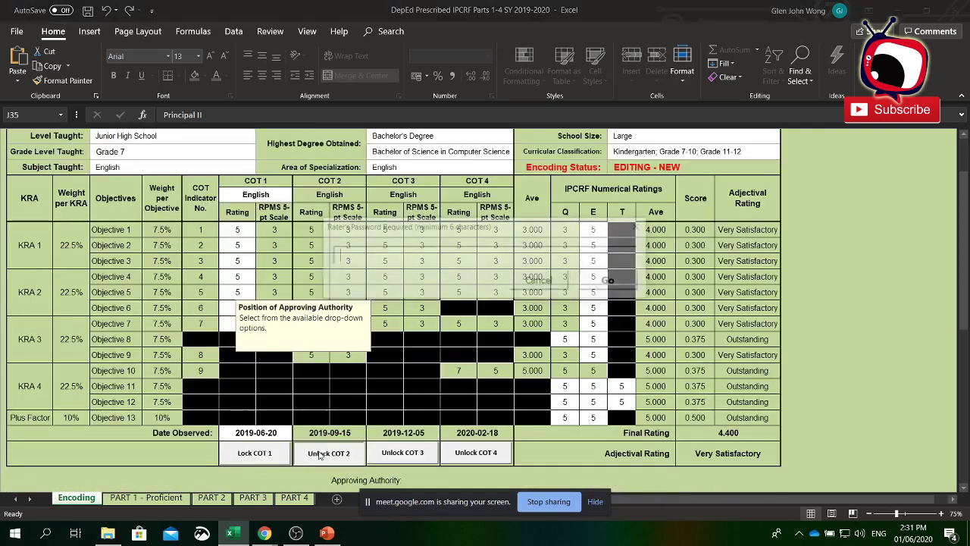
type("**")
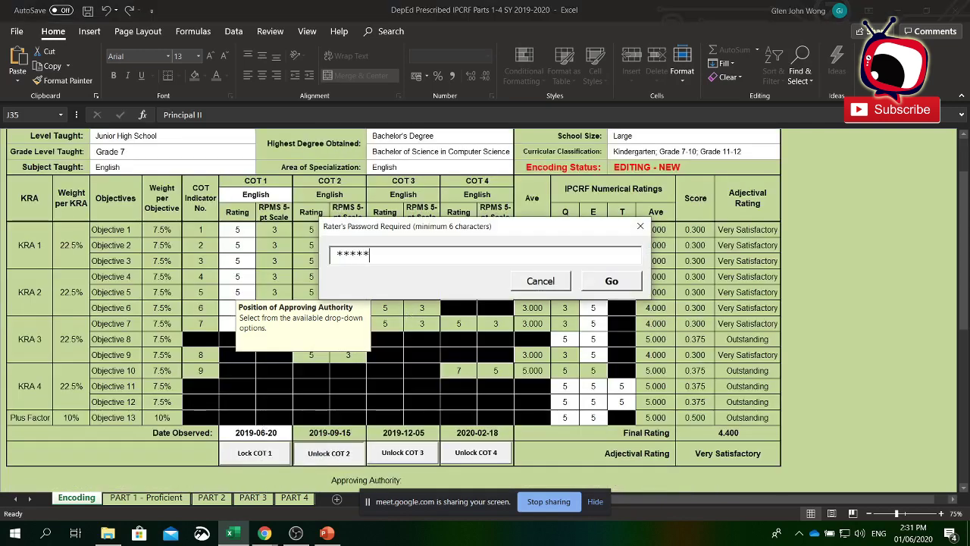
left_click(619, 281)
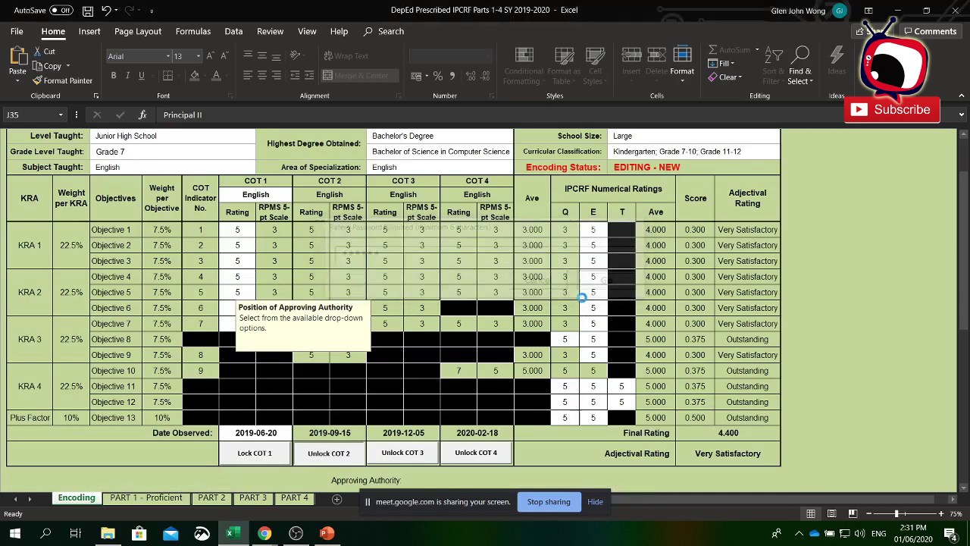
left_click(402, 455)
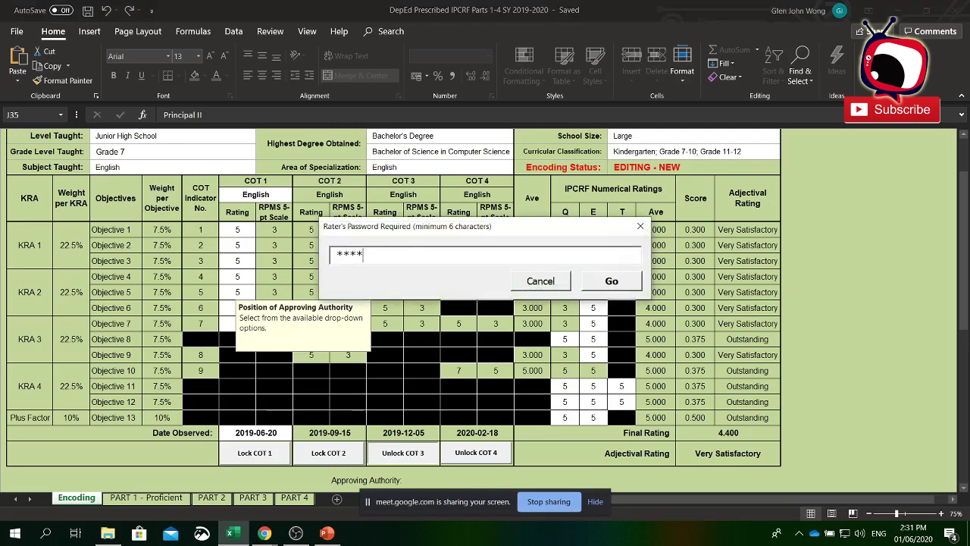
left_click(591, 284)
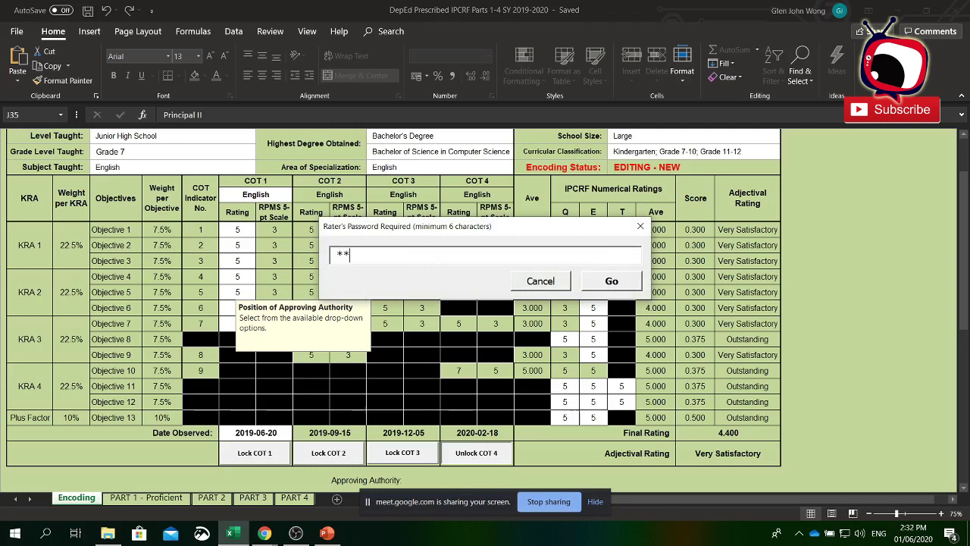
left_click(597, 282)
scroll(163, 277, "up", 1)
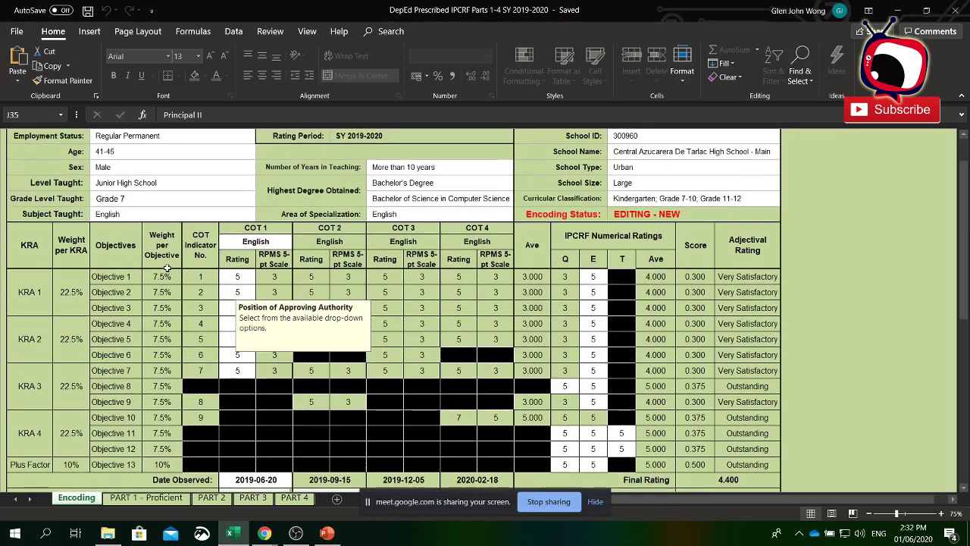
scroll(167, 267, "up", 1)
left_click(178, 135)
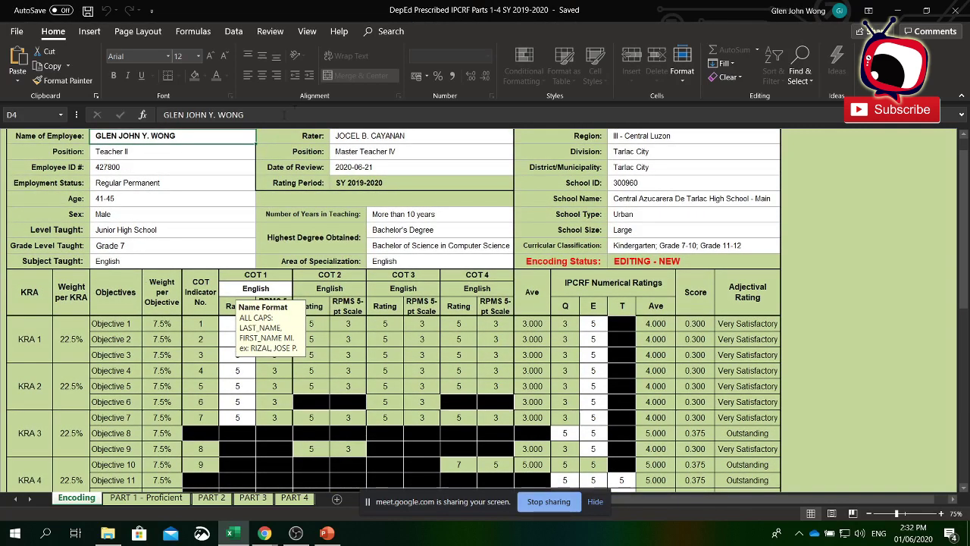
Rewrite the employee's name in D4 as surname, then first name
left_click_drag(285, 114, 92, 114)
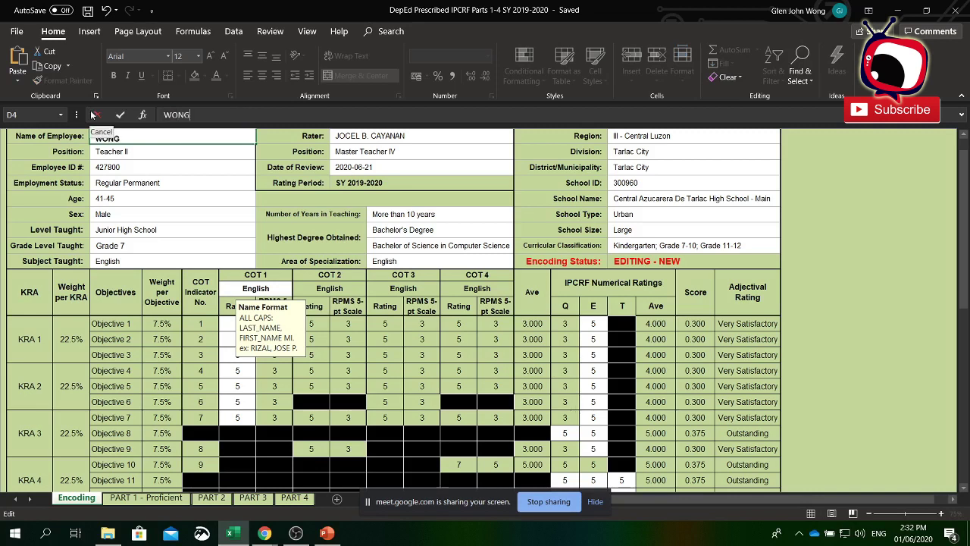
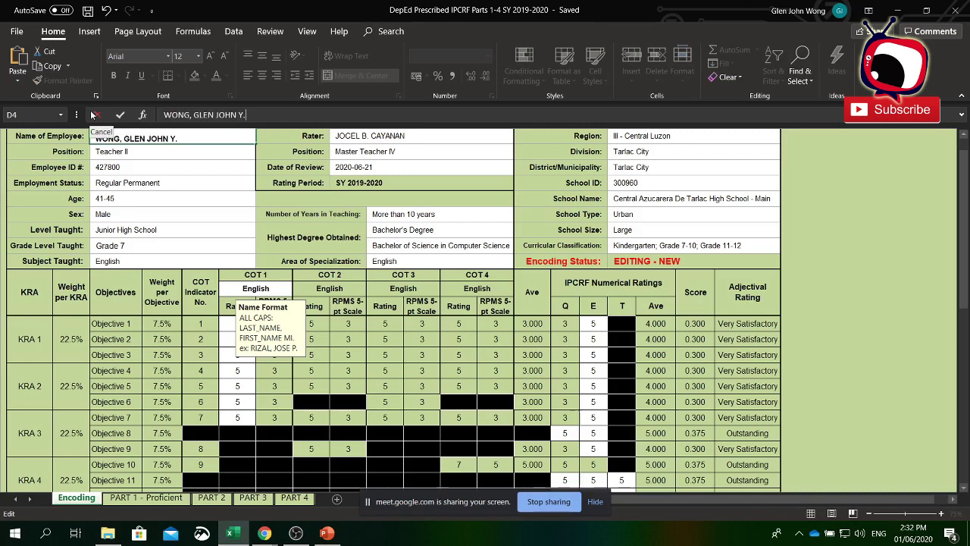
left_click(373, 135)
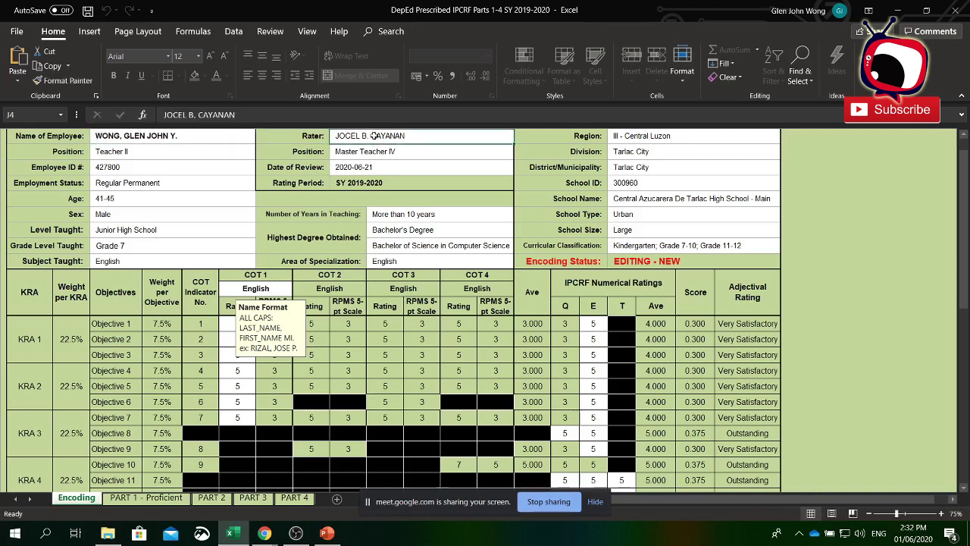
Rewrite the rater's name in J4 as surname, first name, middle initial
key("F2")
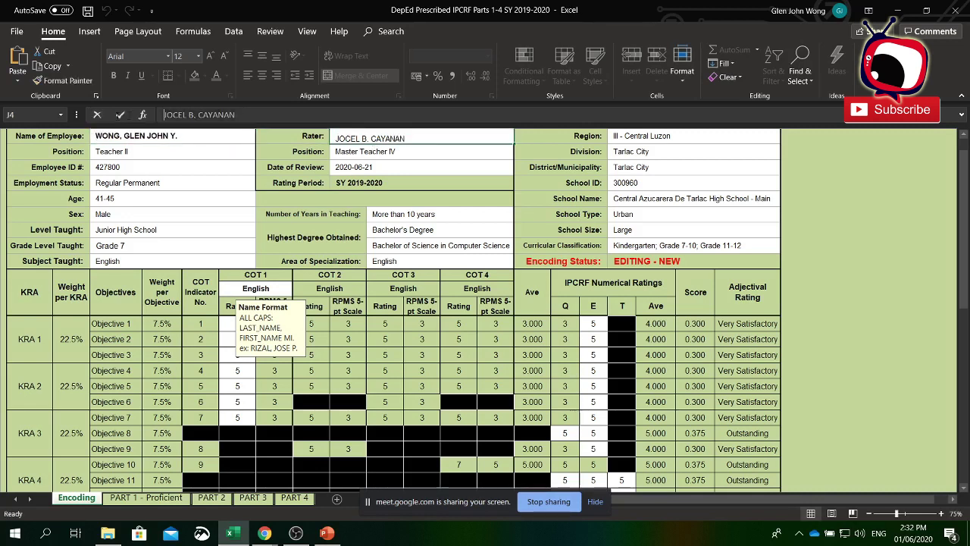
key("shift+Home")
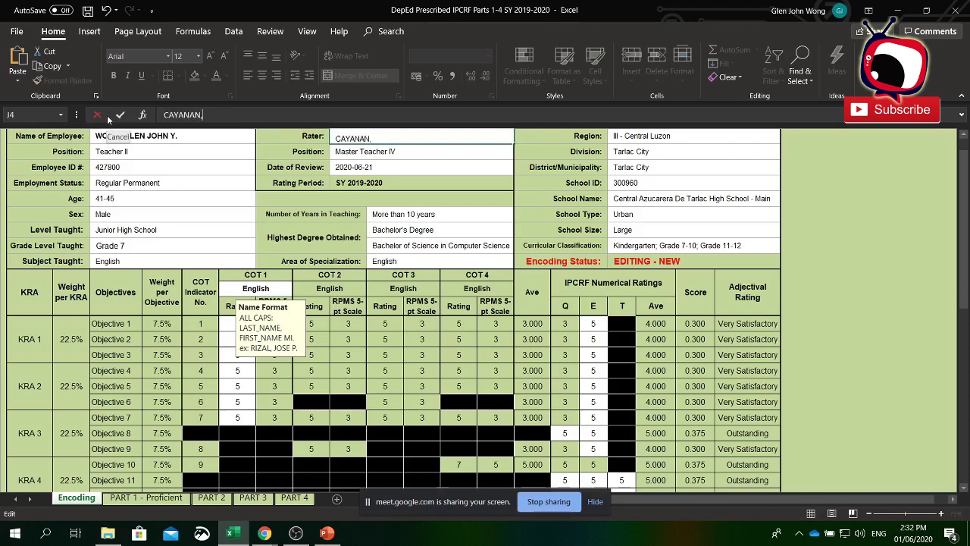
key("Return")
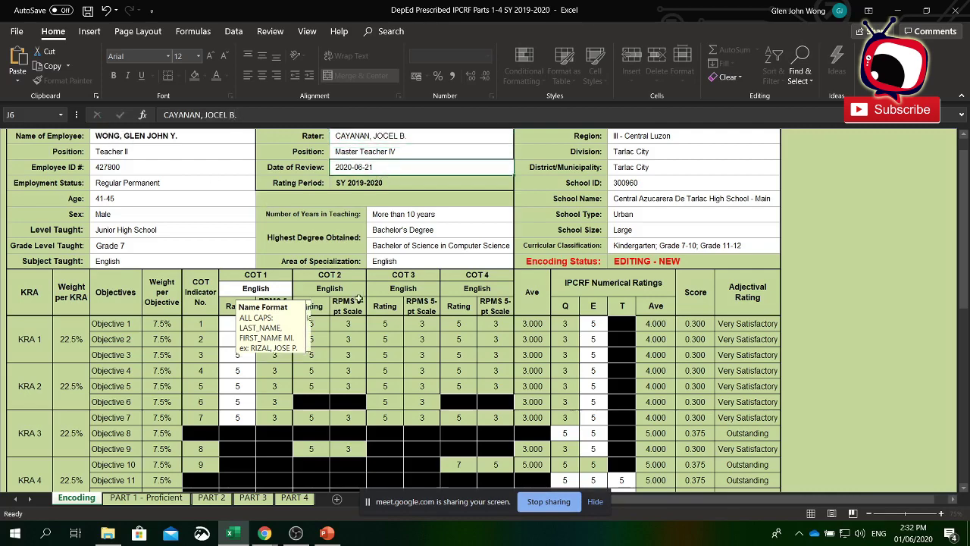
scroll(329, 406, "down", 2)
scroll(330, 405, "down", 2)
Lock the COT 1, COT 2, COT 3 and COT 4 ratings, entering the rater's password for each
left_click(260, 407)
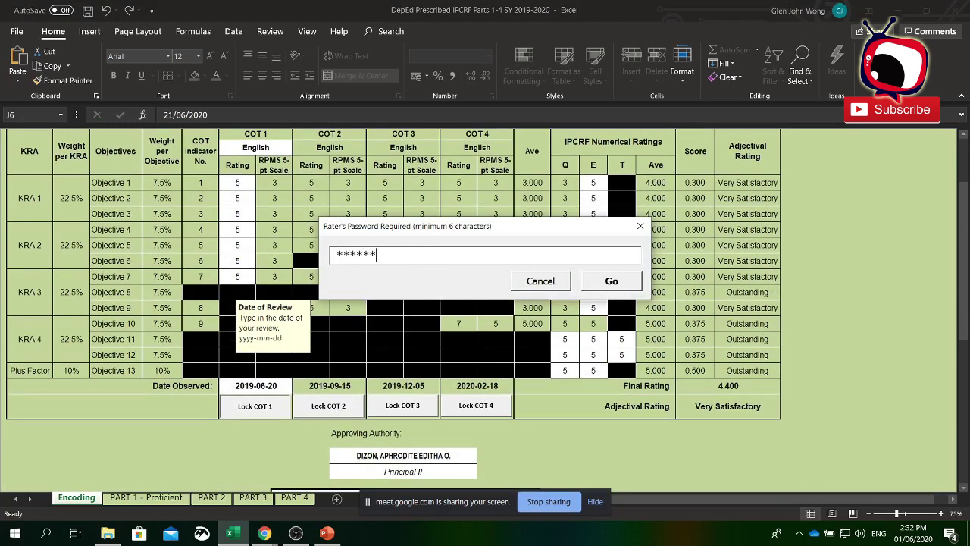
left_click(599, 286)
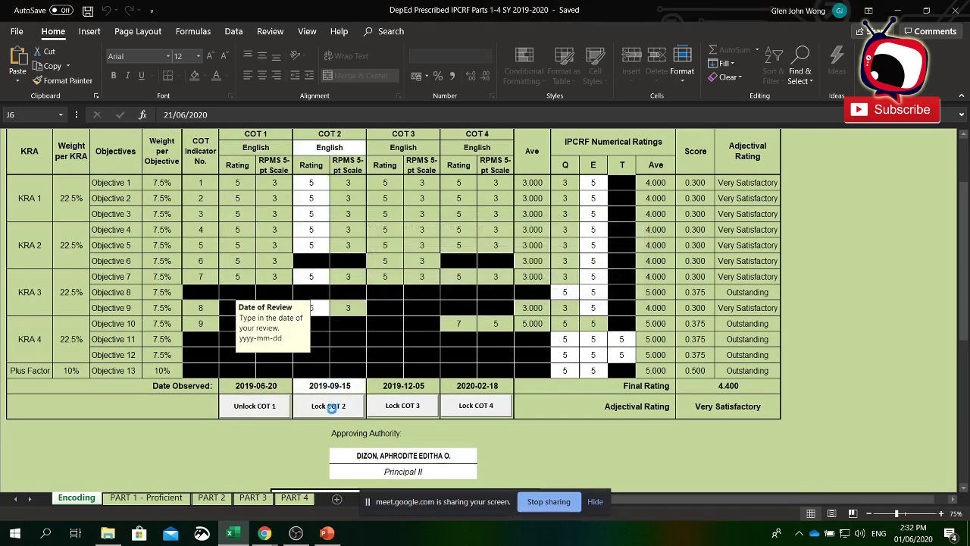
left_click(329, 406)
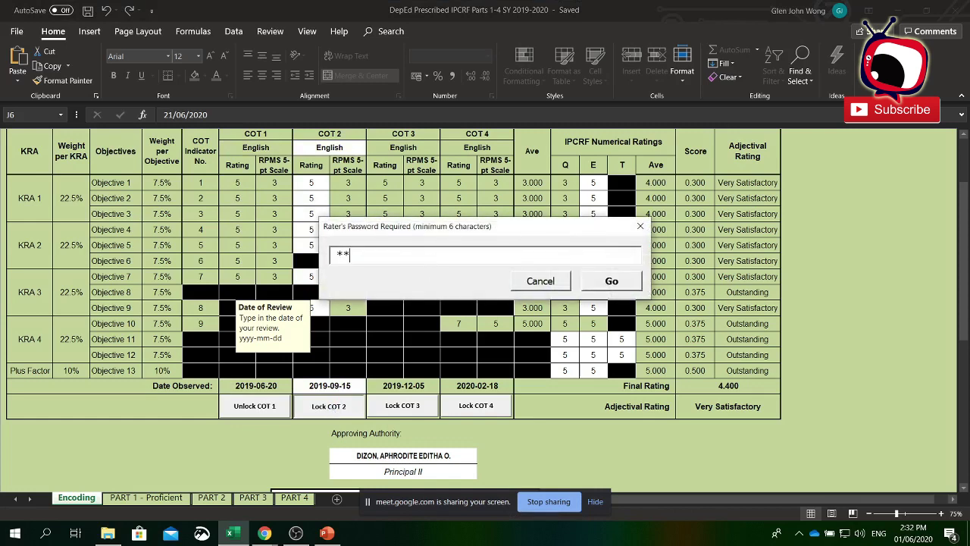
left_click(611, 282)
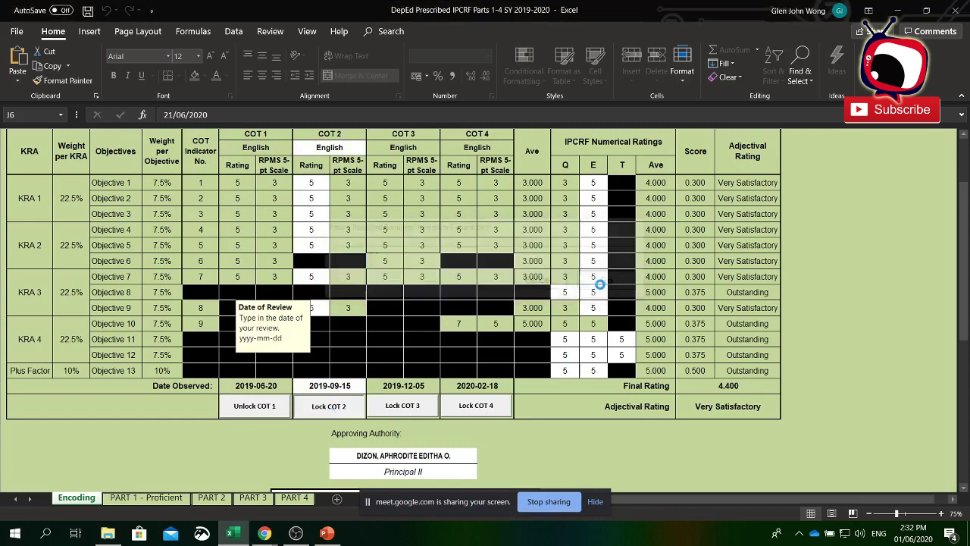
left_click(405, 406)
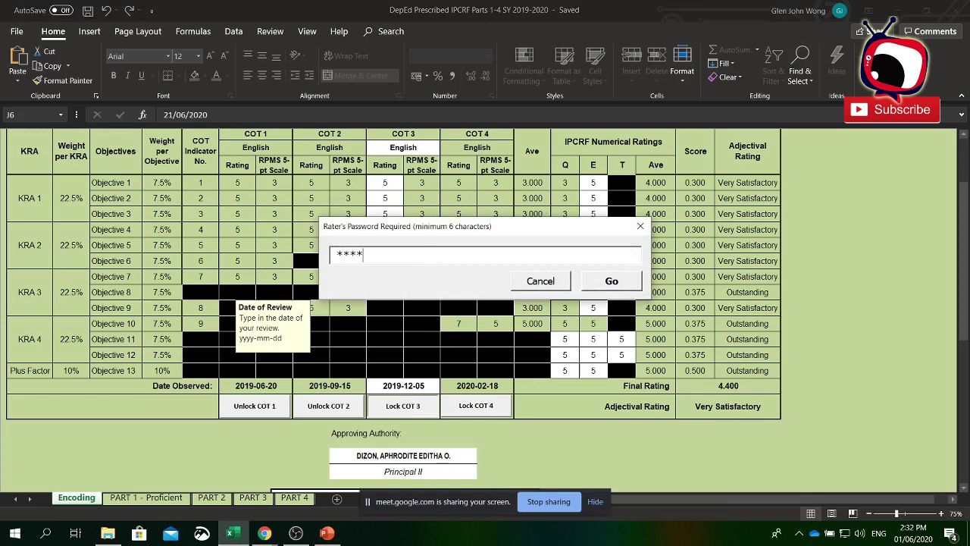
left_click(592, 285)
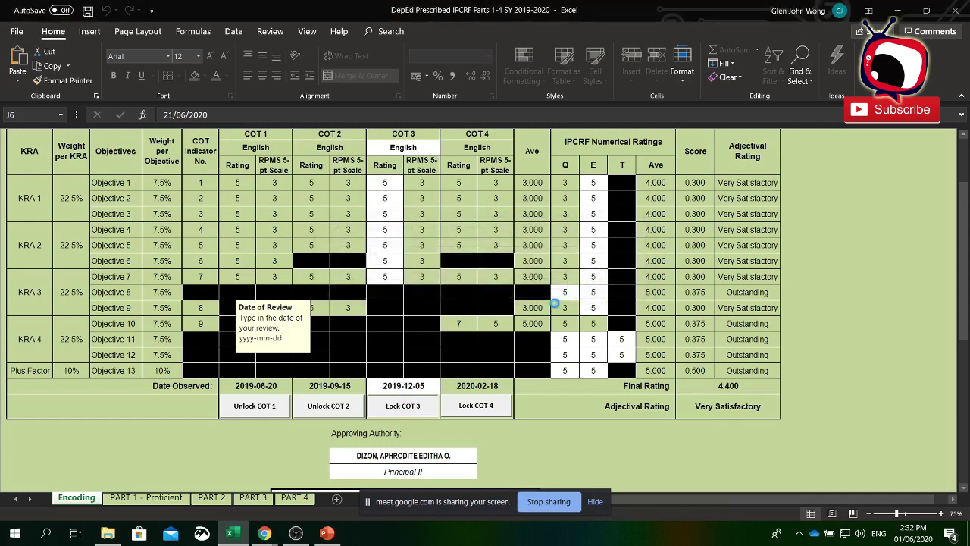
left_click(477, 409)
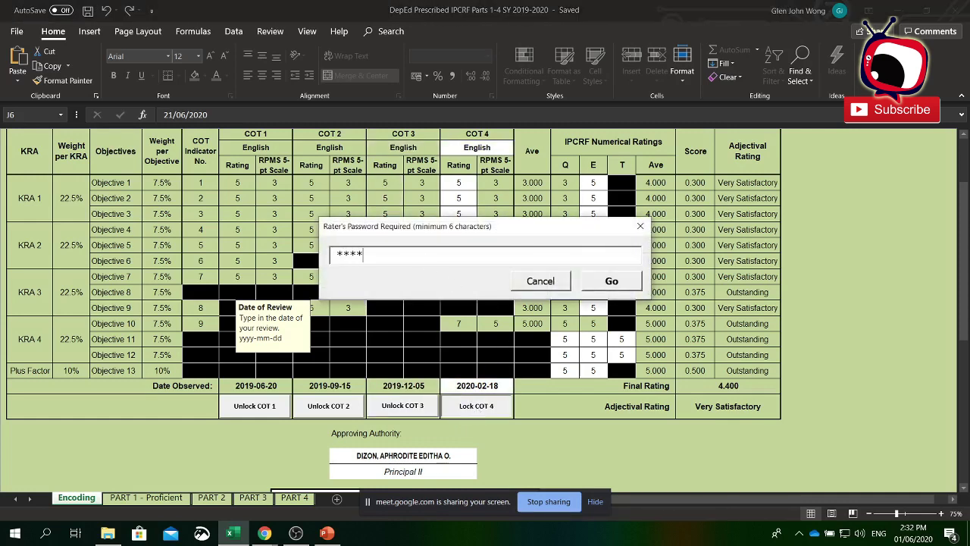
type("*")
left_click(612, 281)
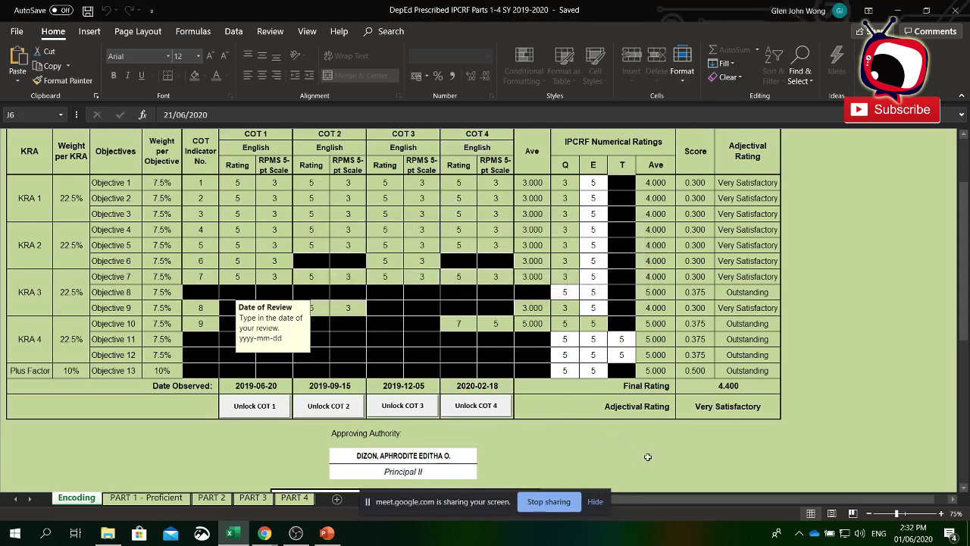
scroll(572, 450, "down", 1)
scroll(606, 438, "down", 1)
scroll(601, 392, "down", 2)
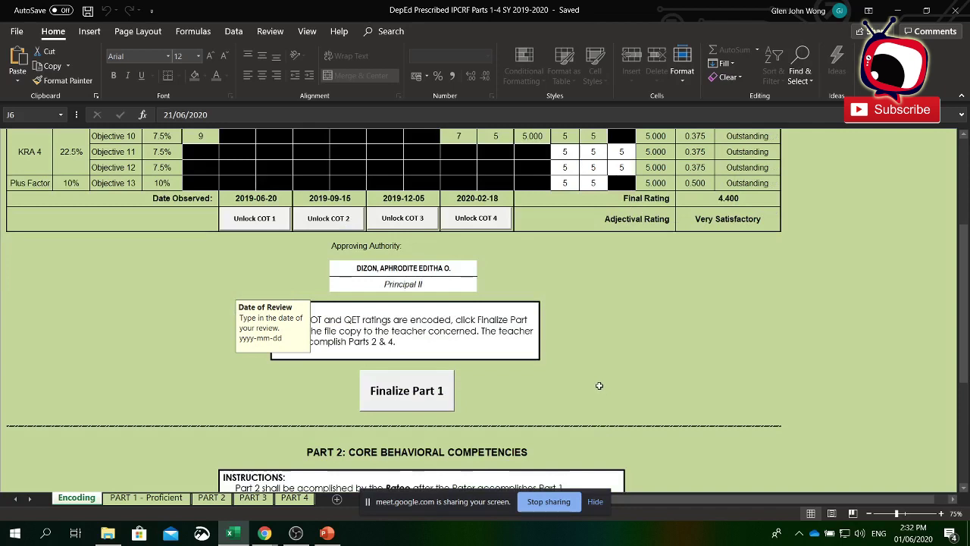
Finalize Part 1 with the rater's password and acknowledge the data-saved Success message
left_click(410, 394)
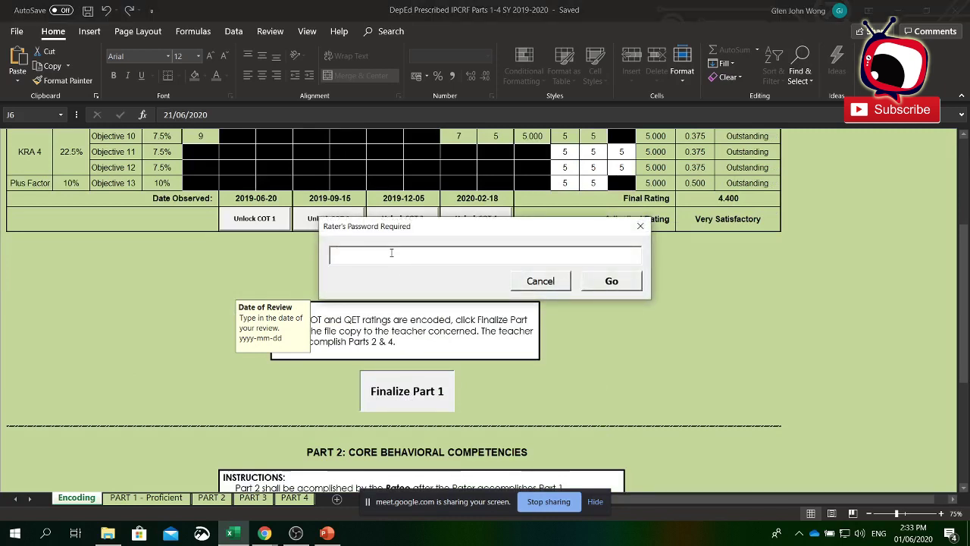
type("*")
type("**")
left_click(616, 282)
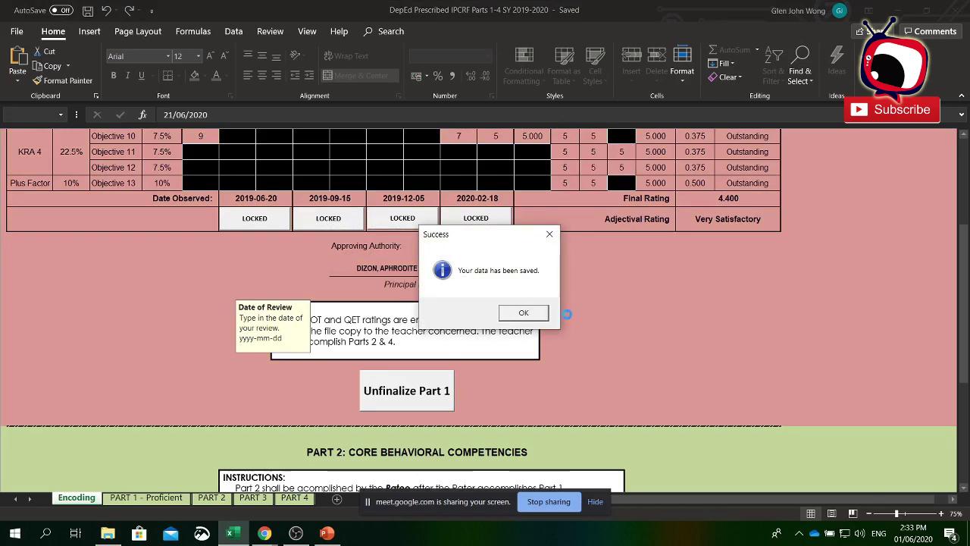
left_click(541, 313)
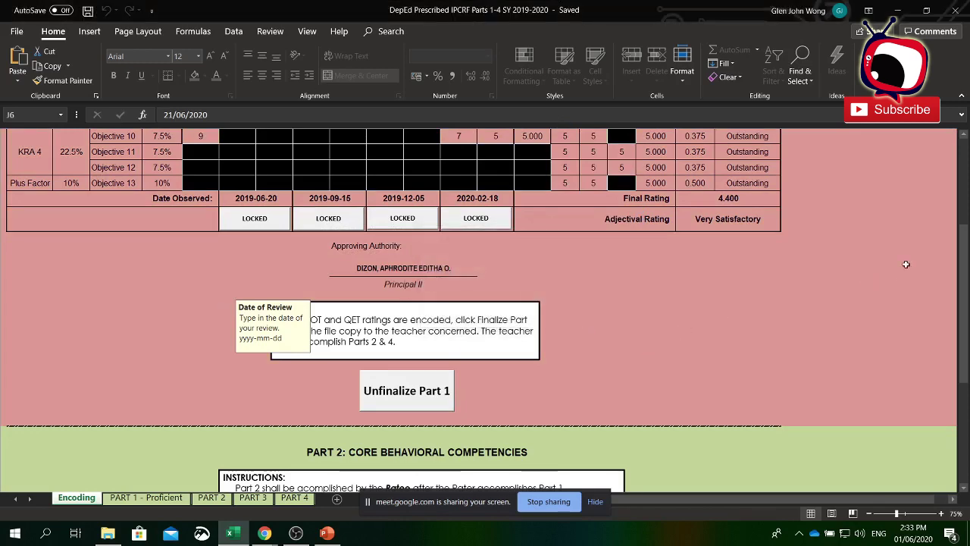
Scroll down the Encoding sheet to the Part 2 Core Behavioral Competencies checklist
scroll(872, 262, "up", 2)
scroll(764, 179, "up", 4)
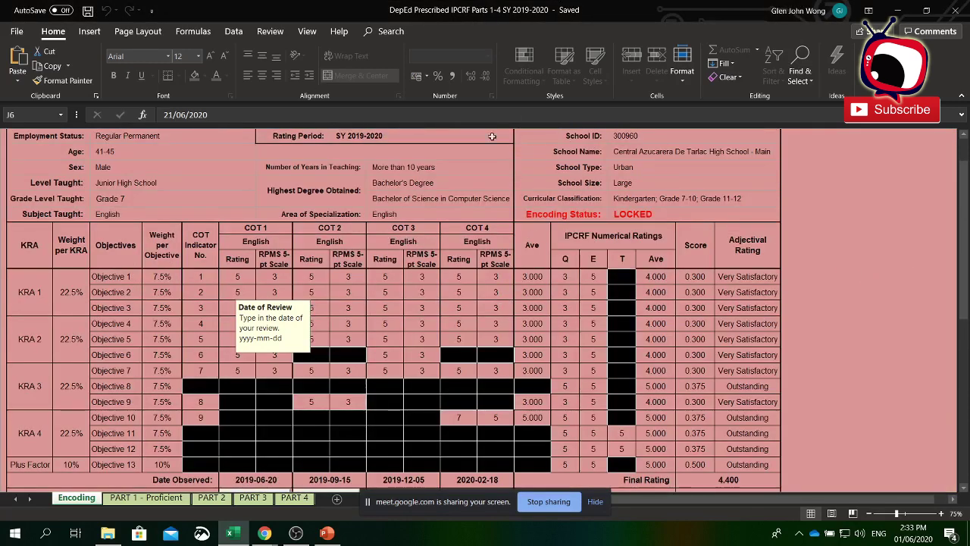
scroll(395, 335, "down", 3)
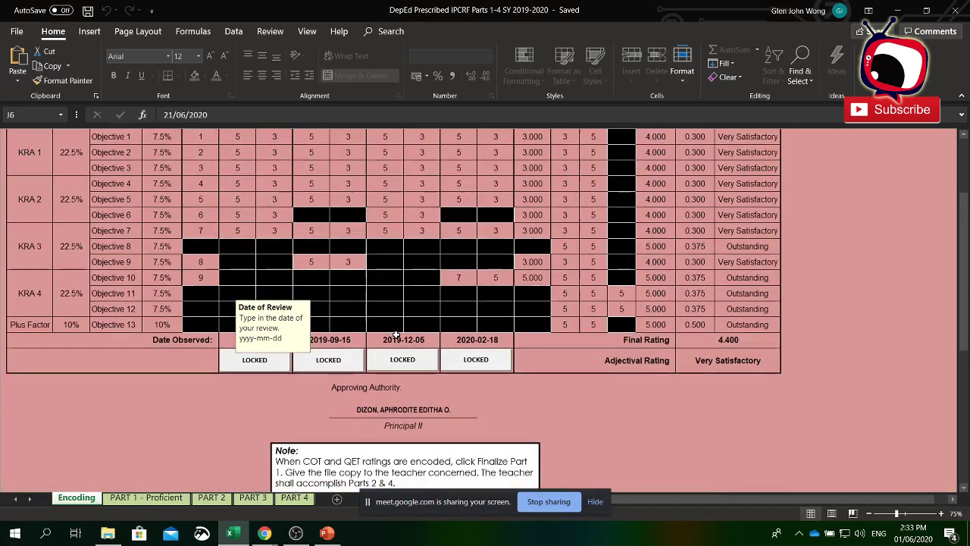
scroll(425, 335, "down", 3)
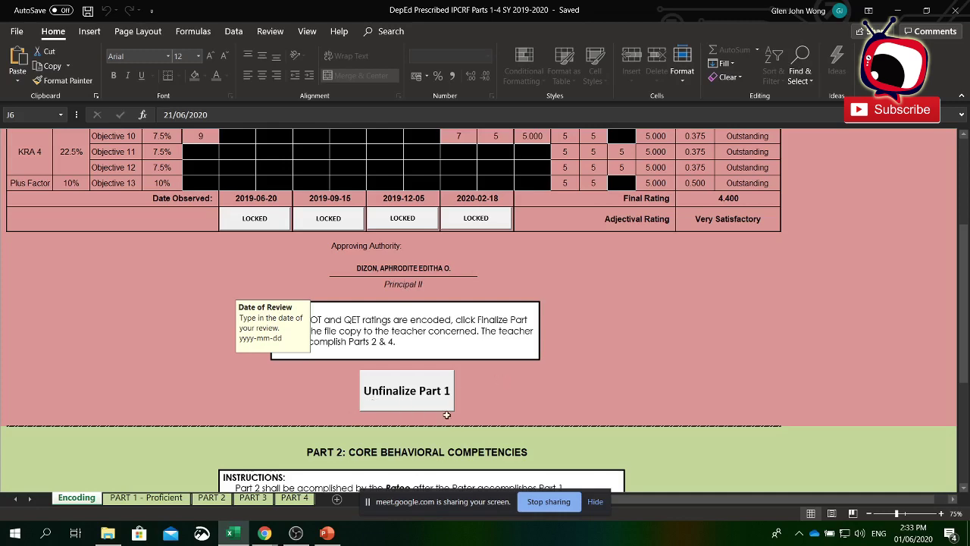
scroll(617, 359, "down", 2)
scroll(617, 359, "down", 3)
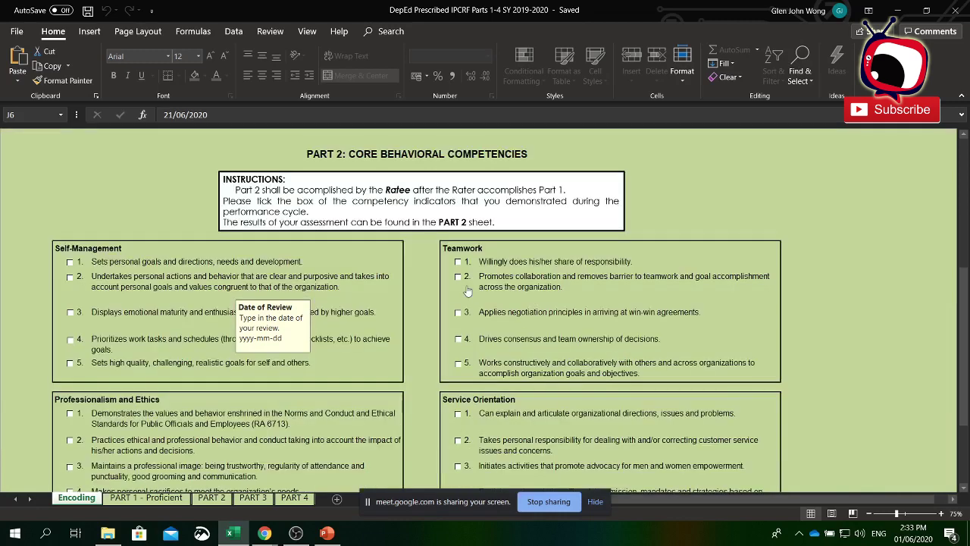
scroll(467, 292, "up", 3)
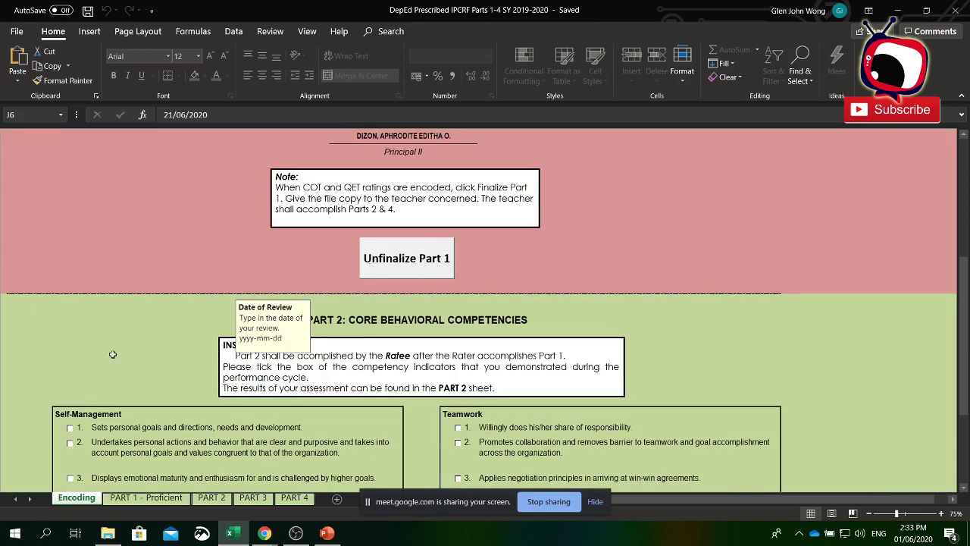
scroll(111, 355, "down", 3)
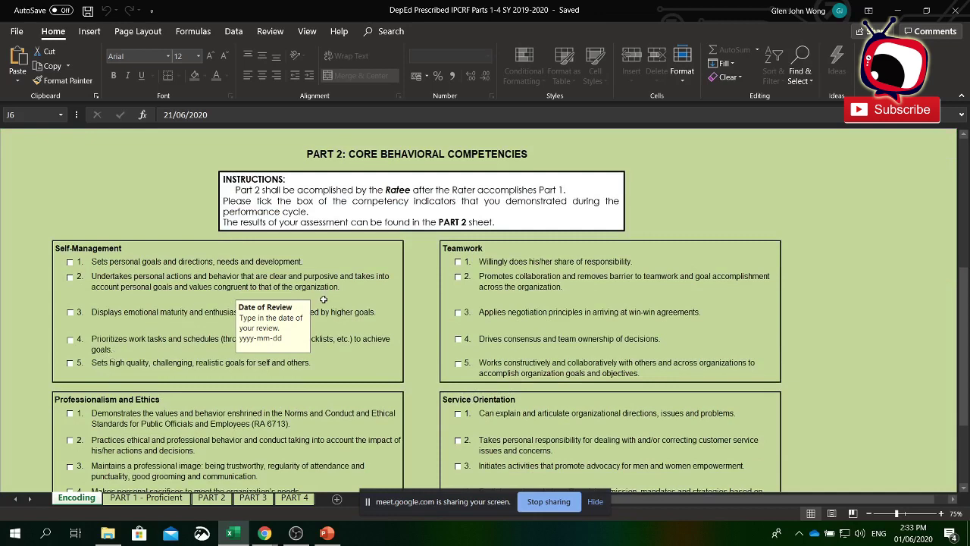
scroll(387, 294, "up", 3)
scroll(645, 270, "up", 1)
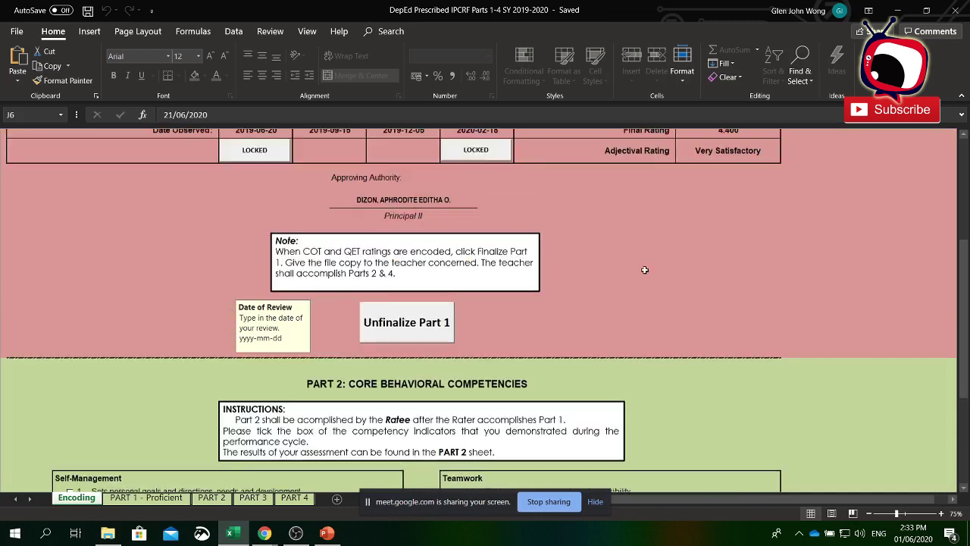
scroll(645, 270, "up", 3)
scroll(644, 270, "up", 2)
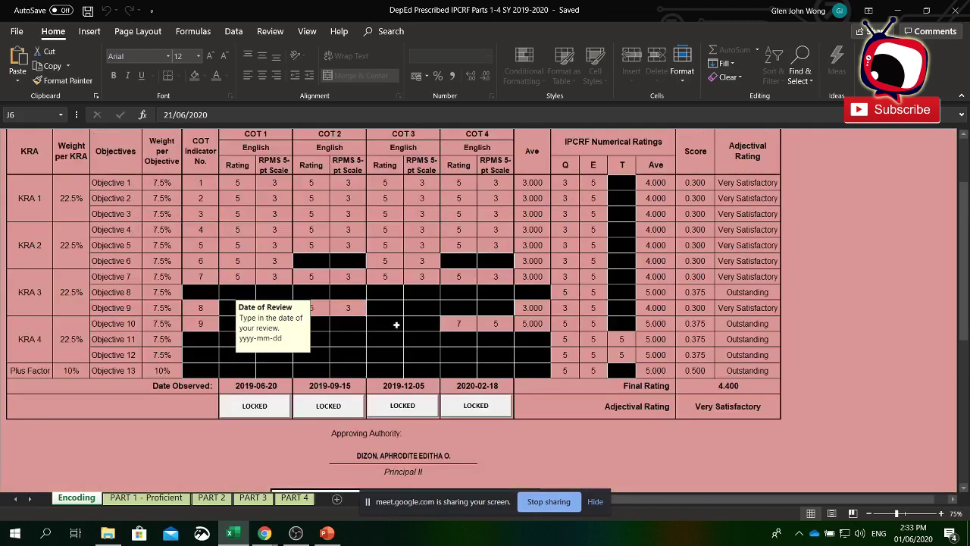
scroll(435, 361, "down", 2)
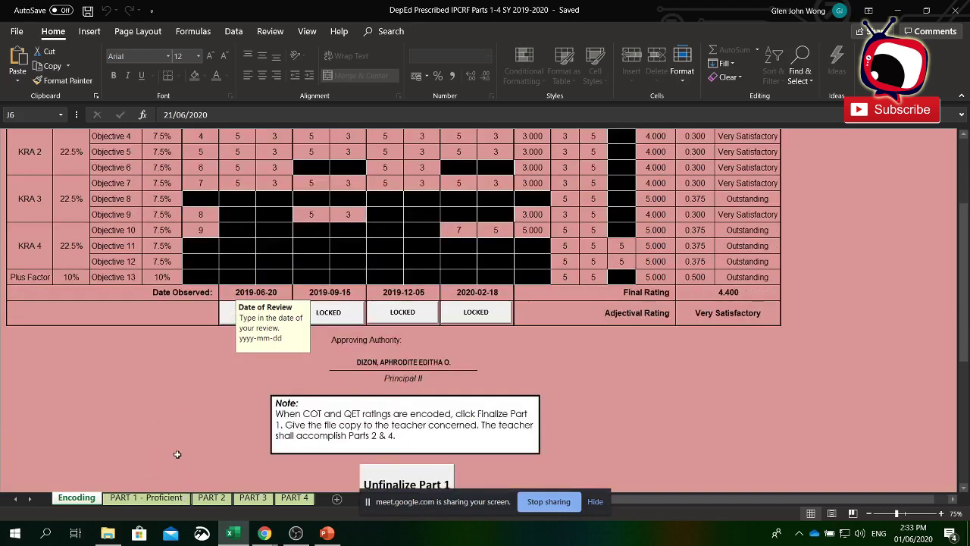
scroll(159, 415, "down", 3)
scroll(158, 386, "down", 2)
scroll(177, 364, "down", 2)
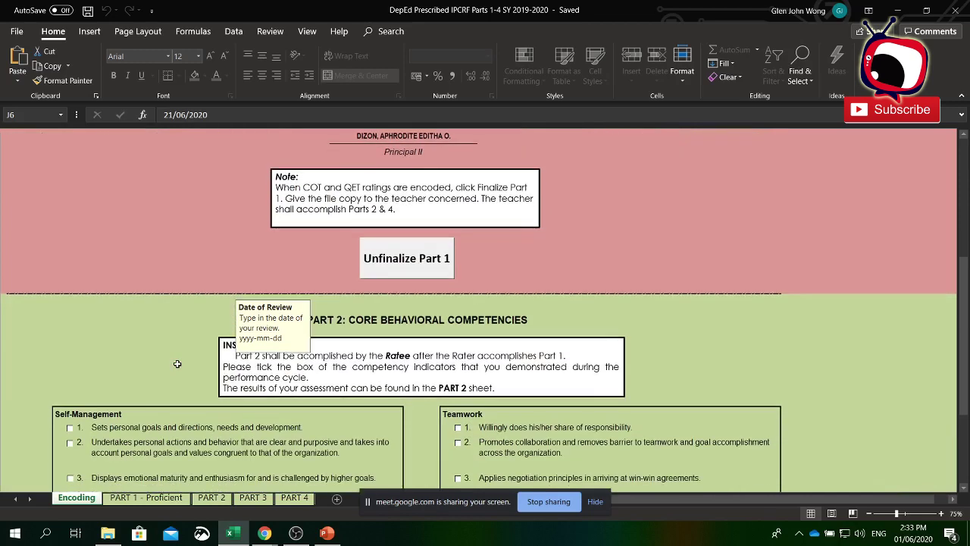
scroll(177, 364, "down", 4)
scroll(196, 349, "up", 2)
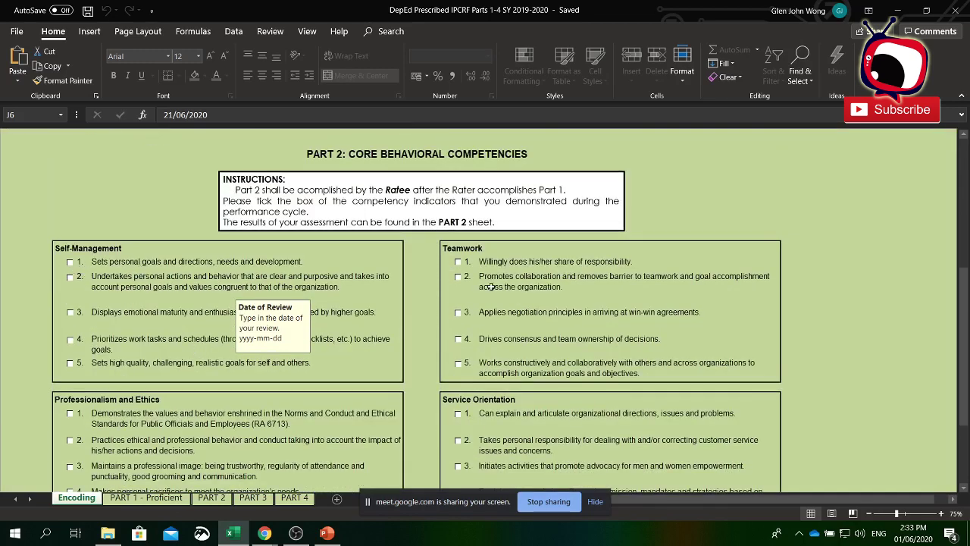
Tick the Self-Management and Teamwork competency indicators
left_click(70, 262)
left_click(72, 313)
left_click(71, 340)
left_click(71, 363)
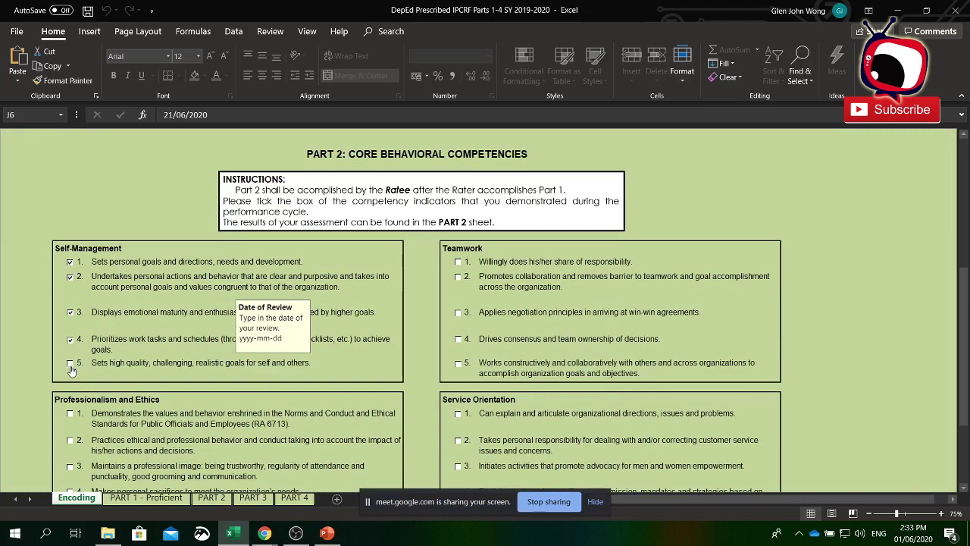
left_click(458, 262)
left_click(457, 277)
left_click(458, 312)
left_click(458, 340)
left_click(458, 363)
left_click(964, 490)
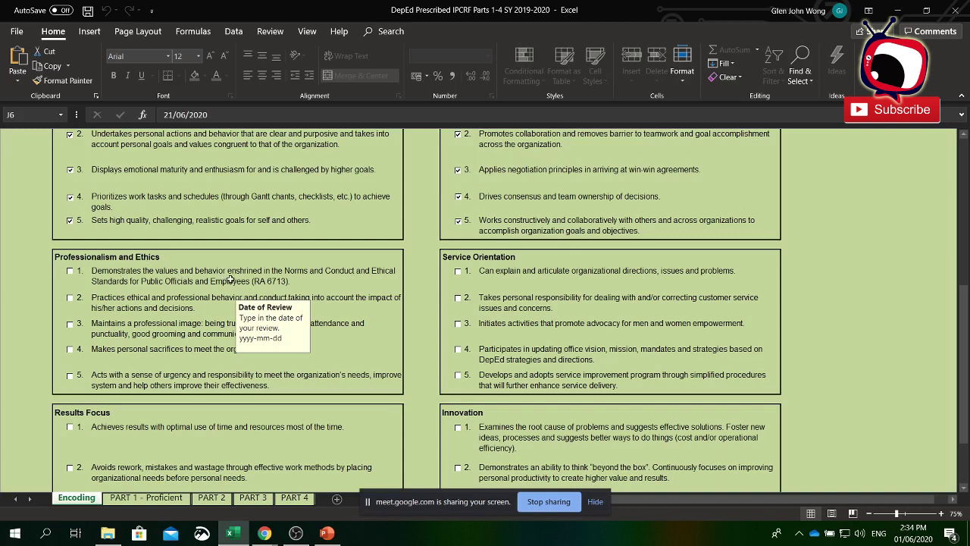
Tick all five Professionalism and Ethics and Service Orientation indicators
left_click(70, 271)
left_click(70, 297)
left_click(70, 323)
left_click(70, 349)
left_click(137, 363)
left_click(460, 273)
left_click(457, 298)
left_click(458, 323)
left_click(457, 350)
left_click(458, 375)
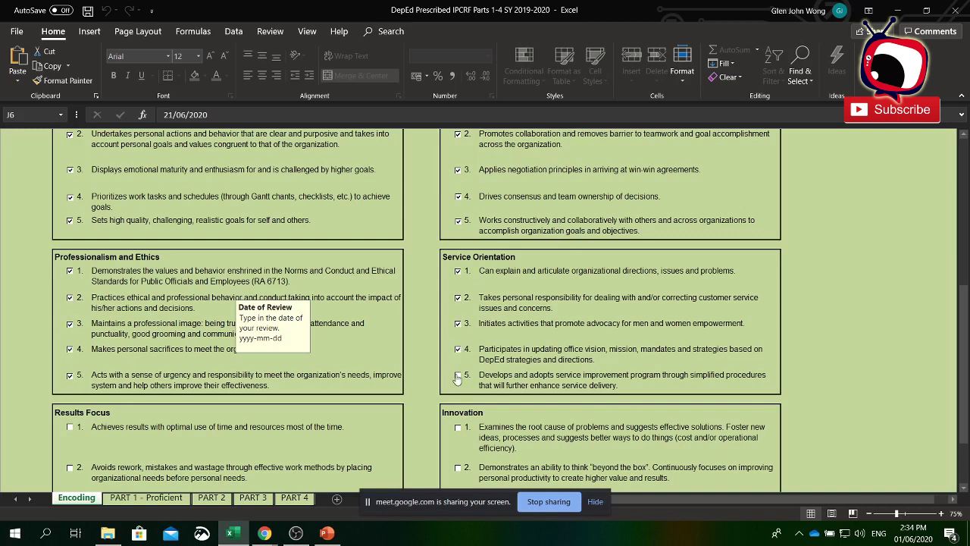
left_click(963, 492)
left_click(963, 491)
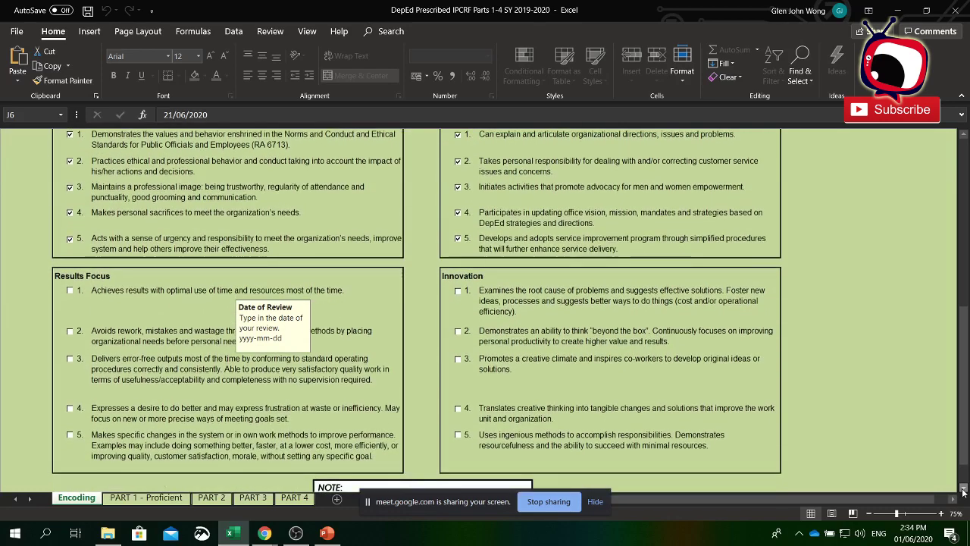
Tick all five Results Focus and Innovation indicators
left_click(70, 263)
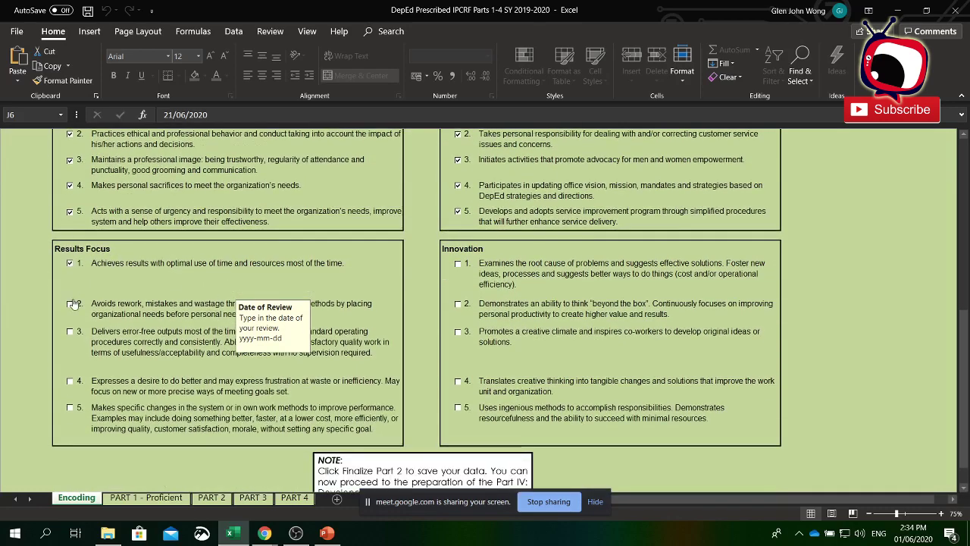
left_click(70, 303)
left_click(70, 331)
left_click(69, 383)
left_click(70, 408)
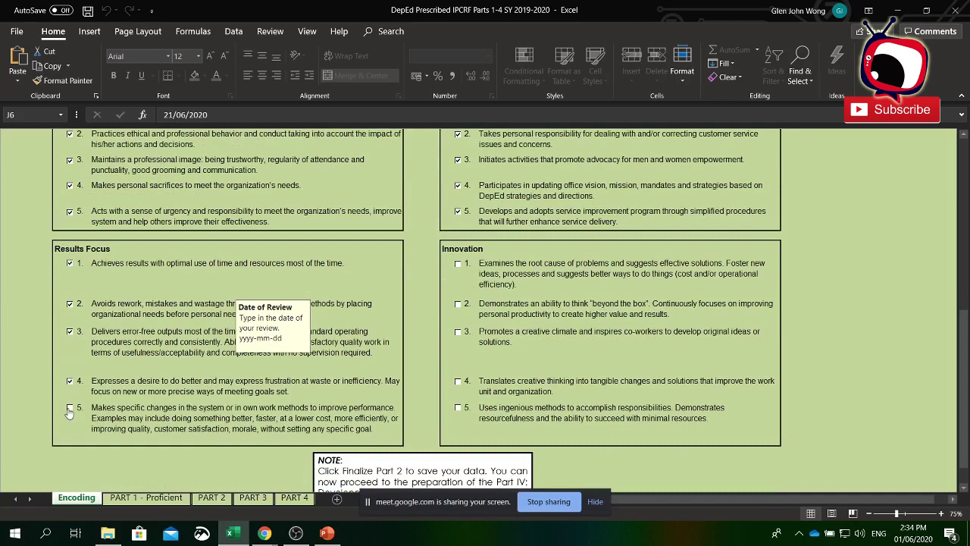
left_click(458, 264)
left_click(457, 304)
left_click(459, 333)
left_click(457, 382)
left_click(458, 408)
scroll(703, 291, "up", 3)
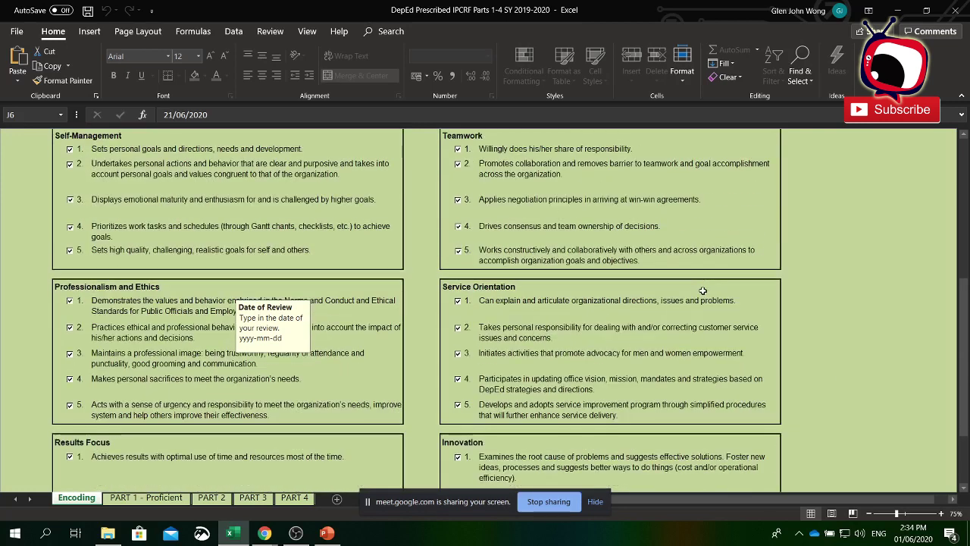
Untick Teamwork 3, Professionalism and Ethics 3, and Innovation 3
left_click(458, 201)
left_click(69, 357)
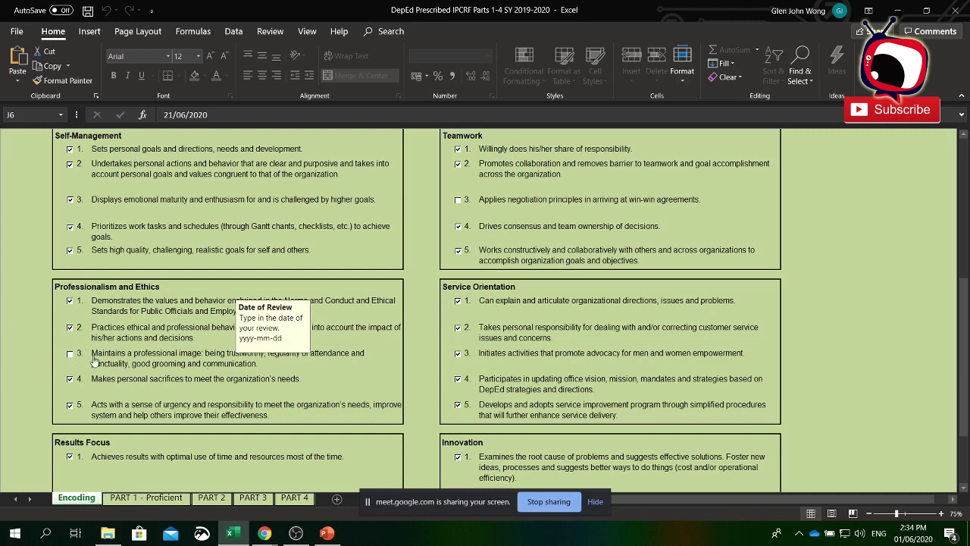
left_click(962, 489)
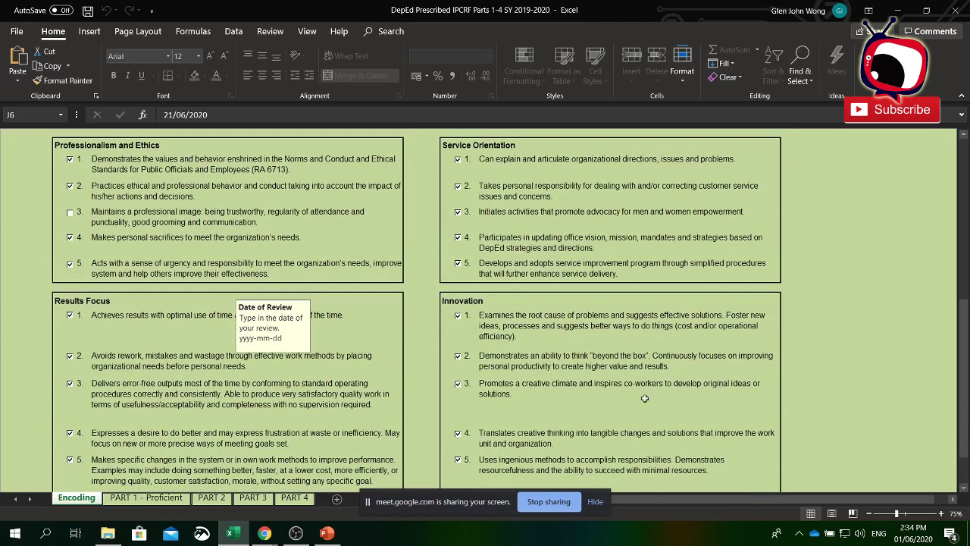
left_click(458, 385)
scroll(823, 444, "down", 3)
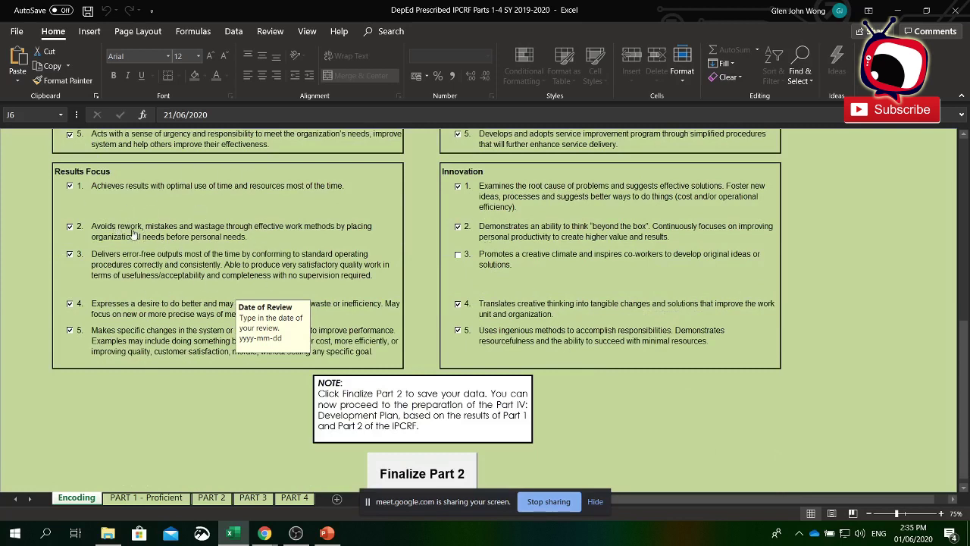
Finalize Part 2 under a new ratee password and acknowledge the data-saved message
scroll(184, 276, "up", 2)
scroll(185, 276, "up", 8)
scroll(184, 276, "up", 5)
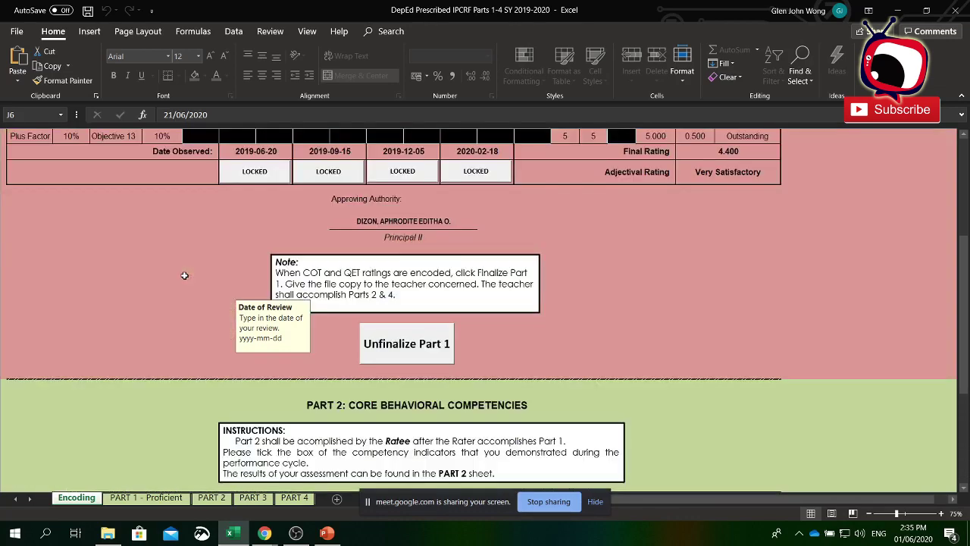
scroll(789, 431, "down", 1)
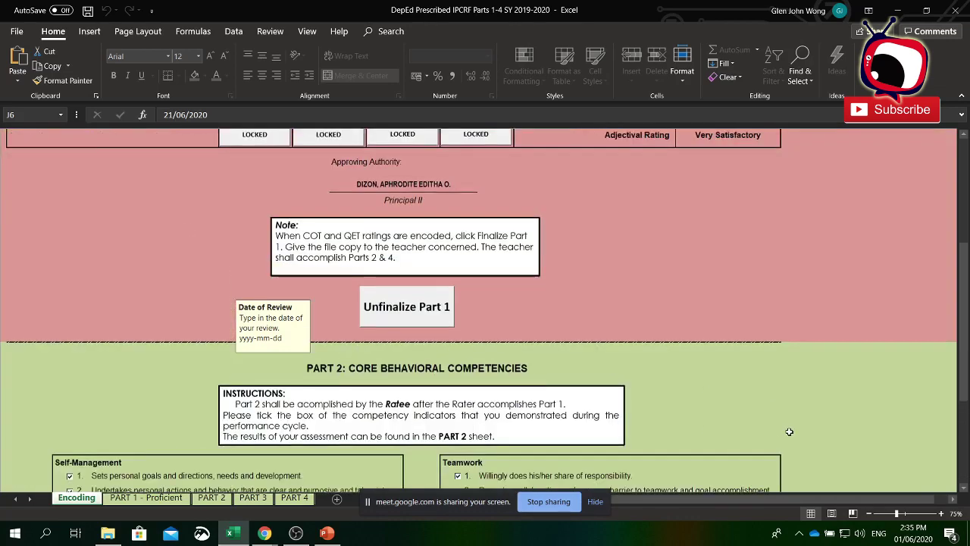
scroll(789, 432, "down", 5)
scroll(790, 431, "down", 5)
scroll(658, 412, "down", 3)
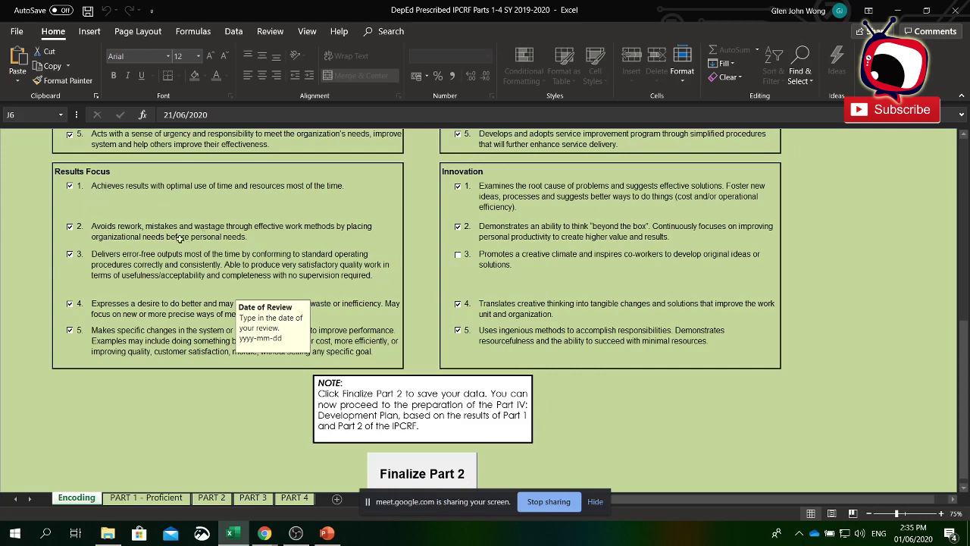
scroll(626, 330, "up", 5)
scroll(626, 330, "up", 6)
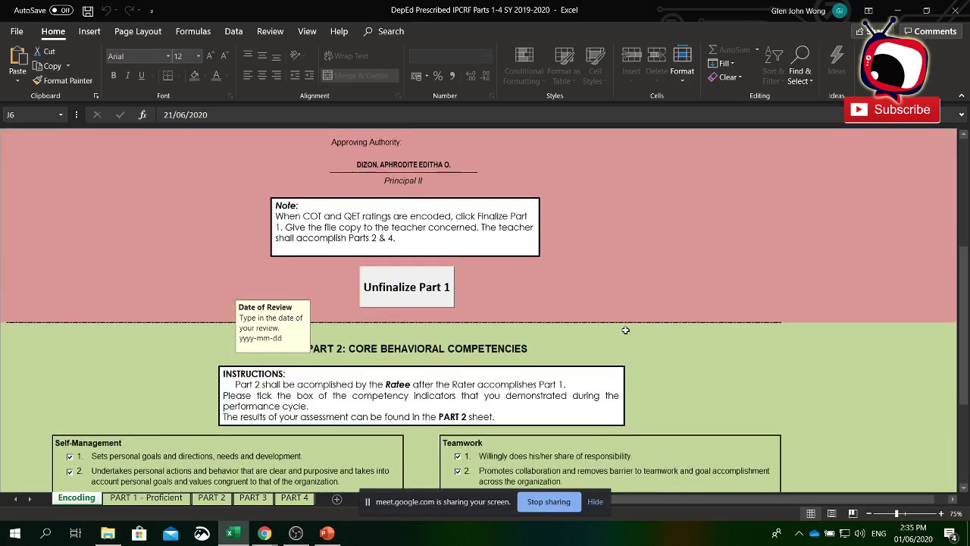
scroll(626, 330, "up", 3)
scroll(626, 354, "down", 7)
scroll(626, 353, "down", 5)
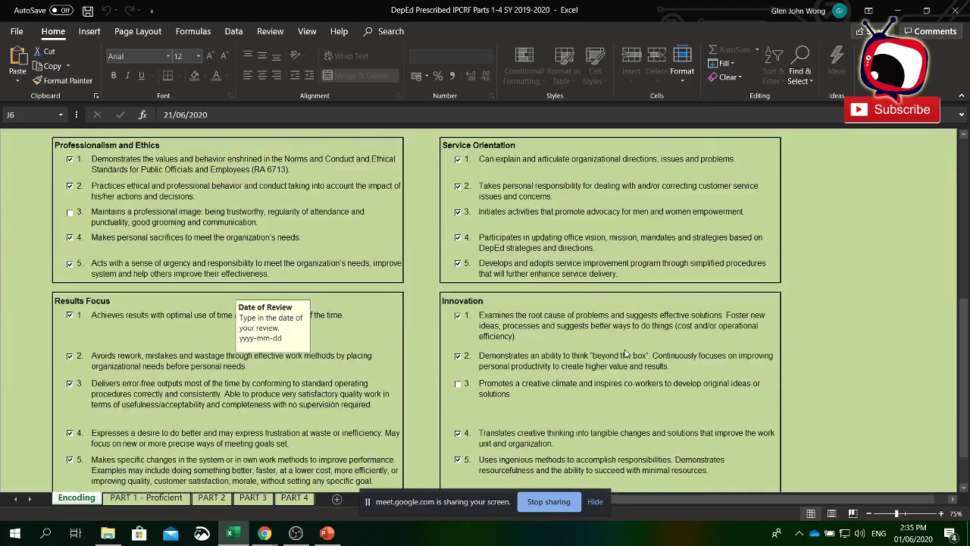
scroll(626, 354, "down", 1)
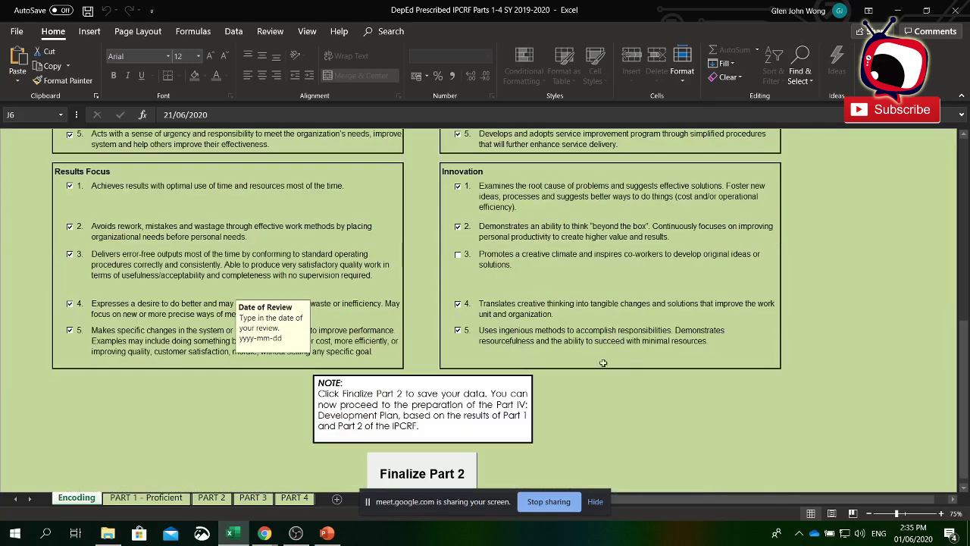
left_click(435, 478)
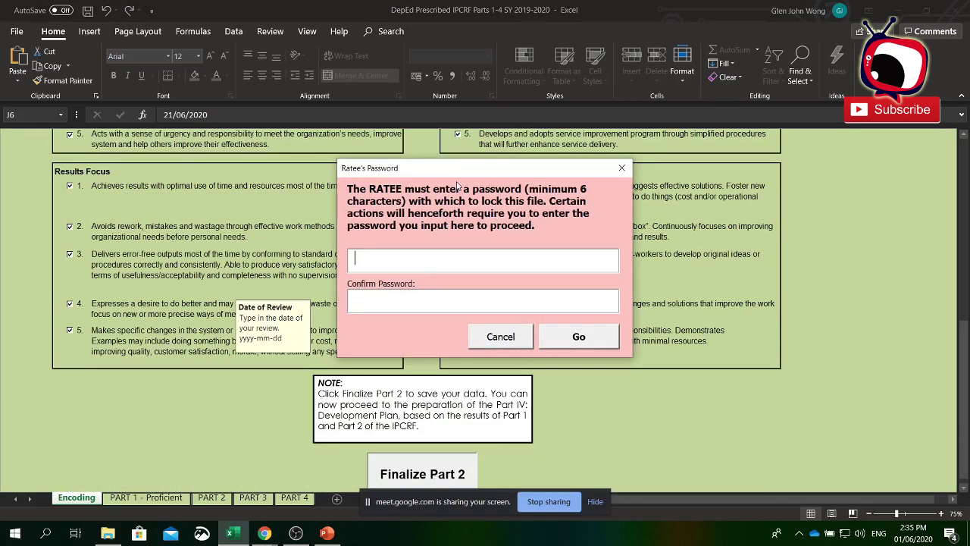
mouse_move(470, 170)
left_mouse_down()
mouse_move(490, 123)
mouse_move(441, 116)
left_mouse_up()
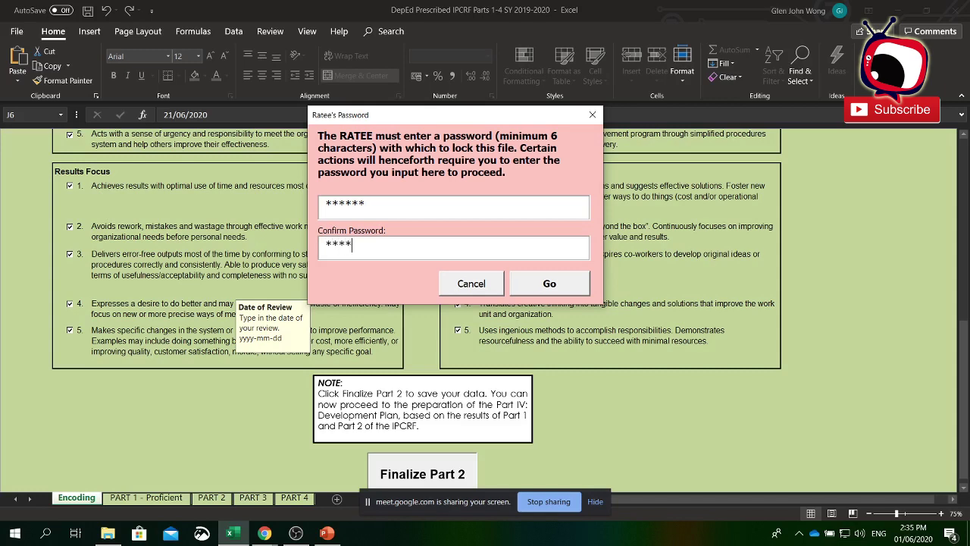
left_click(564, 288)
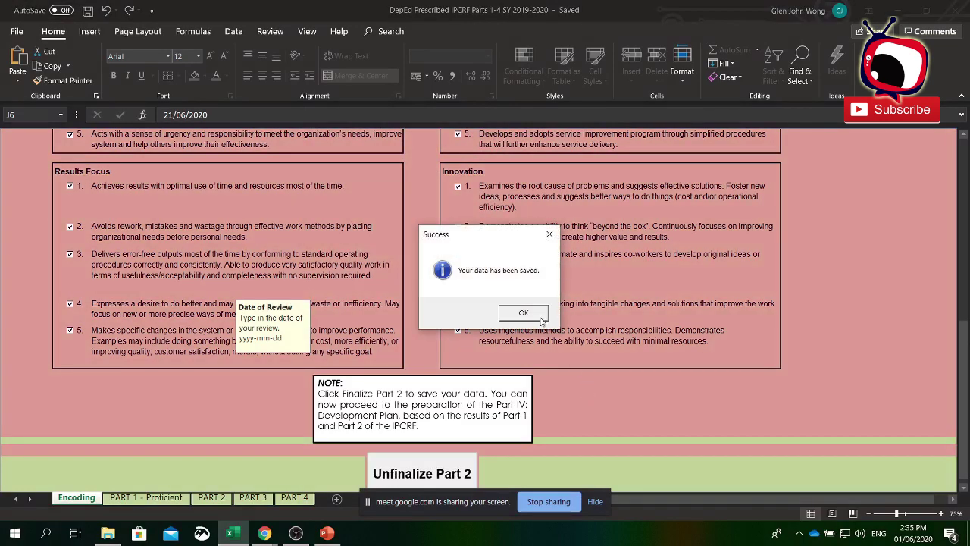
left_click(541, 319)
Scroll up and down through the locked Part 1 and Part 2 entries
scroll(610, 335, "up", 5)
scroll(611, 335, "up", 5)
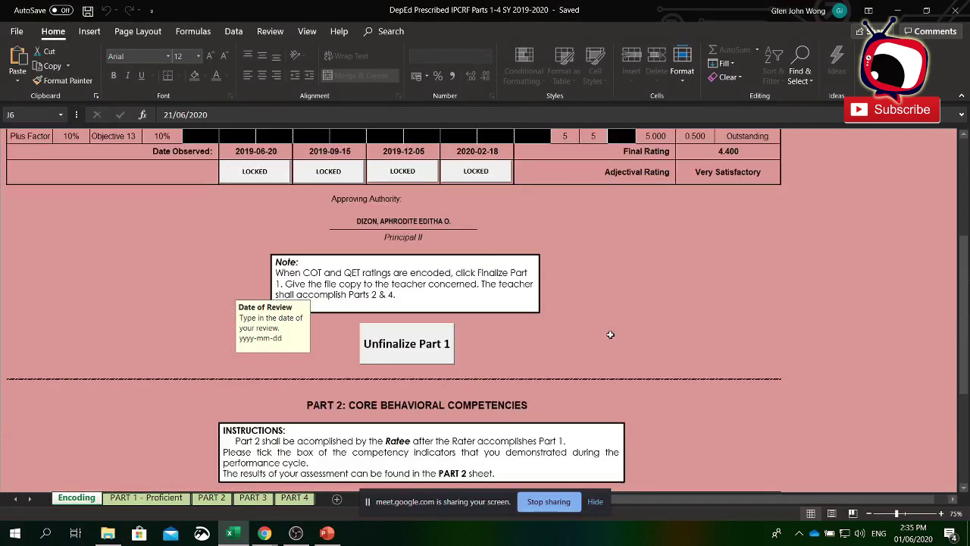
scroll(610, 335, "down", 5)
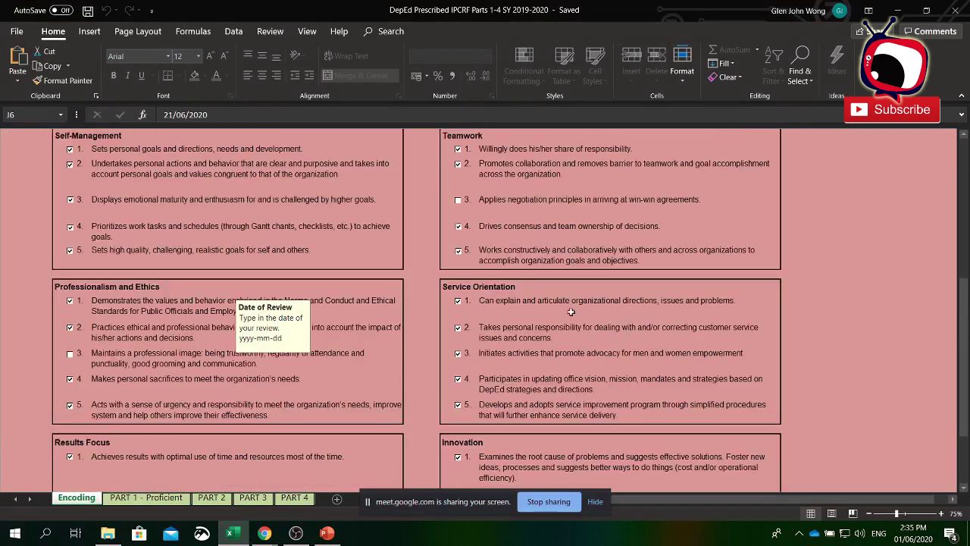
scroll(596, 339, "down", 2)
scroll(596, 339, "down", 2)
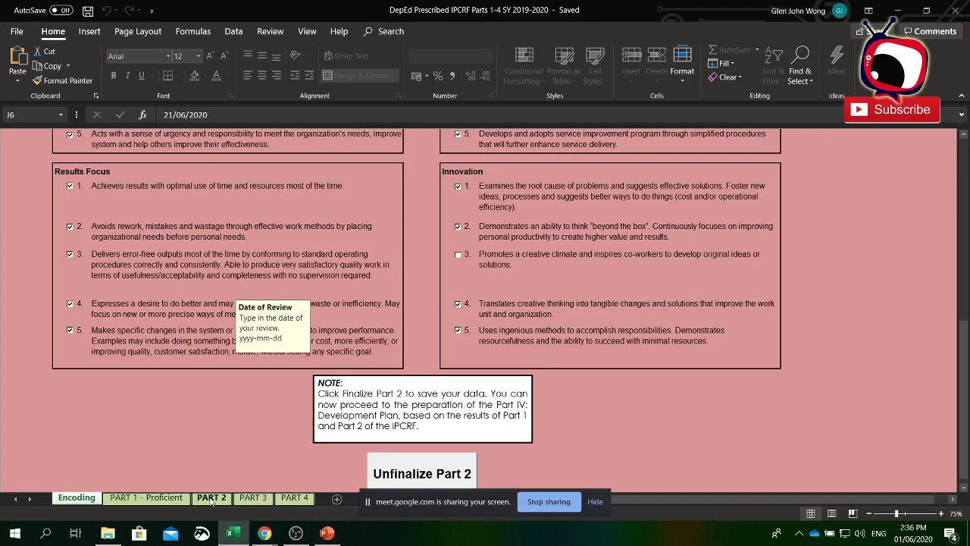
Switch to the PART 1 - Proficient sheet and scroll through its ratings
left_click(168, 505)
scroll(423, 344, "down", 2)
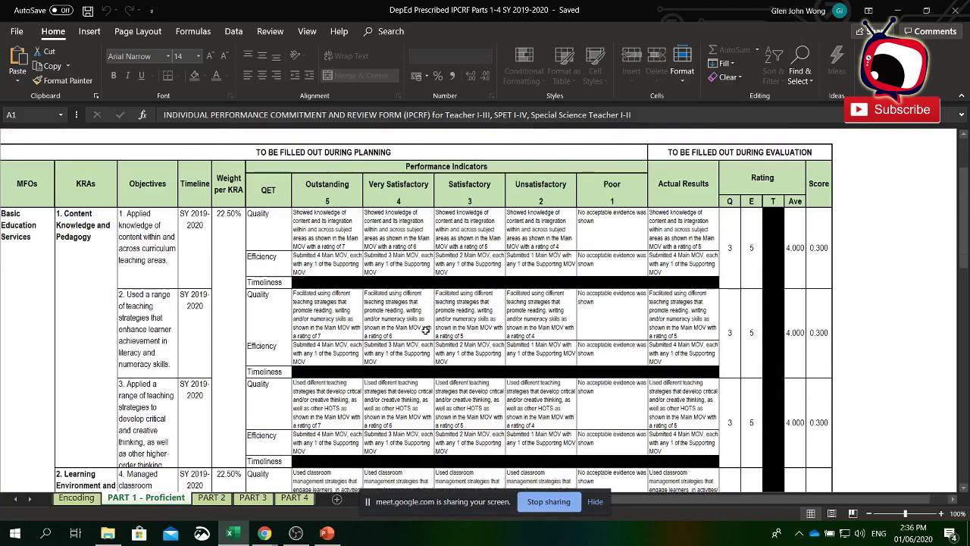
scroll(423, 344, "down", 2)
scroll(423, 343, "down", 2)
scroll(634, 385, "down", 2)
scroll(634, 385, "down", 2)
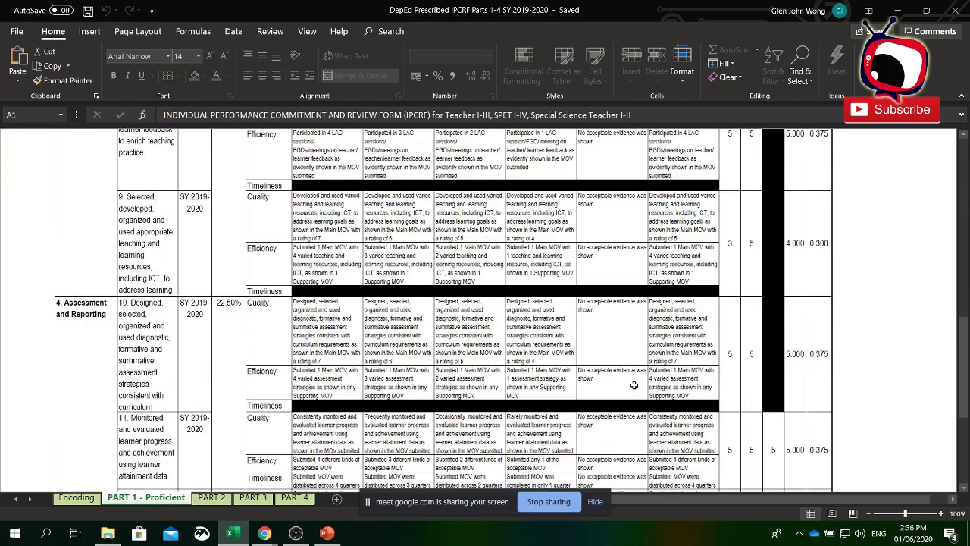
scroll(634, 386, "down", 2)
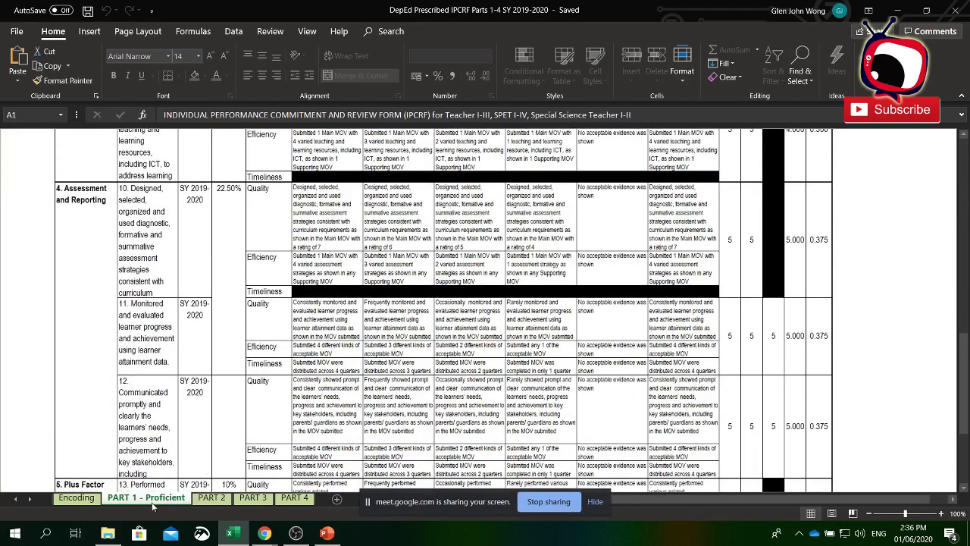
scroll(324, 357, "up", 3)
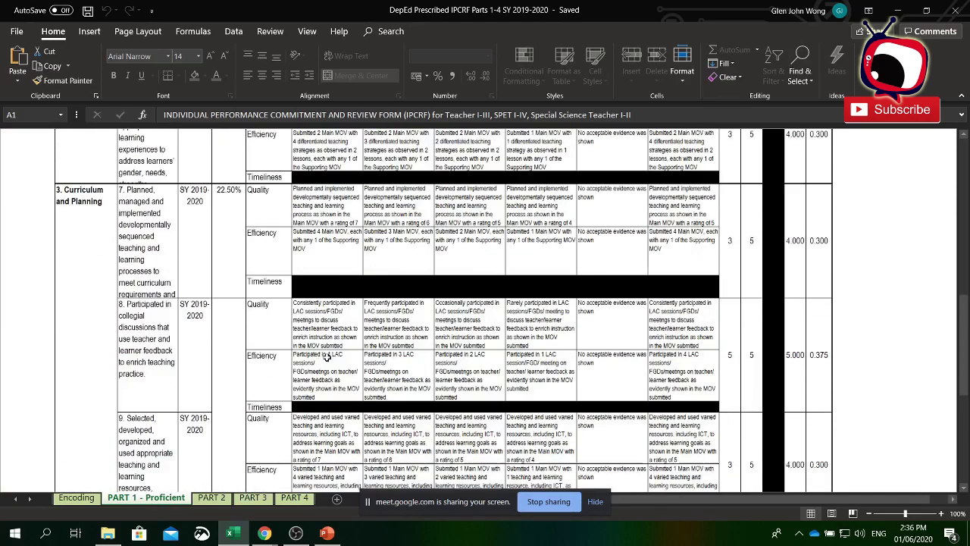
scroll(325, 357, "up", 2)
scroll(324, 356, "up", 2)
scroll(326, 356, "up", 3)
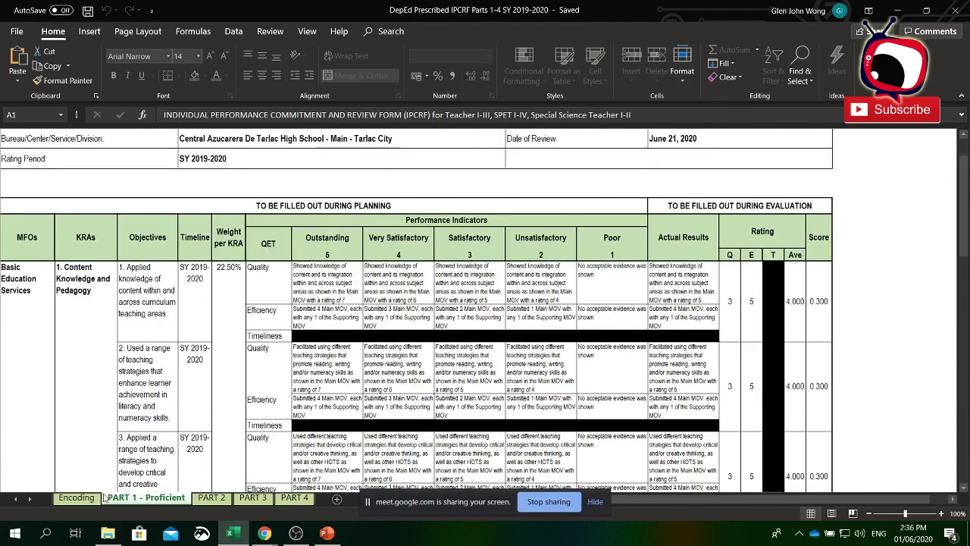
Glance at Encoding, return to PART 1's 4.400 overall rating, then open PART 2
left_click(76, 498)
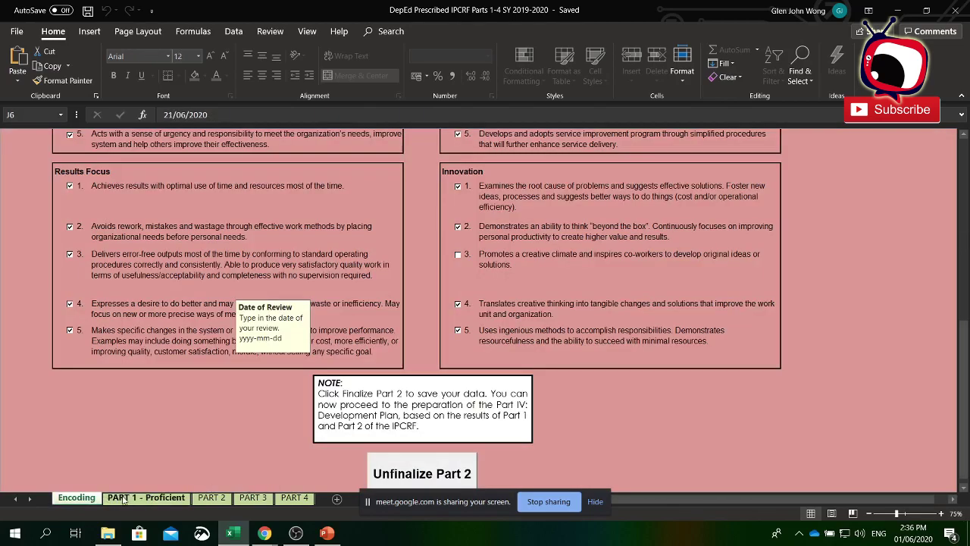
left_click(125, 498)
scroll(567, 351, "down", 2)
scroll(568, 351, "down", 3)
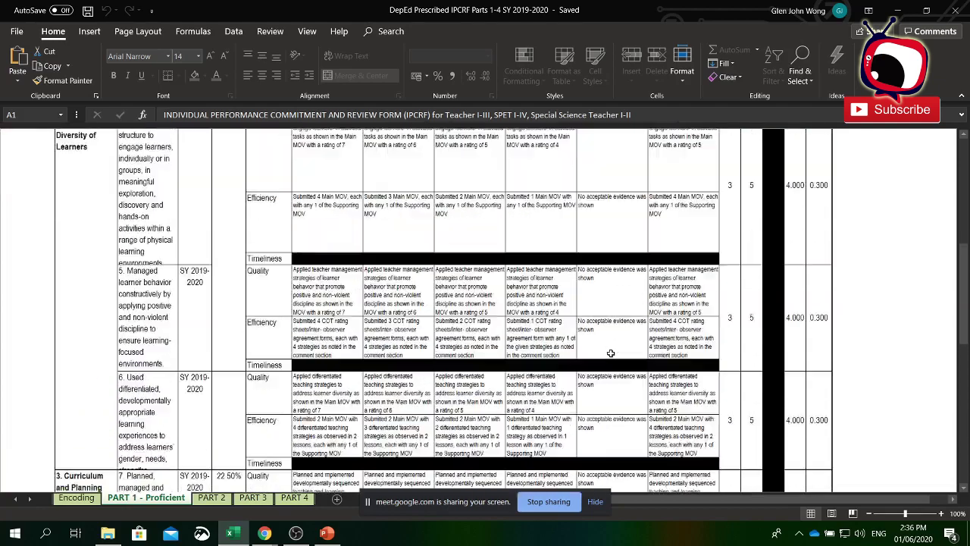
scroll(611, 347, "down", 3)
scroll(611, 347, "down", 3)
scroll(609, 357, "down", 3)
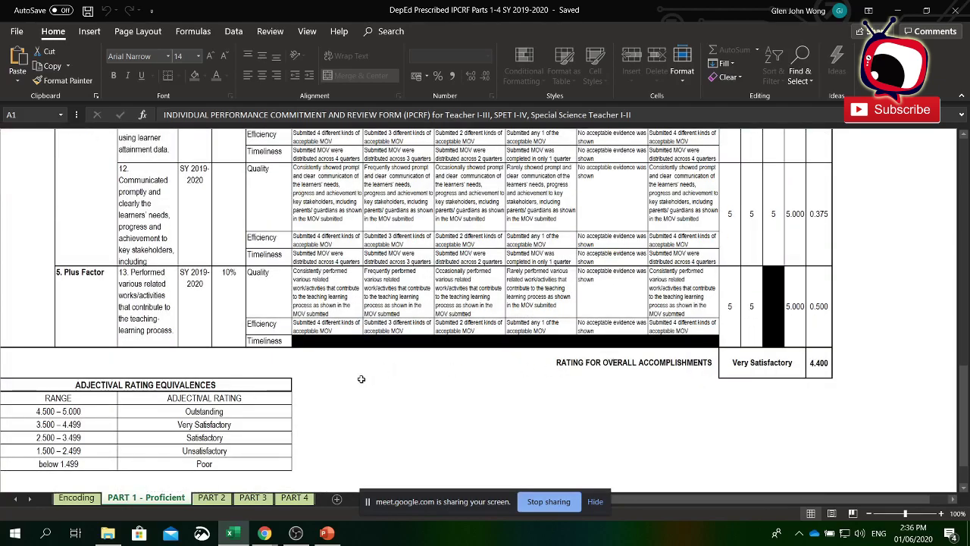
scroll(361, 380, "up", 3)
scroll(212, 455, "up", 3)
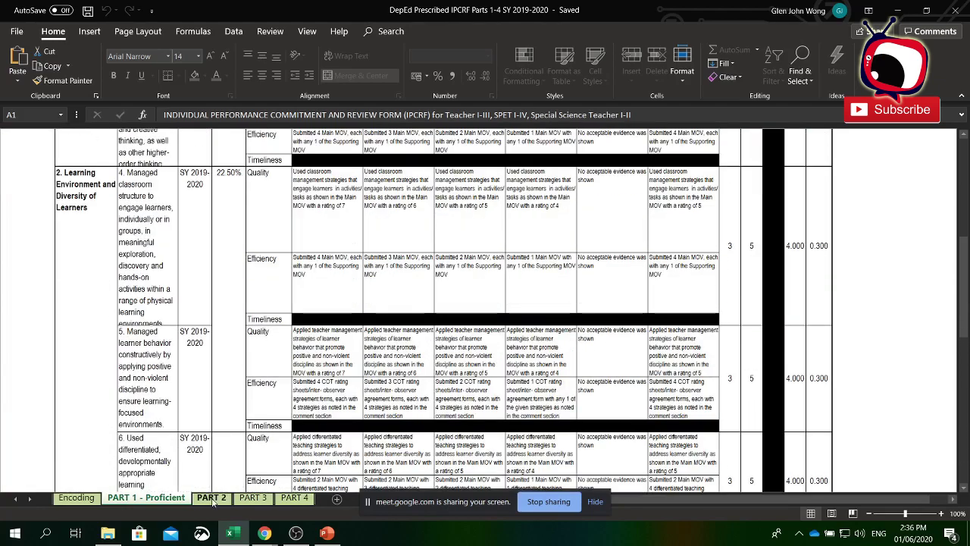
left_click(212, 498)
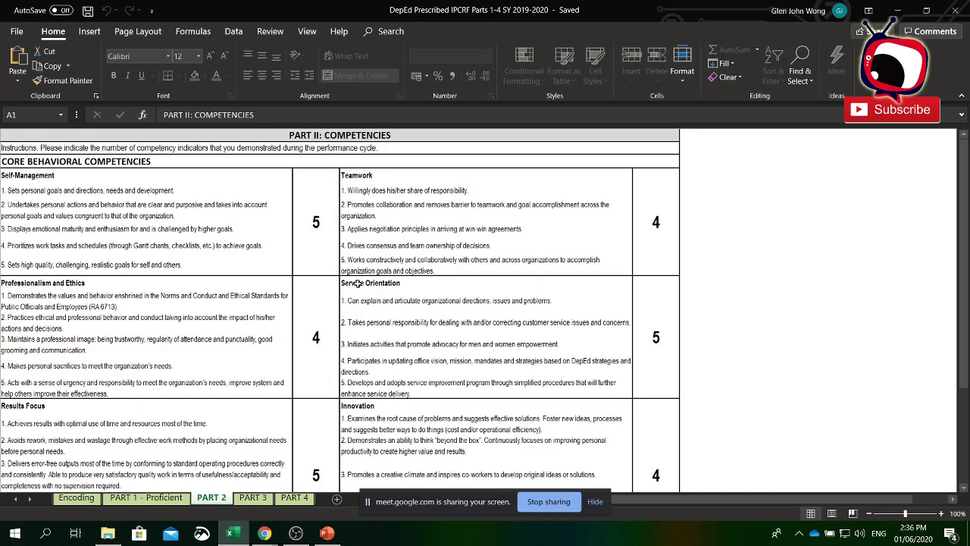
Scroll through the Part II competency scores, then switch to the PART 3 summary sheet
scroll(383, 300, "down", 1)
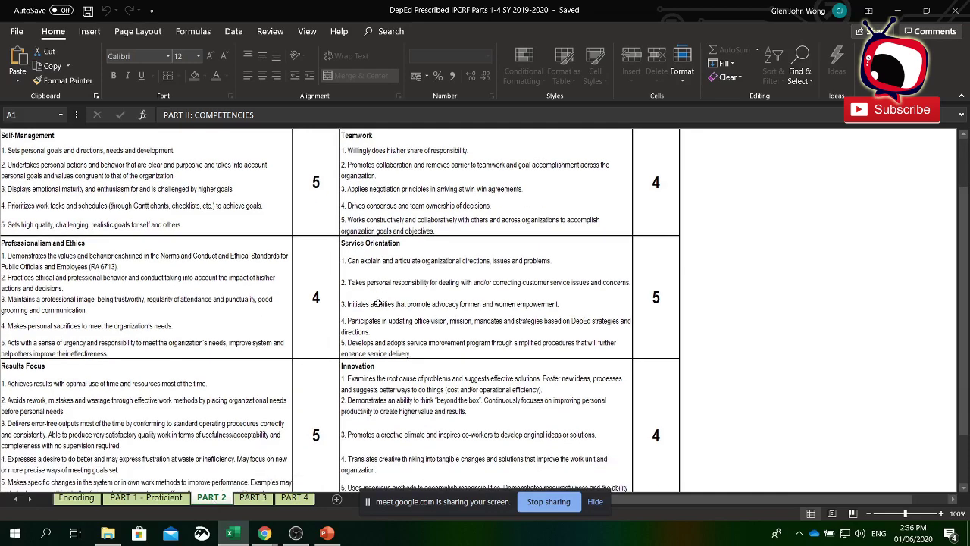
scroll(315, 394, "up", 1)
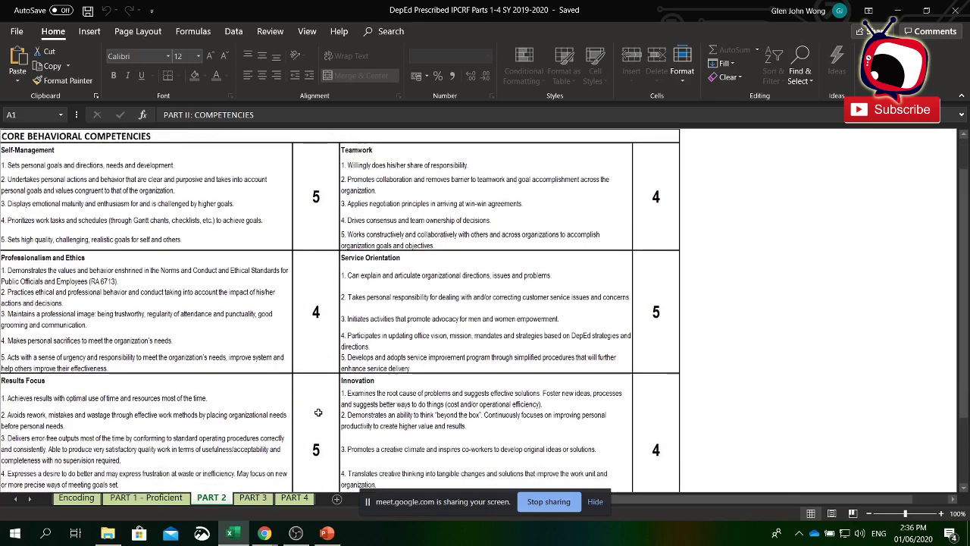
scroll(319, 412, "down", 1)
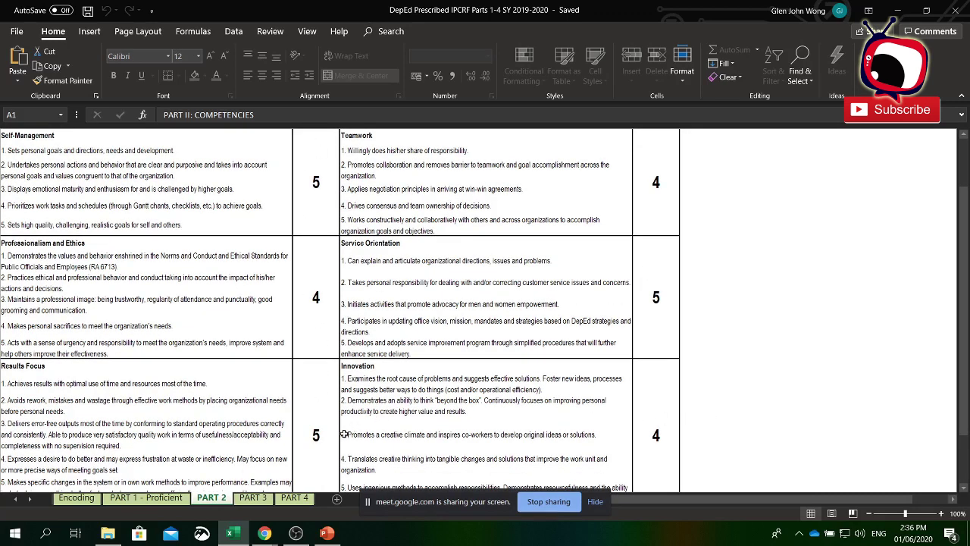
left_click(242, 506)
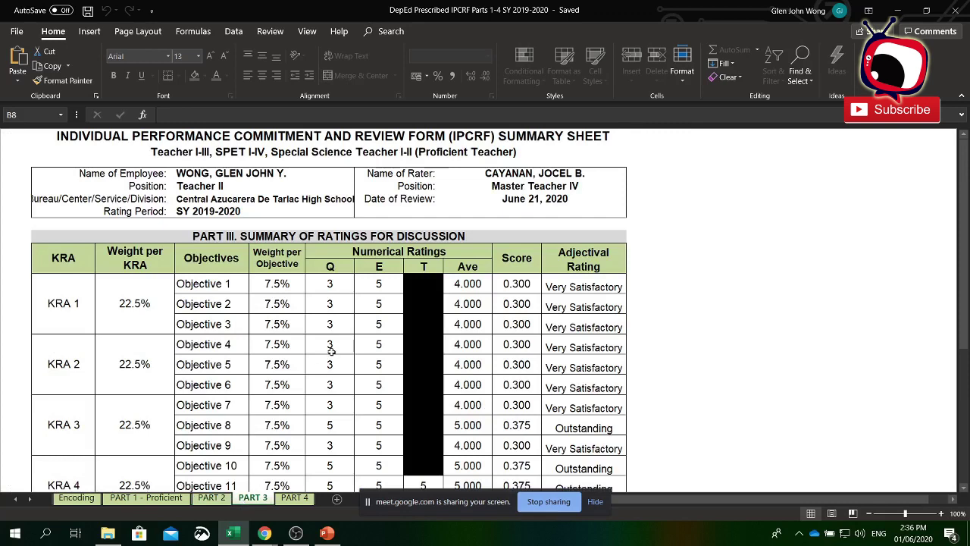
Scroll the PART 3 summary down to the 4.400 Very Satisfactory rating and signature lines
scroll(357, 342, "down", 1)
scroll(356, 343, "down", 1)
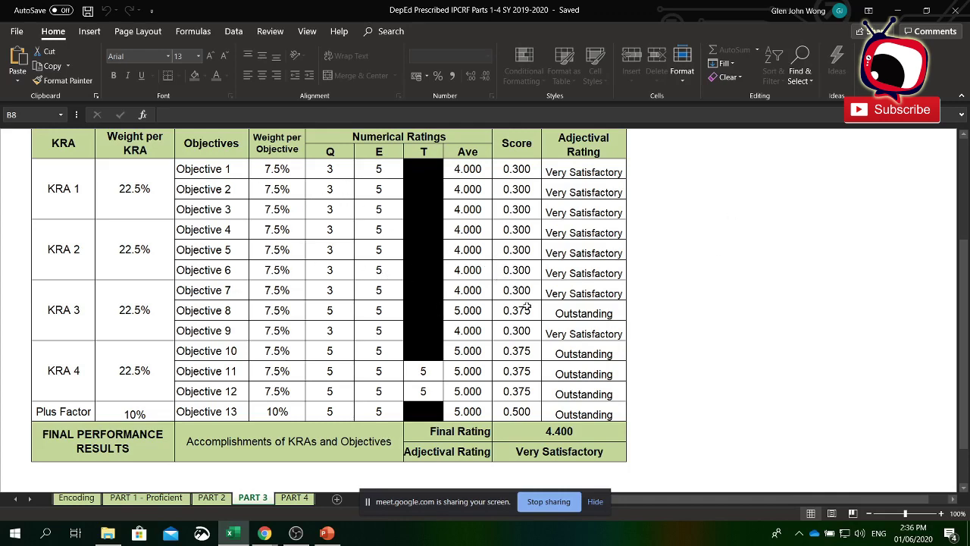
scroll(551, 376, "down", 1)
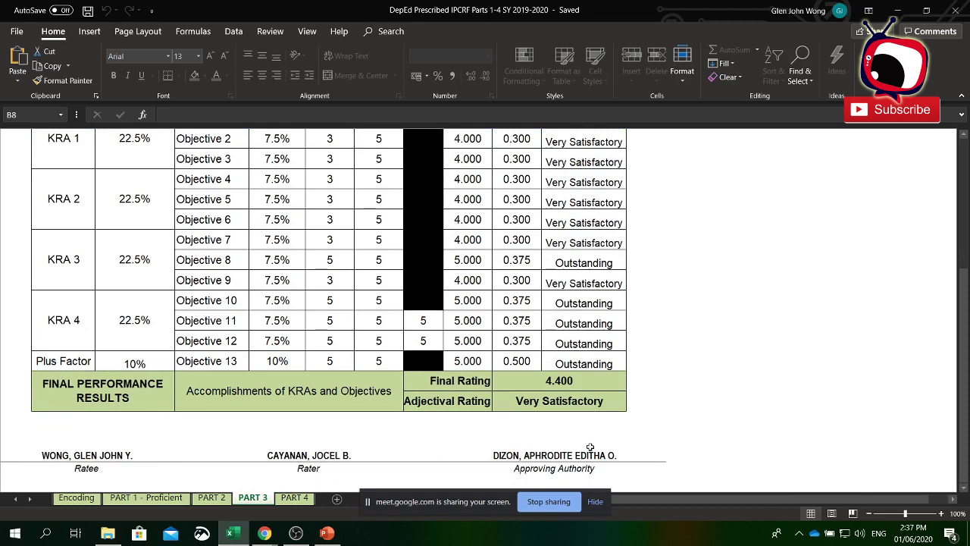
left_click(294, 498)
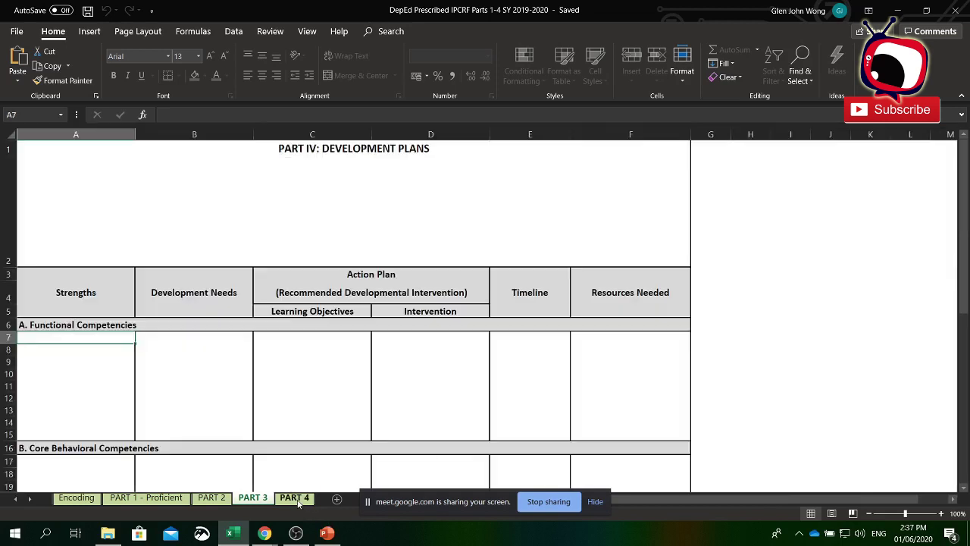
scroll(284, 352, "down", 2)
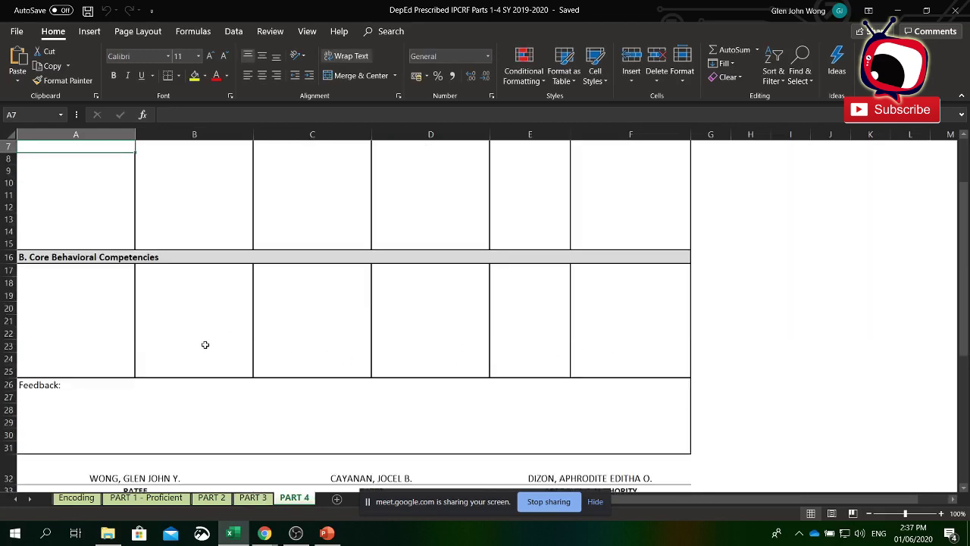
scroll(205, 345, "down", 3)
scroll(206, 343, "down", 3)
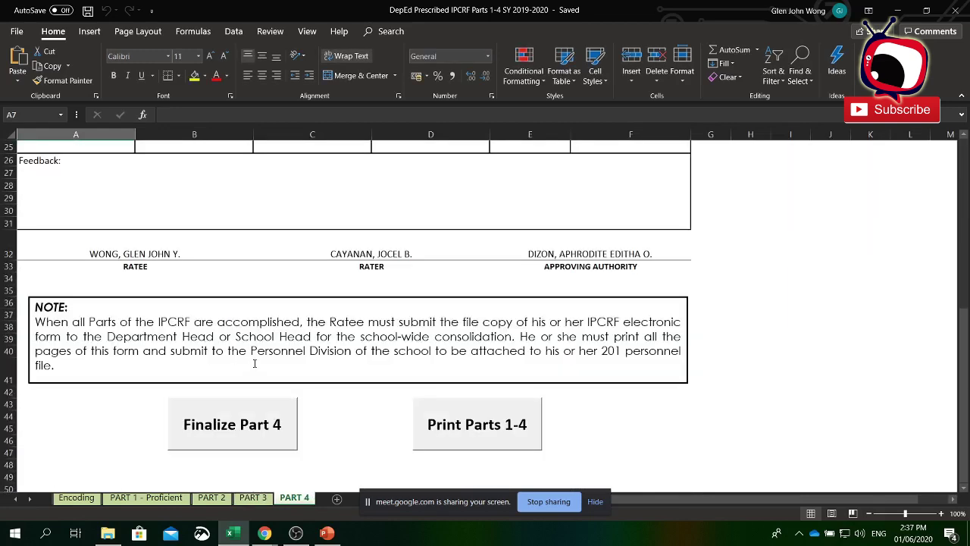
scroll(254, 334, "up", 4)
scroll(254, 333, "up", 3)
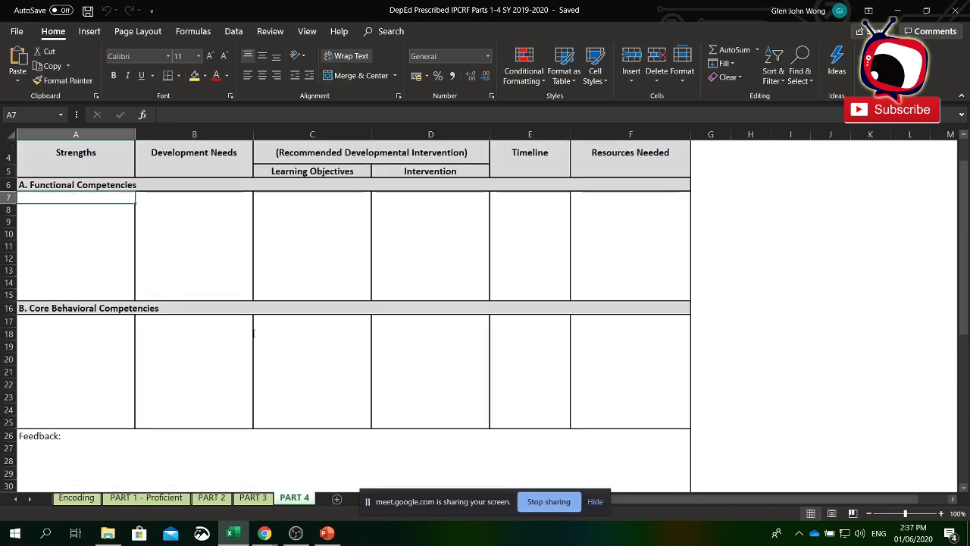
Enter sample text 'SDFSDFSD' under Strengths in A8 and a Development Needs entry in B9
left_click(83, 208)
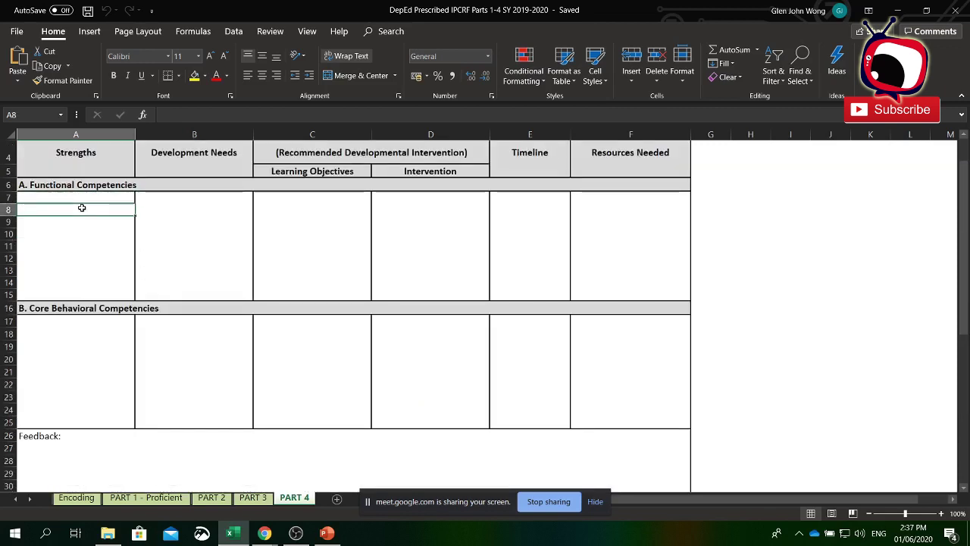
type("SDFSDFSD")
scroll(228, 264, "up", 1)
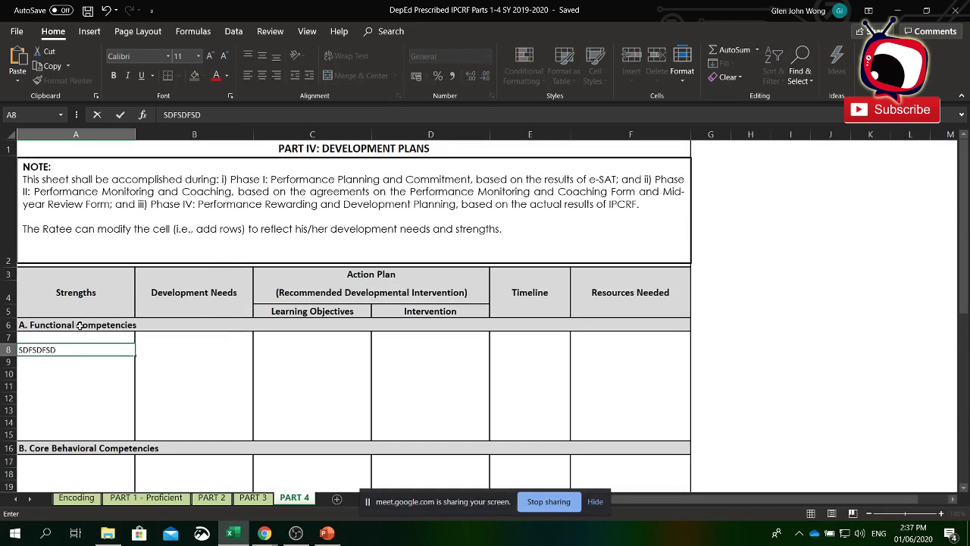
left_click(197, 358)
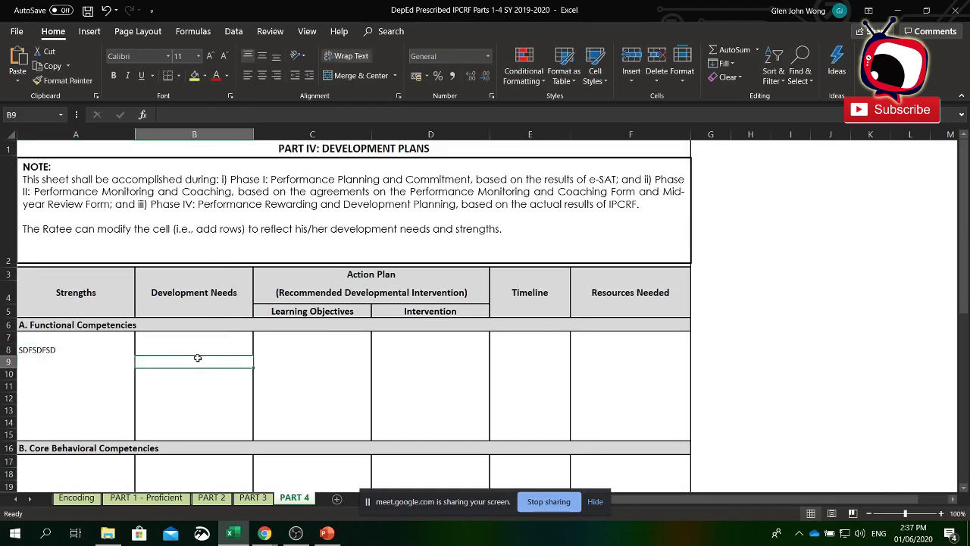
type("SDFSFDSFDSDGFSDG")
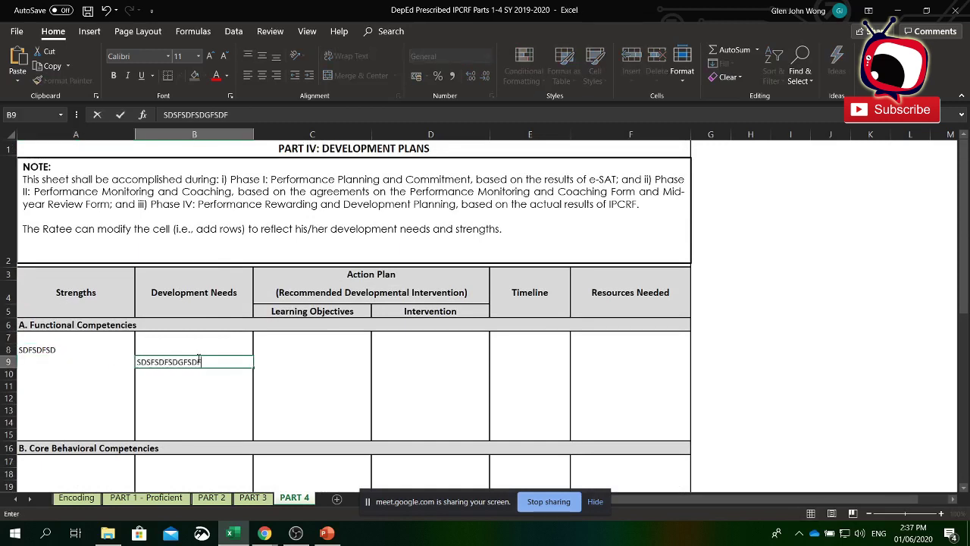
type("FSDFGSDFG")
left_click(283, 347)
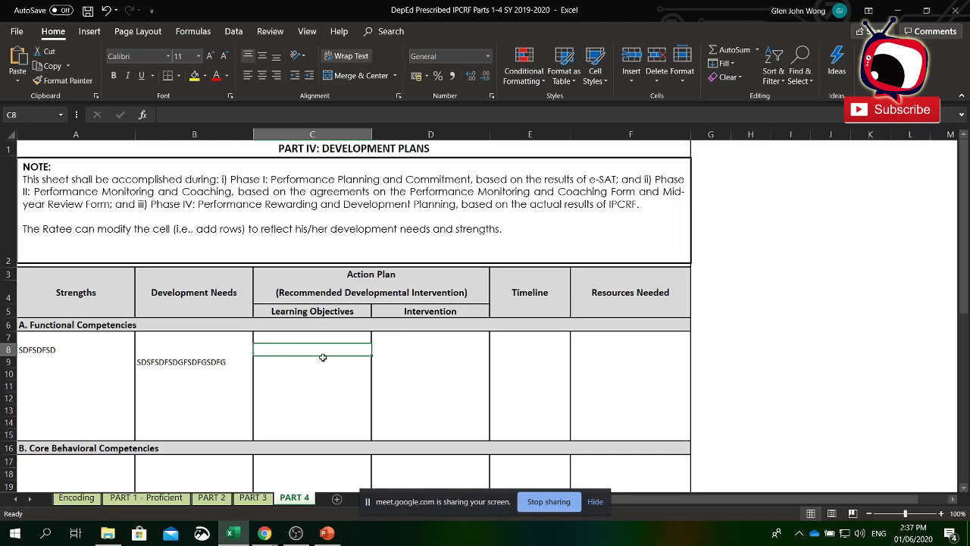
Add sample Learning Objectives text in C8 and an Intervention entry in D7
left_click(323, 313)
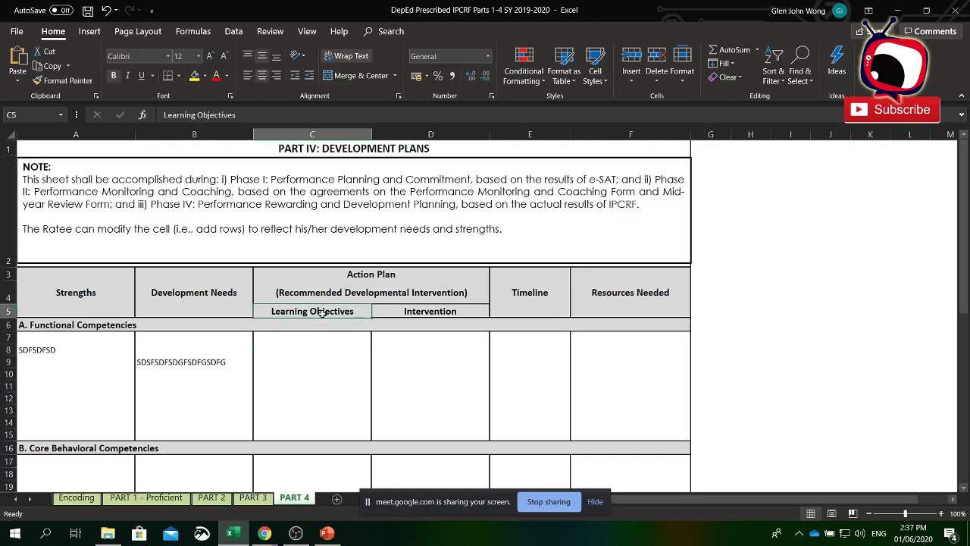
left_click(408, 312)
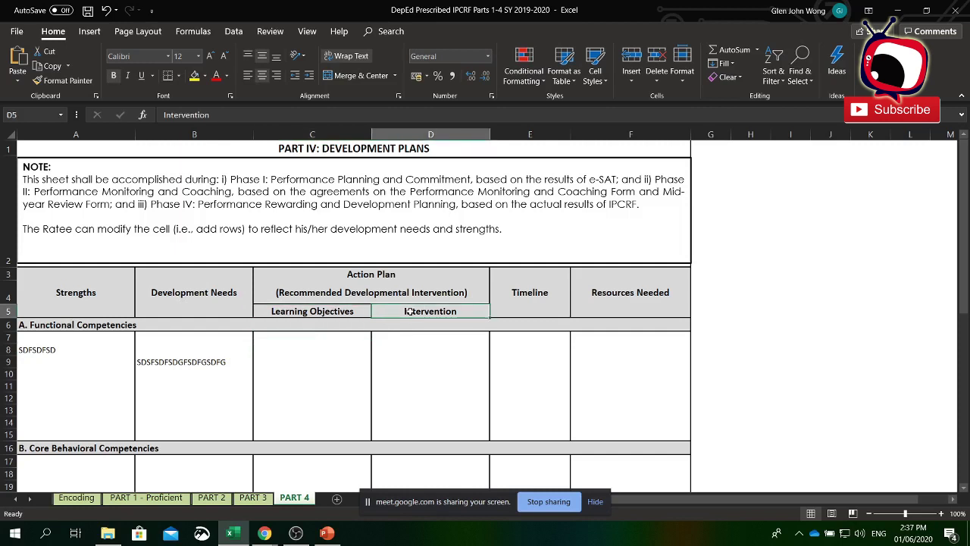
left_click(313, 351)
type("SADF")
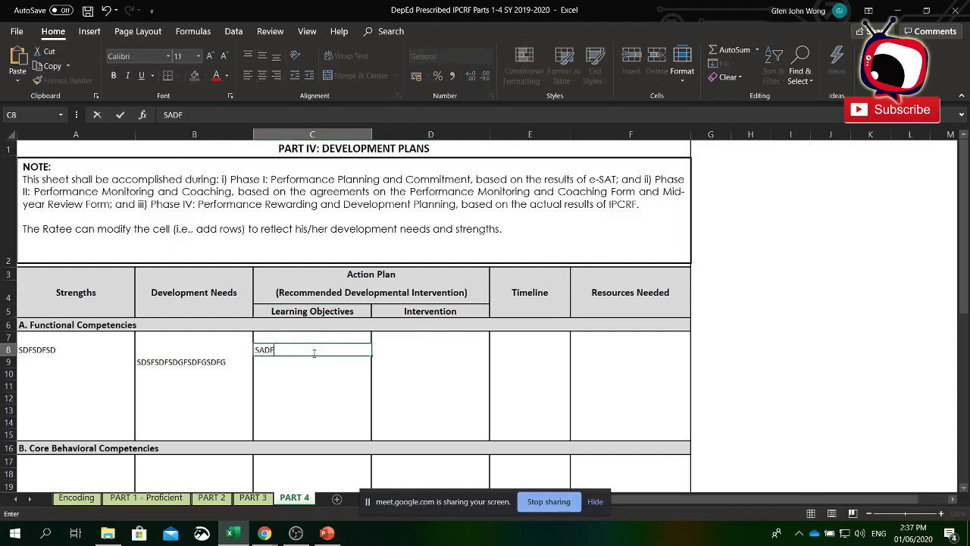
type("ASDFASDFSD")
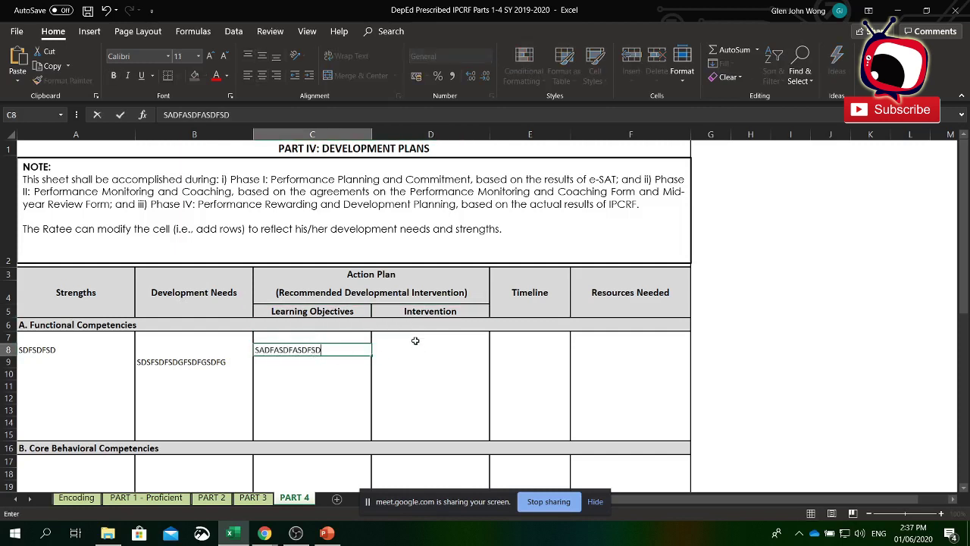
left_click(415, 340)
type("SFGDSFG")
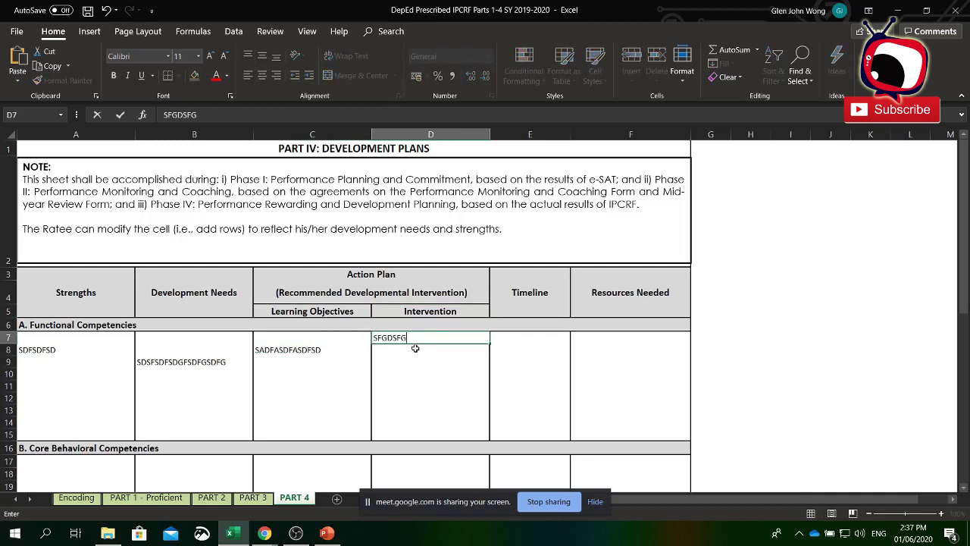
type("SDFG")
left_click(295, 342)
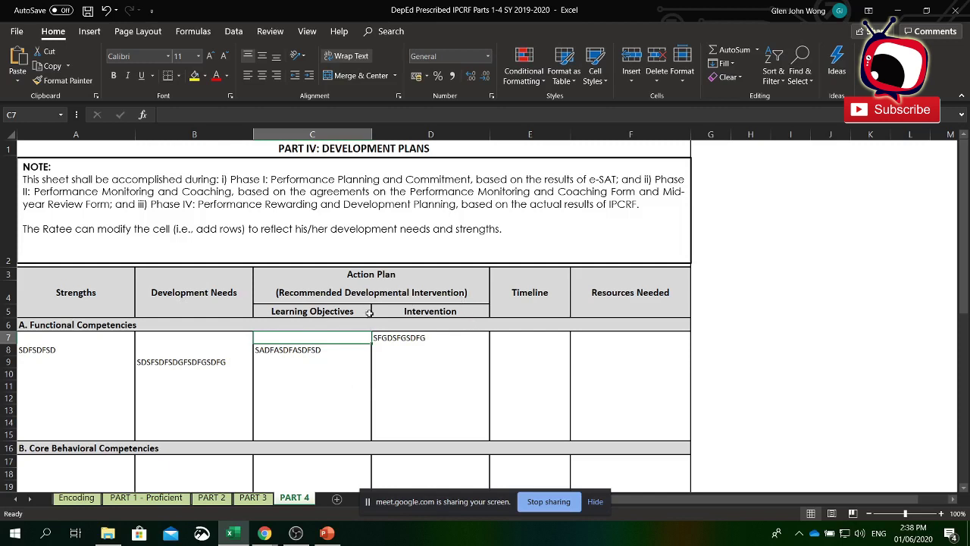
Enter the timeline Septemper 2019-March 2020 in E8 and sample Resources Needed text in F8
left_click(517, 354)
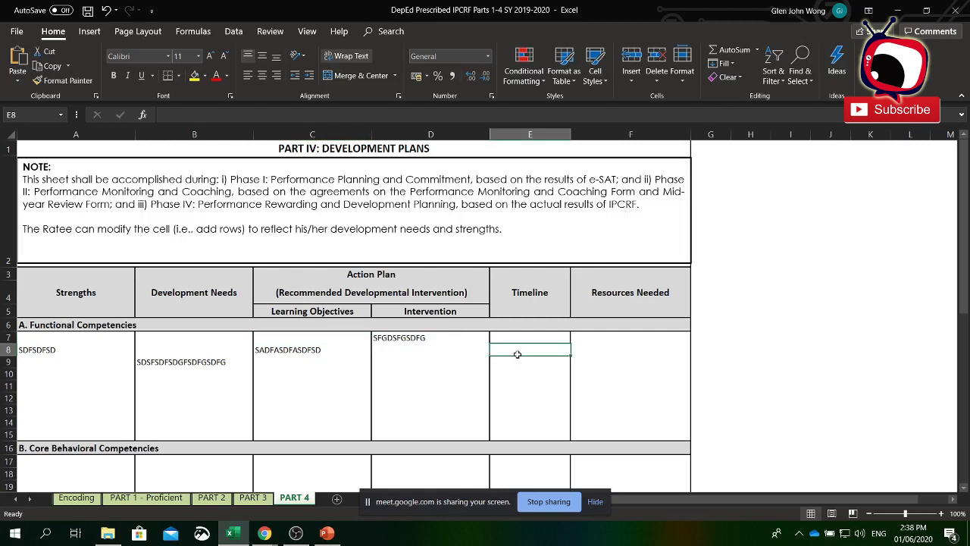
type("sEPTE")
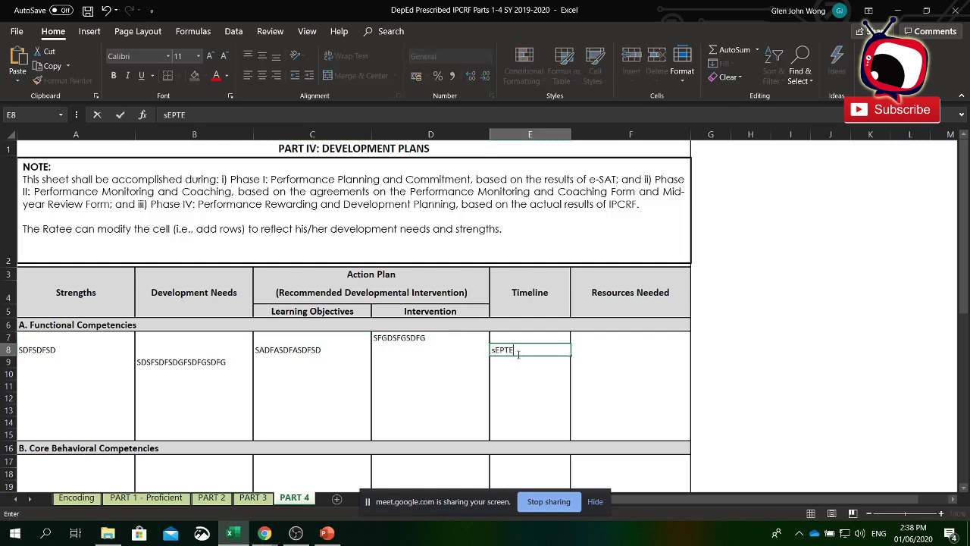
type("MPER")
type(" 2019-")
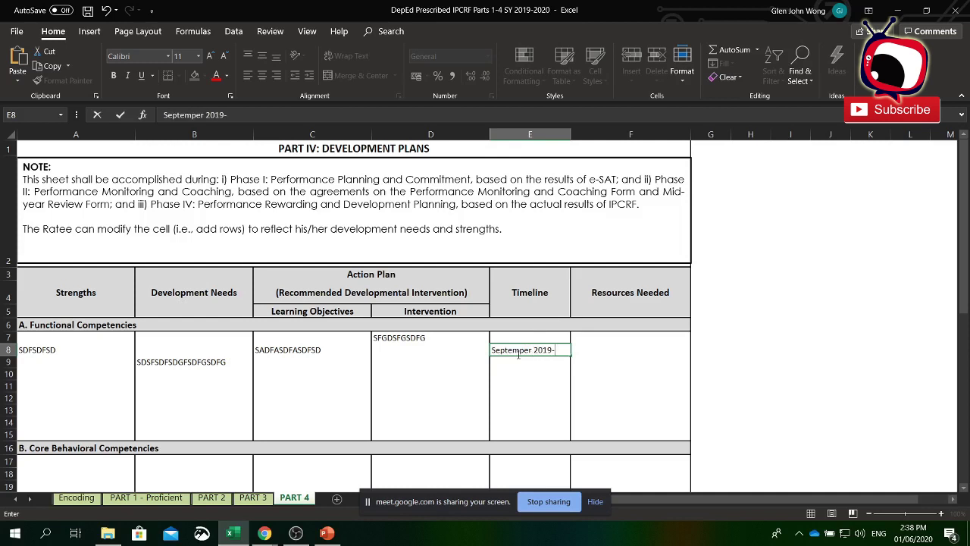
type("March 2")
type("020")
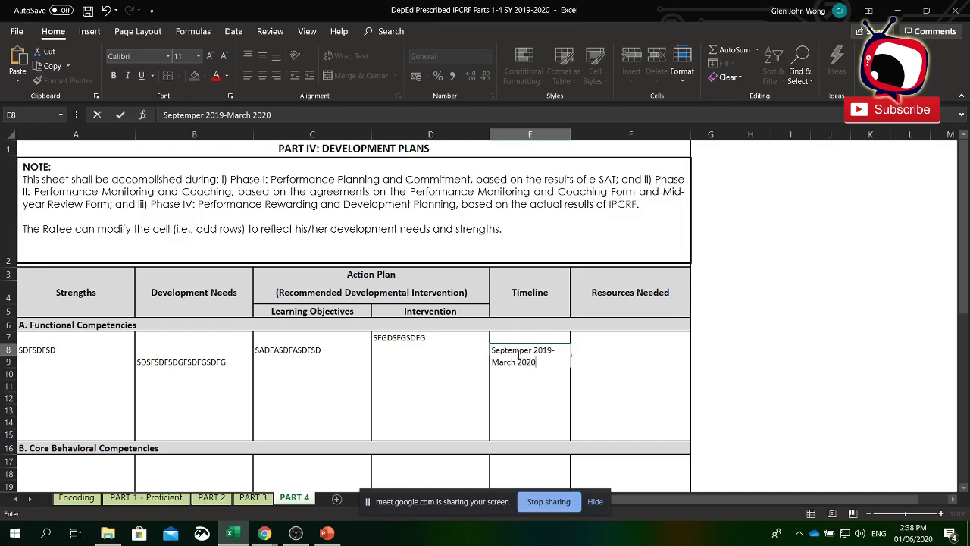
left_click(610, 347)
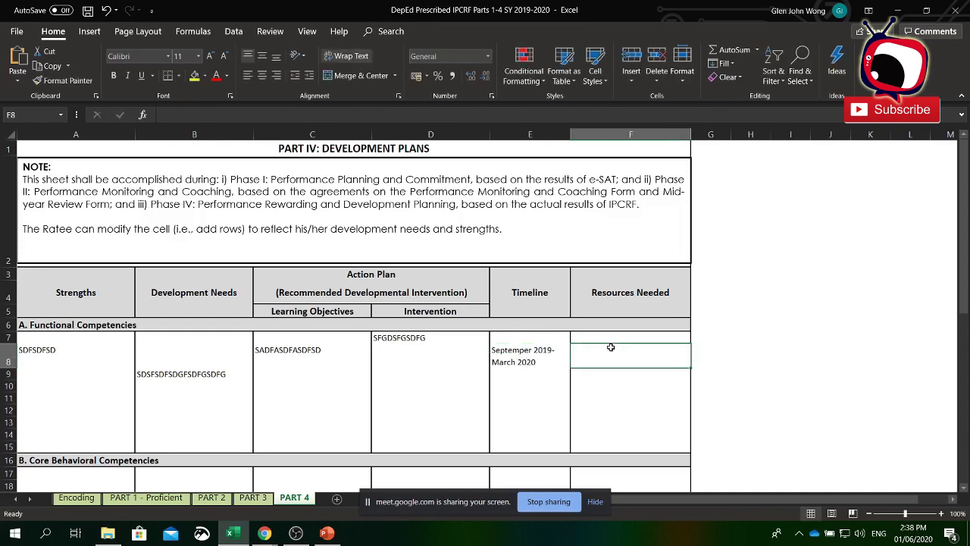
type("sdfsadvasdf")
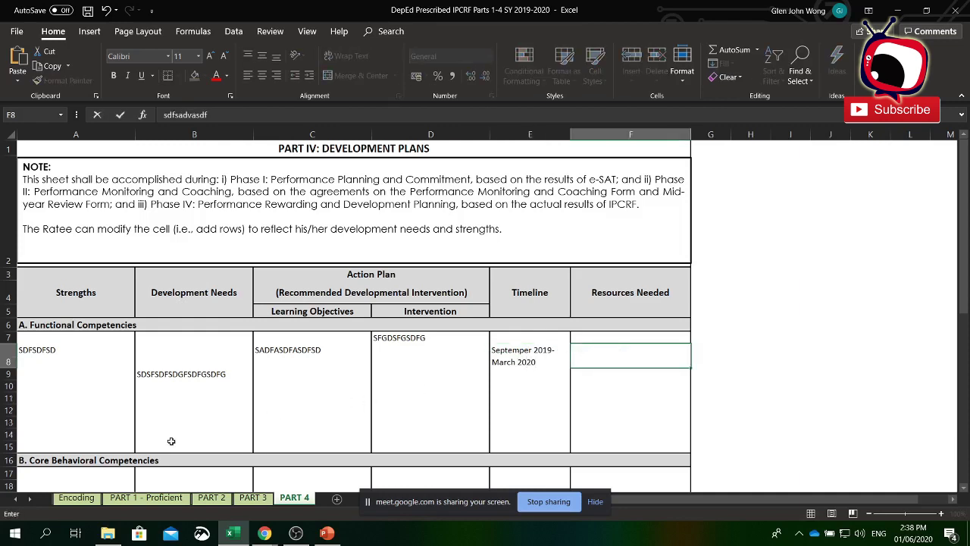
scroll(75, 399, "down", 1)
left_click(74, 334)
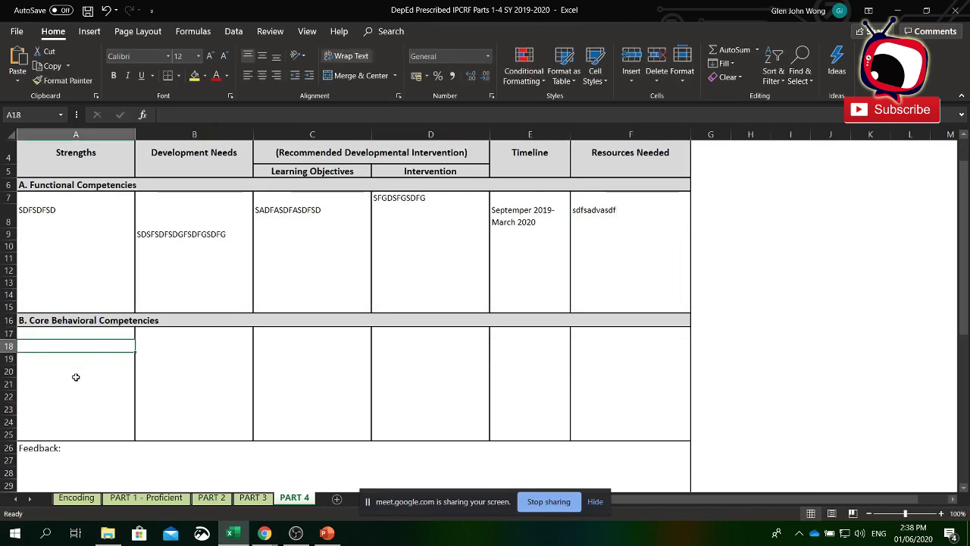
Fill the Core Behavioral Development Needs and Strengths cells with 'afSD' and 'asdASD'
left_click_drag(72, 333, 71, 420)
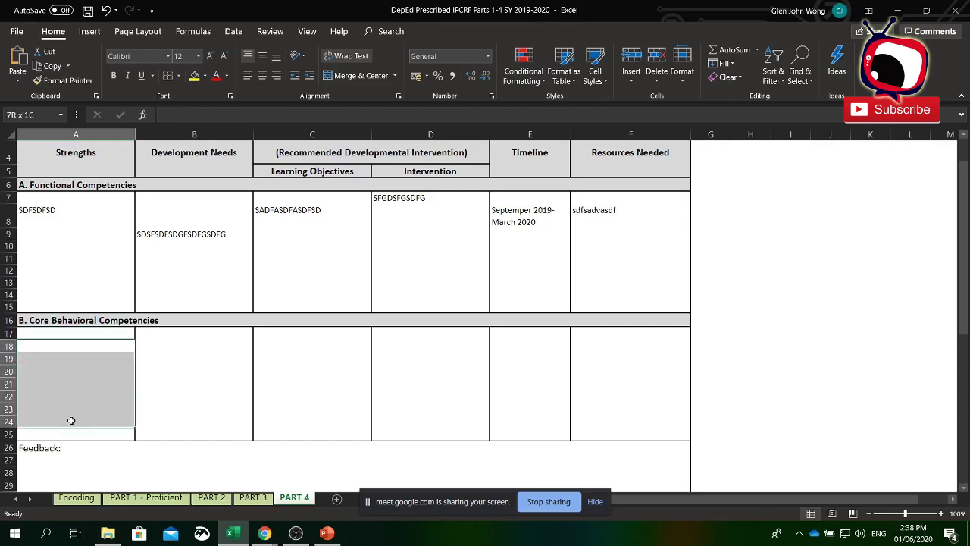
left_click(59, 332)
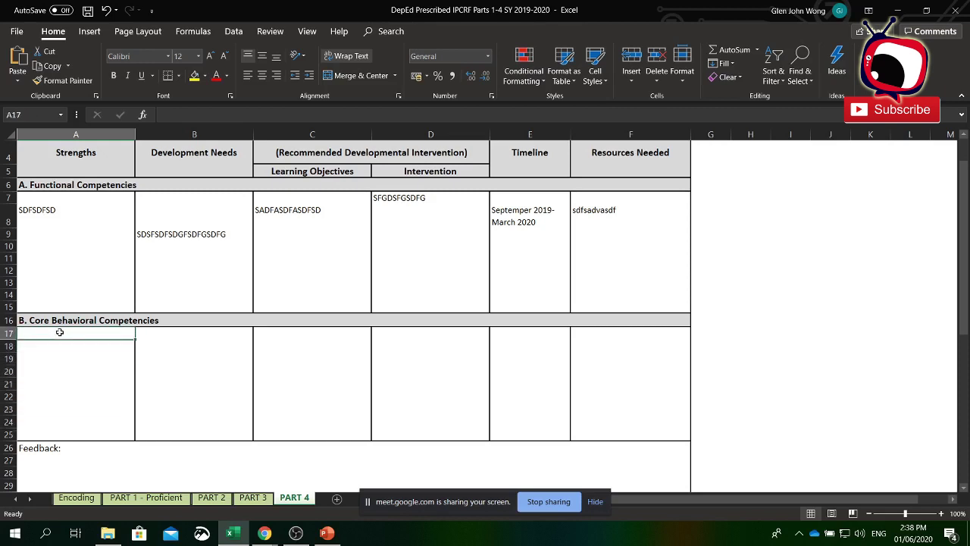
left_click(176, 334)
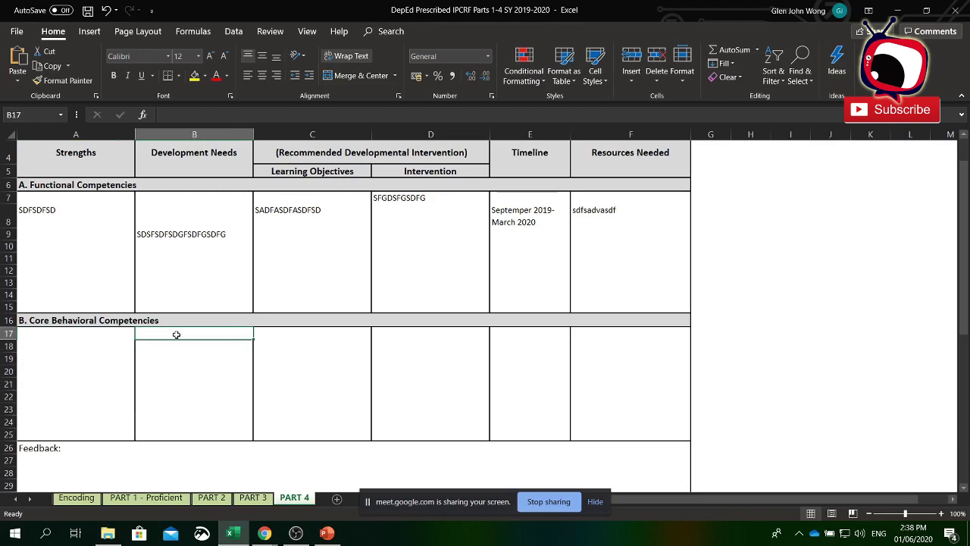
left_click(337, 336)
left_click(400, 336)
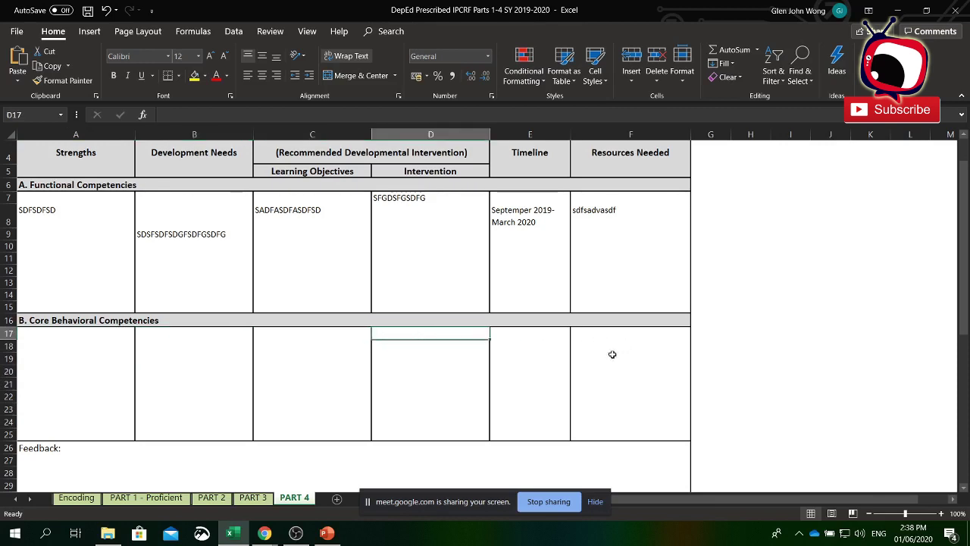
left_click(318, 335)
left_click(194, 343)
type("afSD")
left_click(58, 343)
type("asdA")
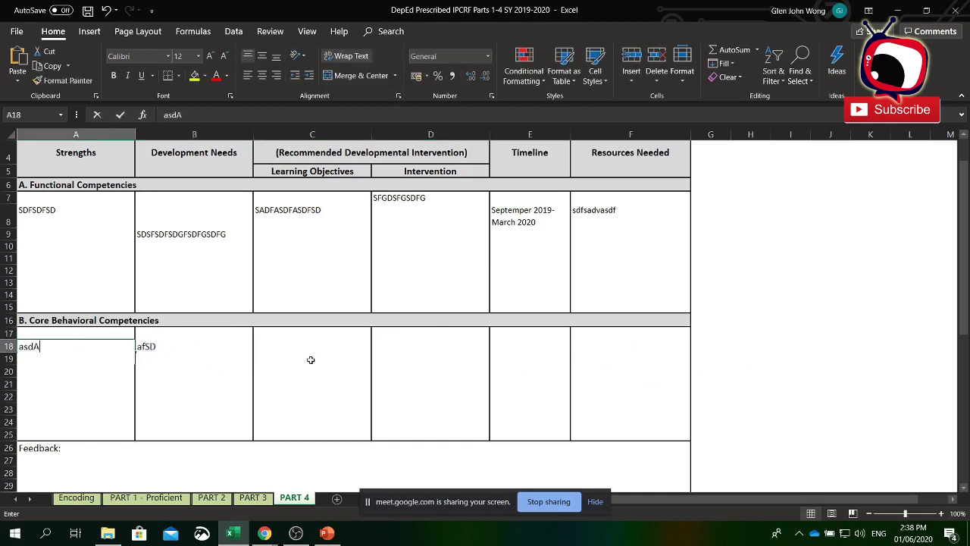
type("SD")
Enter sample text in the behavioral Learning Objectives, Intervention and Resources Needed cells
left_click(311, 360)
type("Asdas")
left_click(442, 354)
type("ASD")
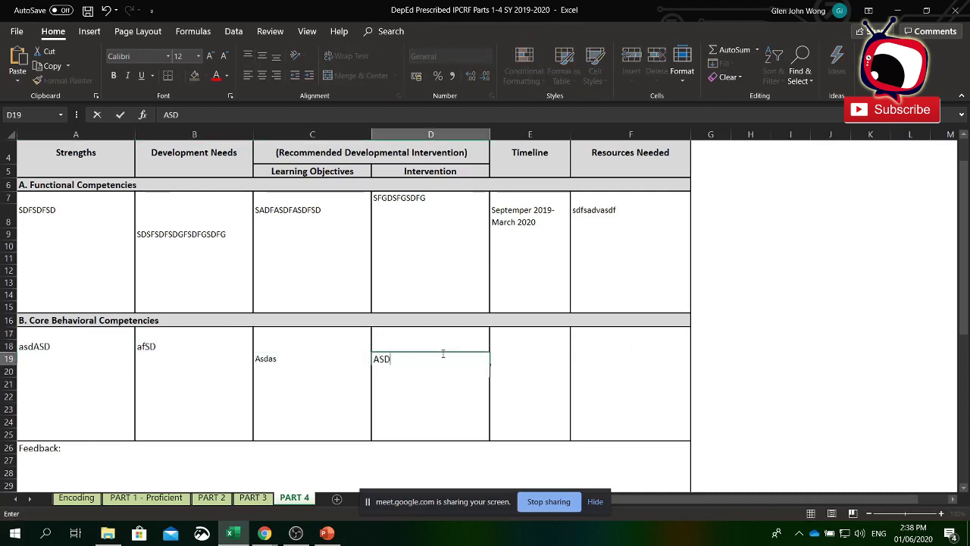
type("AS")
left_click(539, 336)
type("asdASD")
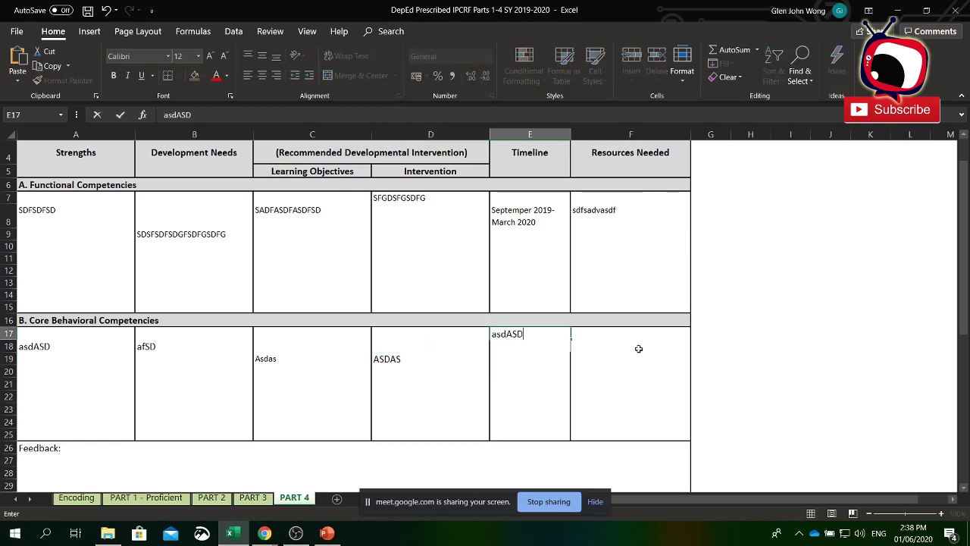
left_click(639, 349)
type("Asdas")
Scroll down to the Feedback area and select the Feedback box
scroll(774, 363, "down", 1)
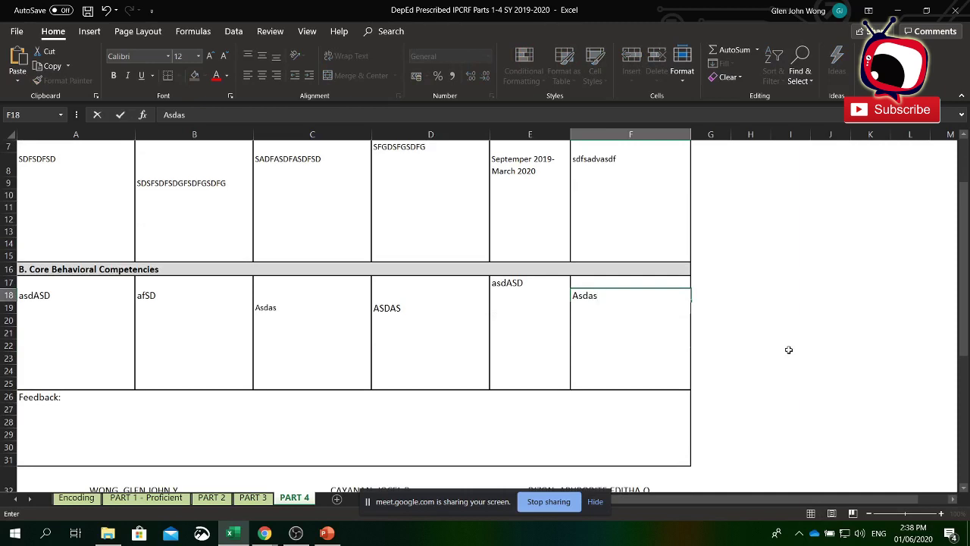
scroll(788, 350, "up", 2)
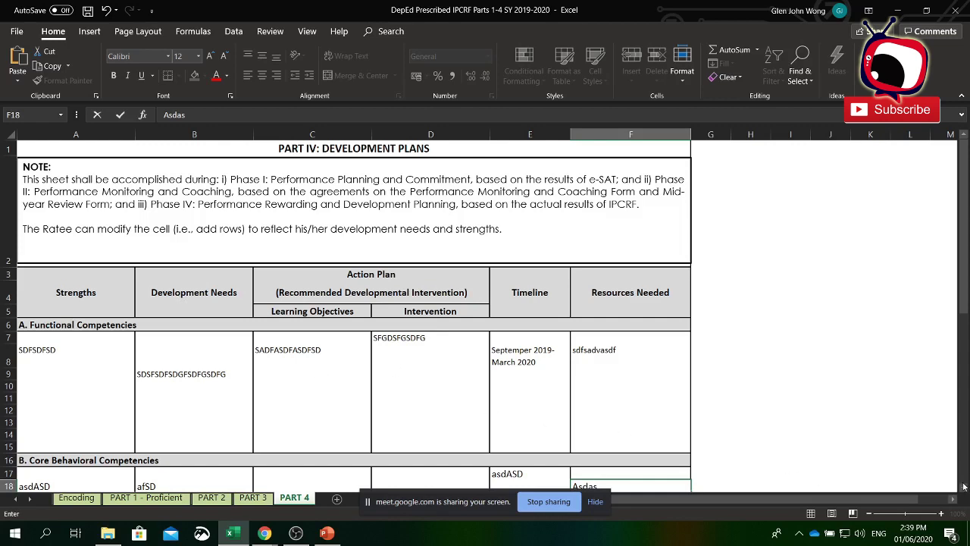
scroll(965, 489, "down", 2)
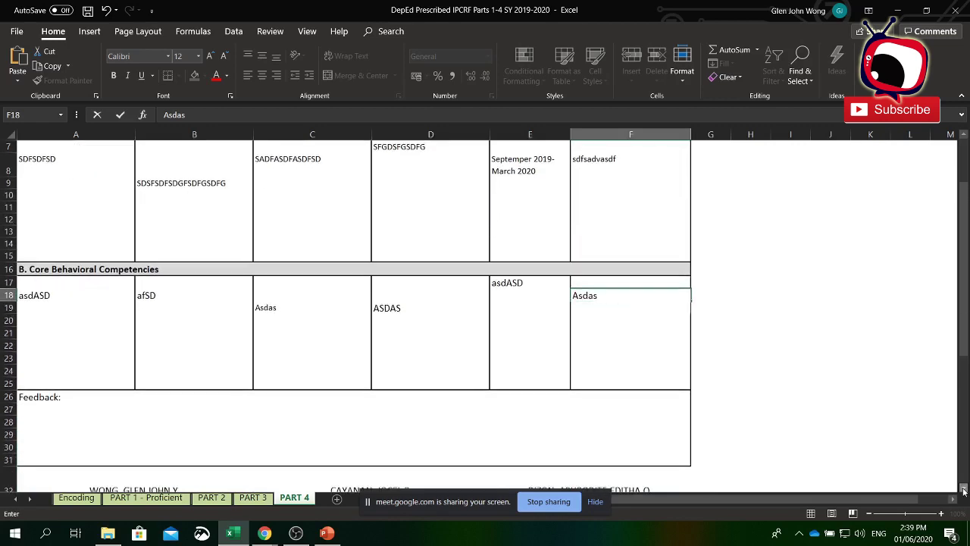
left_click(964, 491)
left_click(964, 491)
left_click(965, 492)
left_click(964, 491)
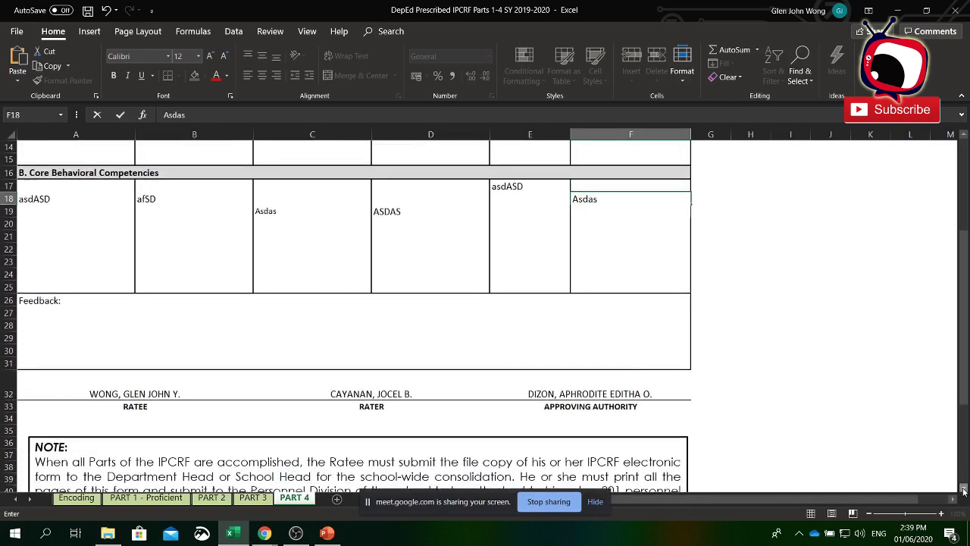
left_click(965, 491)
left_click(964, 492)
left_click(387, 303)
Enter 'asdsadasd' as feedback, then inspect the ratee, rater and approving authority name formulas
type("as")
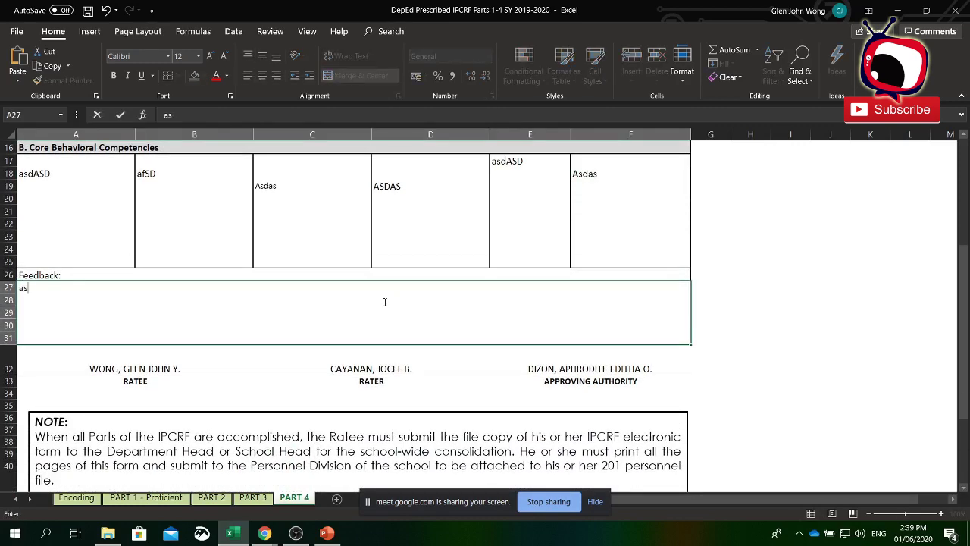
type("dsadasd")
left_click(260, 379)
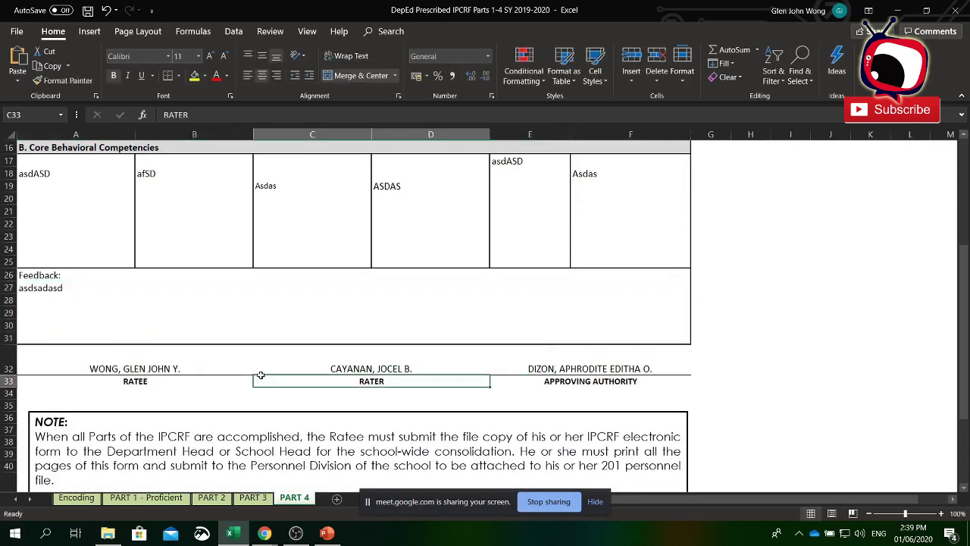
left_click(107, 368)
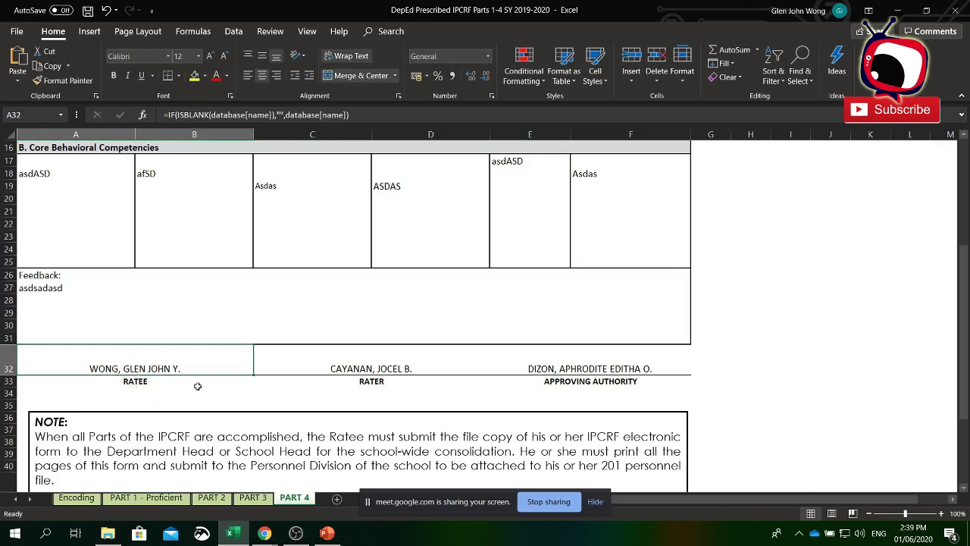
left_click(391, 372)
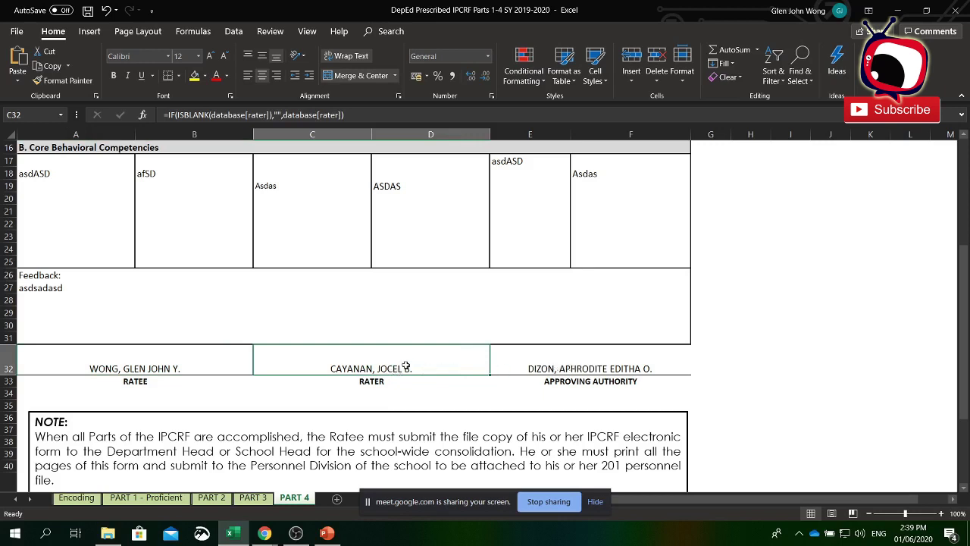
left_click(573, 363)
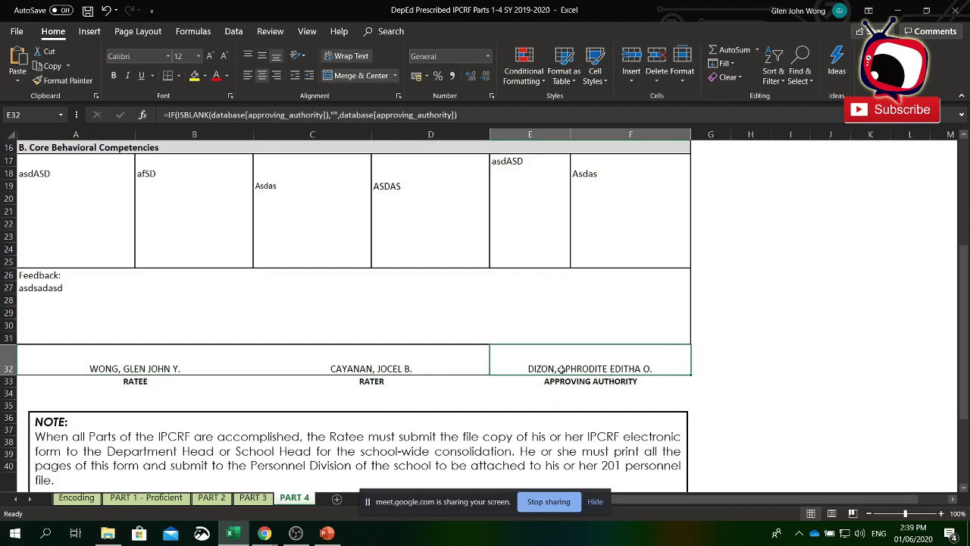
left_click(431, 370)
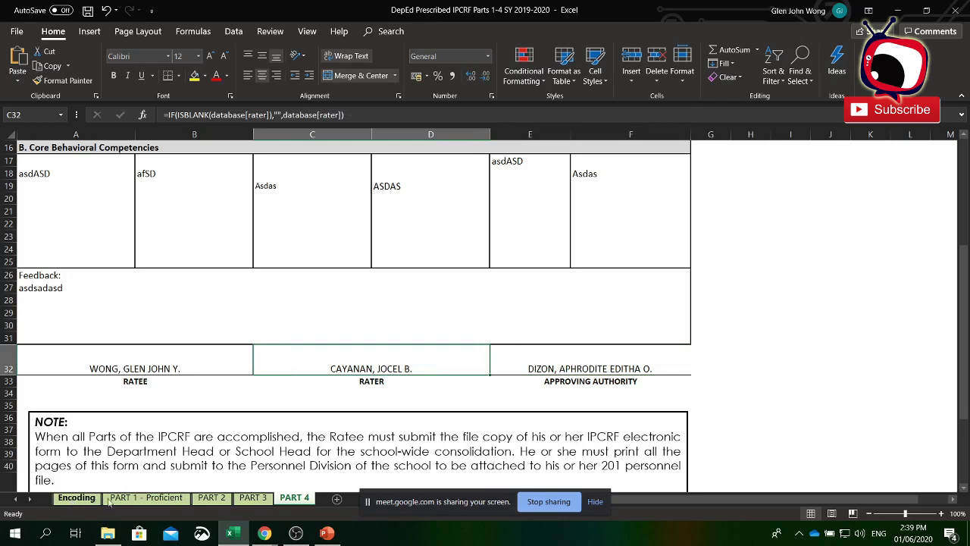
Finalize Part 4 with the ratee's password and dismiss the confirmation message
scroll(326, 432, "down", 3)
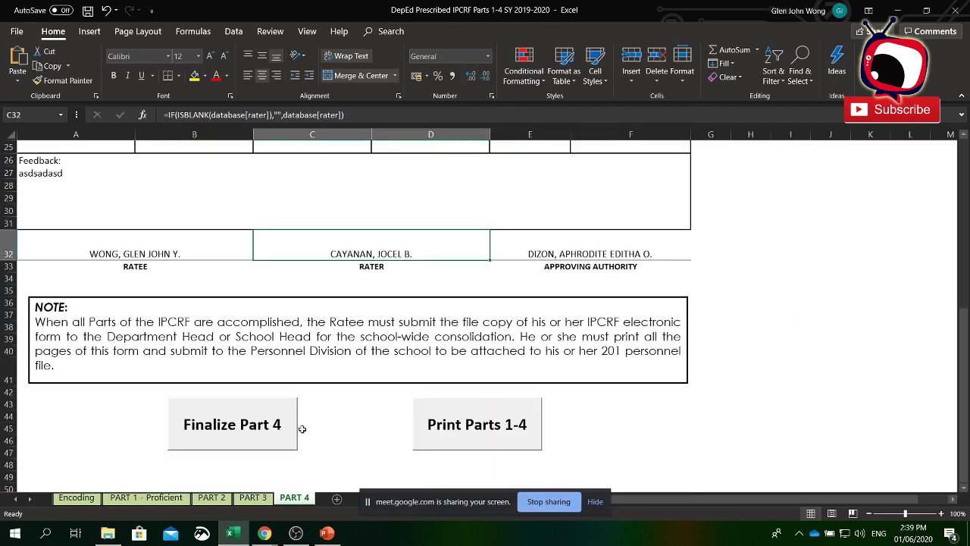
left_click(232, 432)
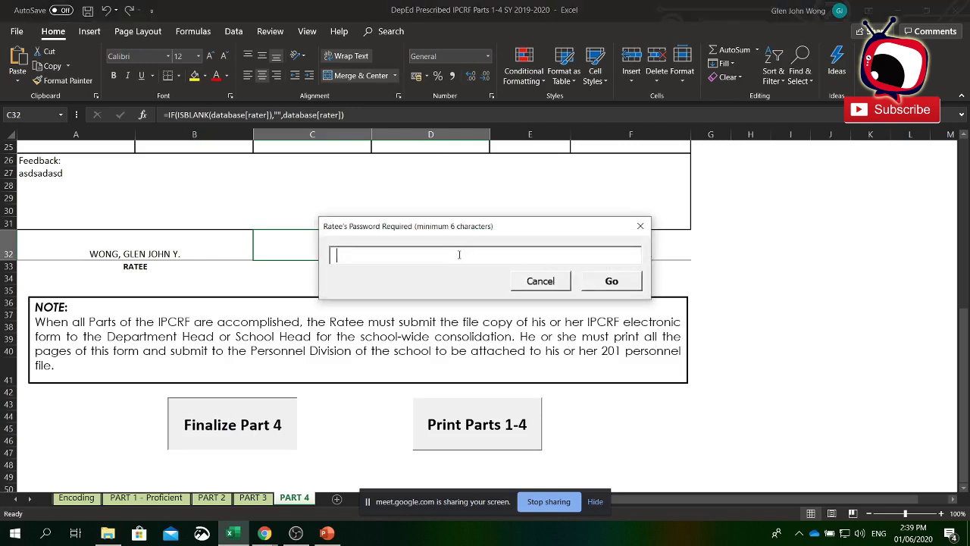
left_click_drag(482, 226, 501, 212)
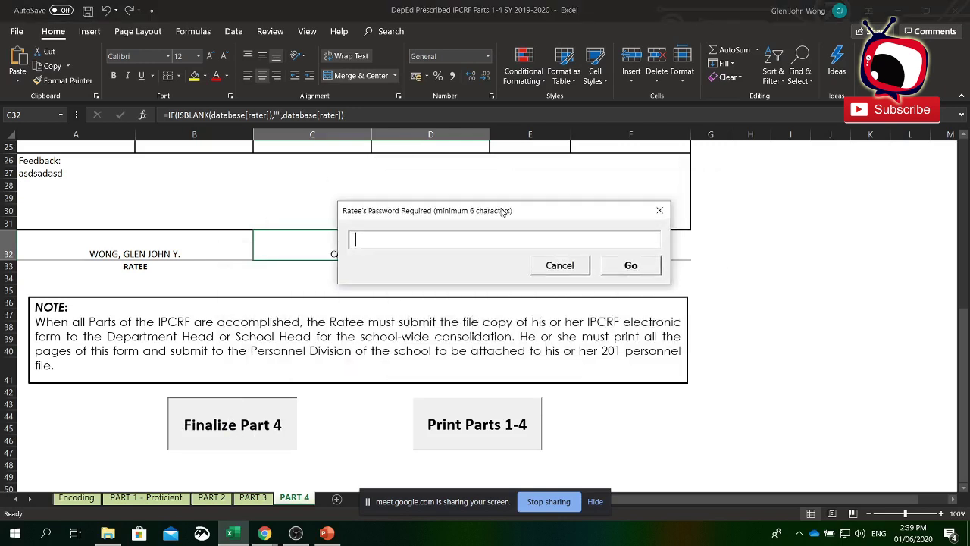
left_click(458, 240)
left_click(656, 266)
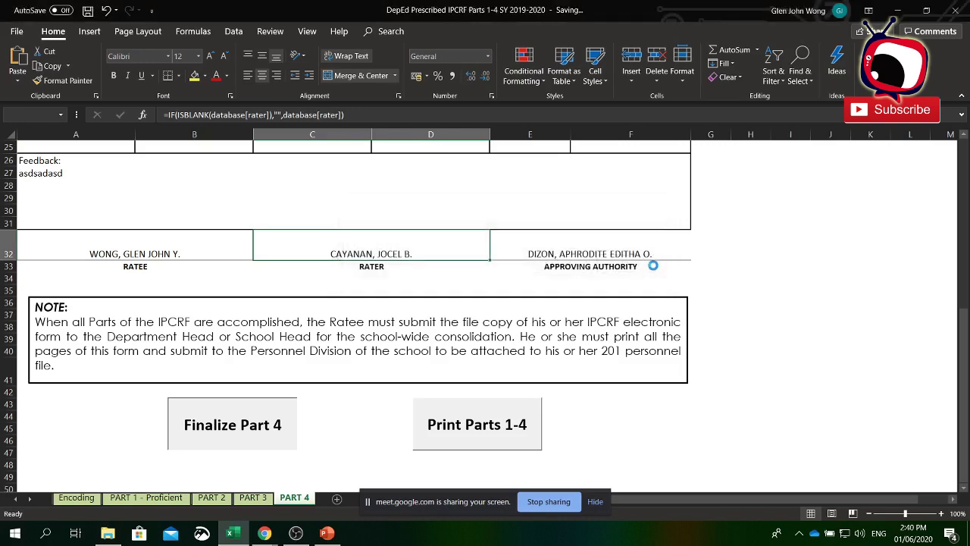
left_click(551, 317)
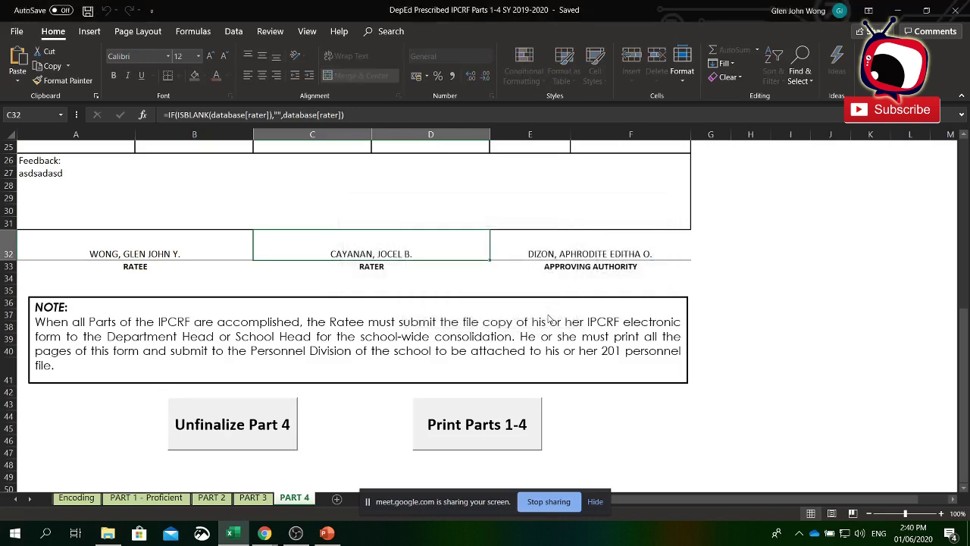
scroll(554, 352, "up", 4)
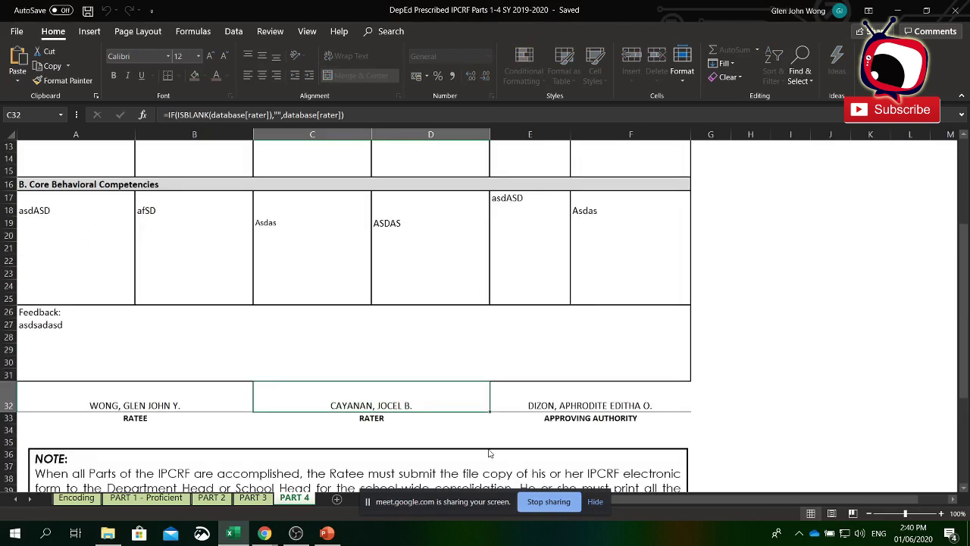
scroll(745, 433, "down", 4)
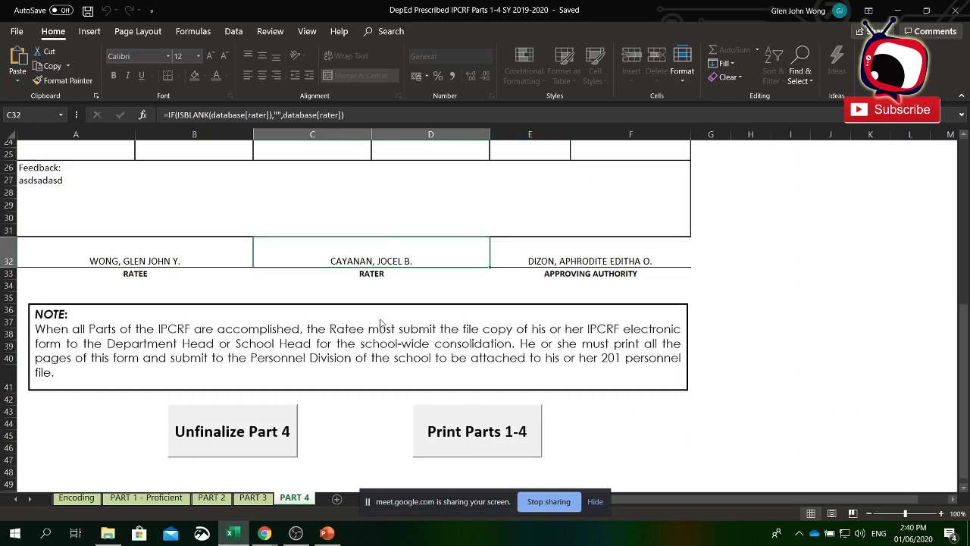
scroll(379, 319, "up", 10)
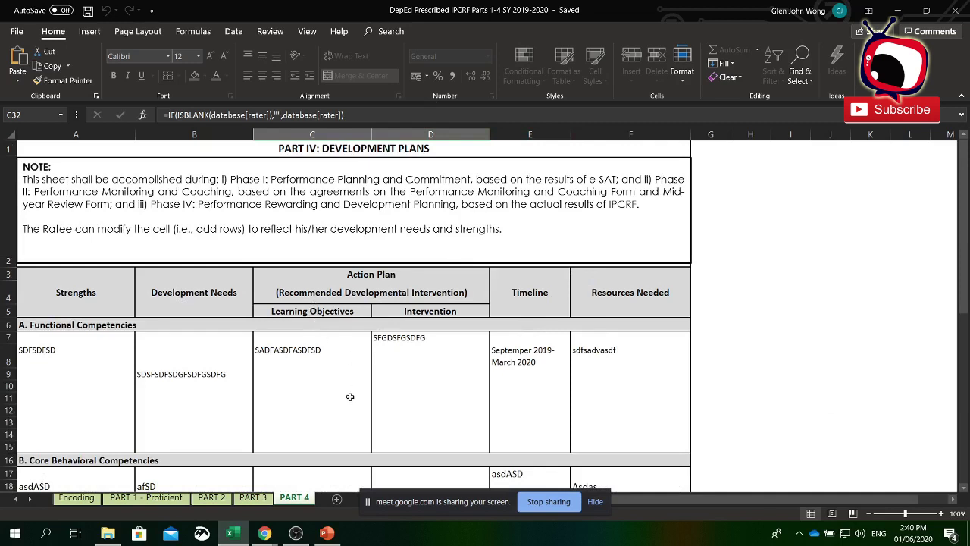
scroll(350, 396, "down", 3)
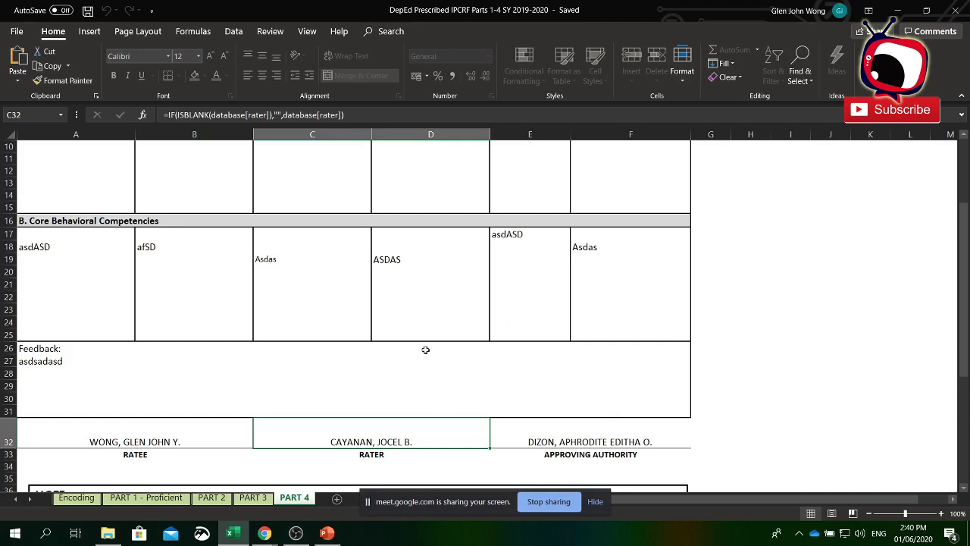
scroll(426, 349, "up", 3)
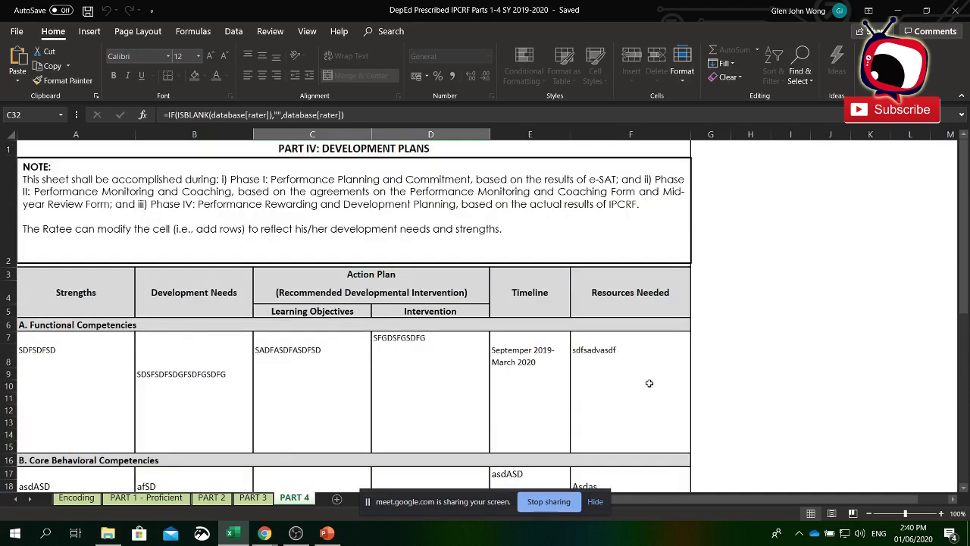
scroll(649, 383, "down", 3)
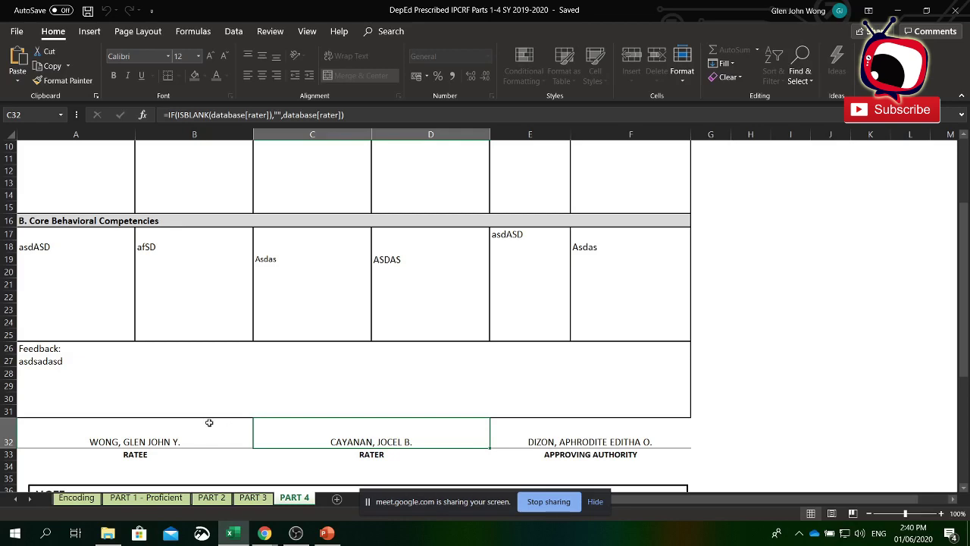
scroll(227, 402, "down", 2)
scroll(256, 444, "down", 3)
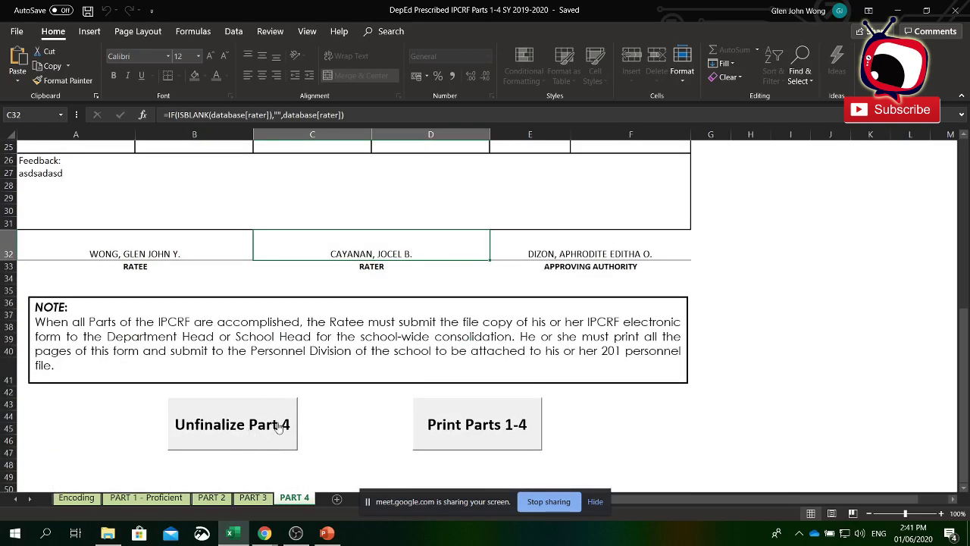
left_click(210, 498)
Switch to the Encoding sheet and scroll through the locked Part 1 entries
left_click(76, 498)
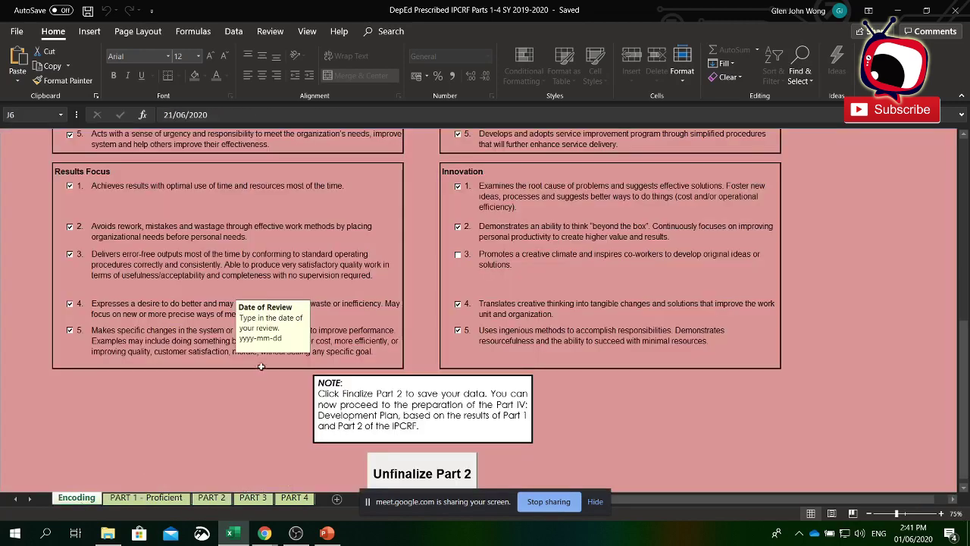
scroll(260, 364, "up", 5)
scroll(261, 364, "up", 10)
scroll(269, 361, "up", 10)
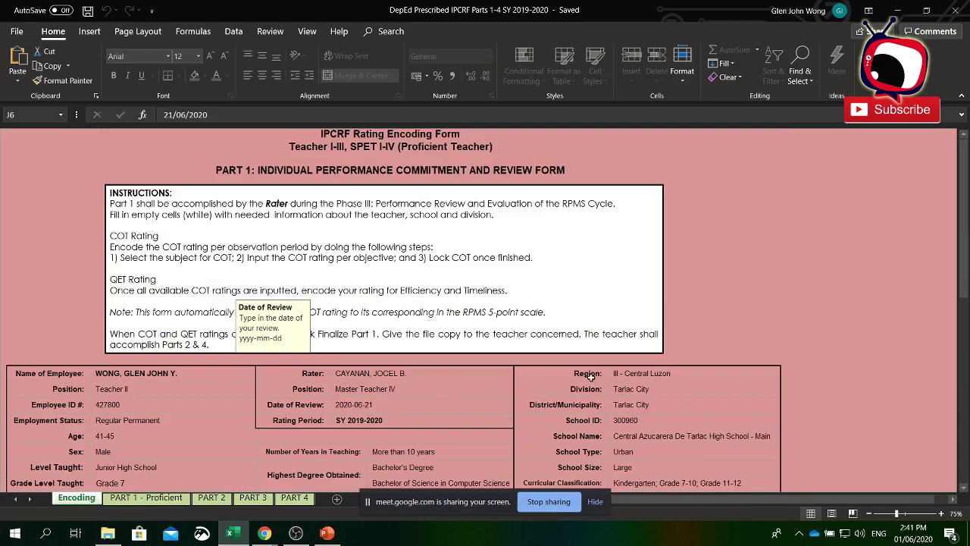
scroll(641, 411, "down", 5)
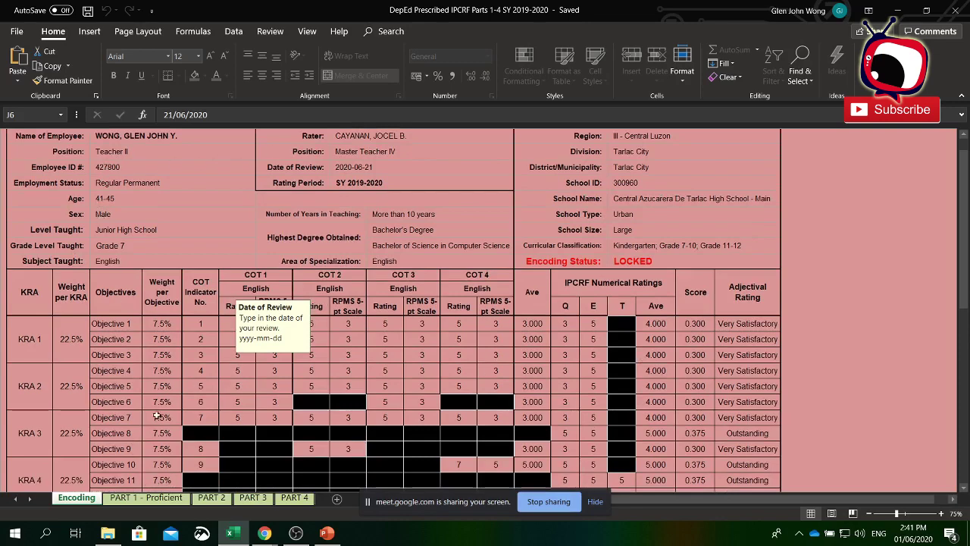
scroll(538, 412, "down", 1)
scroll(539, 412, "down", 1)
scroll(538, 412, "down", 1)
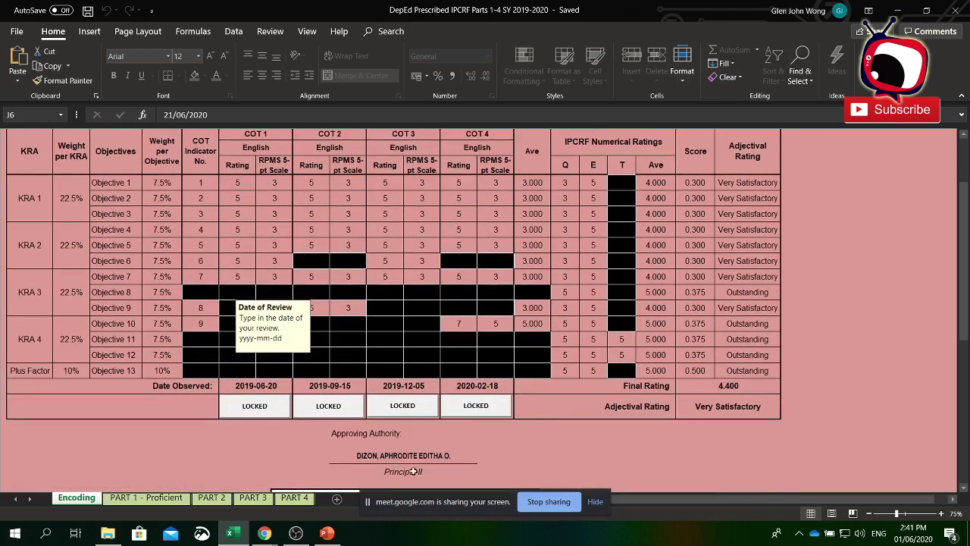
scroll(359, 394, "down", 1)
scroll(656, 392, "down", 1)
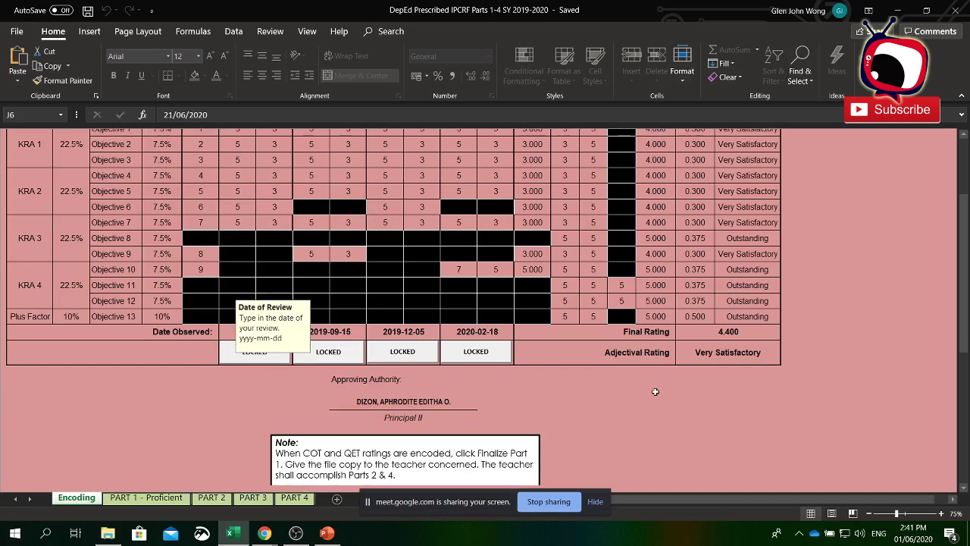
scroll(656, 391, "down", 2)
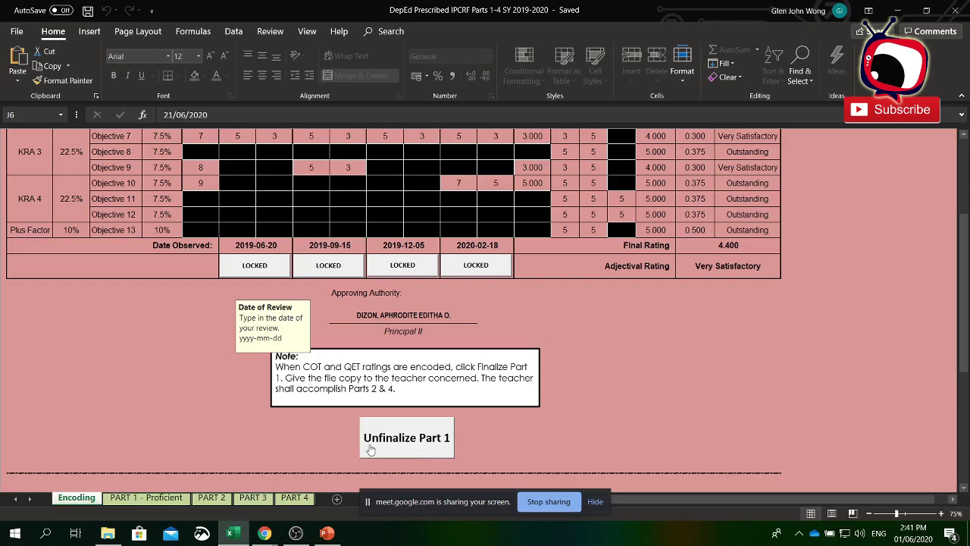
Scroll to Part 2's checklist, with Teamwork 3, Professionalism 3 and Innovation 3 left unticked
scroll(599, 428, "down", 2)
scroll(598, 428, "down", 2)
scroll(402, 395, "down", 7)
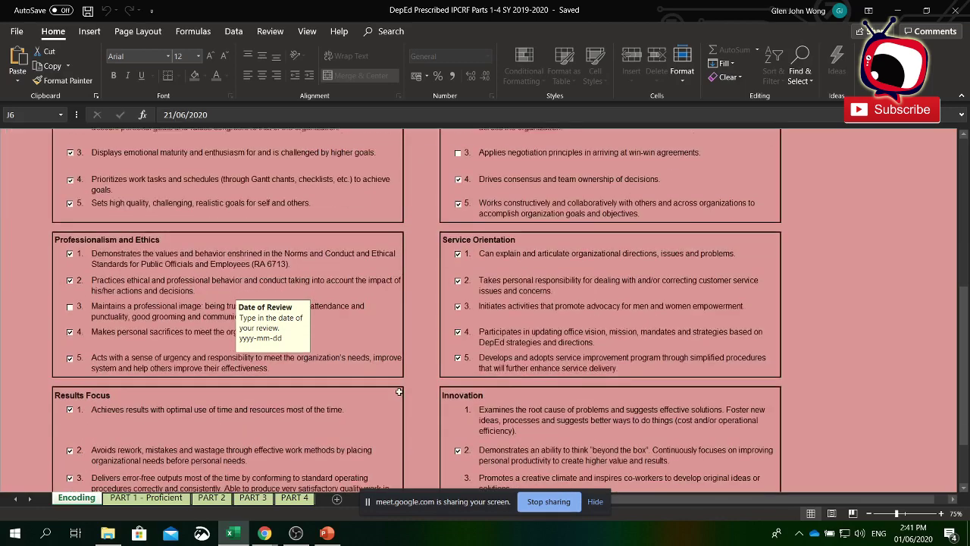
scroll(400, 387, "down", 1)
scroll(400, 383, "up", 7)
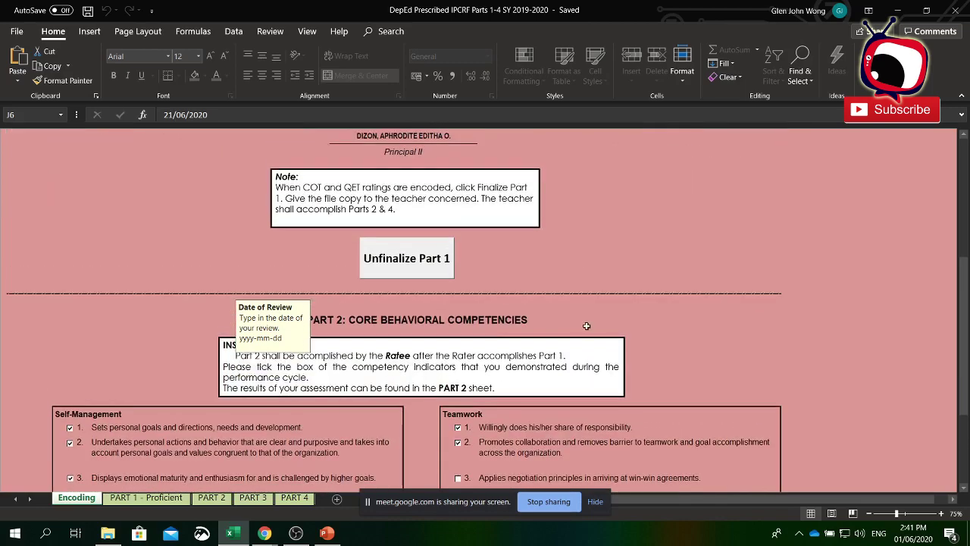
scroll(605, 321, "down", 7)
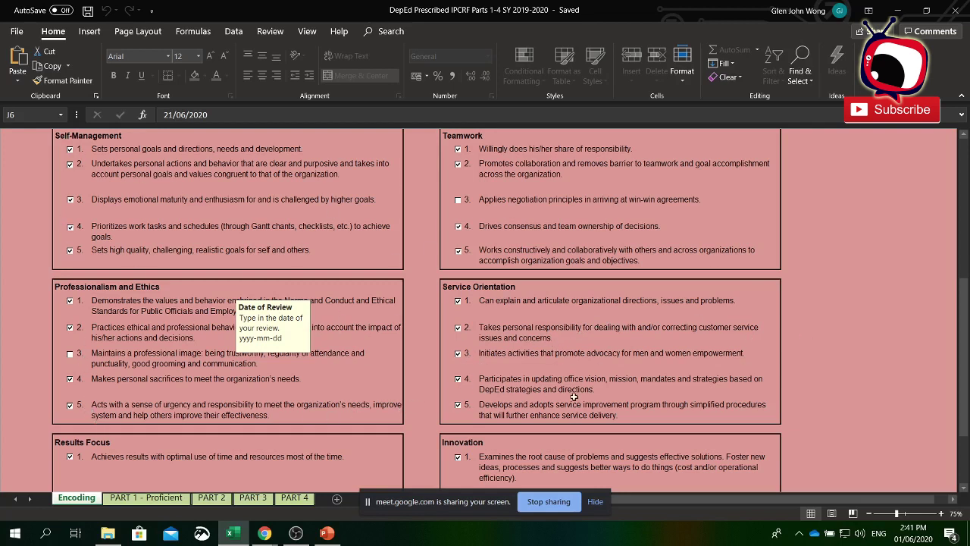
scroll(574, 397, "down", 5)
scroll(531, 425, "down", 5)
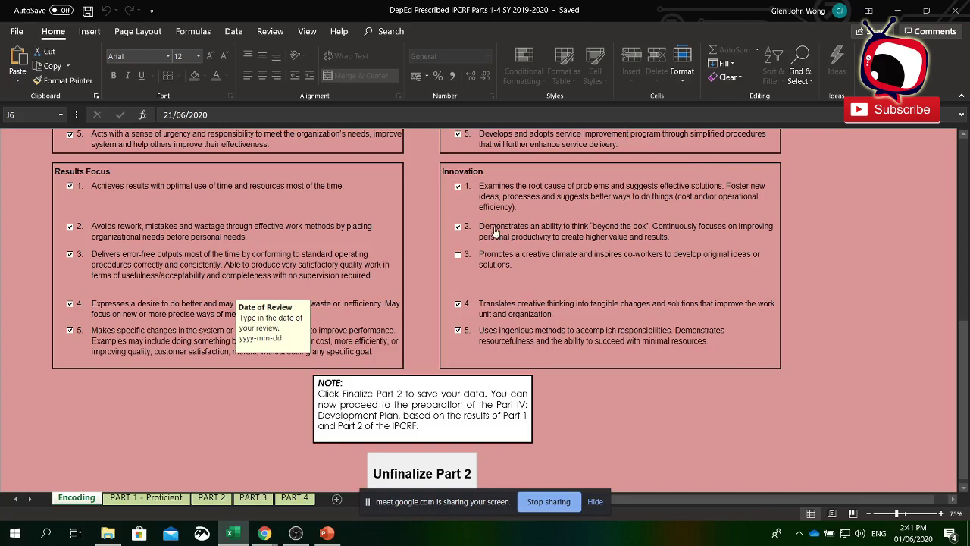
Look over the PART 1 - Proficient rating sheet from top to bottom
left_click(149, 501)
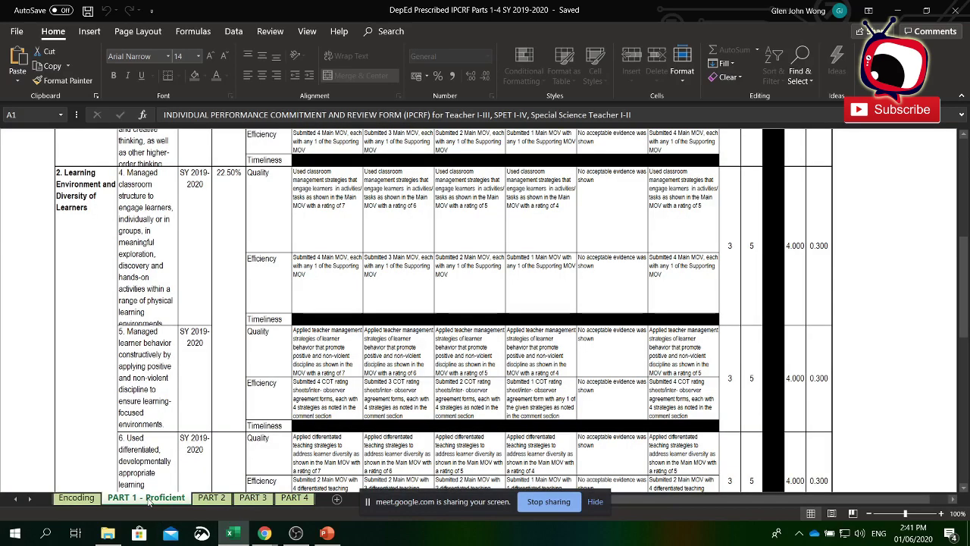
scroll(324, 374, "up", 8)
scroll(366, 354, "up", 3)
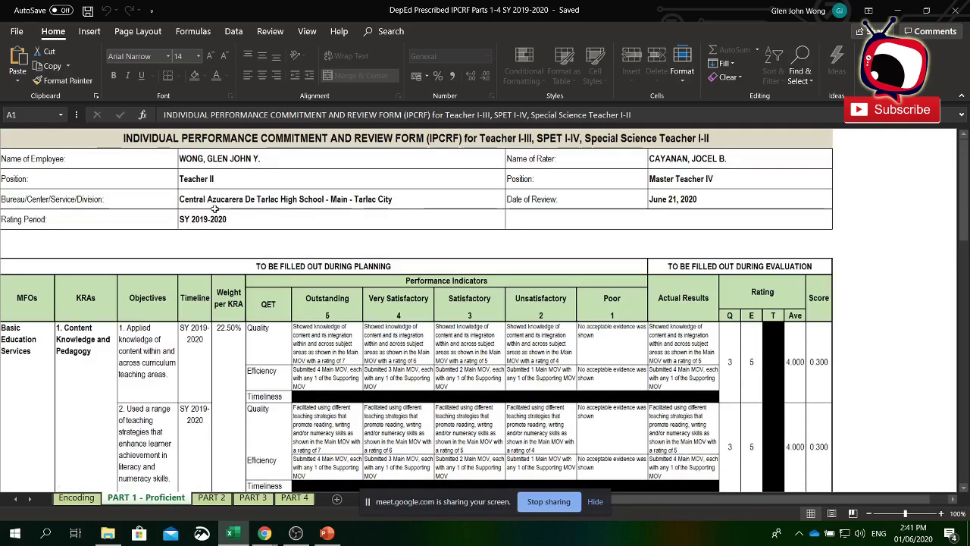
scroll(591, 295, "down", 2)
scroll(644, 304, "down", 5)
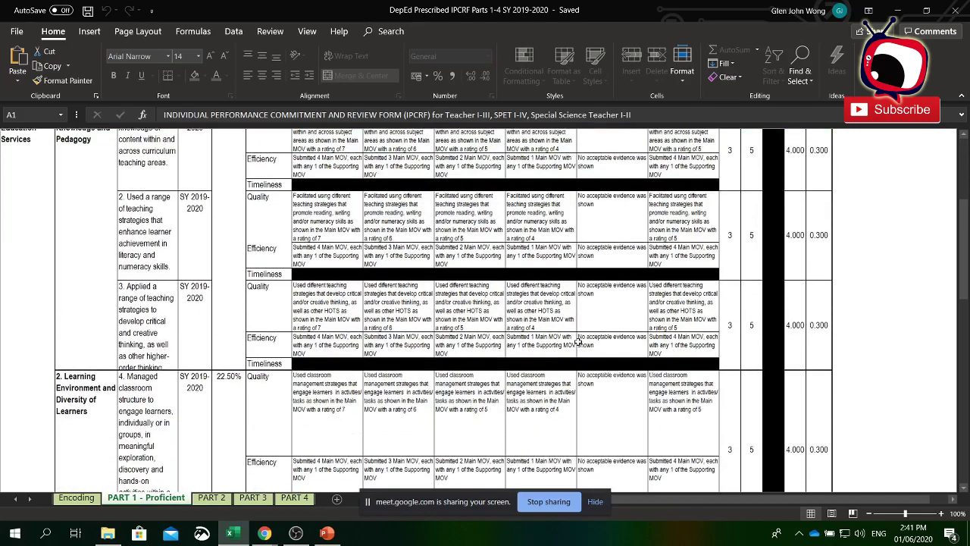
scroll(683, 311, "down", 5)
scroll(730, 319, "down", 5)
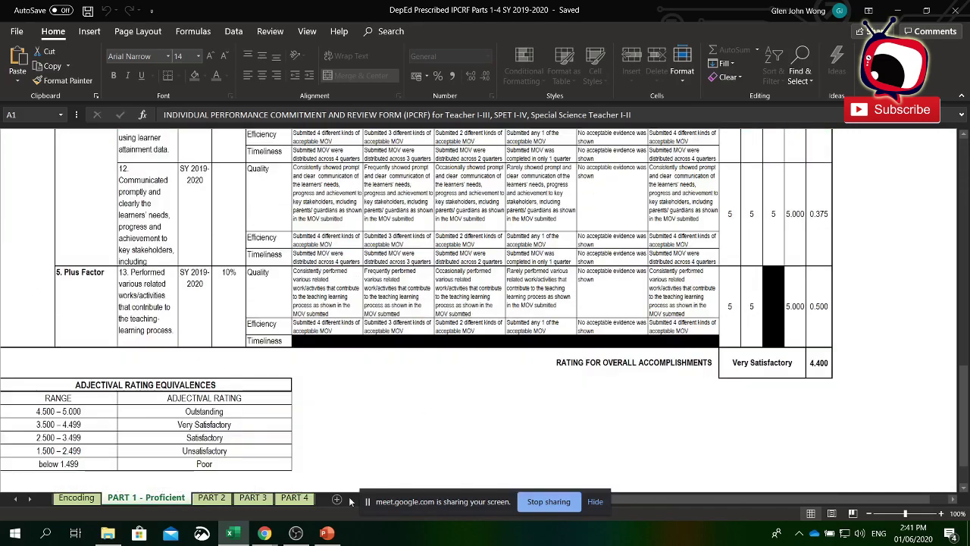
Review the PART 2 competencies, PART 4 and PART 3 summary-of-ratings sheets
left_click(216, 497)
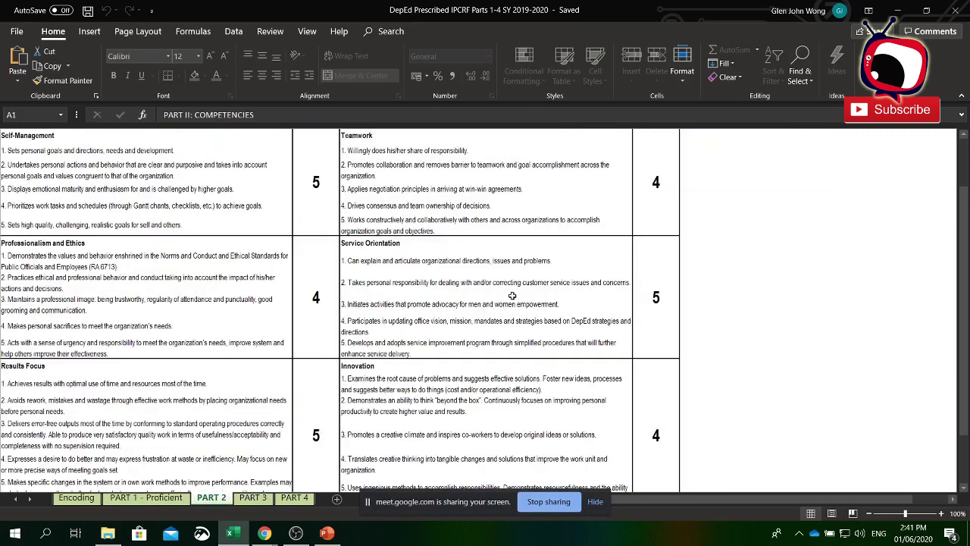
left_click(77, 499)
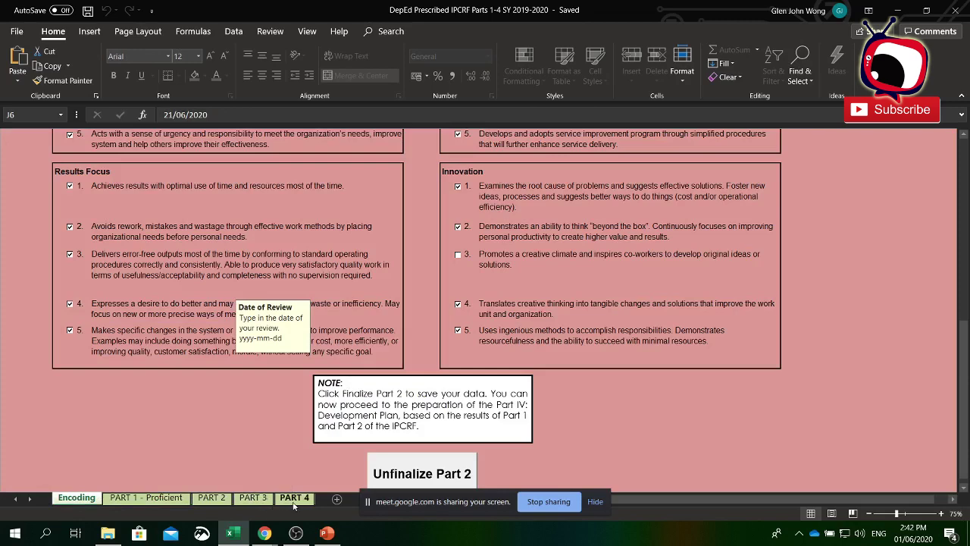
left_click(294, 500)
left_click(209, 501)
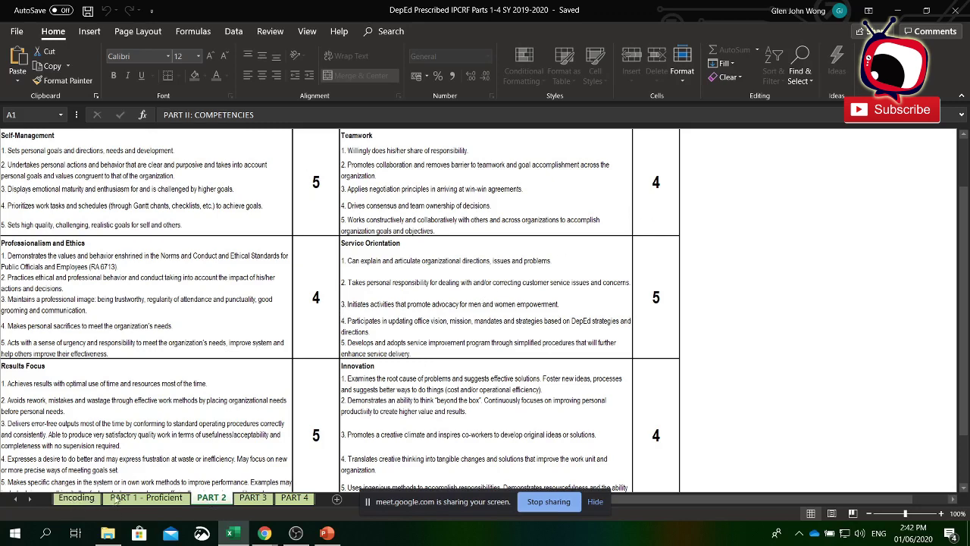
left_click(255, 501)
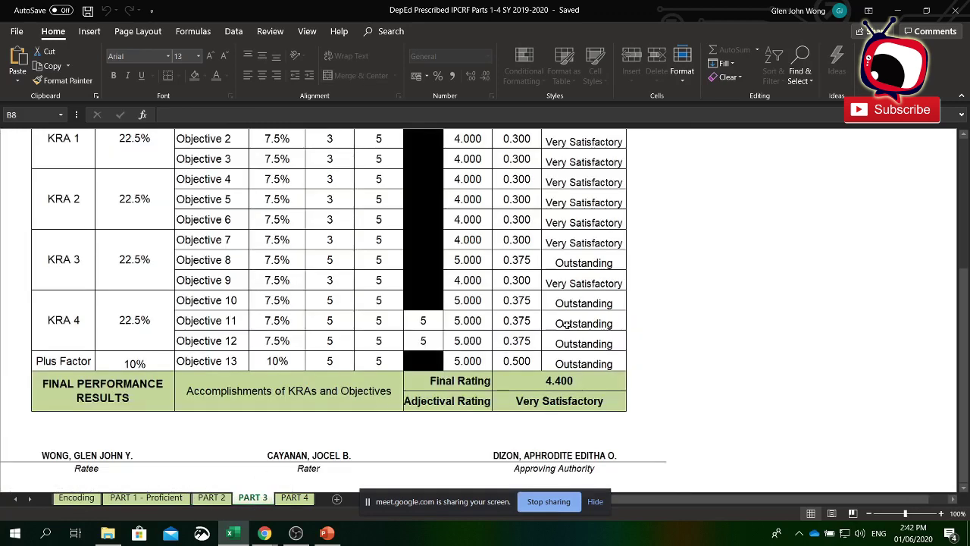
scroll(566, 324, "up", 2)
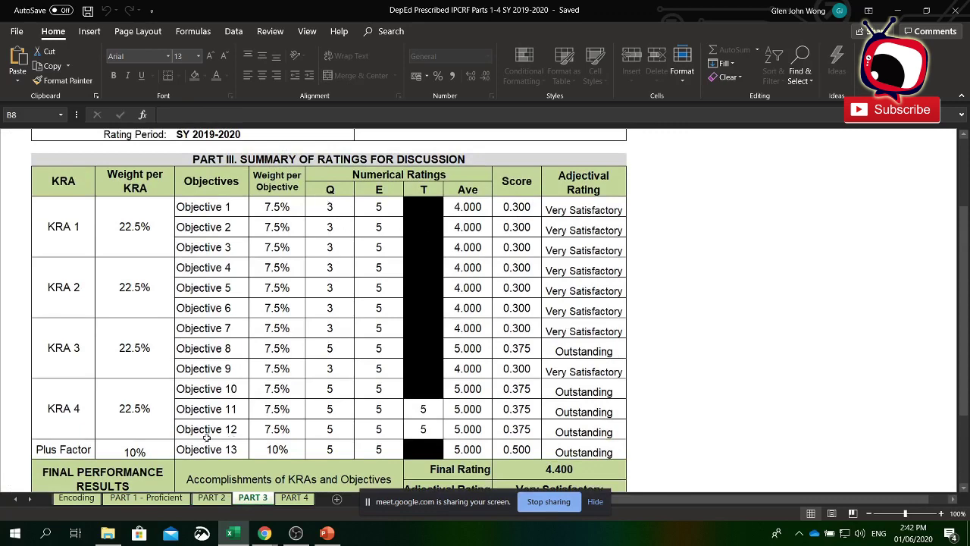
Go back to the top of the Encoding sheet, then bring the Google Meet window in Chrome to the front
left_click(76, 499)
scroll(523, 339, "up", 3)
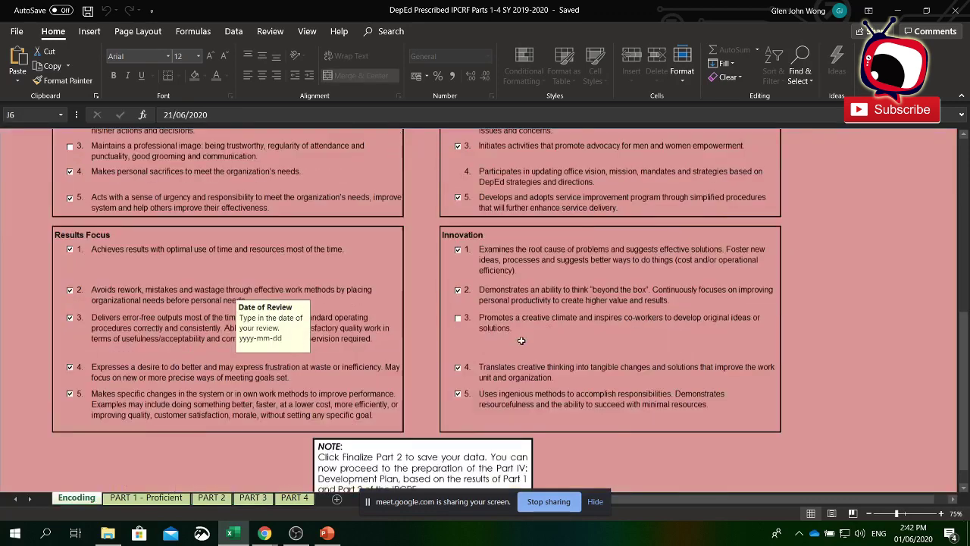
scroll(523, 338, "up", 10)
scroll(523, 339, "up", 10)
scroll(523, 339, "up", 5)
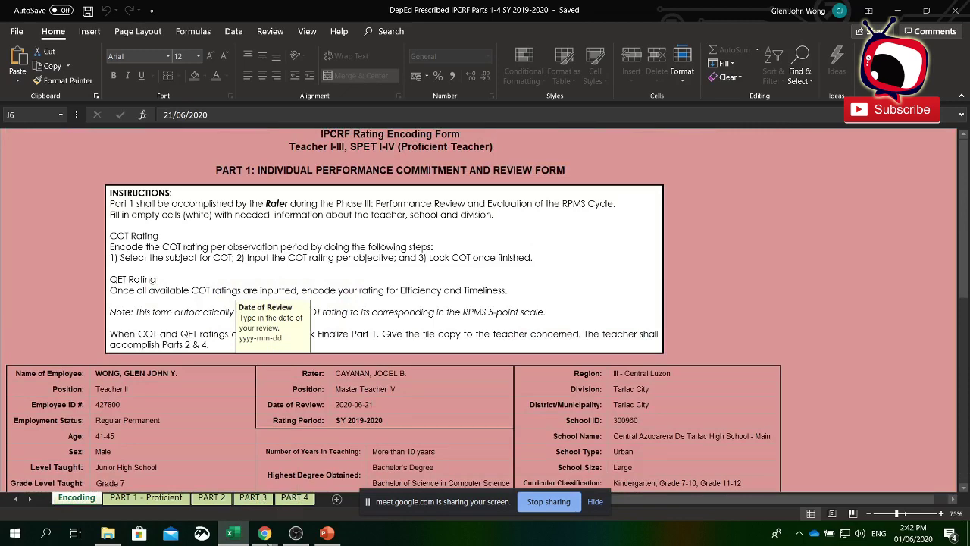
left_click(265, 533)
left_click(255, 486)
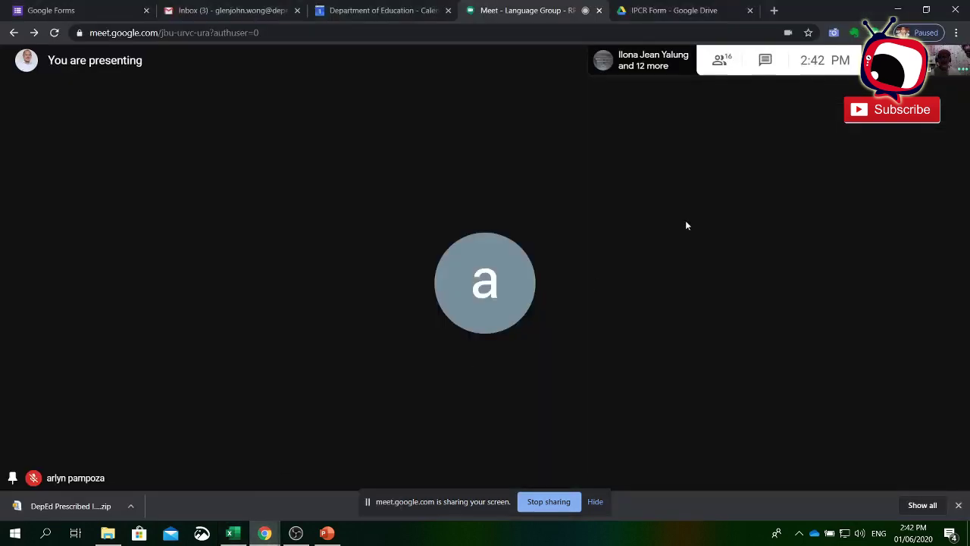